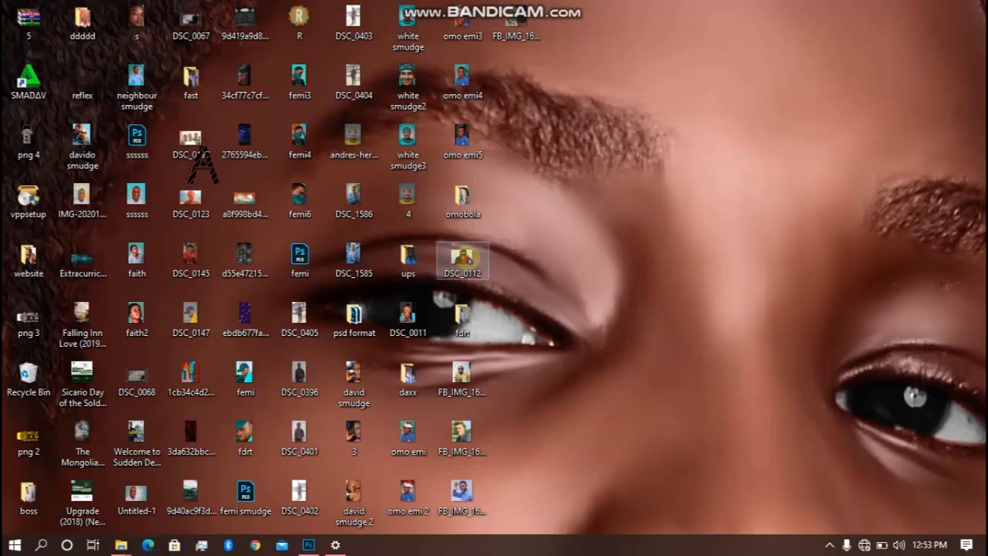
# Preview the DSC_0112 photo from the desktop, inspect the face up close and close the viewer
pyautogui.doubleClick(465, 257)
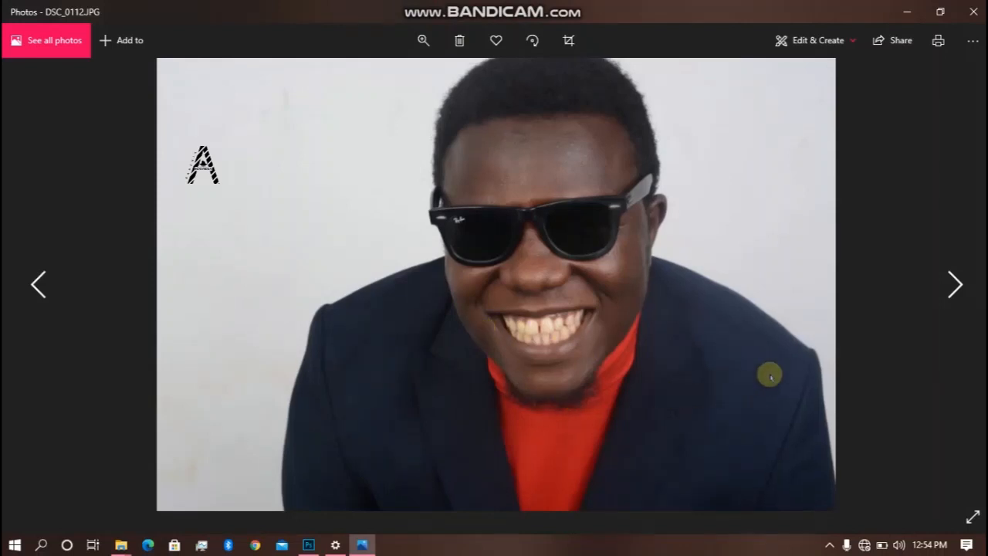
pyautogui.scroll(3, 657, 316)
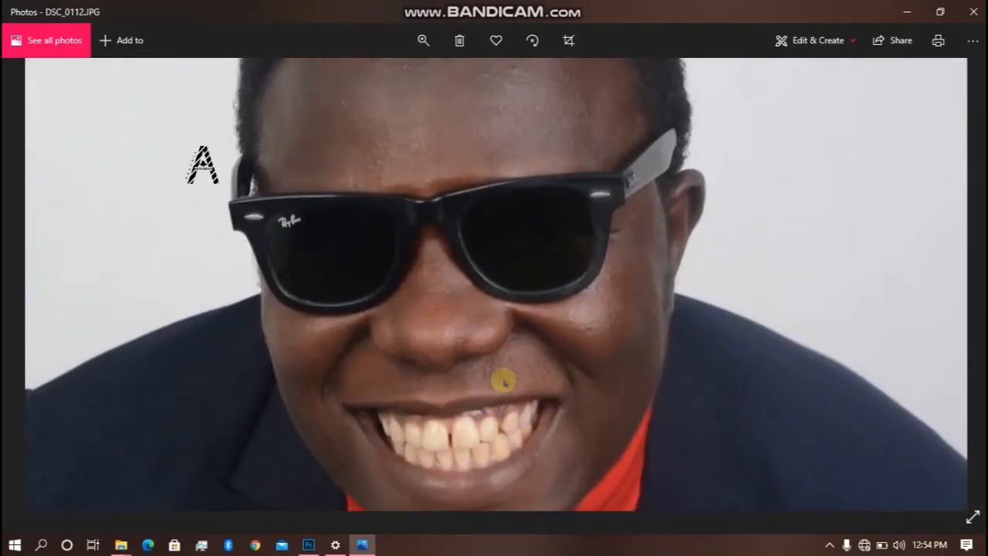
pyautogui.scroll(-3, 502, 381)
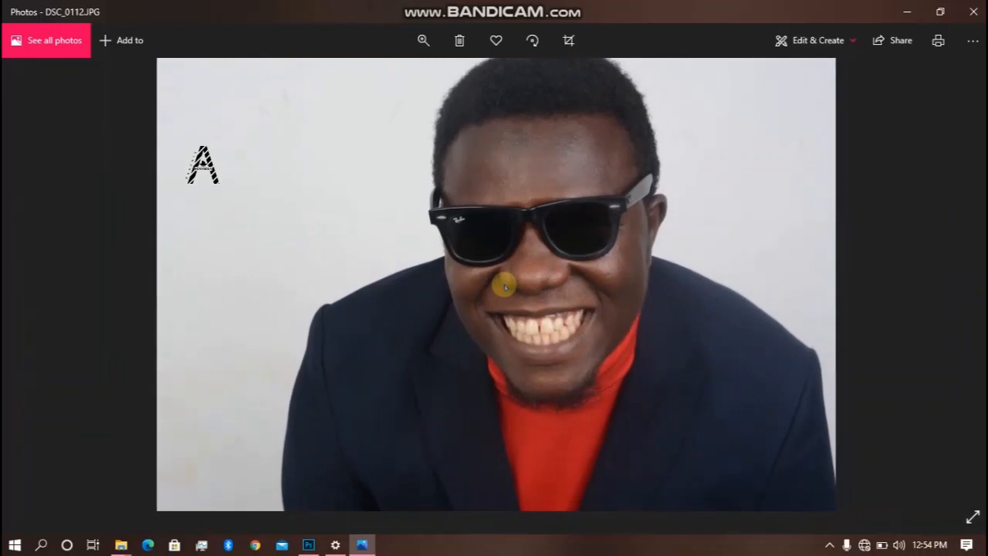
pyautogui.click(972, 11)
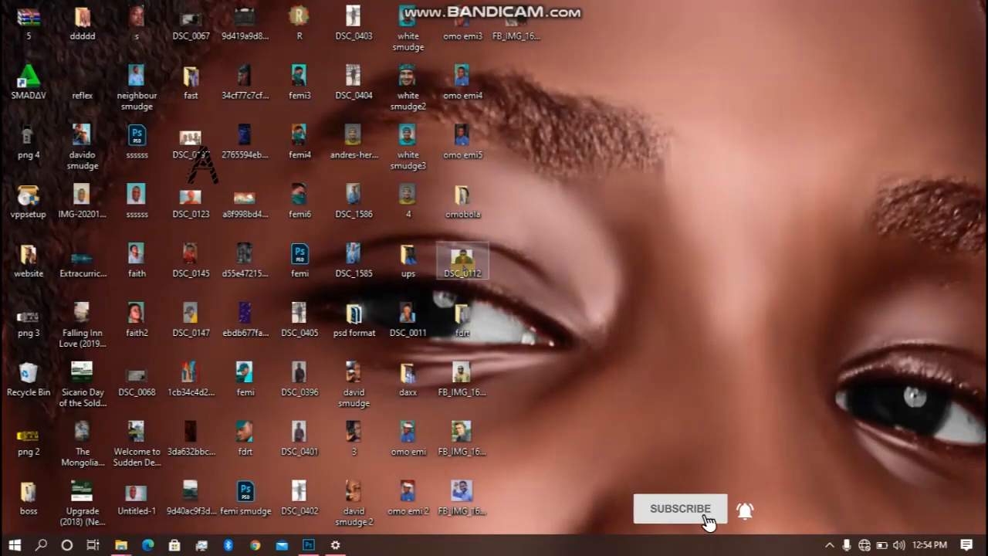
# Open the desktop photo DSC_0112 in Photoshop and inspect it at different magnifications
pyautogui.moveTo(463, 265); pyautogui.dragTo(509, 31)
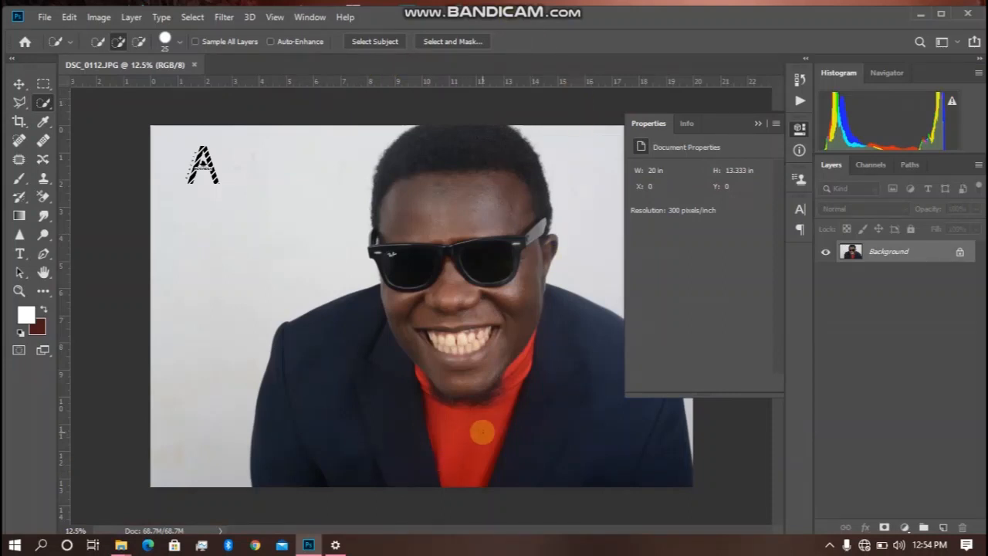
pyautogui.hotkey('ctrl', '+')
pyautogui.hotkey('ctrl', '+')
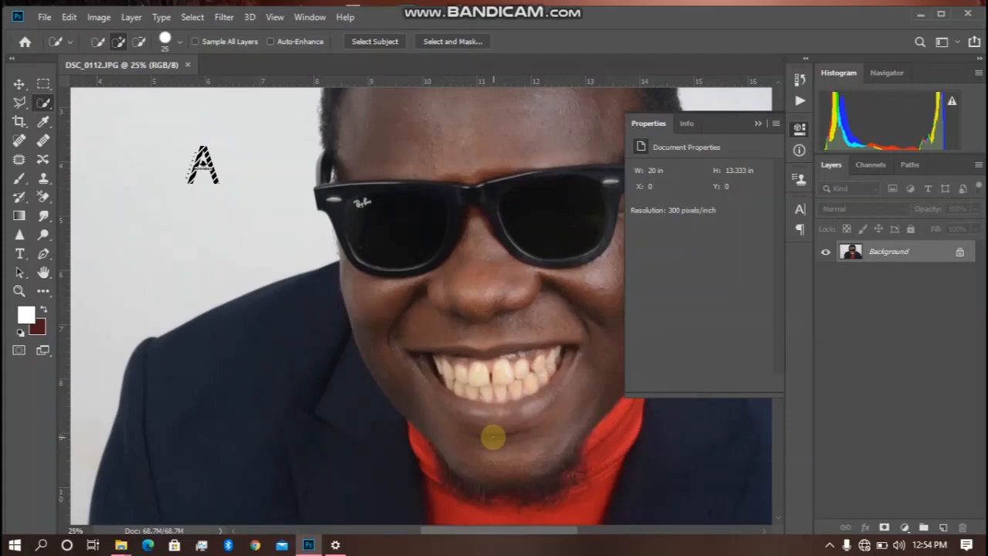
pyautogui.hotkey('ctrl', '-')
pyautogui.hotkey('ctrl', '-')
pyautogui.hotkey('ctrl', '-')
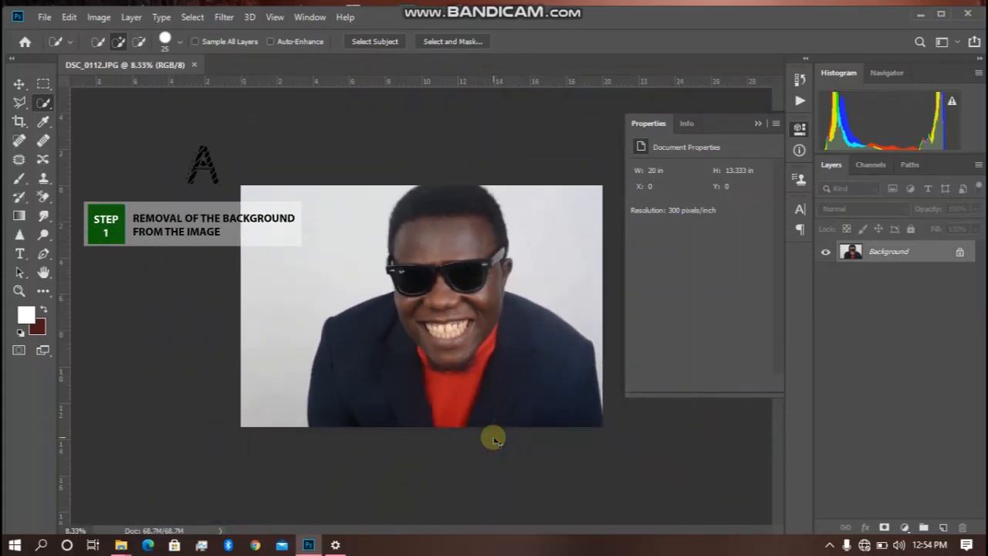
pyautogui.hotkey('ctrl', '+')
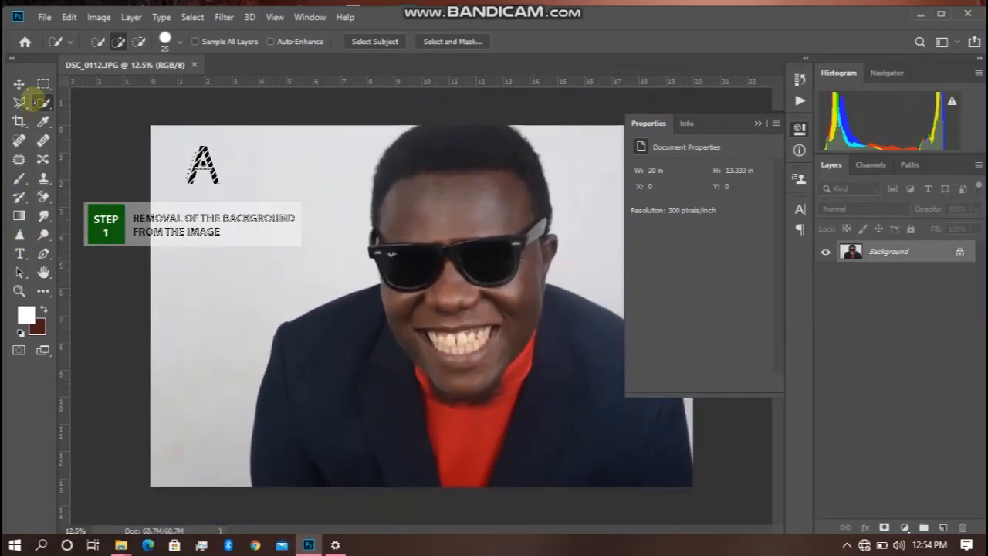
pyautogui.rightClick(37, 101)
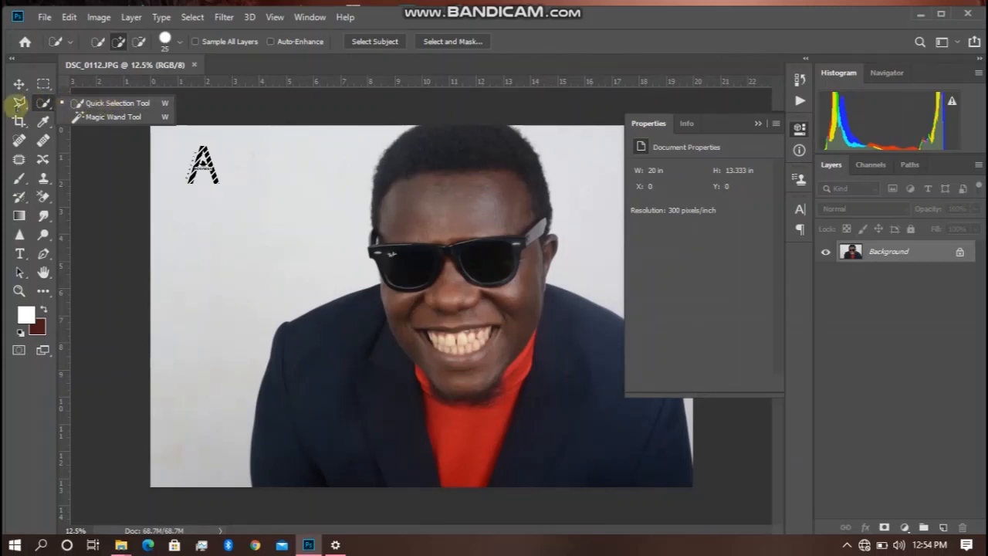
pyautogui.click(19, 102)
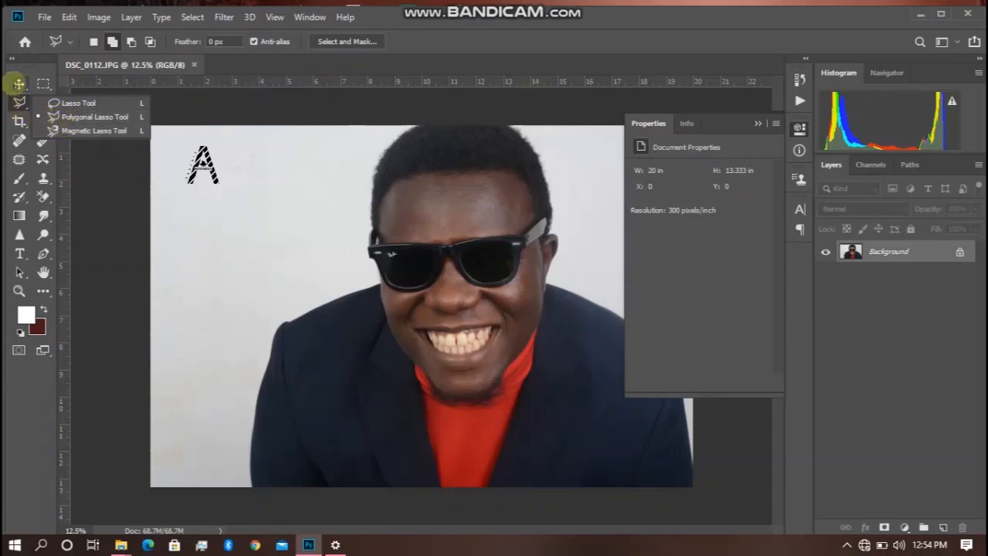
pyautogui.click(18, 84)
pyautogui.moveTo(17, 107); pyautogui.dragTo(86, 121)
pyautogui.click(85, 160)
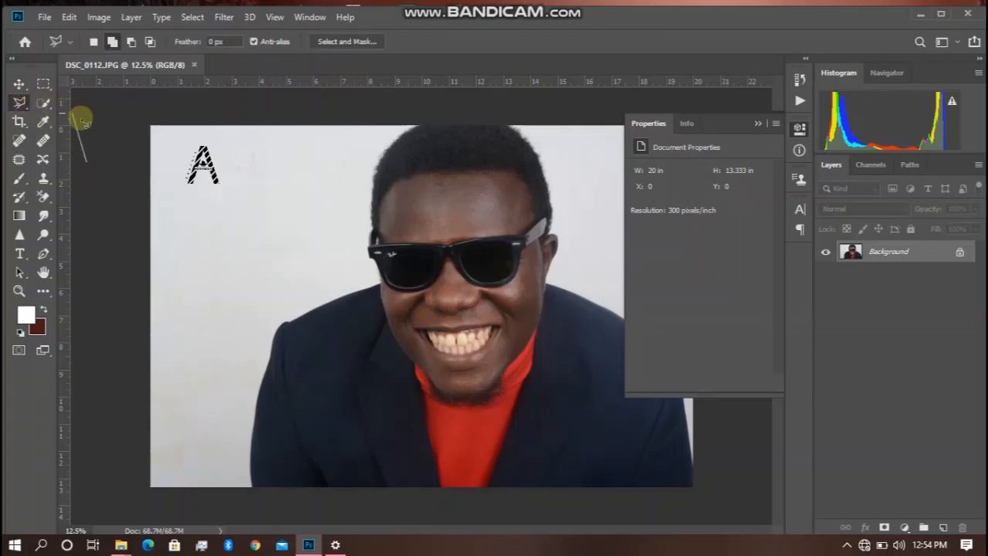
pyautogui.press('Escape')
# Select the man with the Quick Selection tool, using a brush size of 250
pyautogui.click(50, 102)
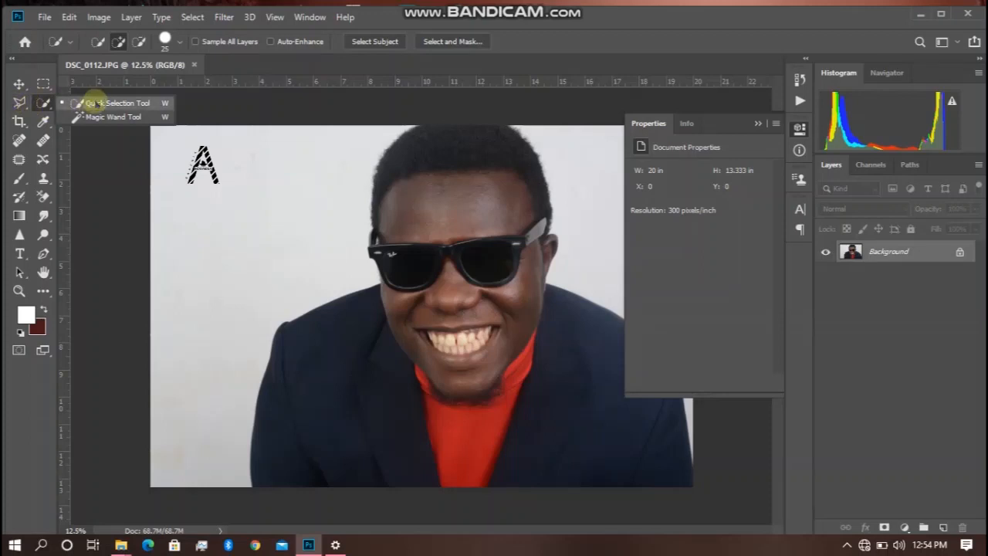
pyautogui.click(94, 104)
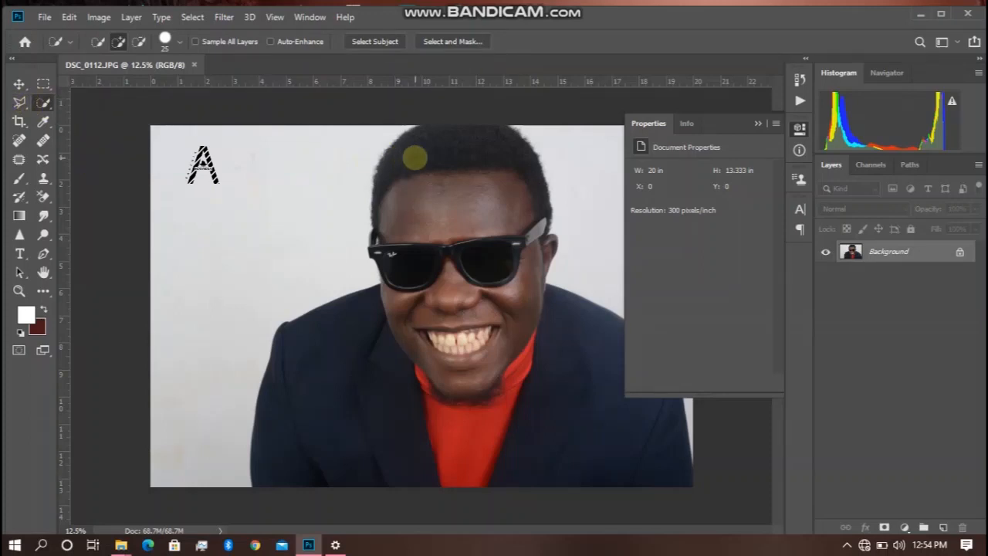
pyautogui.press(']')
pyautogui.press(']')
pyautogui.press(']')
pyautogui.press(']')
pyautogui.press(']')
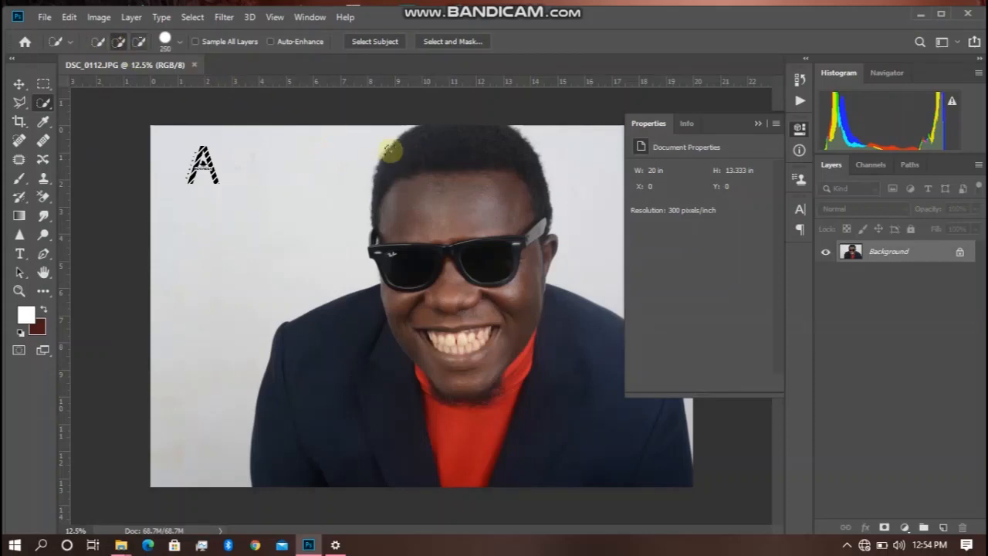
pyautogui.click(457, 142)
pyautogui.moveTo(457, 142)
pyautogui.mouseDown()
pyautogui.moveTo(468, 203)
pyautogui.moveTo(486, 231)
pyautogui.moveTo(471, 220)
pyautogui.moveTo(478, 291)
pyautogui.moveTo(459, 290)
pyautogui.moveTo(470, 366)
pyautogui.moveTo(470, 293)
pyautogui.moveTo(590, 426)
pyautogui.moveTo(562, 370)
pyautogui.moveTo(504, 371)
pyautogui.moveTo(422, 406)
pyautogui.moveTo(348, 416)
pyautogui.moveTo(588, 404)
pyautogui.moveTo(470, 374)
pyautogui.moveTo(445, 339)
pyautogui.mouseUp()
# Copy the selected man to a new layer and check the cutout by briefly hiding the Background layer
pyautogui.hotkey('ctrl', 'j')
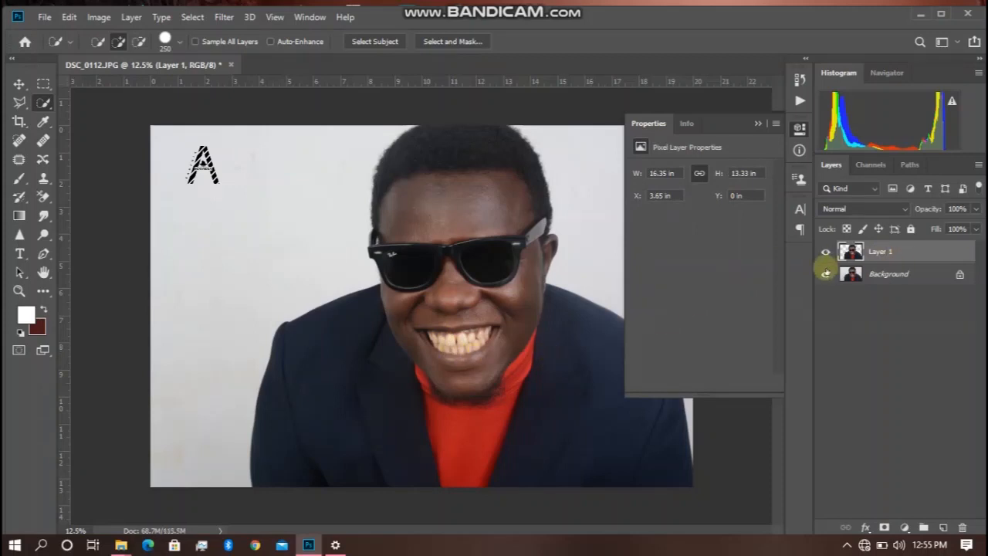
pyautogui.click(827, 273)
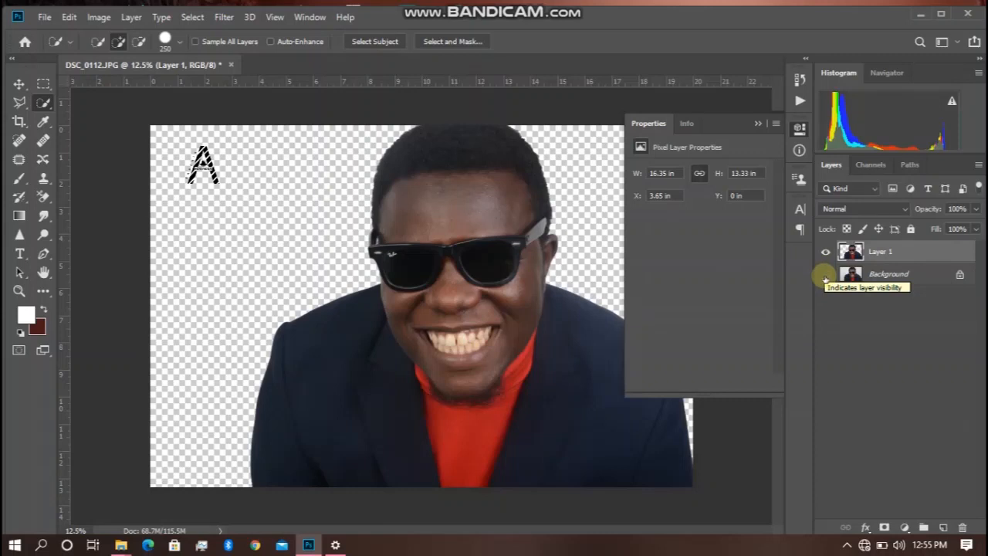
pyautogui.click(825, 274)
# Apply the Camera Raw Filter to the cutout layer with Clarity +42 and Dehaze +27
pyautogui.hotkey('ctrl', '+')
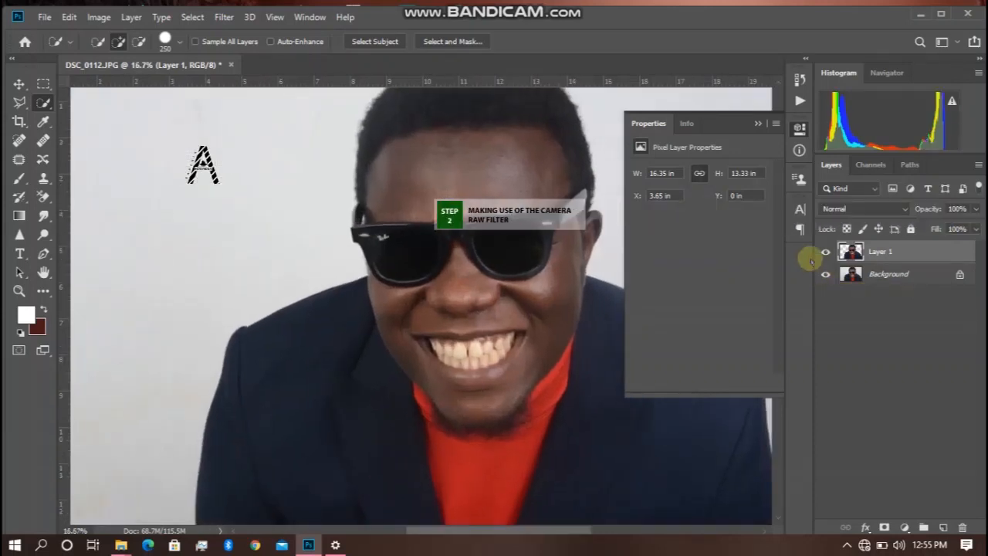
pyautogui.hotkey('ctrl', '-')
pyautogui.hotkey('ctrl', '-')
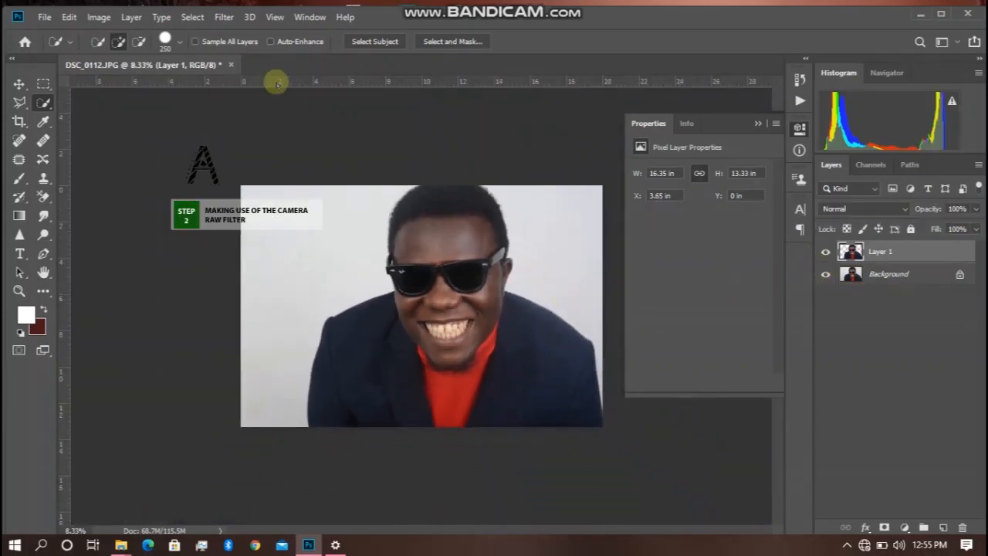
pyautogui.click(224, 17)
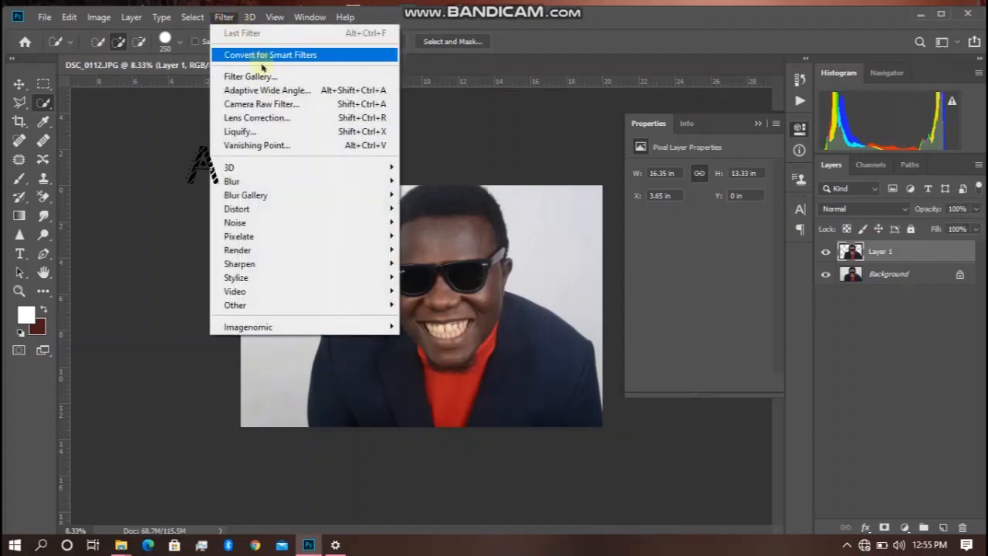
pyautogui.click(282, 103)
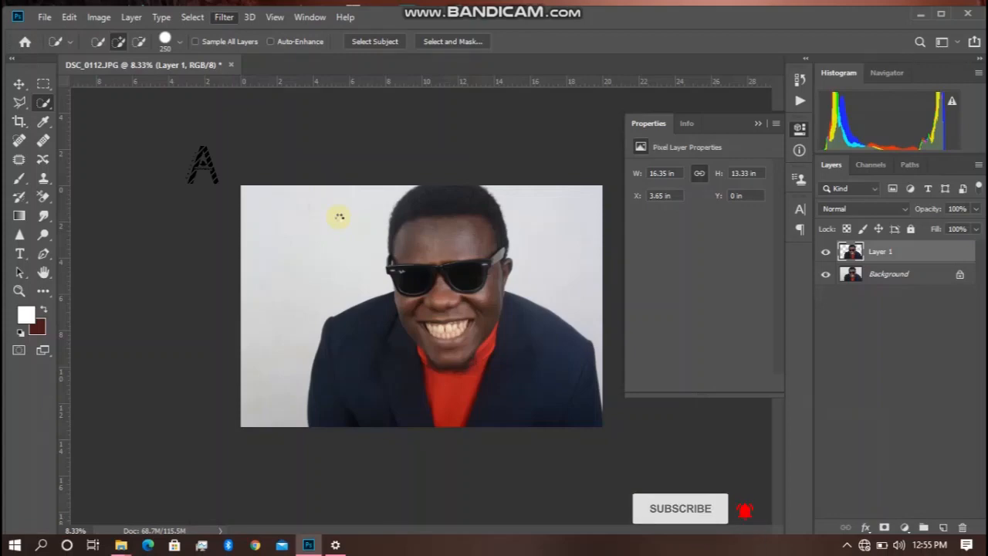
pyautogui.hotkey('ctrl', 'shift', 'a')
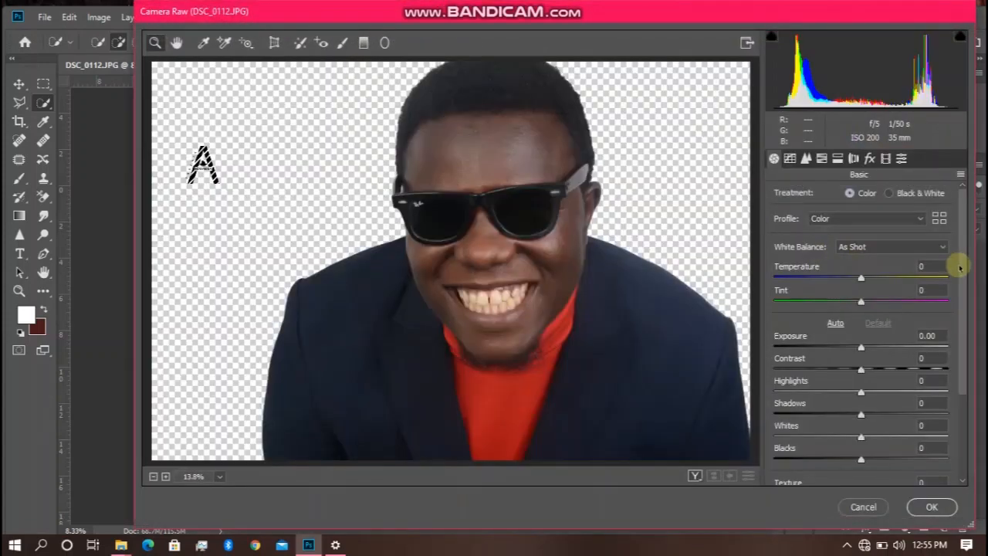
pyautogui.moveTo(965, 278); pyautogui.dragTo(964, 396)
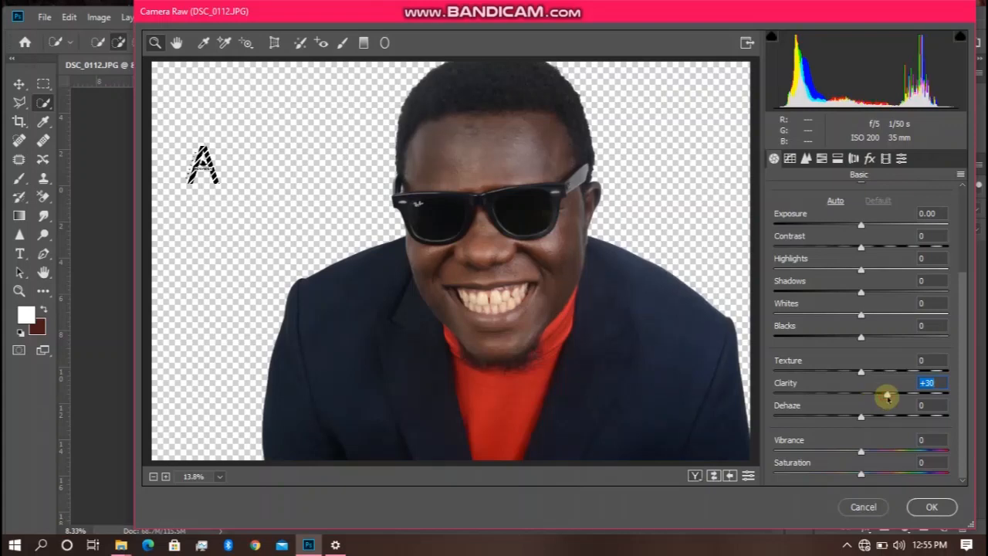
pyautogui.moveTo(888, 396); pyautogui.dragTo(884, 419)
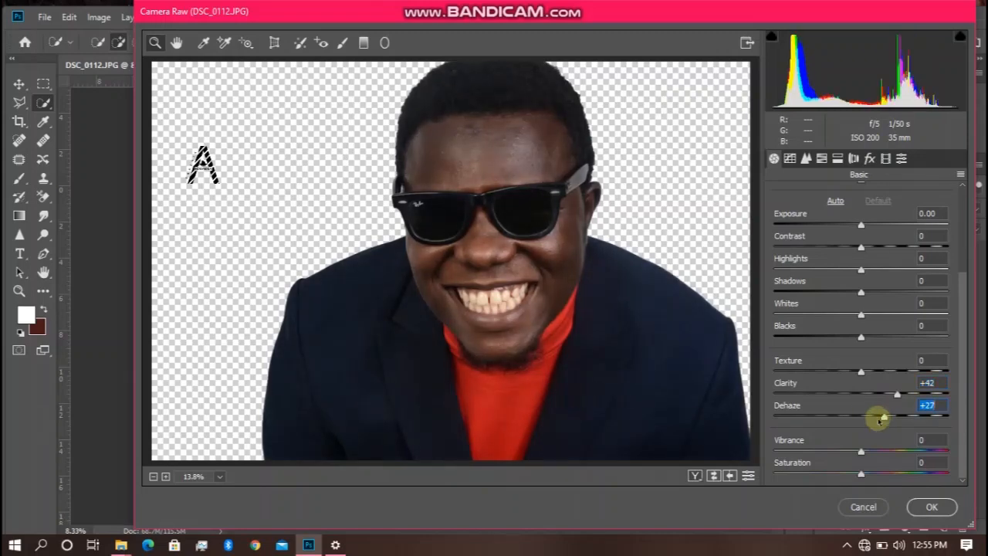
pyautogui.click(932, 506)
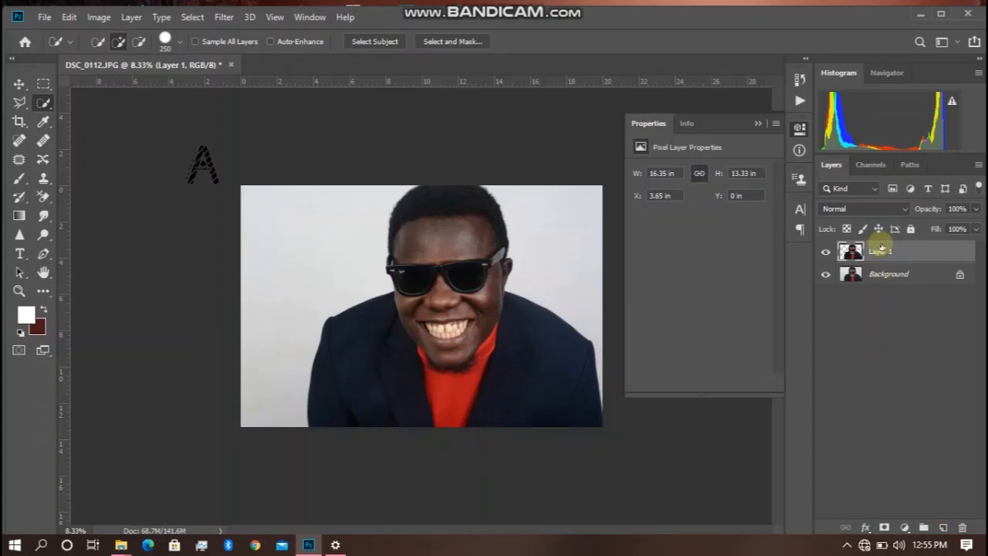
# Duplicate Layer 1 and sharpen the copy with Unsharp Mask at amount 150%, radius 2.7 pixels and threshold 28
pyautogui.moveTo(883, 259); pyautogui.dragTo(945, 529)
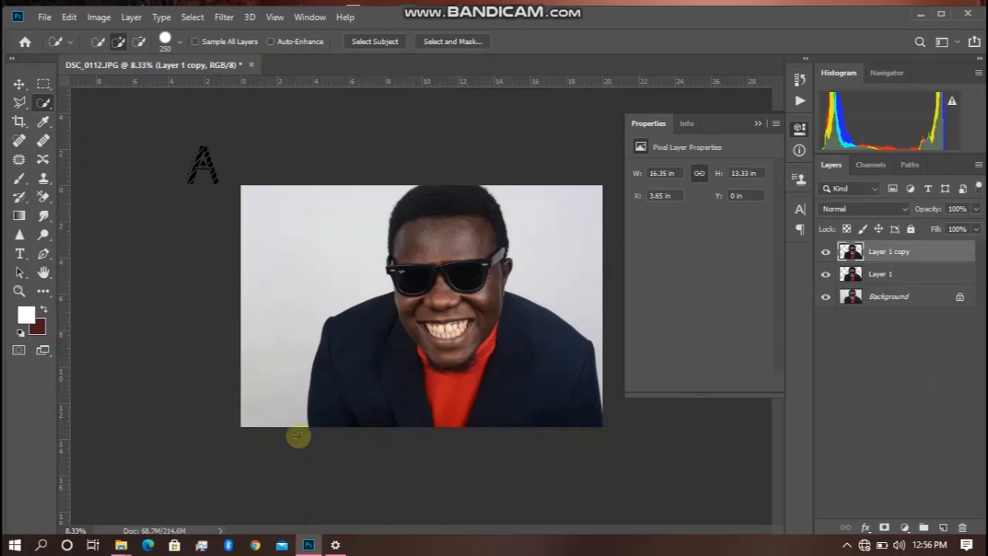
pyautogui.click(226, 17)
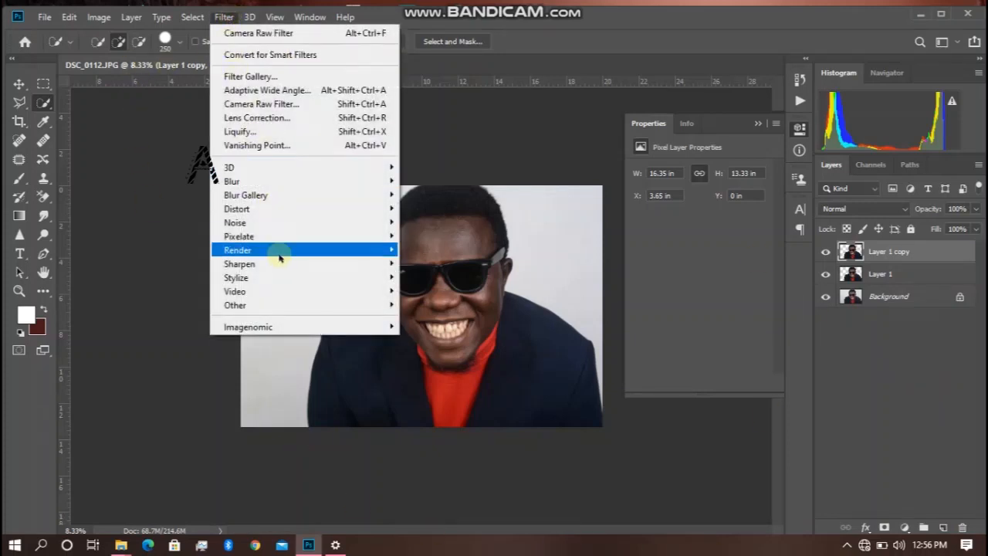
pyautogui.moveTo(307, 276)
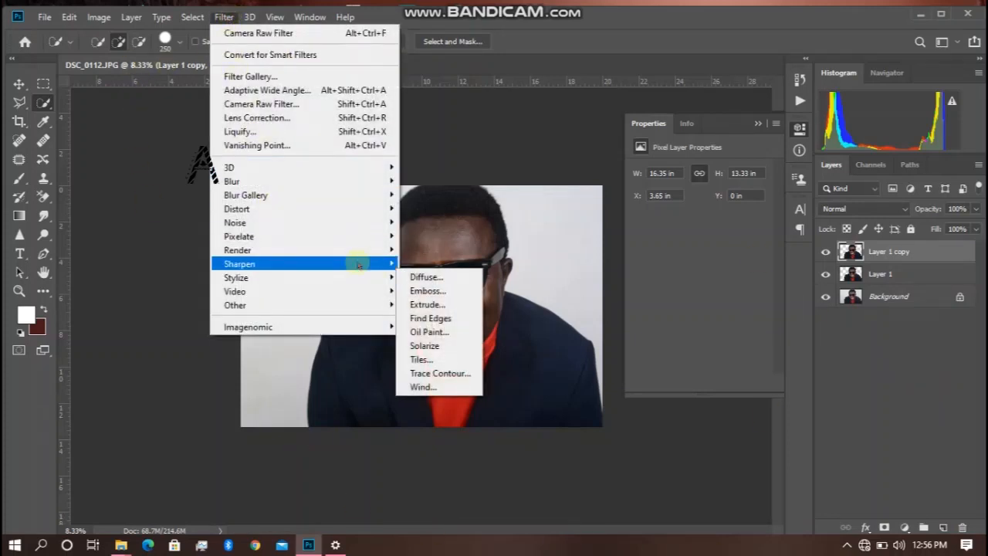
pyautogui.moveTo(374, 264)
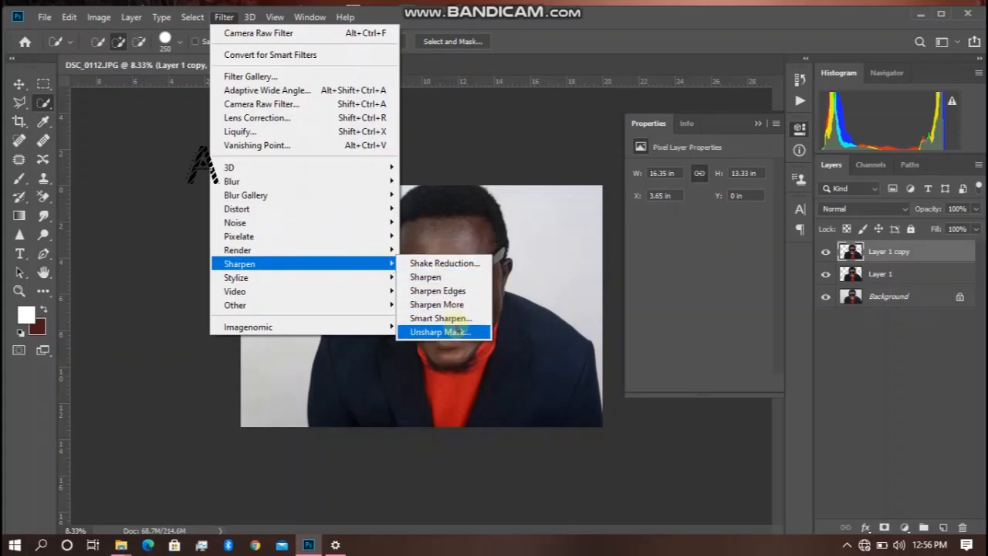
pyautogui.click(455, 331)
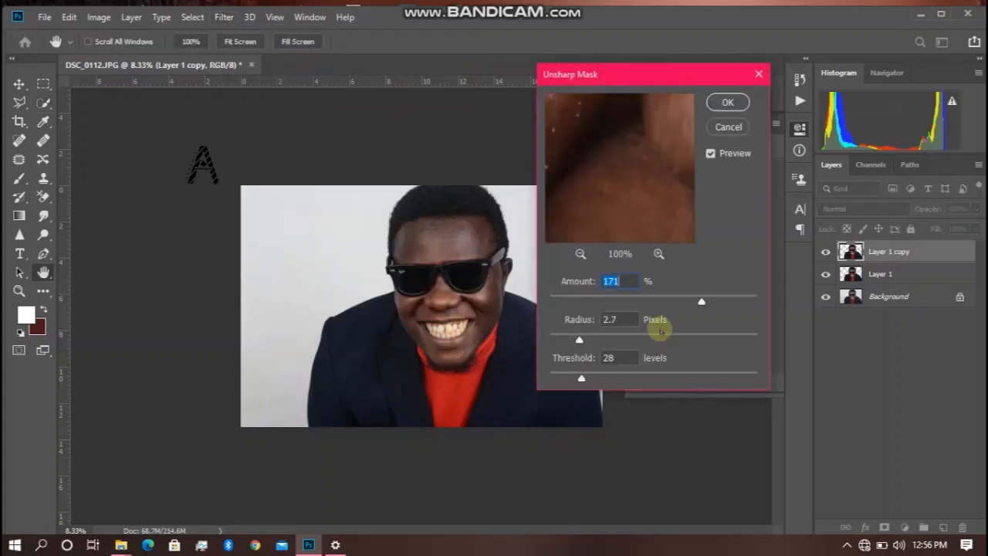
pyautogui.moveTo(698, 284); pyautogui.dragTo(690, 284)
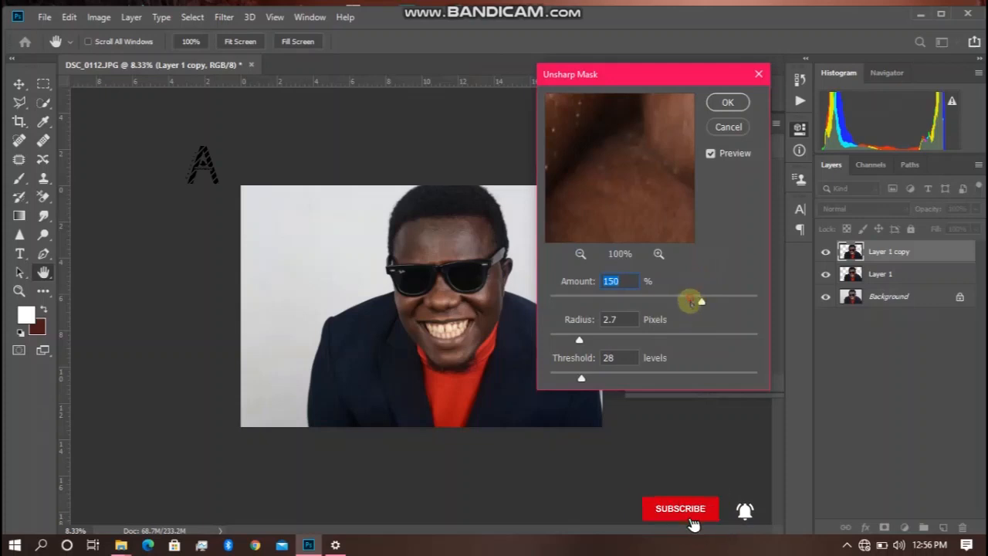
pyautogui.moveTo(591, 116); pyautogui.dragTo(723, 104)
pyautogui.click(725, 106)
pyautogui.press('w')
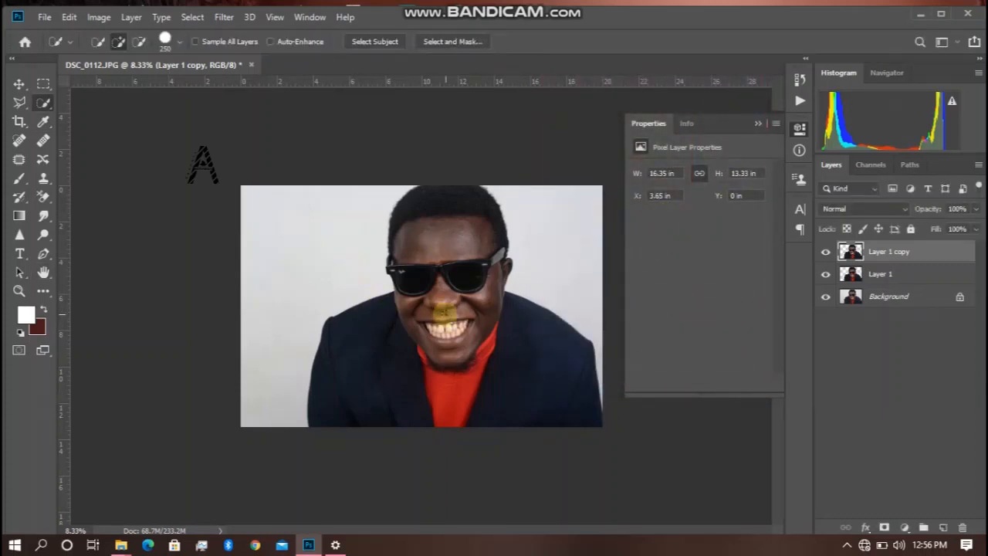
# Activate the Smudge tool for working on Layer 1 copy
pyautogui.press('v')
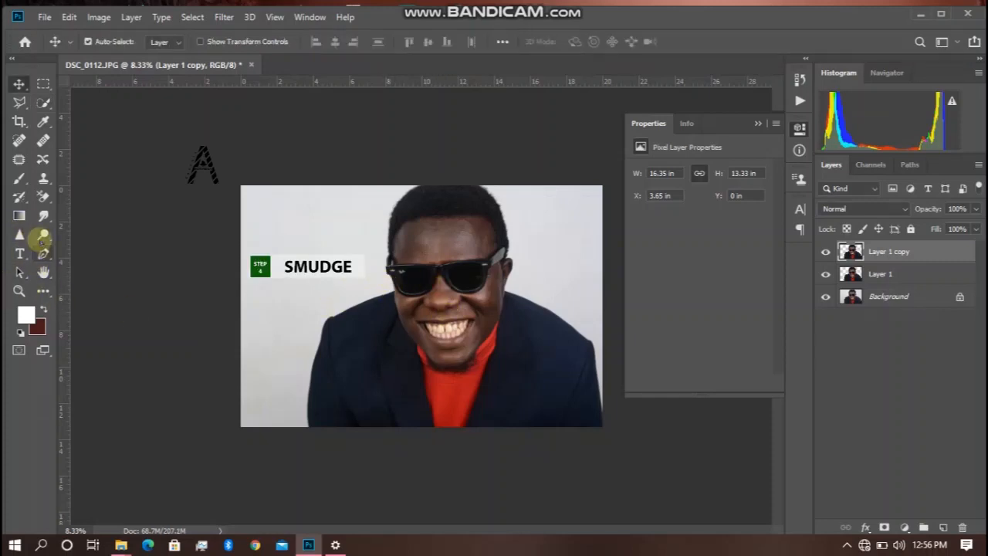
pyautogui.keyDown('alt'); pyautogui.click(43, 215); pyautogui.keyUp('alt')
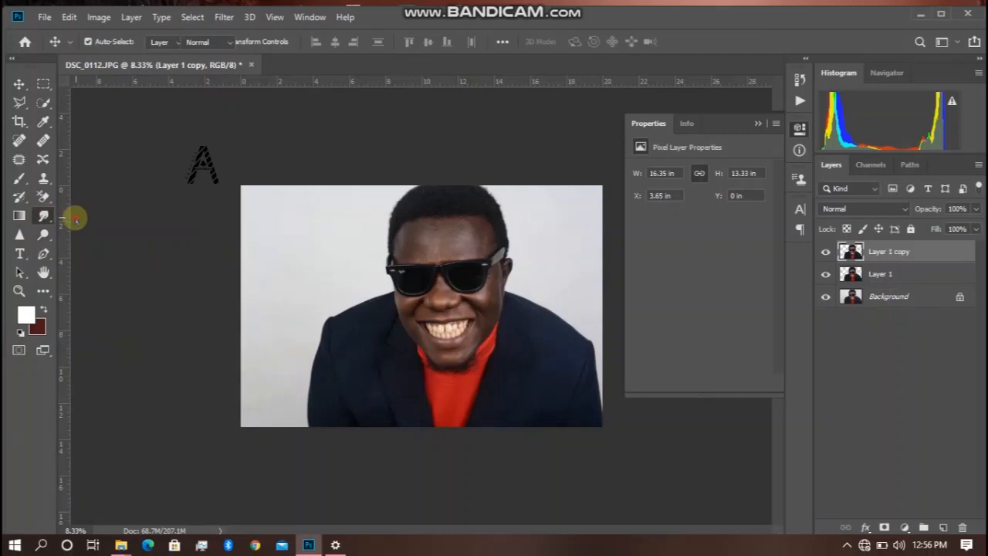
pyautogui.moveTo(67, 219); pyautogui.dragTo(75, 219)
pyautogui.click(43, 215)
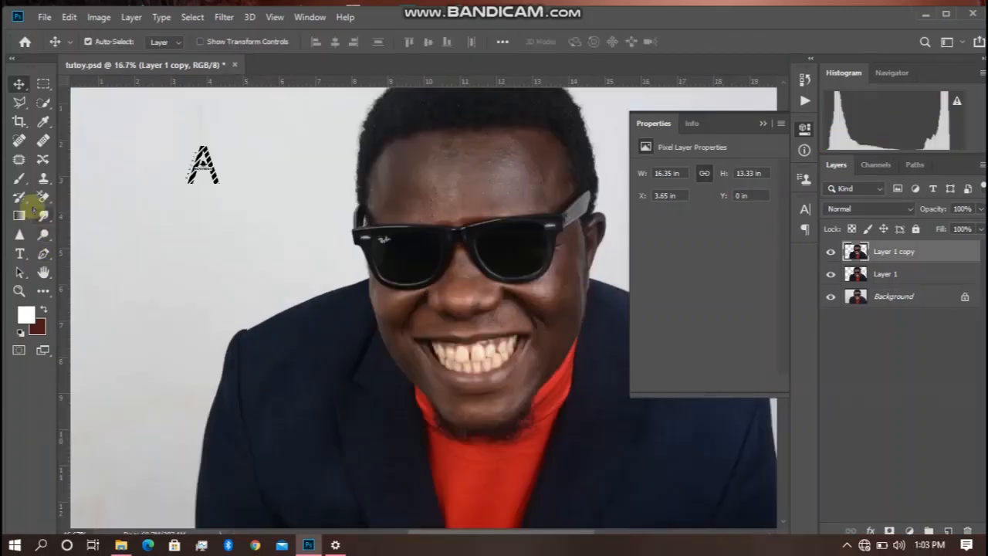
pyautogui.click(44, 217)
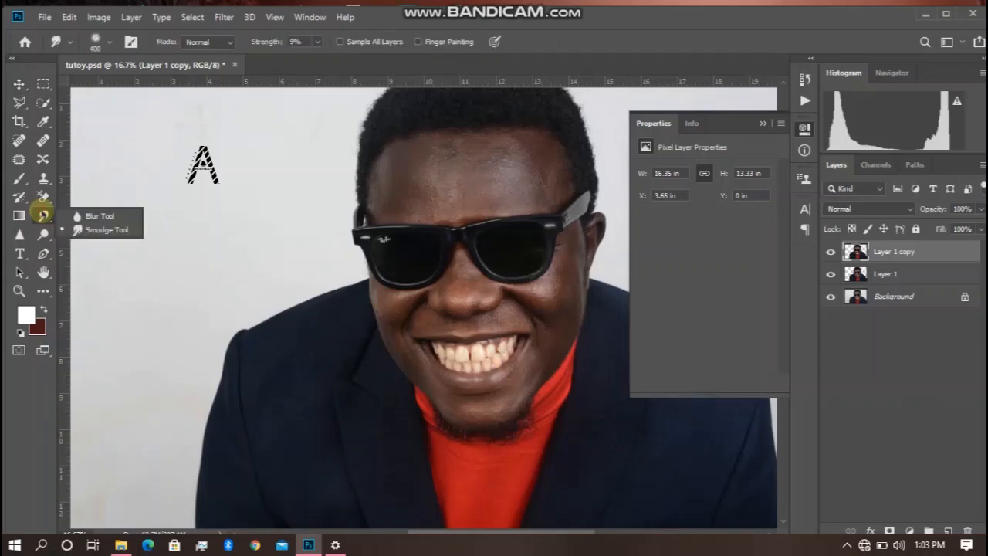
# Set the Smudge tool to a 400-pixel brush with 25% strength
pyautogui.click(90, 228)
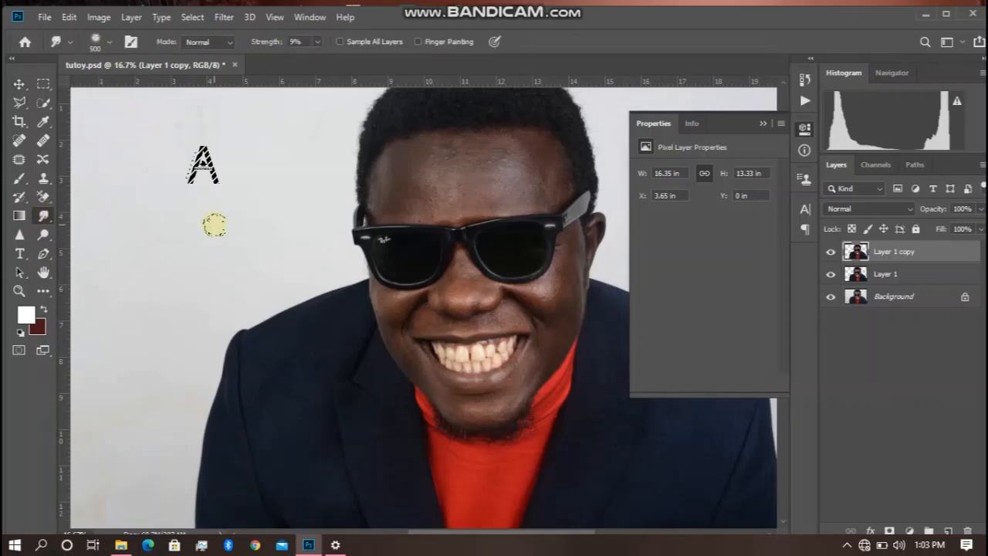
pyautogui.press(']')
pyautogui.press(']')
pyautogui.press('[')
pyautogui.press('[')
pyautogui.press('[')
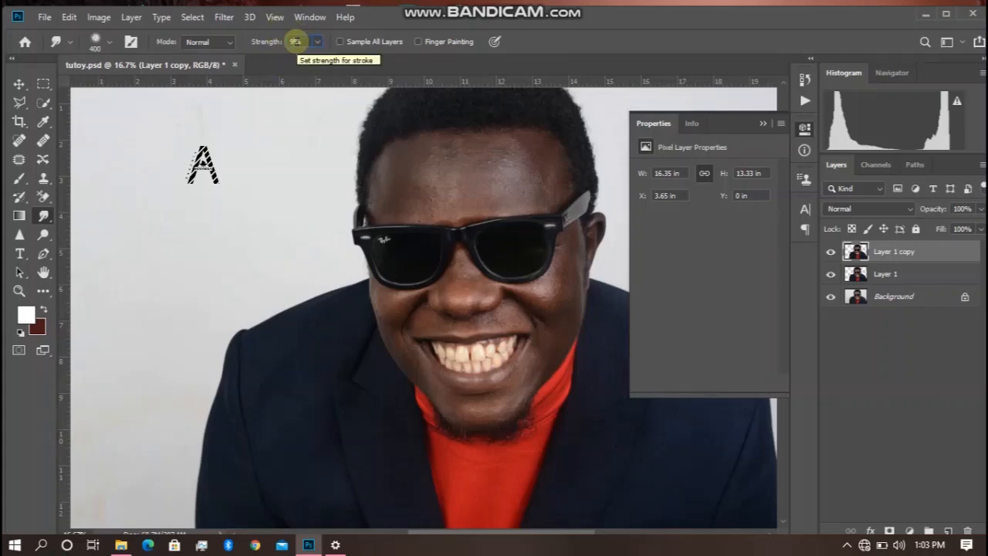
pyautogui.write('12')
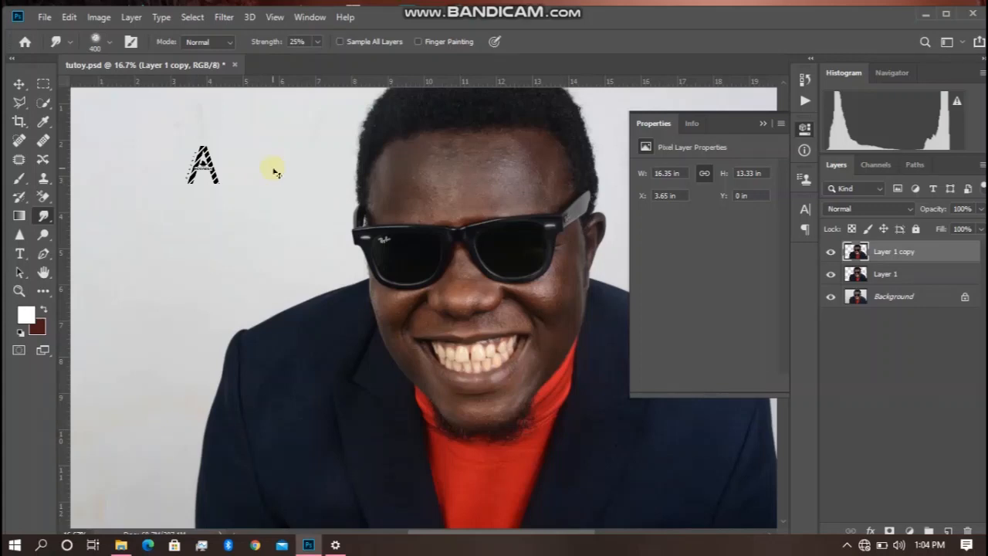
pyautogui.hotkey('ctrl', '+')
pyautogui.hotkey('ctrl', '+')
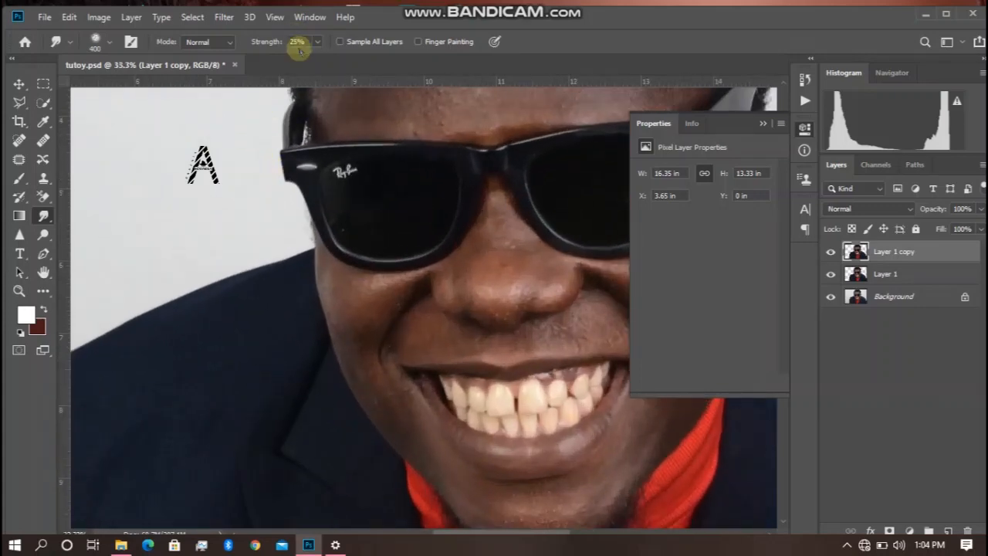
pyautogui.click(297, 42)
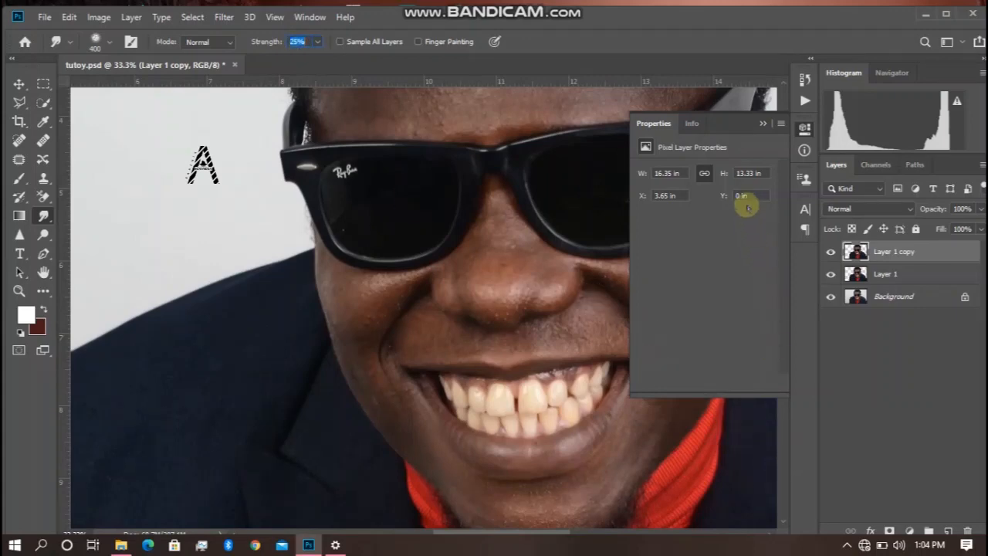
# Smudge the skin smooth across the whole forehead, reducing the brush from 400 to about 125 pixels and collapsing the layer properties
pyautogui.scroll(5, 780, 86)
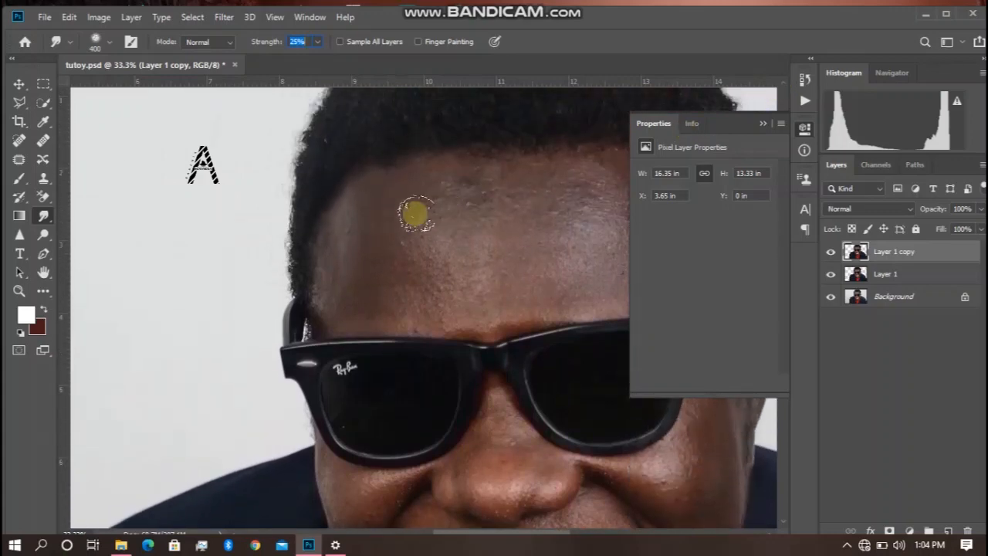
pyautogui.moveTo(365, 264)
pyautogui.mouseDown()
pyautogui.moveTo(367, 234)
pyautogui.moveTo(393, 233)
pyautogui.moveTo(423, 249)
pyautogui.moveTo(415, 214)
pyautogui.moveTo(442, 182)
pyautogui.moveTo(486, 184)
pyautogui.moveTo(481, 229)
pyautogui.moveTo(462, 242)
pyautogui.moveTo(446, 217)
pyautogui.moveTo(472, 222)
pyautogui.moveTo(437, 224)
pyautogui.moveTo(452, 277)
pyautogui.moveTo(392, 247)
pyautogui.moveTo(379, 222)
pyautogui.moveTo(373, 247)
pyautogui.moveTo(373, 226)
pyautogui.moveTo(442, 182)
pyautogui.moveTo(534, 182)
pyautogui.moveTo(511, 208)
pyautogui.moveTo(548, 223)
pyautogui.moveTo(501, 253)
pyautogui.moveTo(519, 264)
pyautogui.moveTo(550, 252)
pyautogui.moveTo(447, 287)
pyautogui.moveTo(482, 280)
pyautogui.moveTo(428, 314)
pyautogui.moveTo(381, 280)
pyautogui.moveTo(448, 266)
pyautogui.moveTo(485, 271)
pyautogui.moveTo(431, 289)
pyautogui.moveTo(393, 282)
pyautogui.moveTo(411, 265)
pyautogui.moveTo(366, 318)
pyautogui.moveTo(350, 273)
pyautogui.moveTo(354, 230)
pyautogui.moveTo(332, 301)
pyautogui.moveTo(359, 201)
pyautogui.moveTo(396, 182)
pyautogui.moveTo(507, 176)
pyautogui.moveTo(420, 232)
pyautogui.moveTo(391, 275)
pyautogui.moveTo(479, 195)
pyautogui.moveTo(527, 186)
pyautogui.moveTo(508, 276)
pyautogui.moveTo(468, 309)
pyautogui.moveTo(503, 322)
pyautogui.moveTo(416, 315)
pyautogui.mouseUp()
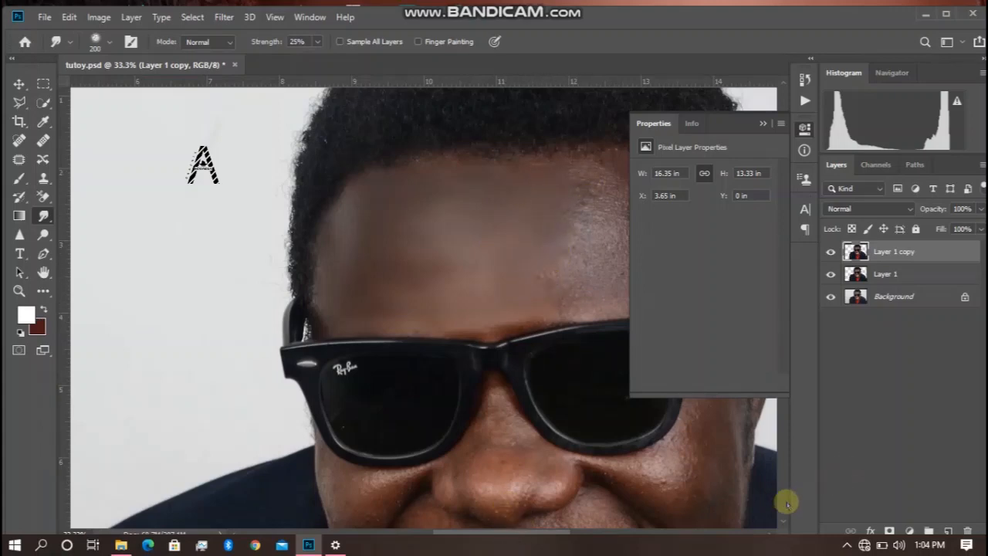
pyautogui.scroll(-3, 782, 519)
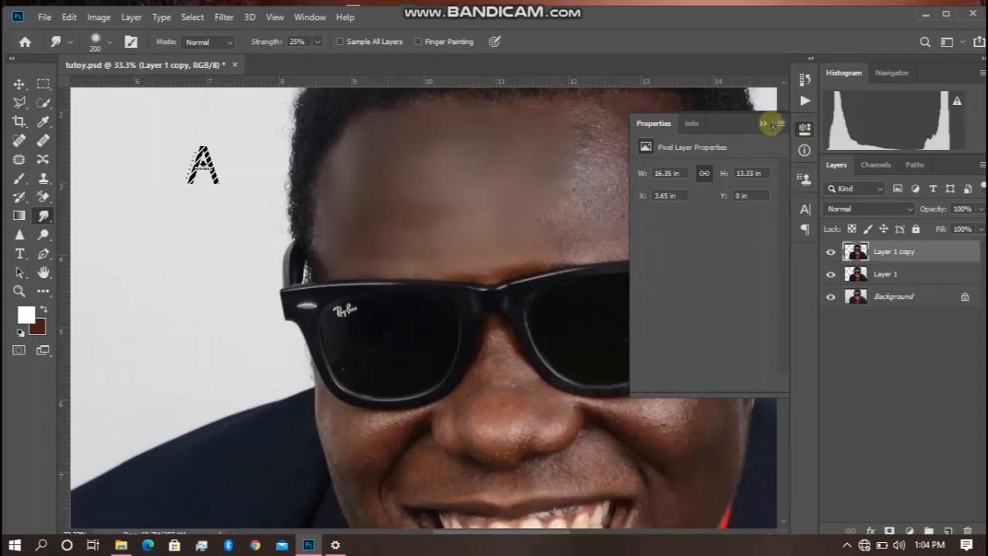
pyautogui.click(764, 124)
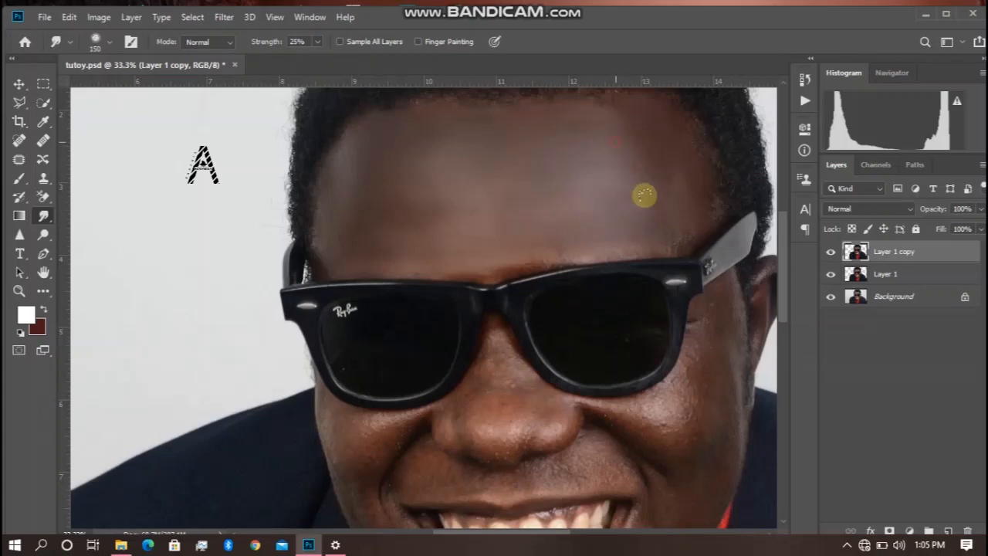
pyautogui.press('[')
pyautogui.press('[')
pyautogui.press('[')
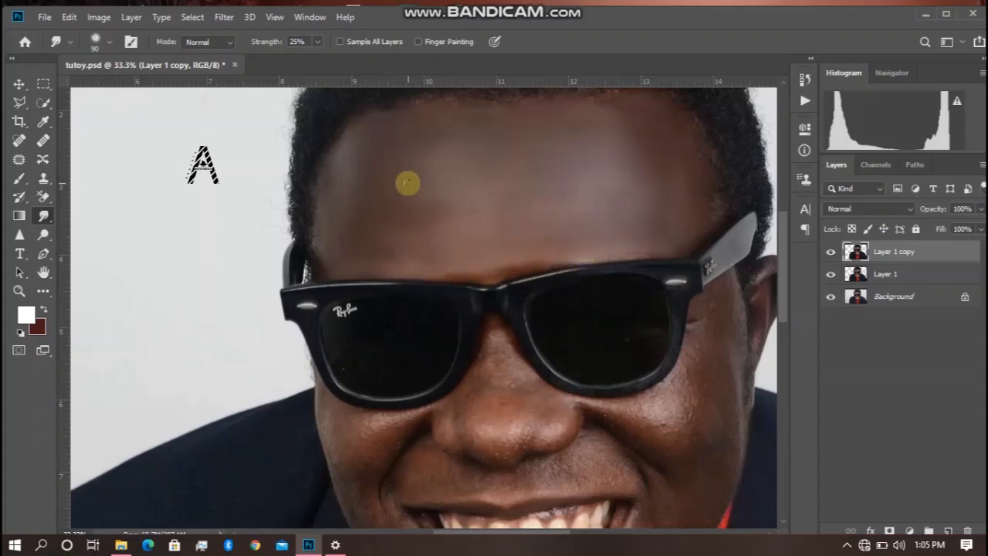
pyautogui.press(']')
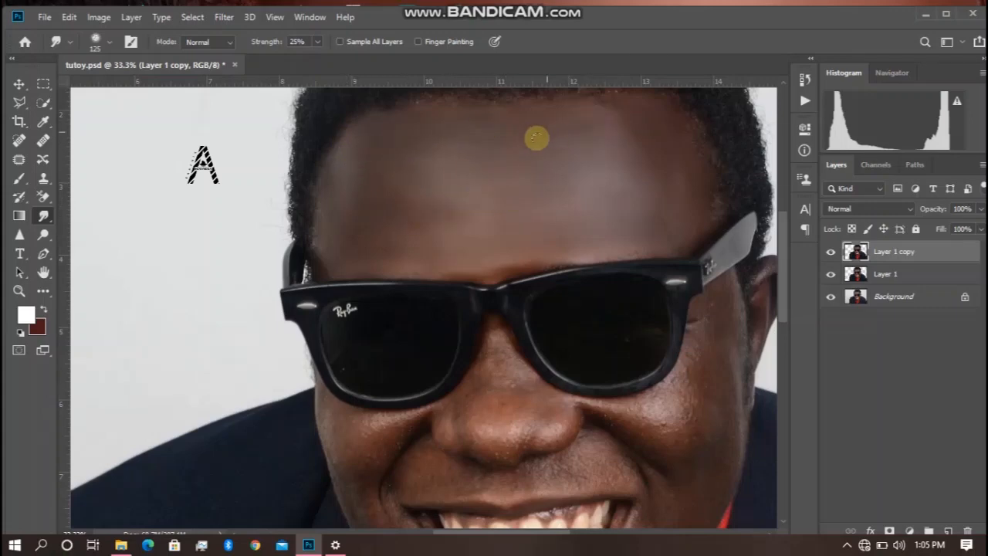
# Smudge the cheek and smile fold on the image's left side smooth with a brush of about 90 to 125 pixels
pyautogui.moveTo(778, 290); pyautogui.dragTo(783, 330)
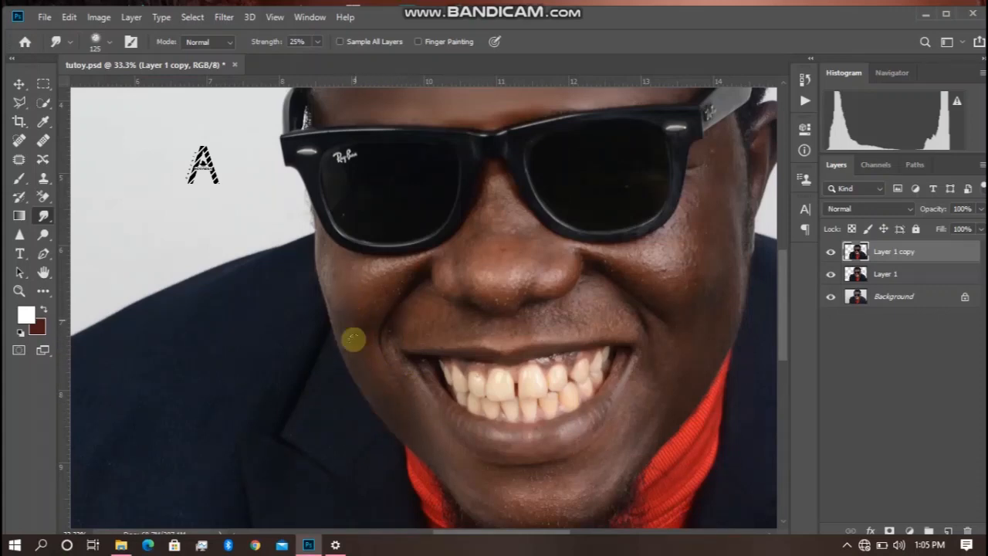
pyautogui.press('[')
pyautogui.press('[')
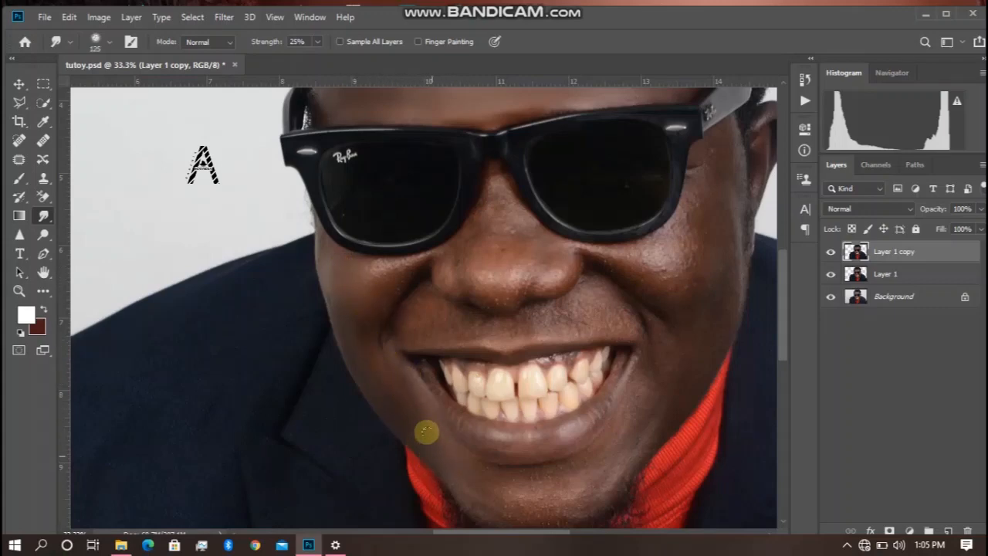
pyautogui.press('[')
pyautogui.press('[')
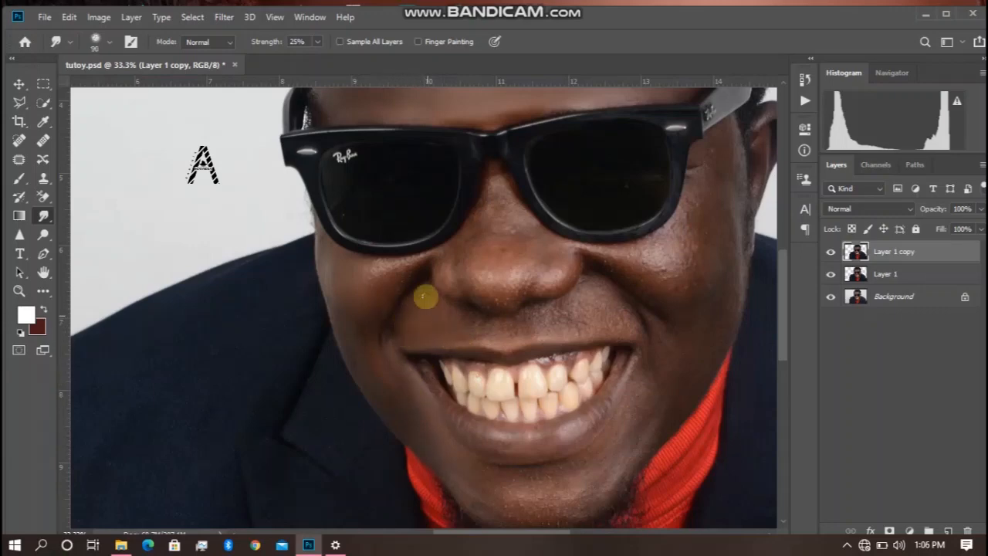
pyautogui.moveTo(447, 322); pyautogui.dragTo(396, 318)
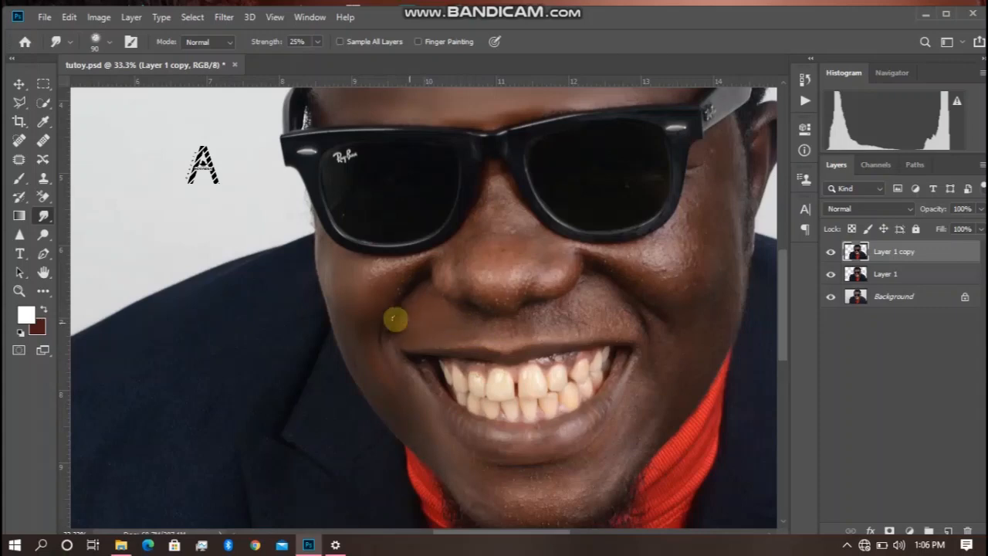
pyautogui.moveTo(396, 353); pyautogui.dragTo(391, 386)
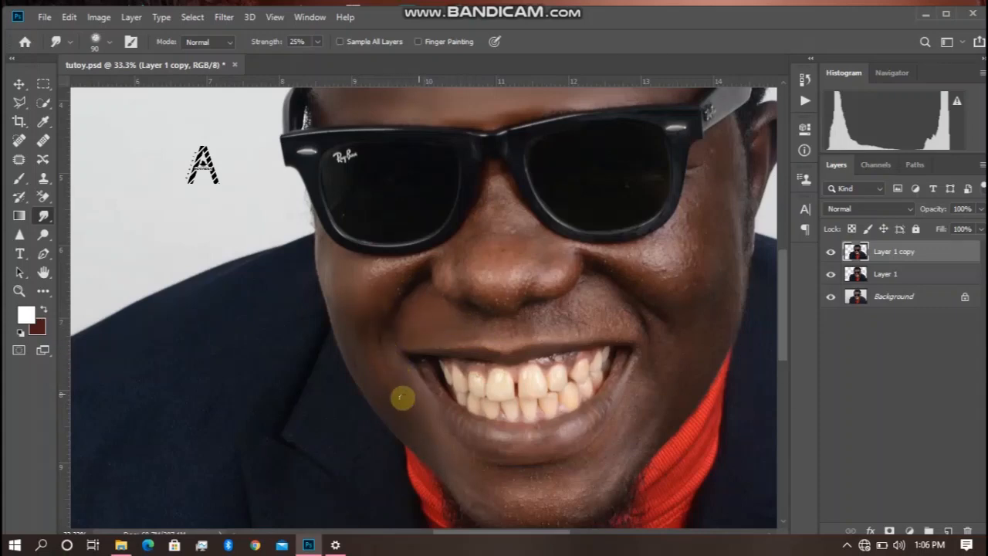
pyautogui.moveTo(379, 282)
pyautogui.mouseDown()
pyautogui.moveTo(371, 298)
pyautogui.moveTo(375, 269)
pyautogui.moveTo(397, 265)
pyautogui.moveTo(370, 311)
pyautogui.mouseUp()
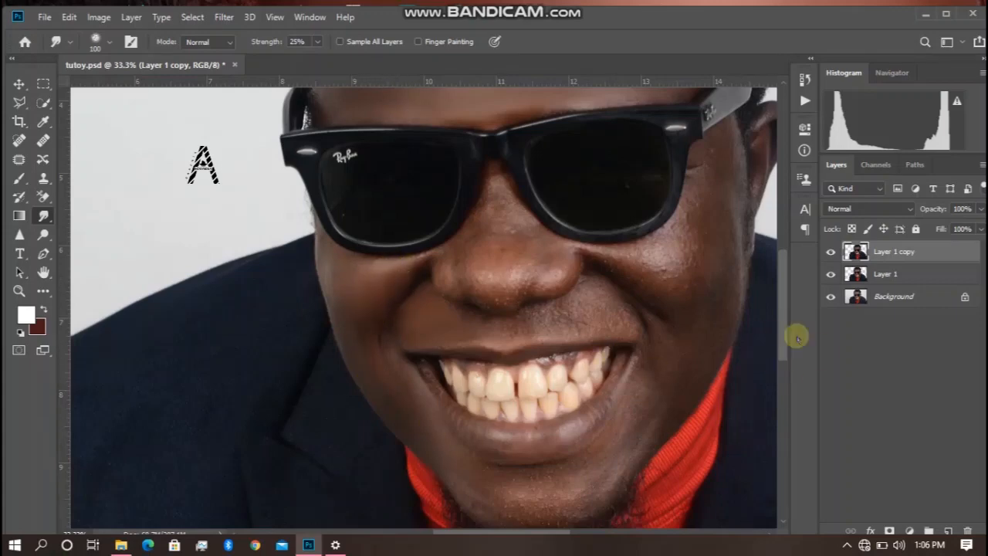
# Smudge the chin above the beard and the lower cheek beside the mouth, reducing the brush from 150 to 90 pixels
pyautogui.scroll(-5, 776, 368)
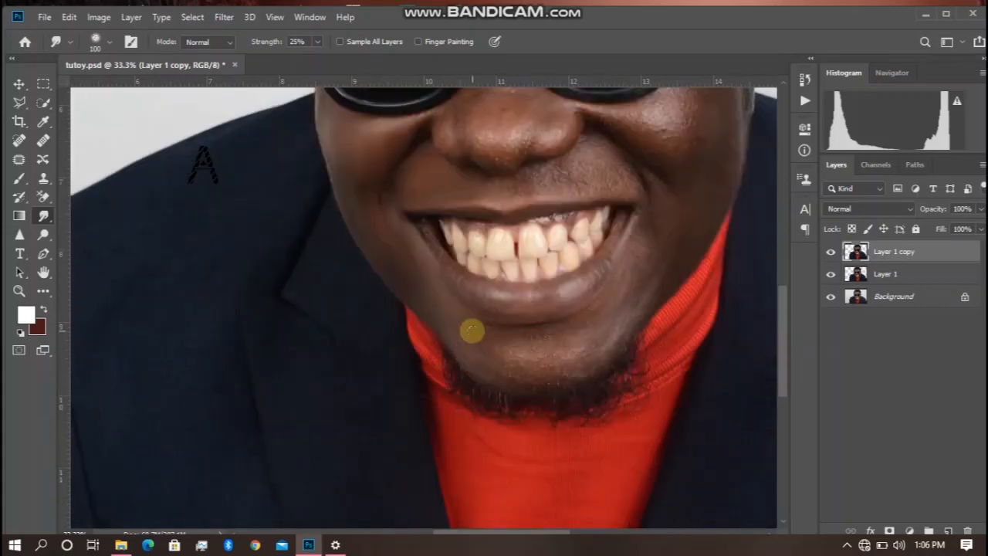
pyautogui.press(']')
pyautogui.press(']')
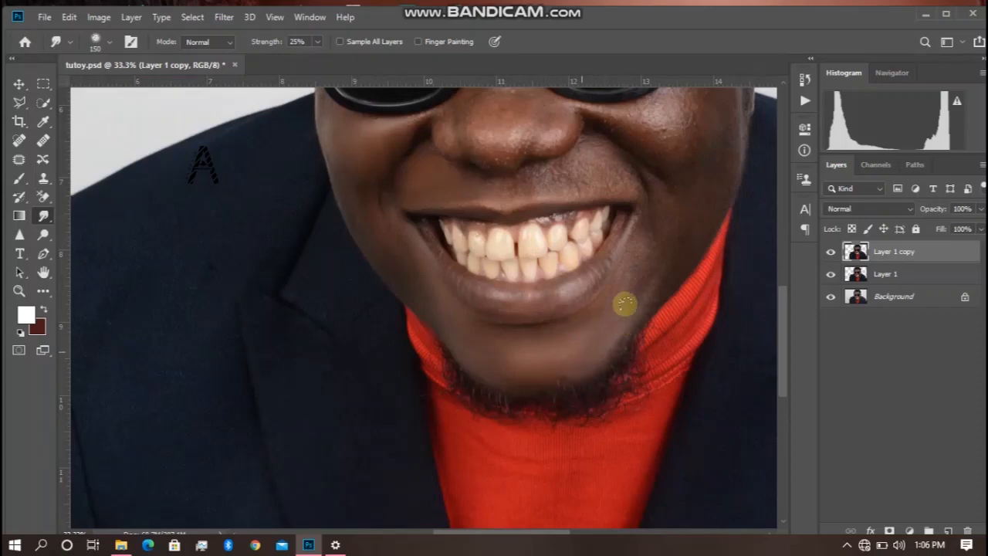
pyautogui.press('[')
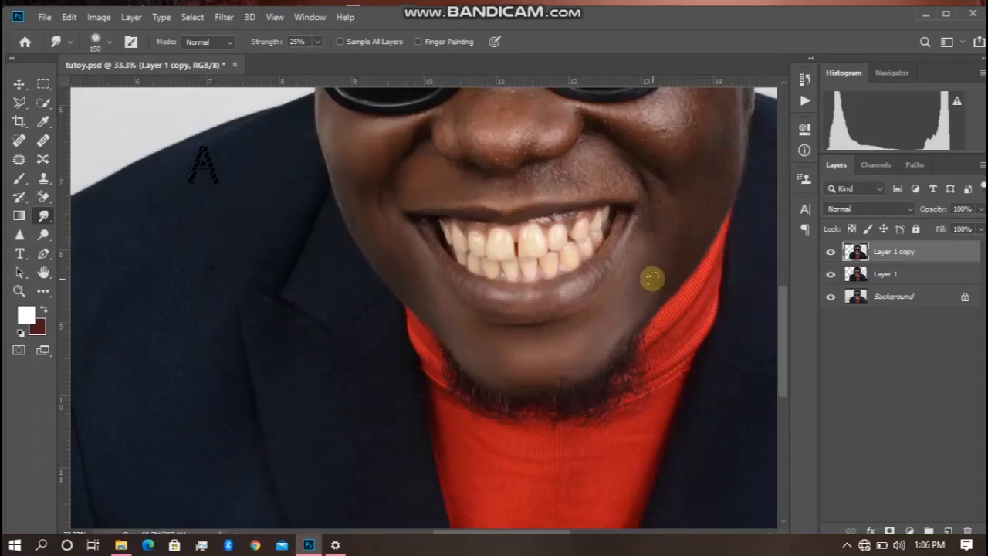
pyautogui.press('[')
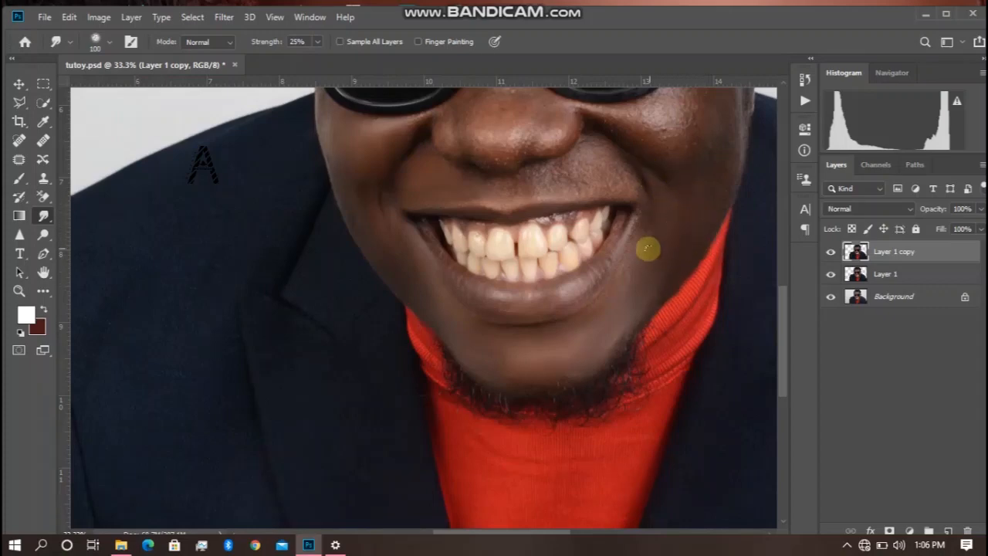
pyautogui.press('[')
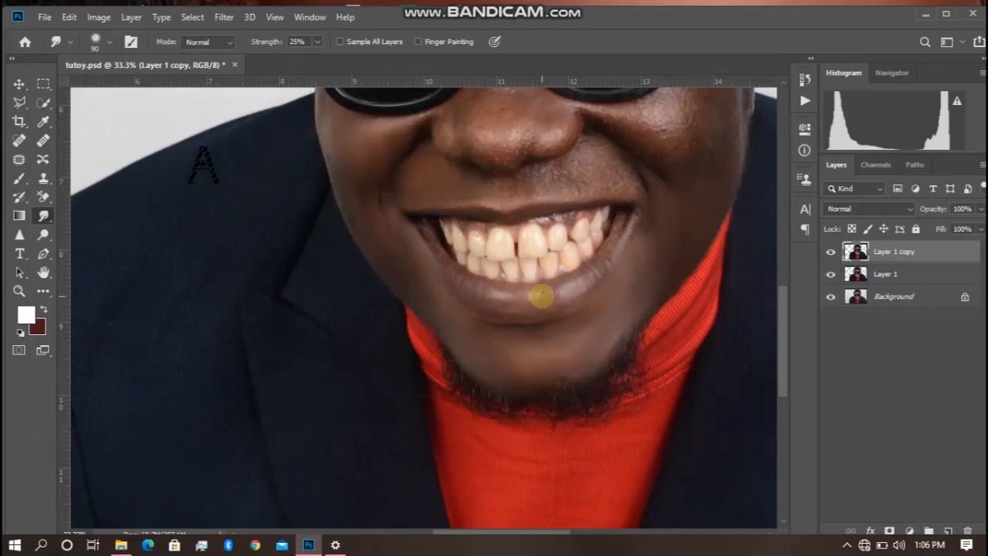
# Smudge the shiny cheek below the sunglasses on the image's right side with a 150-pixel brush
pyautogui.hotkey('ctrl', '-')
pyautogui.scroll(3, 777, 299)
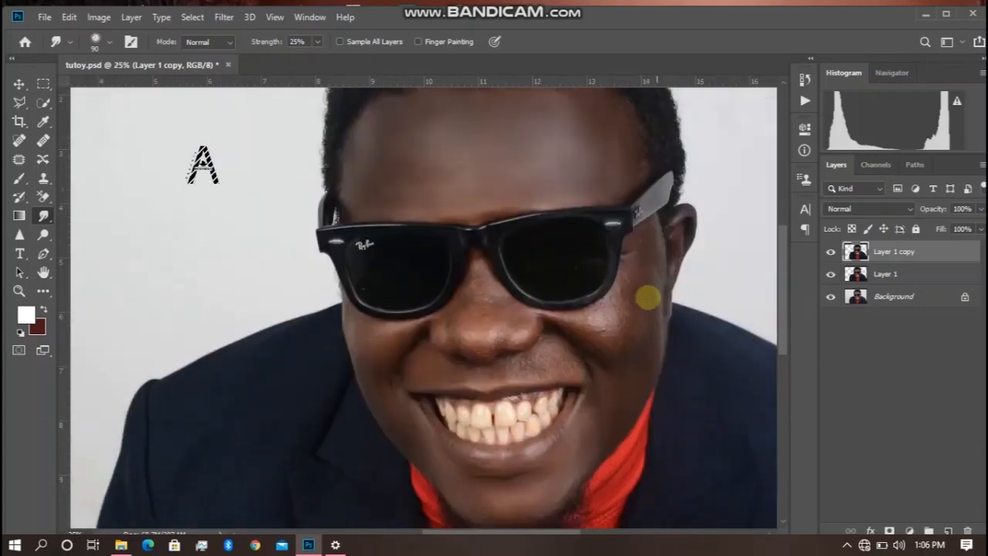
pyautogui.press(']')
pyautogui.press(']')
pyautogui.press(']')
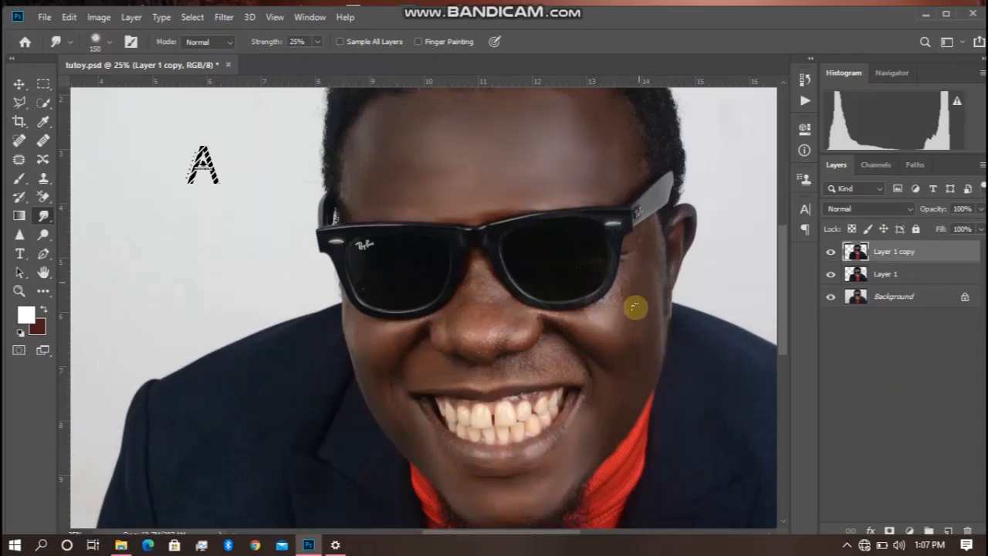
# Reactivate the Smudge tool and smooth the skin between the nose and upper lip with a brush of about 50 to 90 pixels
pyautogui.hotkey('ctrl', '+')
pyautogui.hotkey('ctrl', '+')
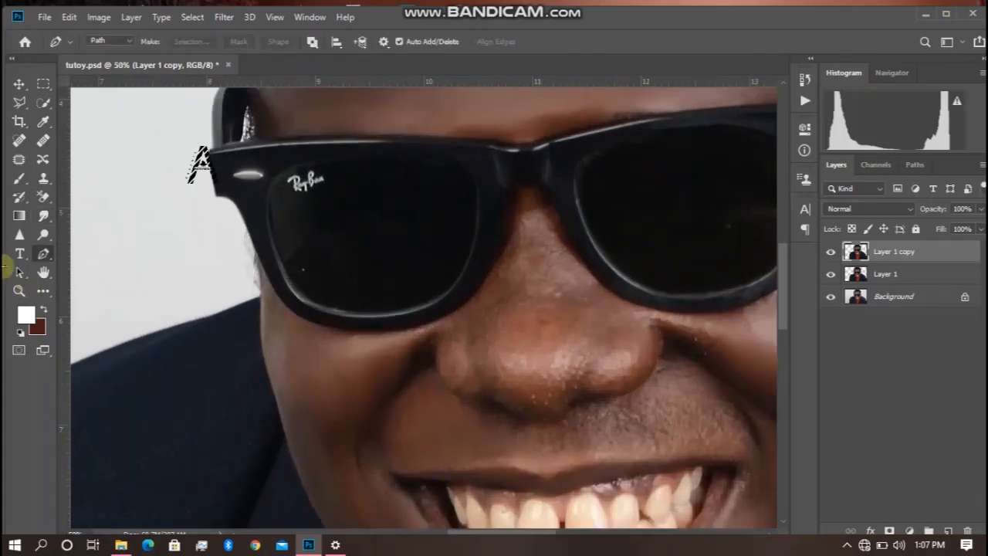
pyautogui.rightClick(43, 216)
pyautogui.click(89, 227)
pyautogui.press('[')
pyautogui.press('[')
pyautogui.press('[')
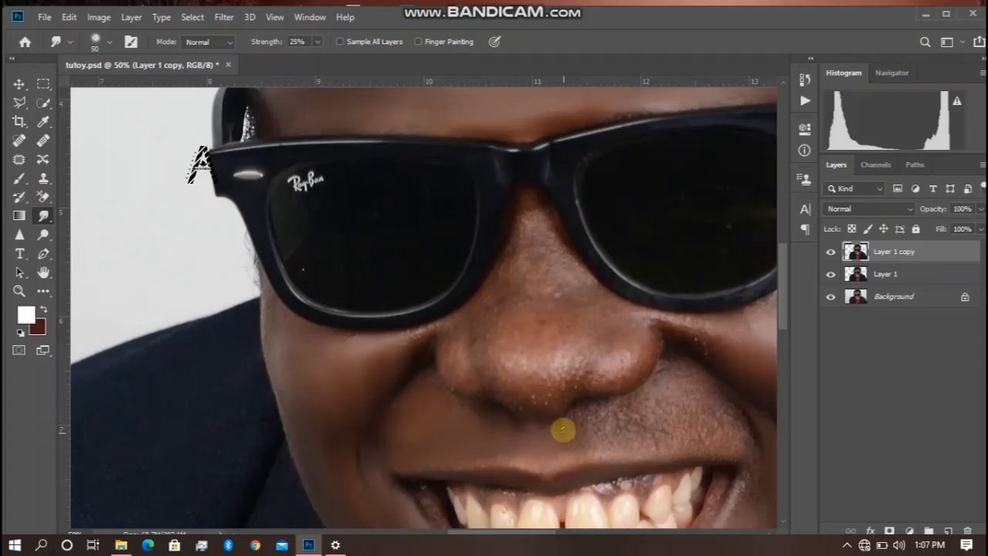
pyautogui.press(']')
pyautogui.press(']')
pyautogui.press(']')
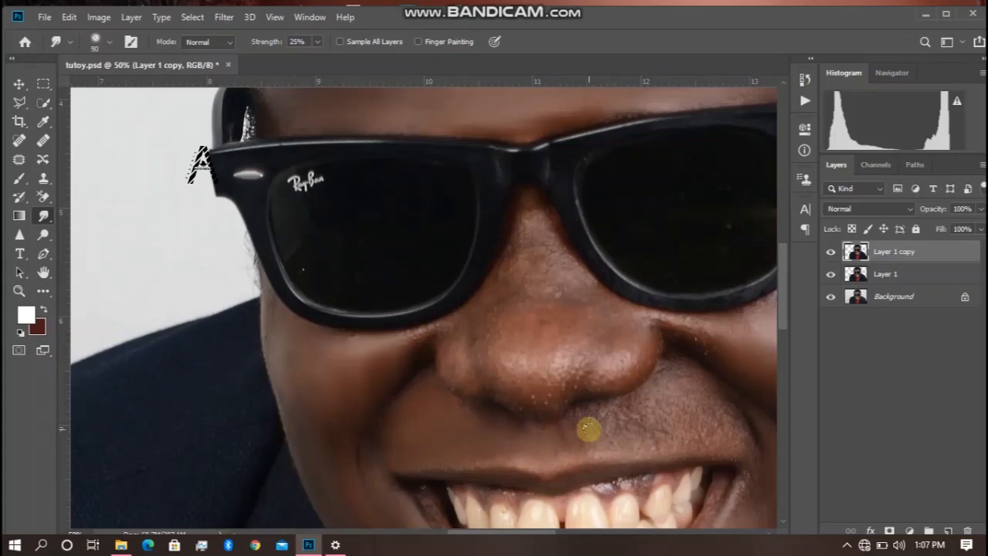
pyautogui.moveTo(596, 445)
pyautogui.mouseDown()
pyautogui.moveTo(639, 450)
pyautogui.moveTo(671, 419)
pyautogui.moveTo(679, 378)
pyautogui.moveTo(723, 423)
pyautogui.moveTo(735, 406)
pyautogui.moveTo(748, 448)
pyautogui.moveTo(668, 448)
pyautogui.moveTo(692, 429)
pyautogui.moveTo(650, 450)
pyautogui.moveTo(704, 438)
pyautogui.moveTo(697, 399)
pyautogui.moveTo(725, 437)
pyautogui.moveTo(690, 384)
pyautogui.moveTo(702, 378)
pyautogui.moveTo(689, 378)
pyautogui.moveTo(678, 409)
pyautogui.moveTo(663, 405)
pyautogui.moveTo(669, 428)
pyautogui.moveTo(619, 443)
pyautogui.moveTo(566, 411)
pyautogui.moveTo(589, 404)
pyautogui.moveTo(581, 417)
pyautogui.moveTo(589, 421)
pyautogui.moveTo(677, 384)
pyautogui.moveTo(670, 364)
pyautogui.moveTo(659, 399)
pyautogui.moveTo(689, 382)
pyautogui.moveTo(708, 395)
pyautogui.moveTo(739, 390)
pyautogui.moveTo(728, 392)
pyautogui.moveTo(760, 437)
pyautogui.moveTo(765, 431)
pyautogui.moveTo(755, 403)
pyautogui.moveTo(764, 403)
pyautogui.moveTo(692, 323)
pyautogui.moveTo(725, 336)
pyautogui.moveTo(720, 355)
pyautogui.moveTo(704, 344)
pyautogui.moveTo(741, 406)
pyautogui.moveTo(721, 387)
pyautogui.moveTo(630, 385)
pyautogui.moveTo(569, 346)
pyautogui.moveTo(514, 347)
pyautogui.moveTo(480, 373)
pyautogui.moveTo(540, 399)
pyautogui.moveTo(539, 366)
pyautogui.moveTo(515, 357)
pyautogui.moveTo(556, 390)
pyautogui.moveTo(532, 400)
pyautogui.moveTo(504, 377)
pyautogui.moveTo(520, 311)
pyautogui.moveTo(547, 334)
pyautogui.moveTo(553, 272)
pyautogui.moveTo(607, 311)
pyautogui.moveTo(594, 286)
pyautogui.moveTo(587, 358)
pyautogui.moveTo(638, 359)
pyautogui.moveTo(638, 321)
pyautogui.moveTo(612, 328)
pyautogui.mouseUp()
pyautogui.press(']')
pyautogui.press(']')
pyautogui.press(']')
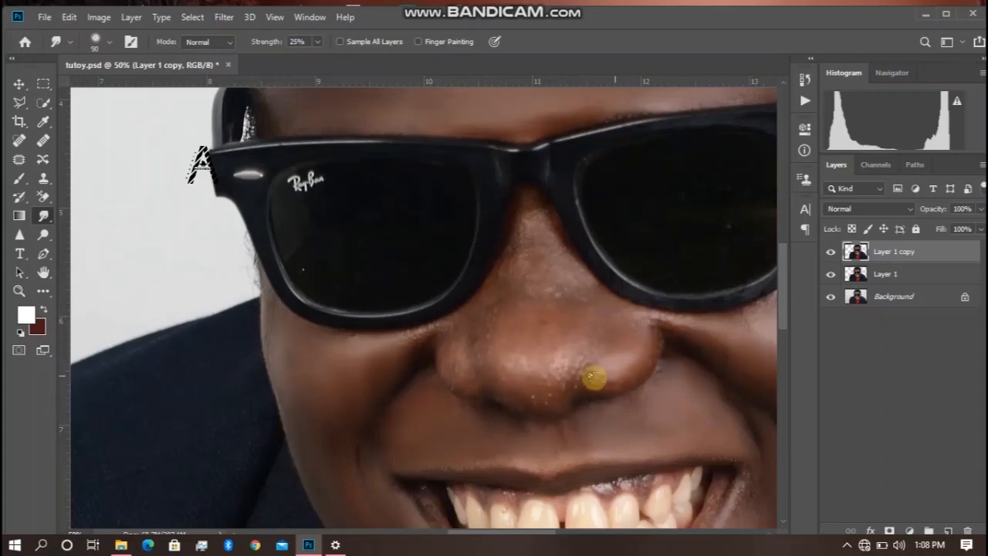
# Smudge the nose tip, nostrils and lower bridge smooth with a brush of about 70 to 90 pixels
pyautogui.moveTo(593, 377)
pyautogui.mouseDown()
pyautogui.moveTo(580, 350)
pyautogui.moveTo(540, 388)
pyautogui.moveTo(507, 389)
pyautogui.moveTo(519, 373)
pyautogui.moveTo(551, 373)
pyautogui.moveTo(593, 336)
pyautogui.moveTo(602, 303)
pyautogui.moveTo(558, 262)
pyautogui.mouseUp()
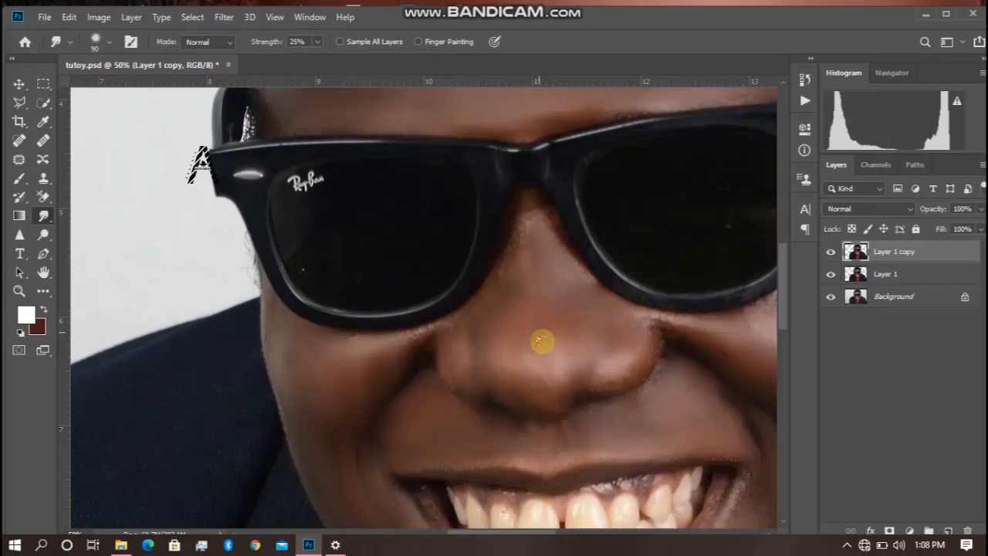
pyautogui.press('[')
pyautogui.press('[')
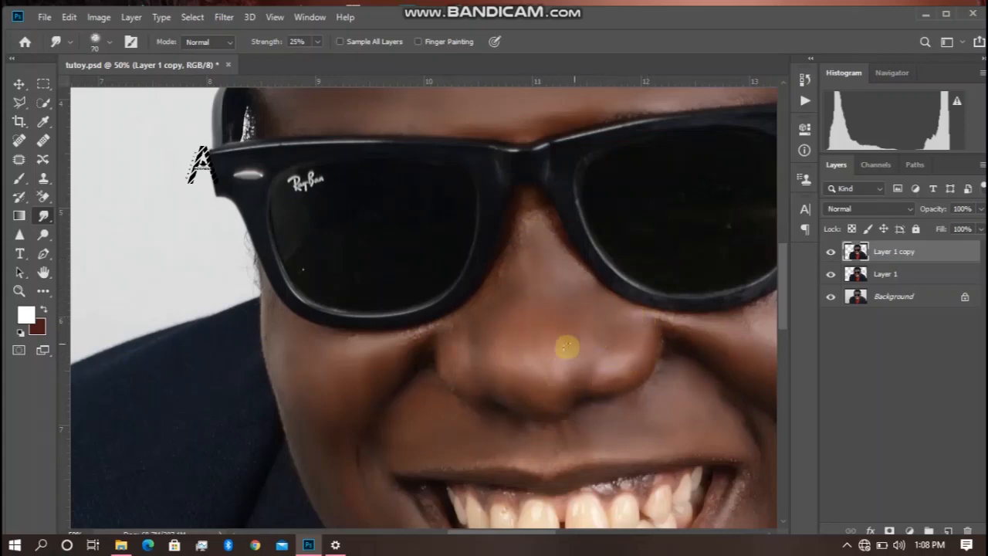
pyautogui.scroll(-3, 566, 340)
pyautogui.scroll(2, 566, 340)
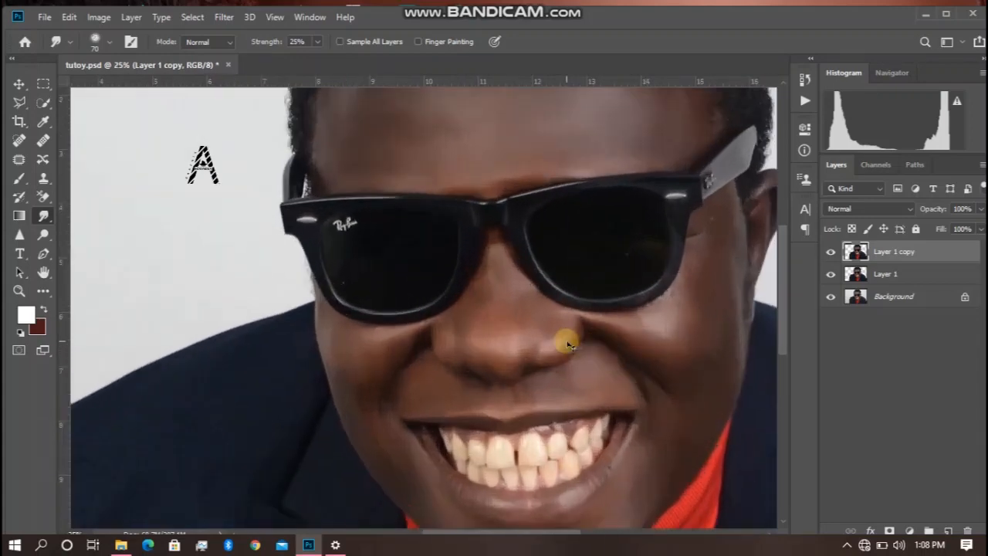
pyautogui.scroll(-1, 566, 340)
pyautogui.moveTo(476, 294); pyautogui.dragTo(466, 324)
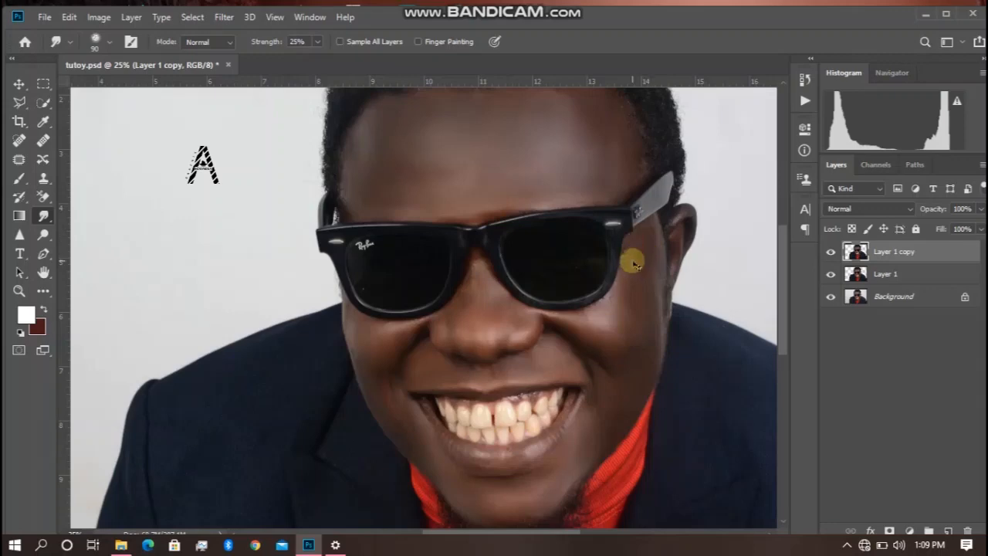
# Smudge the top of the nose bridge between the sunglass lenses with a 70-pixel brush
pyautogui.hotkey('ctrl', '+')
pyautogui.hotkey('ctrl', '+')
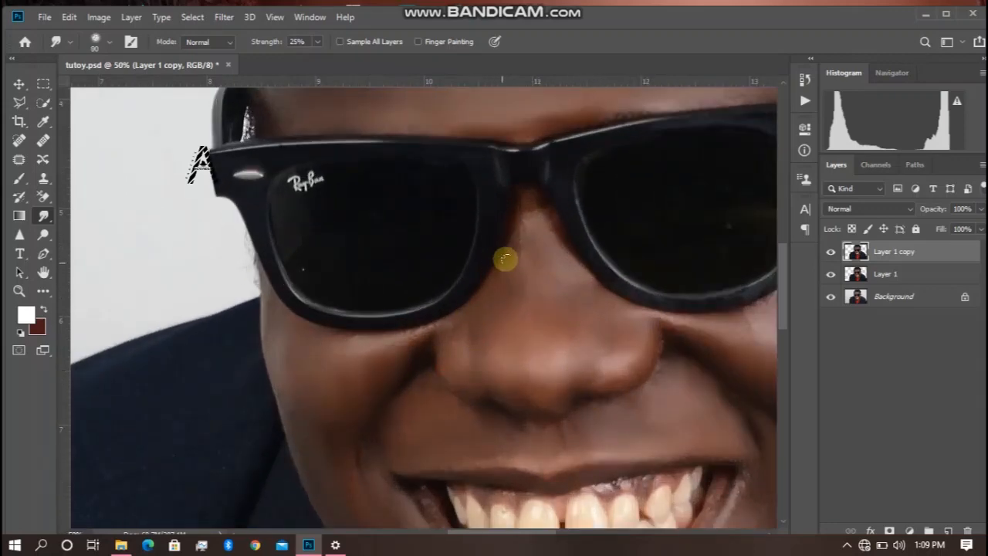
pyautogui.press('[')
pyautogui.press('[')
pyautogui.click(541, 228)
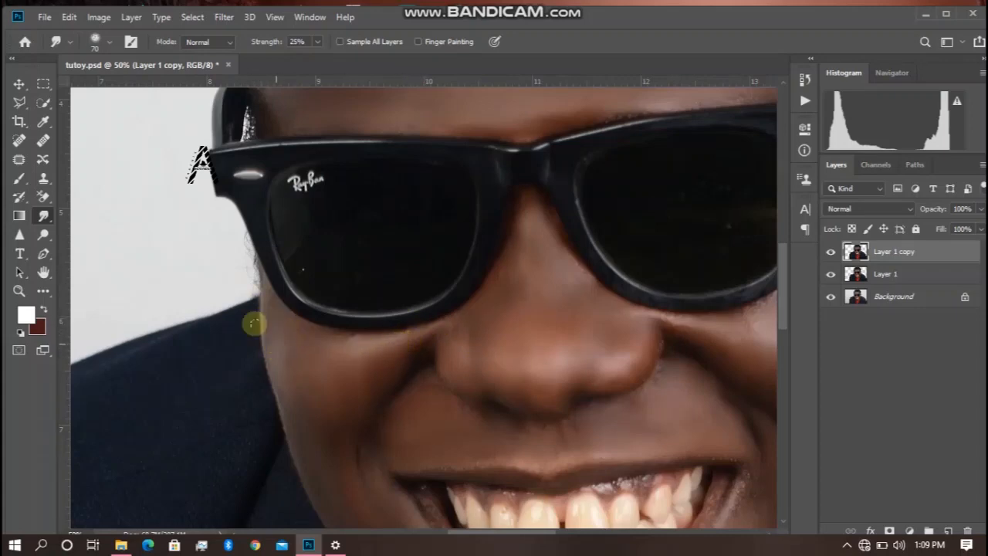
pyautogui.scroll(-4, 548, 393)
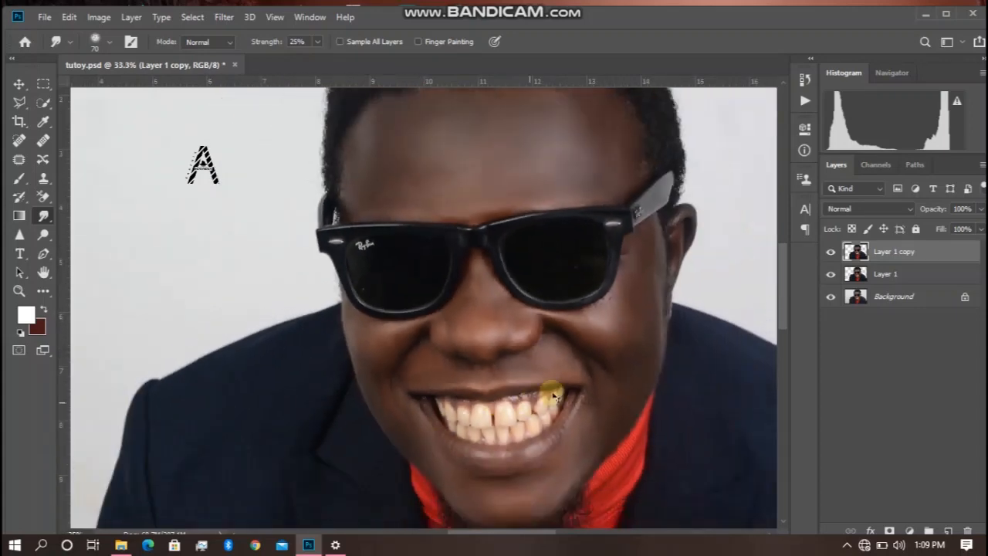
# Lower the Smudge strength to 10% and smooth the forehead with a brush of about 250 to 400 pixels
pyautogui.scroll(2, 565, 337)
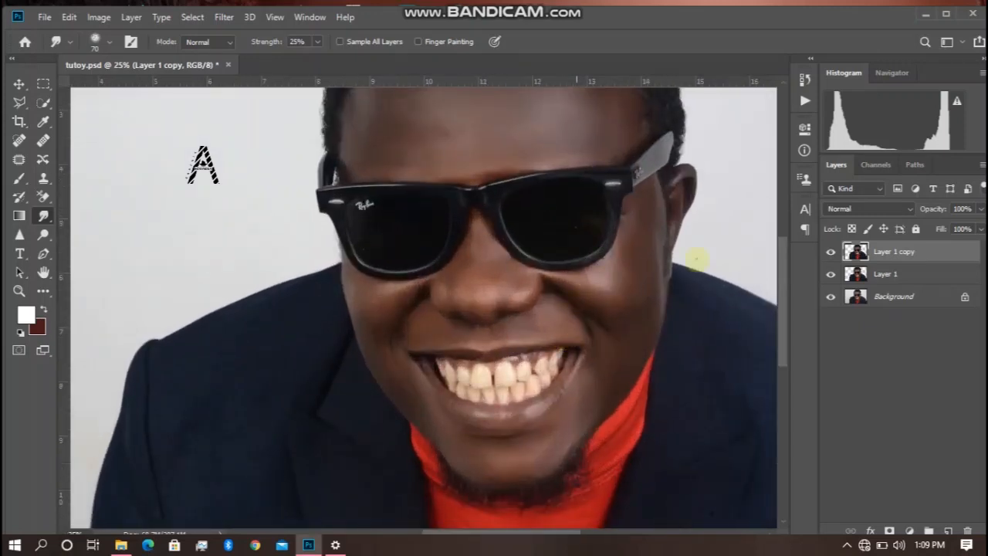
pyautogui.moveTo(779, 318); pyautogui.dragTo(780, 284)
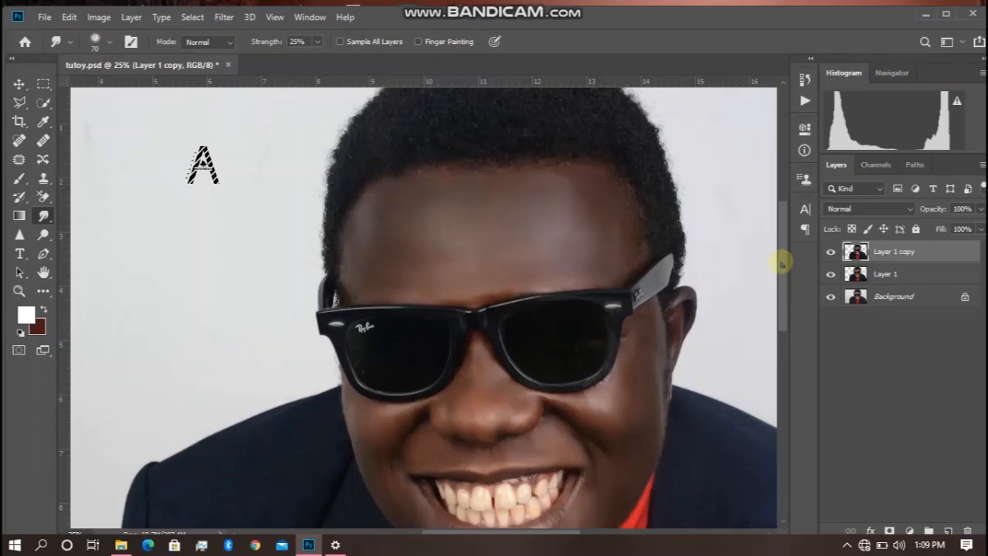
pyautogui.moveTo(781, 268); pyautogui.dragTo(782, 271)
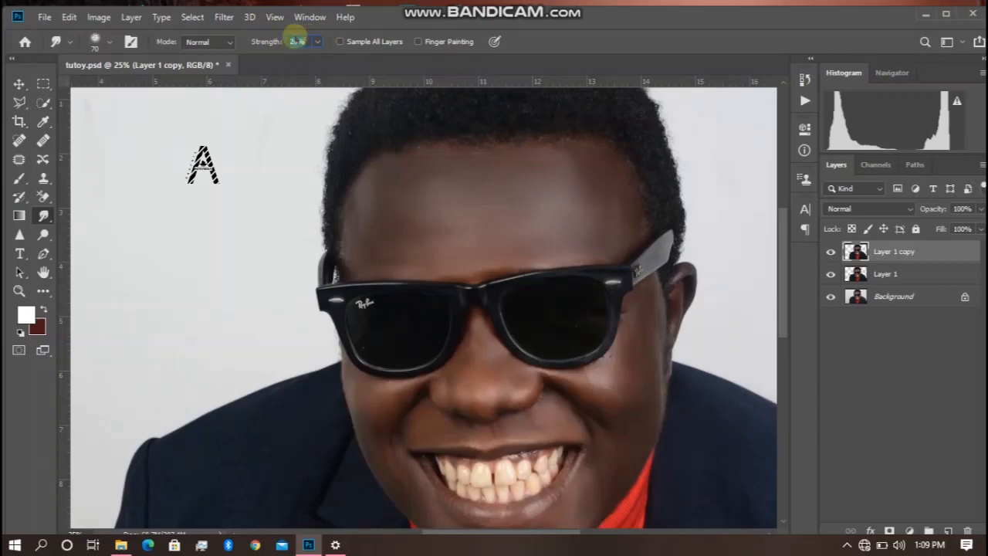
pyautogui.click(297, 41)
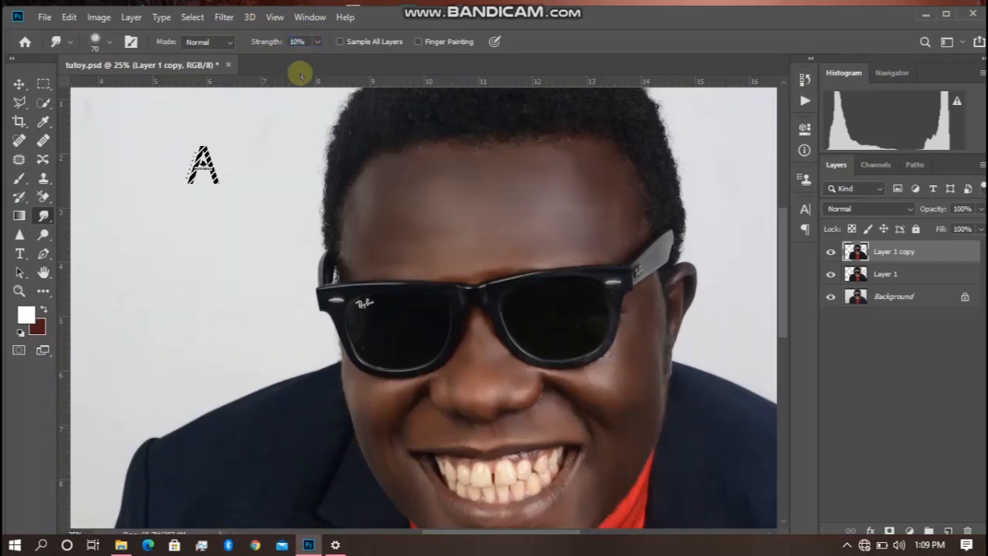
pyautogui.press(']')
pyautogui.press(']')
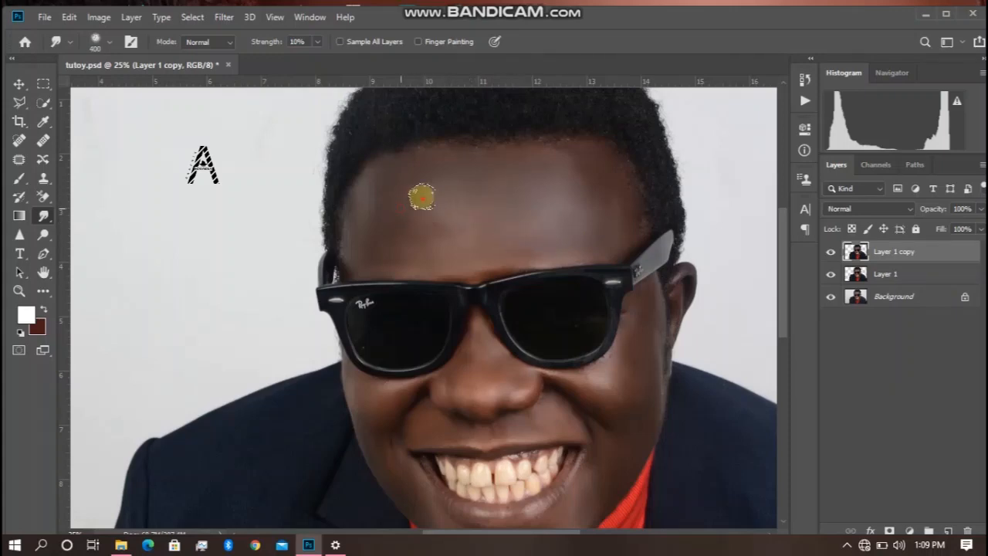
pyautogui.press('[')
pyautogui.press('[')
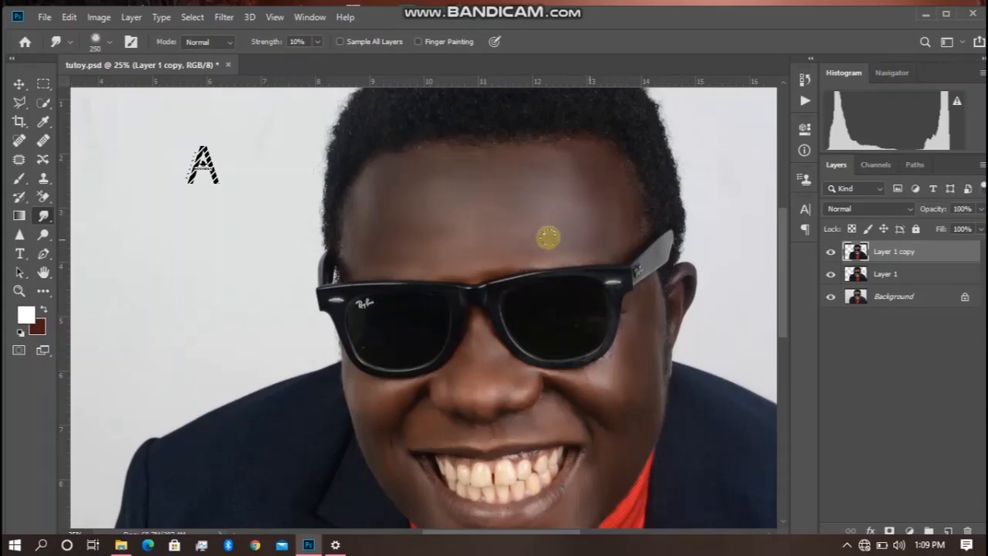
pyautogui.click(584, 201)
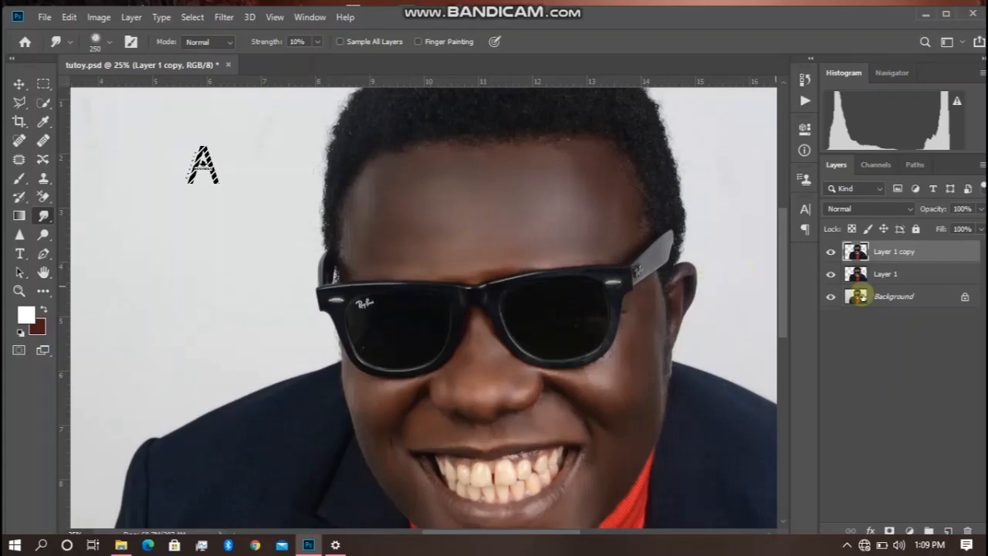
# Duplicate Layer 1 copy and smudge the forehead on the duplicate with a brush of about 300 to 500 pixels
pyautogui.hotkey('ctrl', 'j')
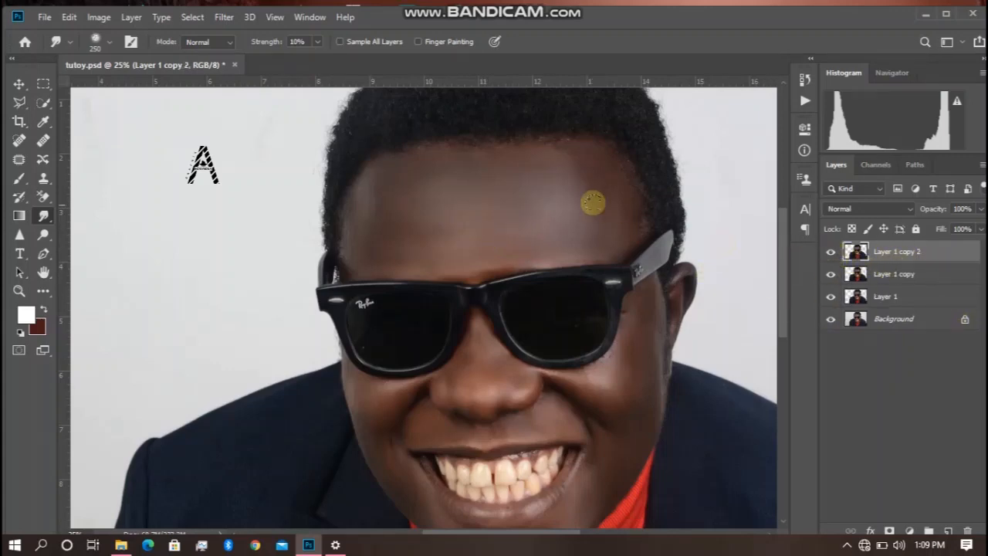
pyautogui.press(']')
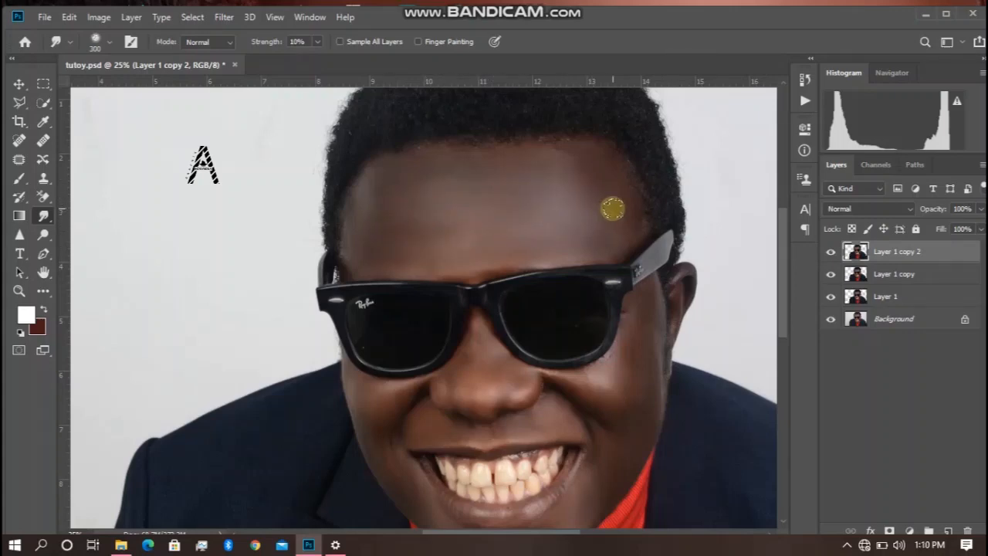
pyautogui.moveTo(612, 209)
pyautogui.mouseDown()
pyautogui.moveTo(591, 189)
pyautogui.moveTo(588, 204)
pyautogui.moveTo(530, 214)
pyautogui.moveTo(507, 233)
pyautogui.moveTo(412, 229)
pyautogui.moveTo(580, 199)
pyautogui.moveTo(493, 190)
pyautogui.moveTo(396, 214)
pyautogui.moveTo(507, 207)
pyautogui.mouseUp()
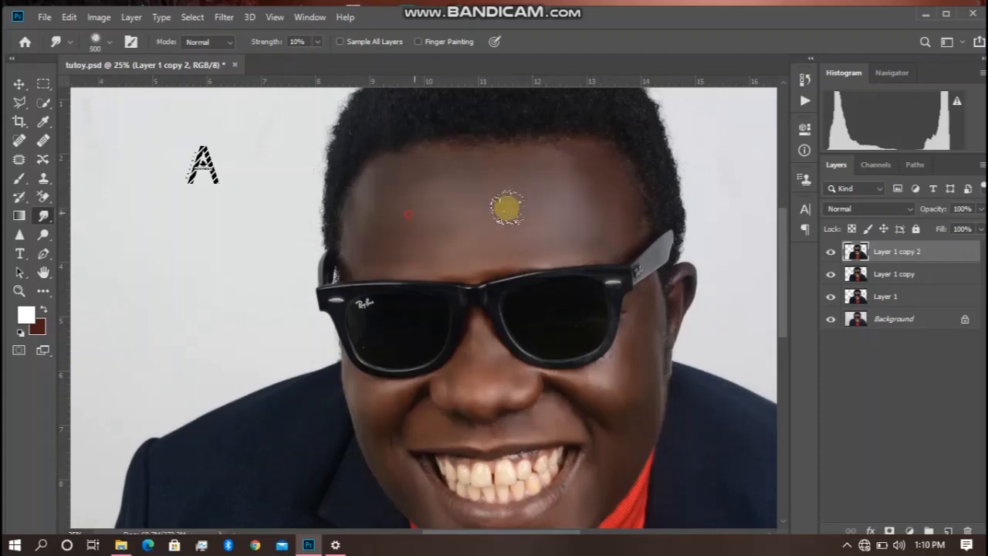
pyautogui.click(827, 252)
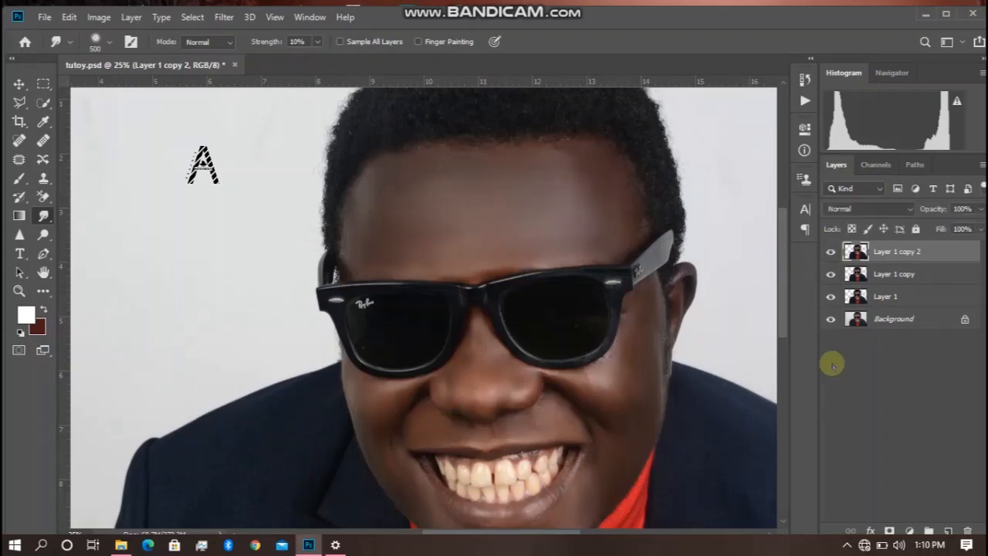
# Smudge the cheeks below the sunglasses at 10% strength with a brush of about 150 to 200 pixels
pyautogui.press('[')
pyautogui.press('[')
pyautogui.press('[')
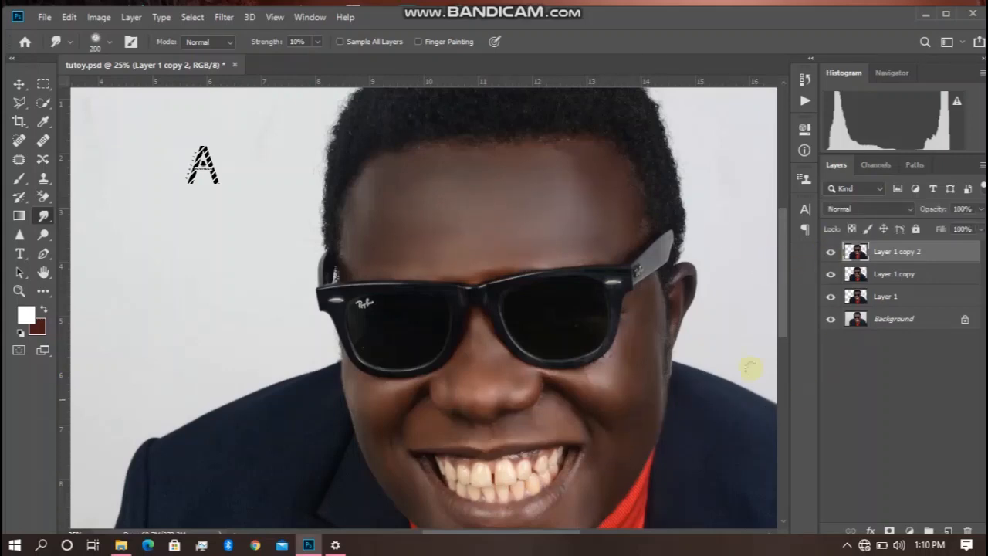
pyautogui.moveTo(780, 303); pyautogui.dragTo(782, 333)
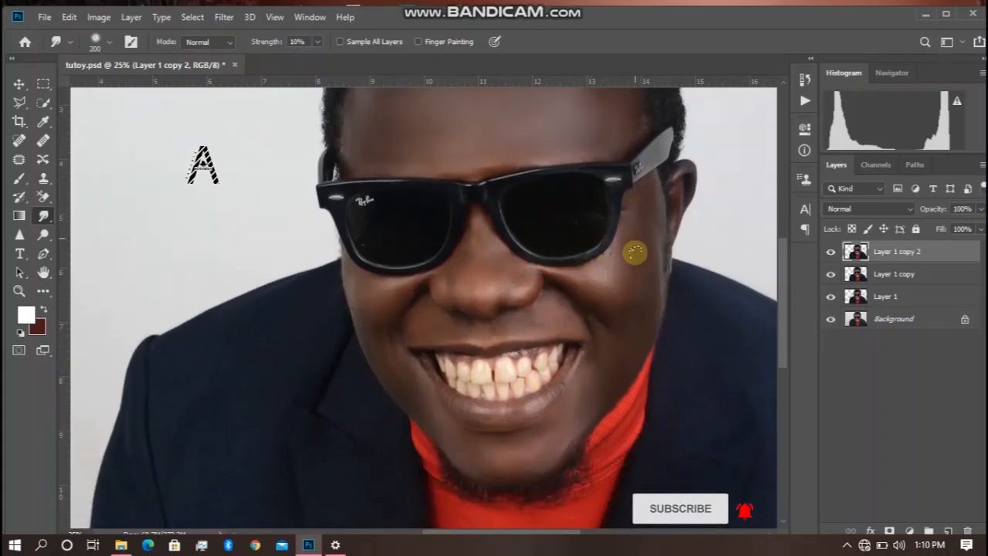
pyautogui.click(830, 253)
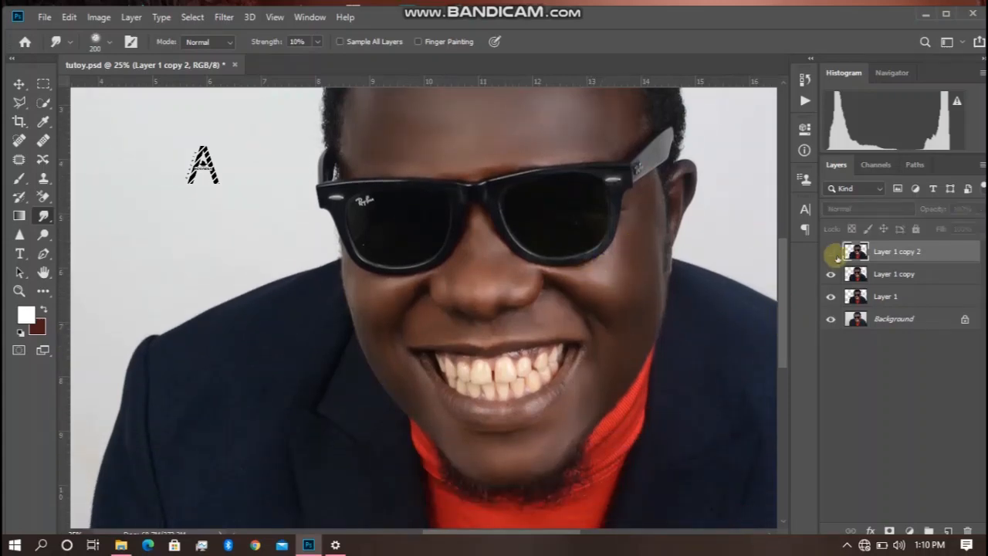
pyautogui.click(831, 252)
pyautogui.moveTo(699, 265)
pyautogui.mouseDown()
pyautogui.moveTo(372, 304)
pyautogui.moveTo(359, 296)
pyautogui.moveTo(370, 325)
pyautogui.moveTo(455, 333)
pyautogui.moveTo(448, 323)
pyautogui.moveTo(429, 328)
pyautogui.moveTo(441, 333)
pyautogui.moveTo(420, 323)
pyautogui.moveTo(400, 329)
pyautogui.moveTo(393, 340)
pyautogui.moveTo(404, 343)
pyautogui.moveTo(394, 344)
pyautogui.moveTo(422, 392)
pyautogui.moveTo(412, 399)
pyautogui.moveTo(409, 388)
pyautogui.moveTo(535, 330)
pyautogui.moveTo(504, 327)
pyautogui.moveTo(552, 327)
pyautogui.moveTo(547, 315)
pyautogui.moveTo(567, 317)
pyautogui.moveTo(566, 330)
pyautogui.moveTo(545, 303)
pyautogui.moveTo(561, 321)
pyautogui.moveTo(555, 330)
pyautogui.moveTo(552, 314)
pyautogui.moveTo(573, 310)
pyautogui.moveTo(548, 306)
pyautogui.moveTo(521, 320)
pyautogui.moveTo(524, 308)
pyautogui.moveTo(511, 328)
pyautogui.moveTo(520, 300)
pyautogui.moveTo(490, 242)
pyautogui.moveTo(497, 260)
pyautogui.moveTo(485, 289)
pyautogui.moveTo(504, 291)
pyautogui.moveTo(518, 281)
pyautogui.moveTo(473, 291)
pyautogui.moveTo(446, 267)
pyautogui.moveTo(499, 287)
pyautogui.moveTo(471, 271)
pyautogui.moveTo(508, 271)
pyautogui.moveTo(463, 280)
pyautogui.moveTo(474, 286)
pyautogui.moveTo(501, 267)
pyautogui.mouseUp()
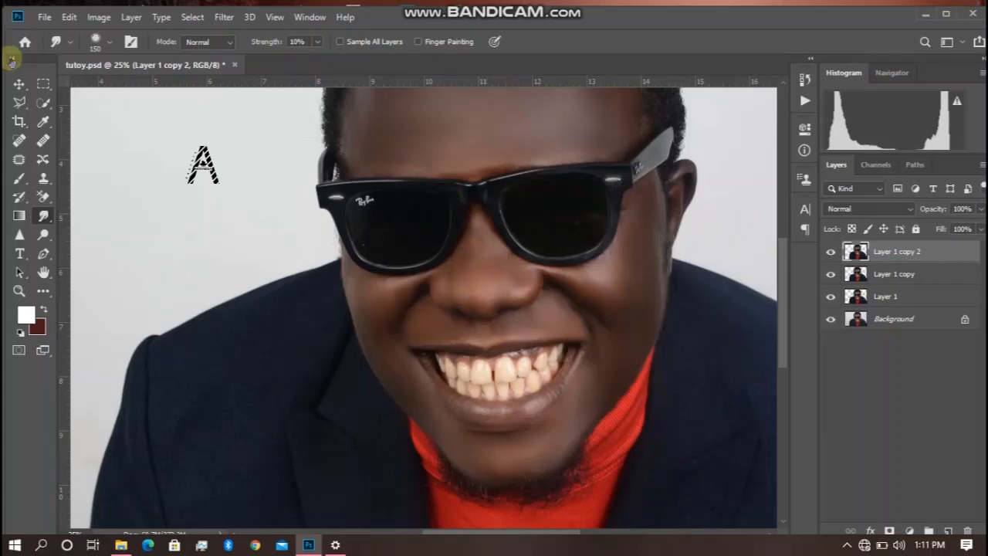
# Smudge the skin between the nose and upper lip with a 100-pixel brush and compare the portrait with and without Layer 1 copy 2
pyautogui.moveTo(286, 314)
pyautogui.mouseDown()
pyautogui.moveTo(528, 354)
pyautogui.moveTo(432, 282)
pyautogui.moveTo(452, 276)
pyautogui.moveTo(468, 237)
pyautogui.moveTo(474, 260)
pyautogui.moveTo(462, 285)
pyautogui.moveTo(479, 342)
pyautogui.moveTo(505, 328)
pyautogui.moveTo(495, 346)
pyautogui.moveTo(547, 315)
pyautogui.mouseUp()
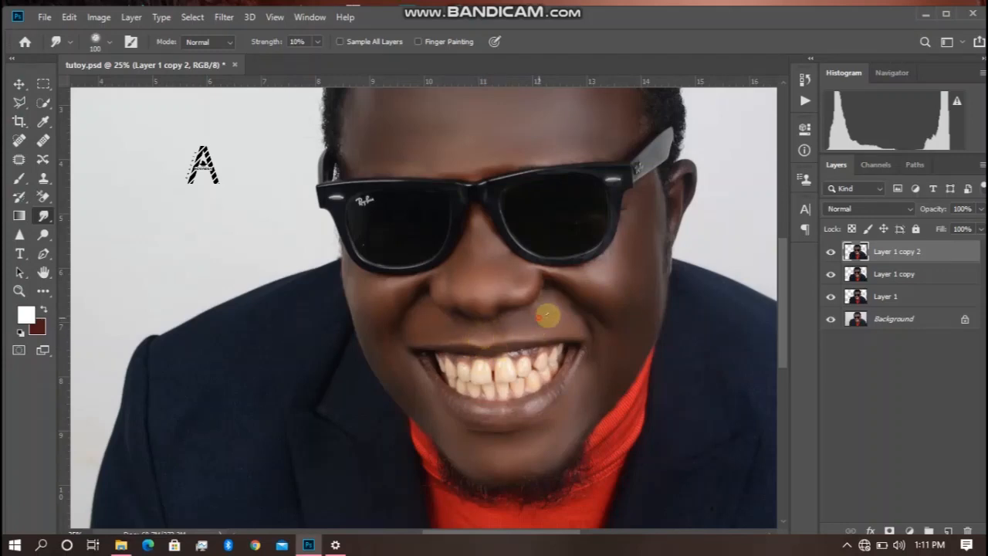
pyautogui.hotkey('ctrl', '-')
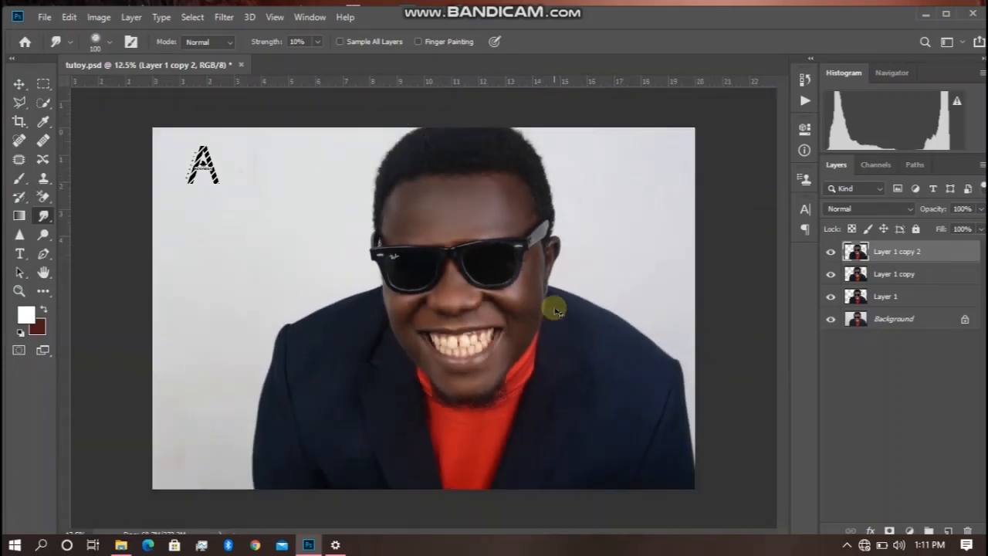
pyautogui.click(826, 254)
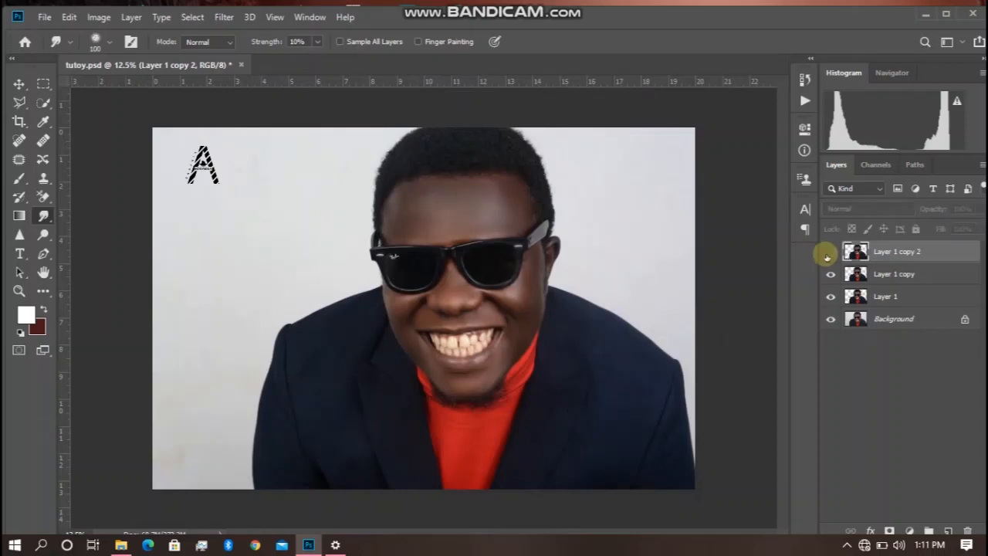
pyautogui.click(830, 256)
pyautogui.click(829, 255)
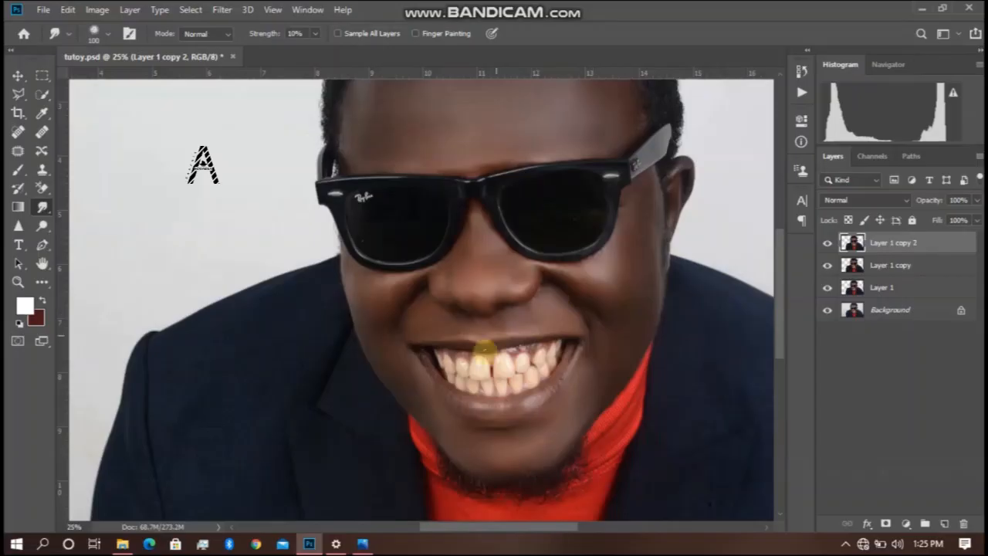
# Raise the Smudge strength to 25% and smooth the lower lip with a brush of about 70 to 90 pixels
pyautogui.press(']')
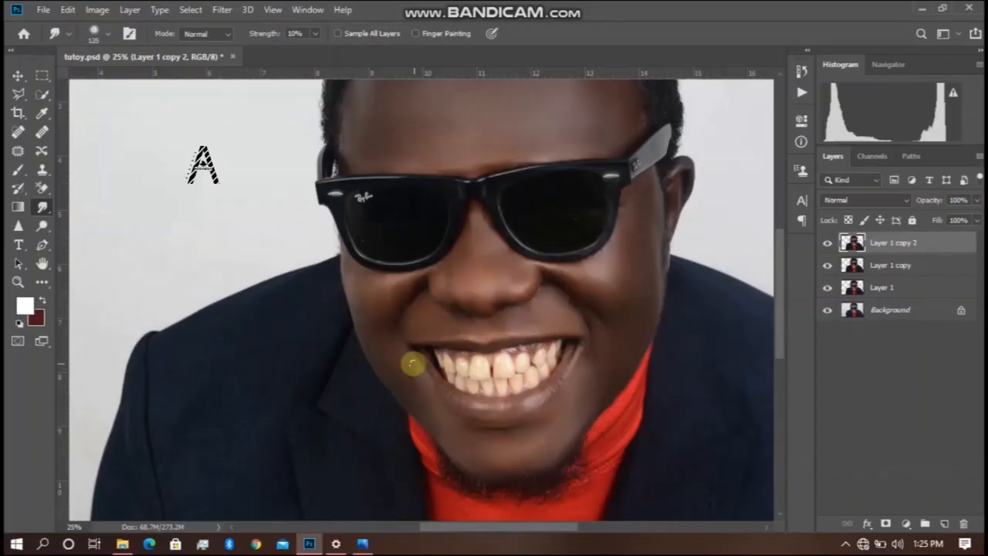
pyautogui.press('[')
pyautogui.hotkey('ctrl', '+')
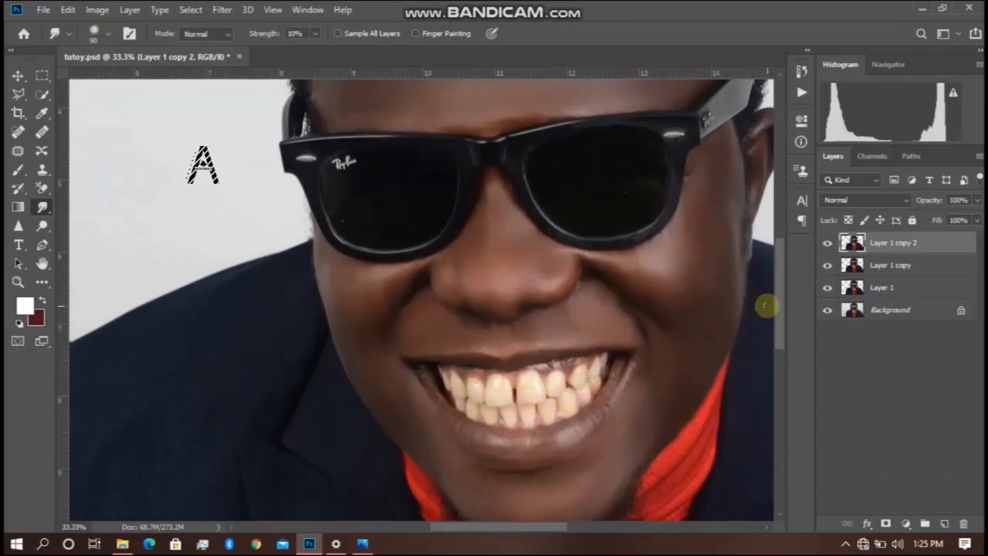
pyautogui.moveTo(777, 328); pyautogui.dragTo(778, 370)
pyautogui.click(294, 34)
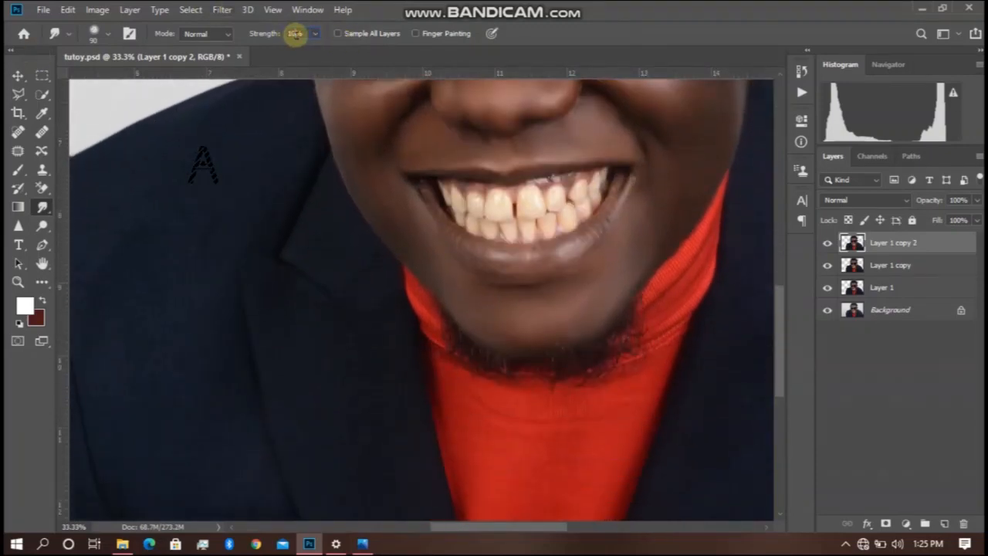
pyautogui.press('Up')
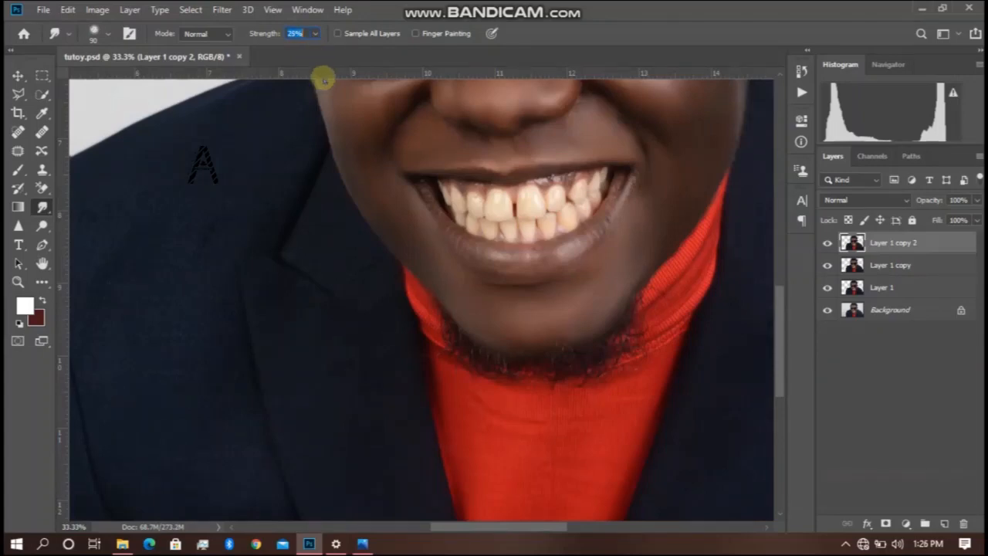
pyautogui.hotkey('ctrl', '+')
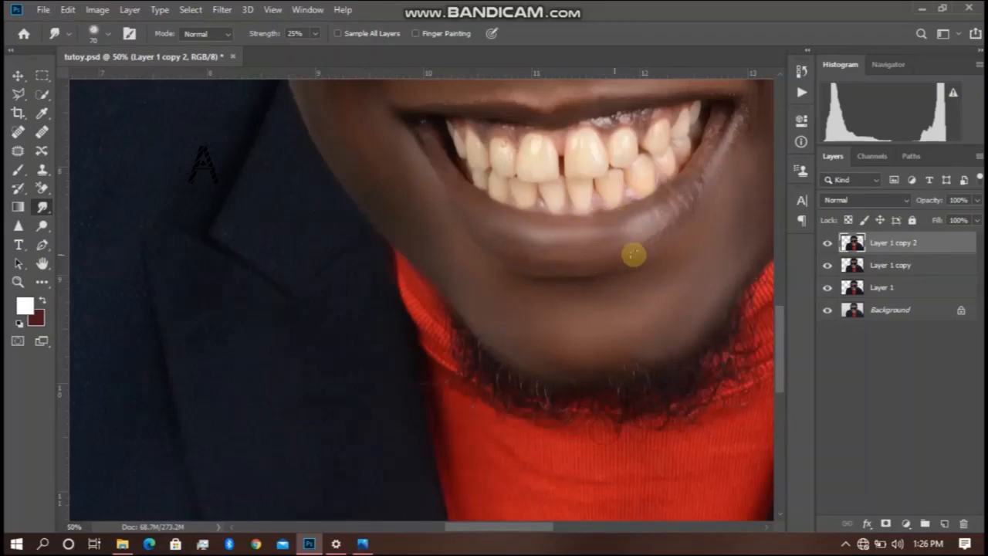
# Smudge the mouth corner on the image's right side and the lower lip's bottom edge with a brush of about 40 to 60 pixels
pyautogui.moveTo(486, 525); pyautogui.dragTo(520, 508)
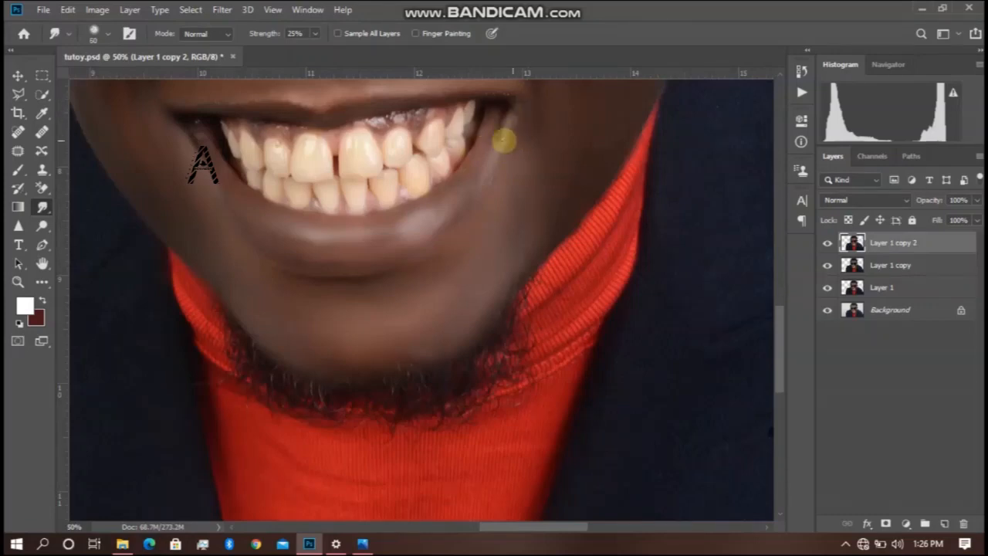
pyautogui.moveTo(505, 137); pyautogui.dragTo(486, 186)
pyautogui.press(']')
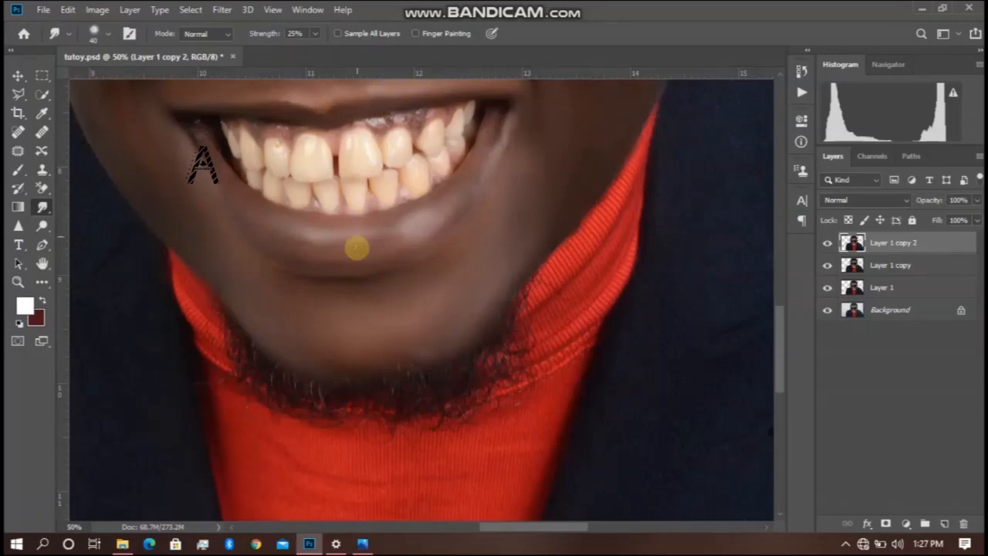
pyautogui.moveTo(272, 275); pyautogui.dragTo(297, 274)
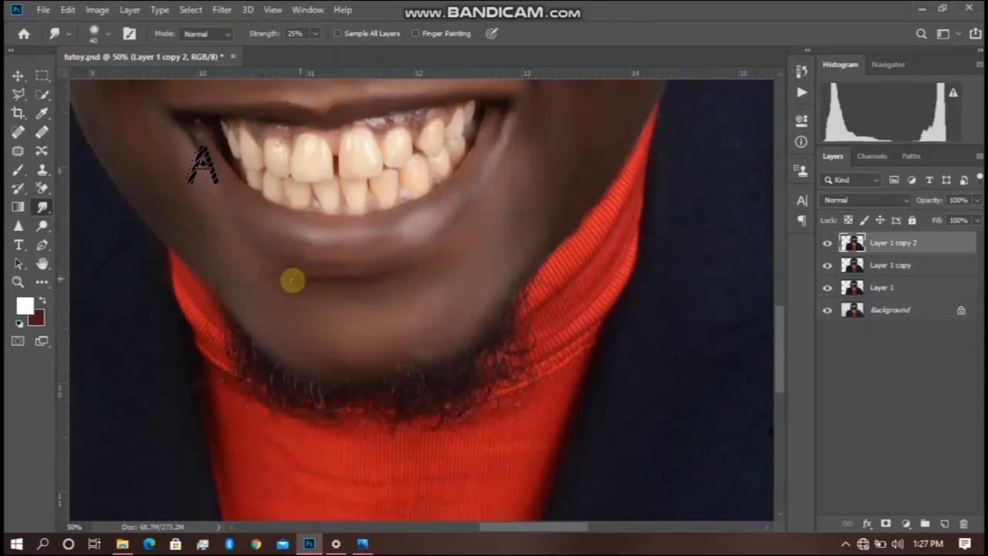
# Set the Smudge strength to 10% and smooth the forehead on the image's left side with a brush of about 250 to 300 pixels
pyautogui.hotkey('ctrl', '-')
pyautogui.hotkey('ctrl', '-')
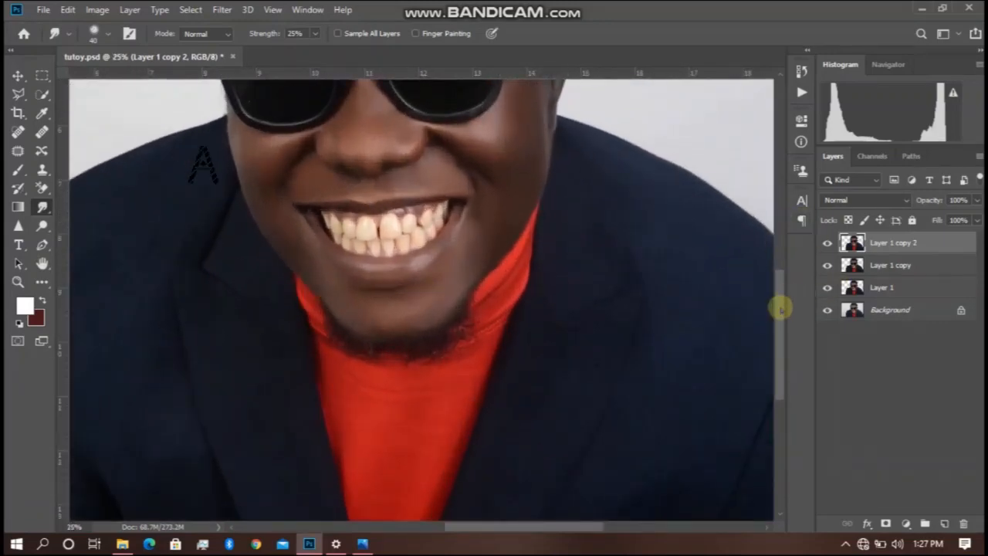
pyautogui.moveTo(781, 309); pyautogui.dragTo(769, 249)
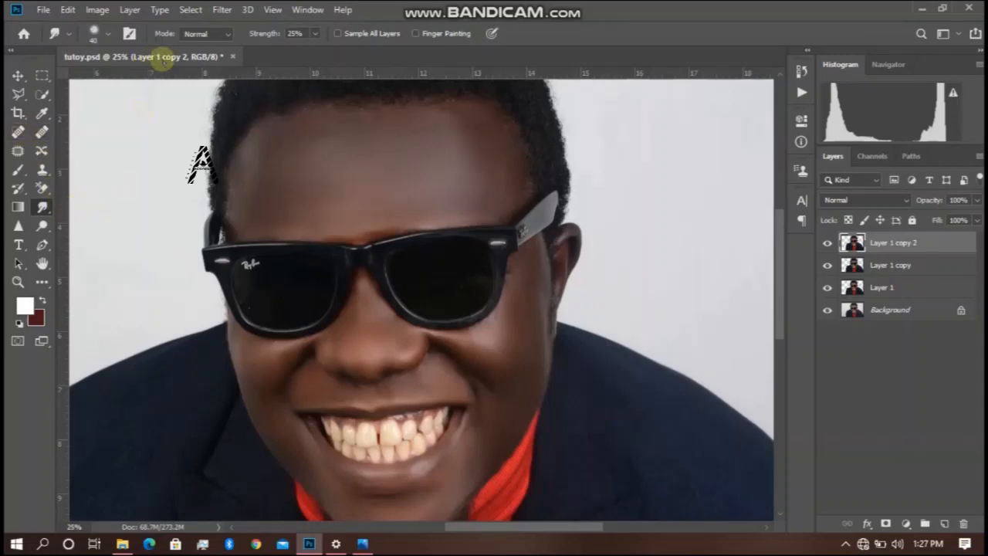
pyautogui.click(294, 33)
pyautogui.press('Down')
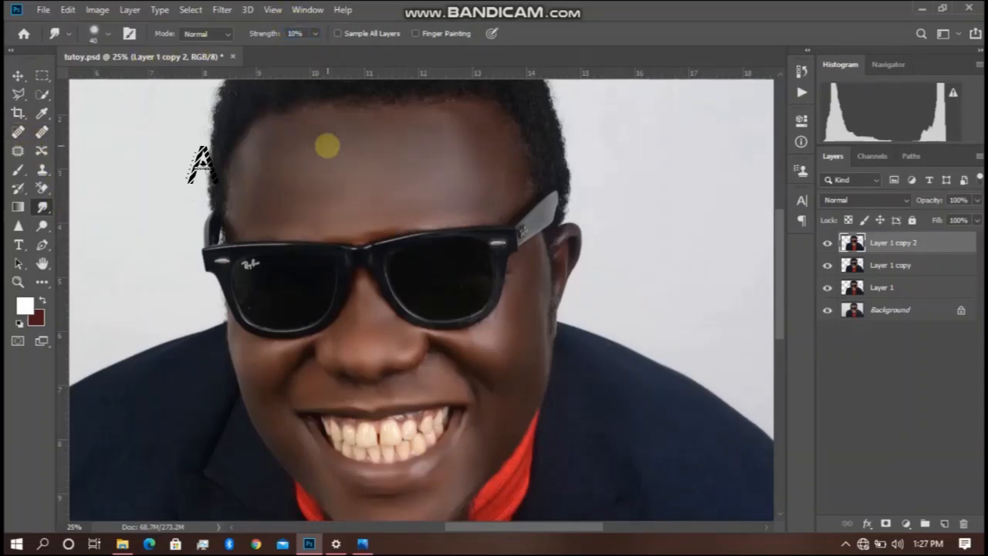
pyautogui.press('Return')
pyautogui.press(']')
pyautogui.press(']')
pyautogui.press(']')
pyautogui.press(']')
pyautogui.press(']')
pyautogui.press(']')
pyautogui.press(']')
pyautogui.press(']')
pyautogui.press(']')
pyautogui.press(']')
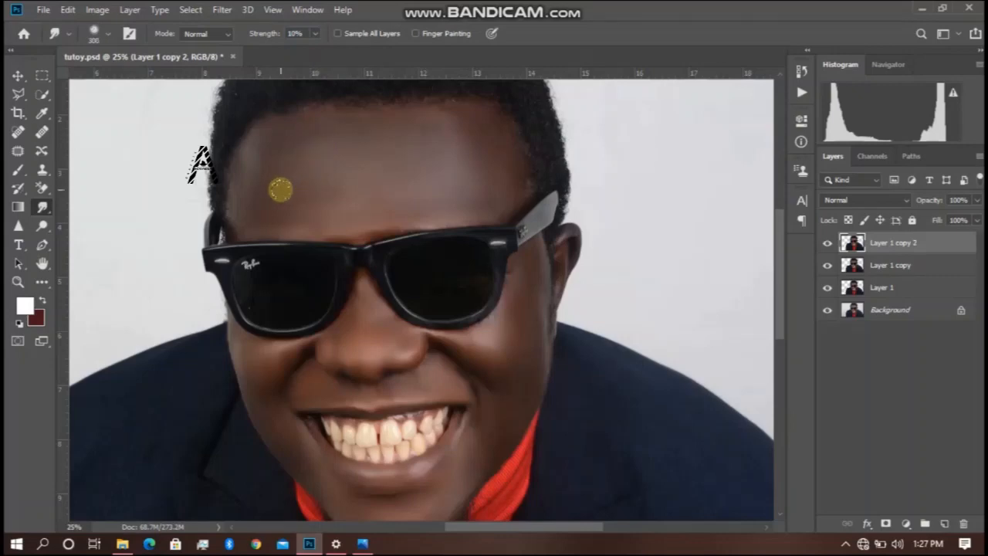
pyautogui.press('[')
pyautogui.press('[')
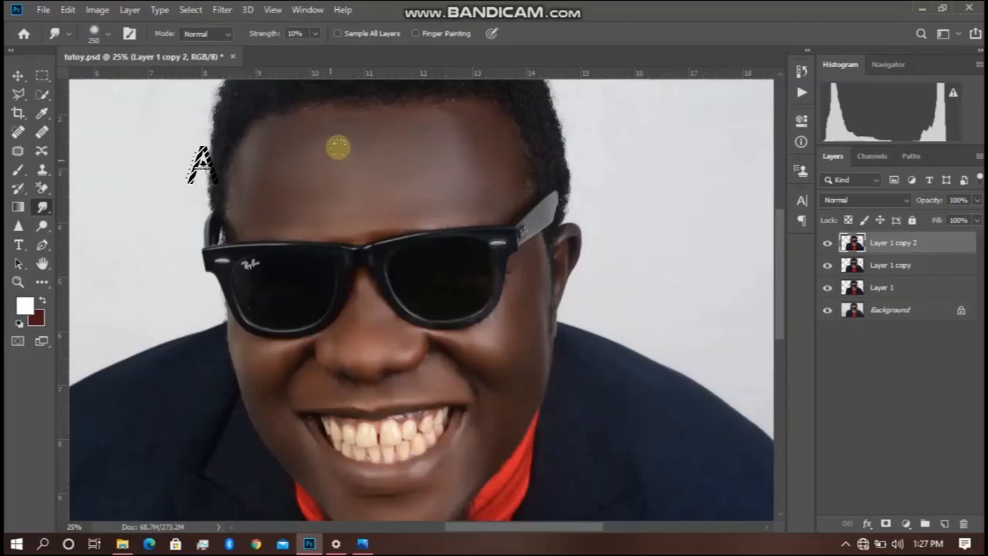
# Blend the middle of the forehead with a 500-pixel Smudge brush
pyautogui.press(']')
pyautogui.press(']')
pyautogui.press(']')
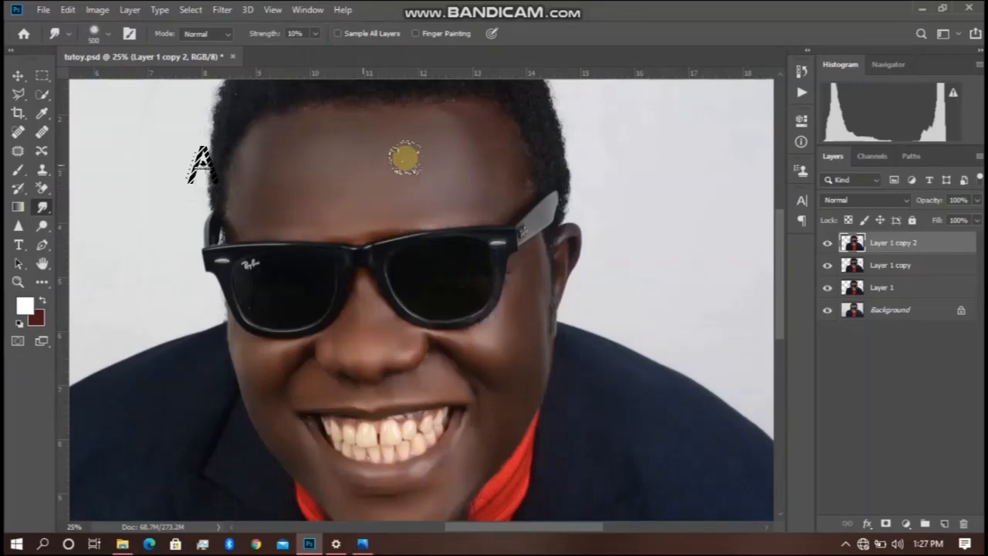
# Smudge the cheek on the image's left side and the opposite jaw with a brush of about 175 to 250 pixels
pyautogui.press('[')
pyautogui.press('[')
pyautogui.press('[')
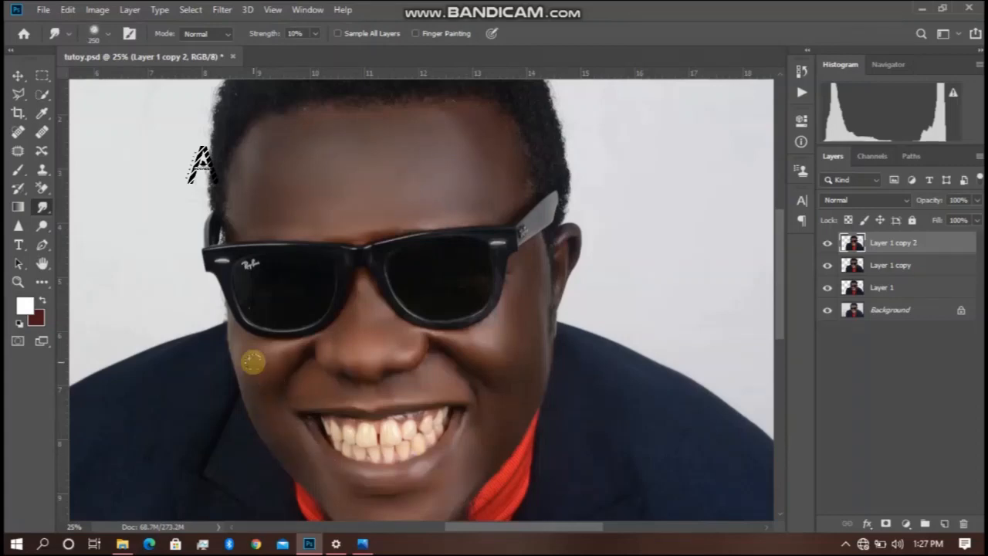
pyautogui.press('[')
pyautogui.press('[')
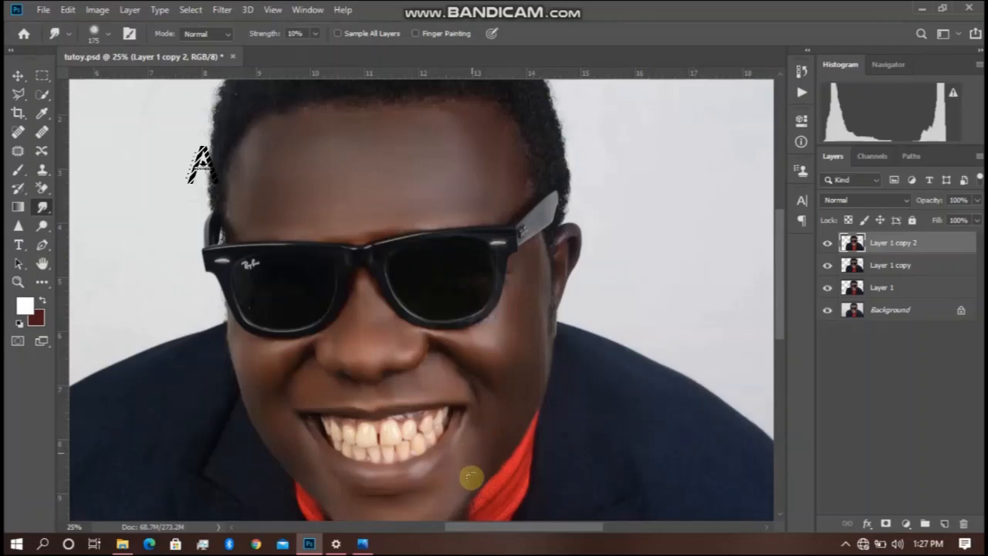
# Set the Smudge strength to 67% and smudge the lower jacket sleeve on the image's right side with a brush of about 200 to 250 pixels
pyautogui.click(315, 35)
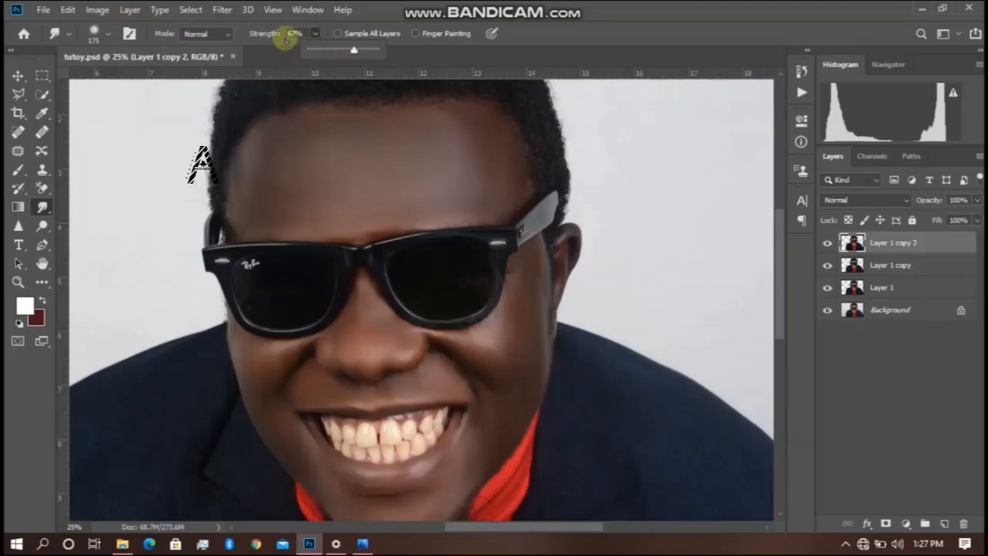
pyautogui.click(291, 34)
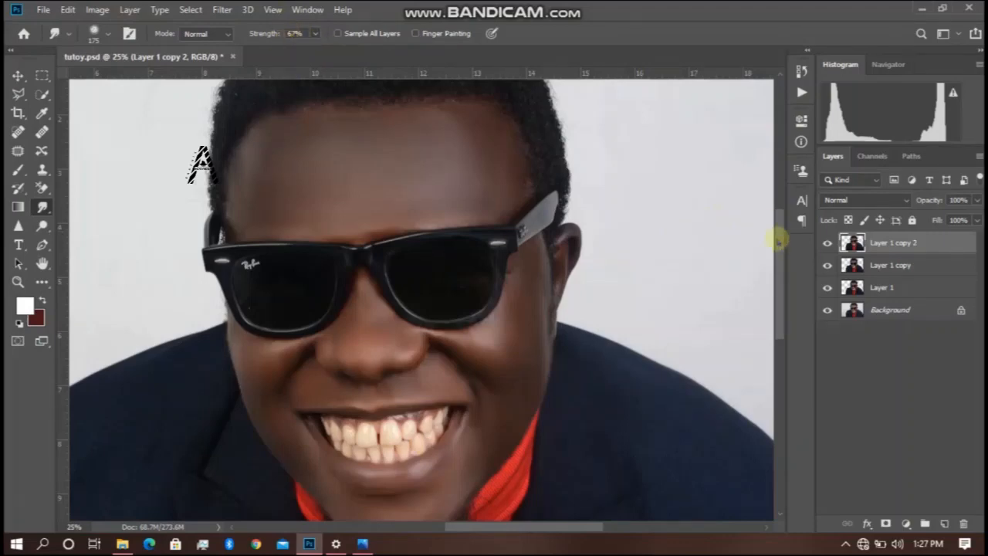
pyautogui.moveTo(778, 241); pyautogui.dragTo(778, 338)
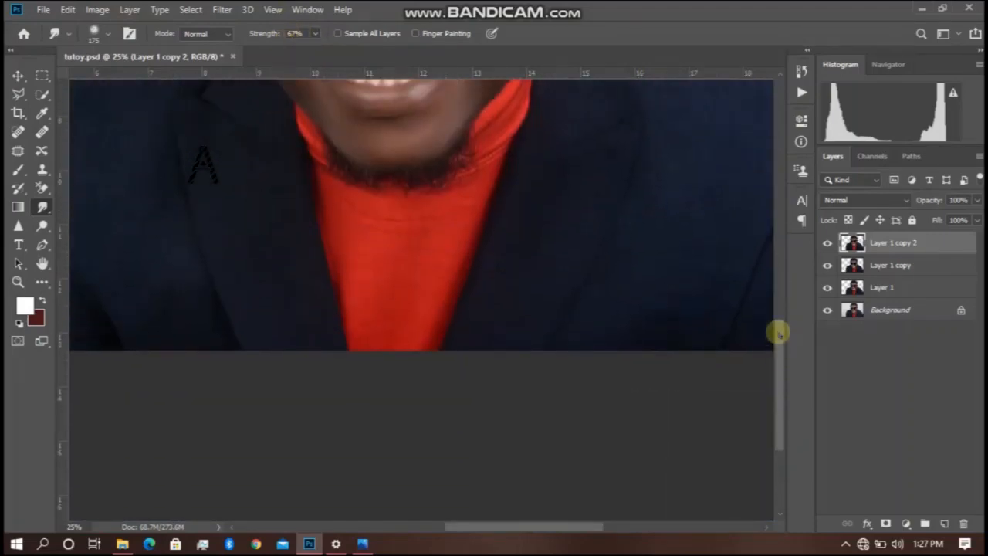
pyautogui.hotkey('ctrl', '-')
pyautogui.hotkey('ctrl', '-')
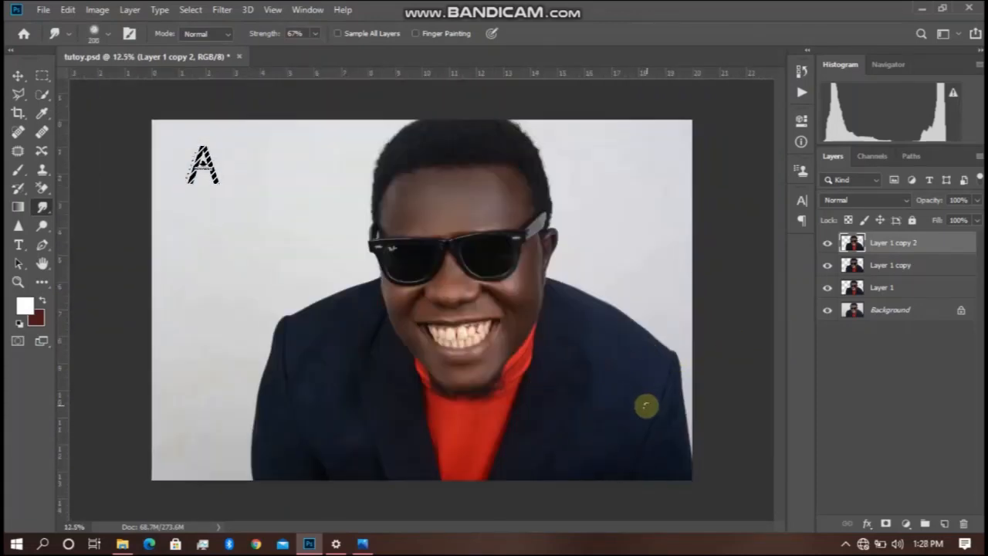
pyautogui.press(']')
pyautogui.press(']')
pyautogui.press(']')
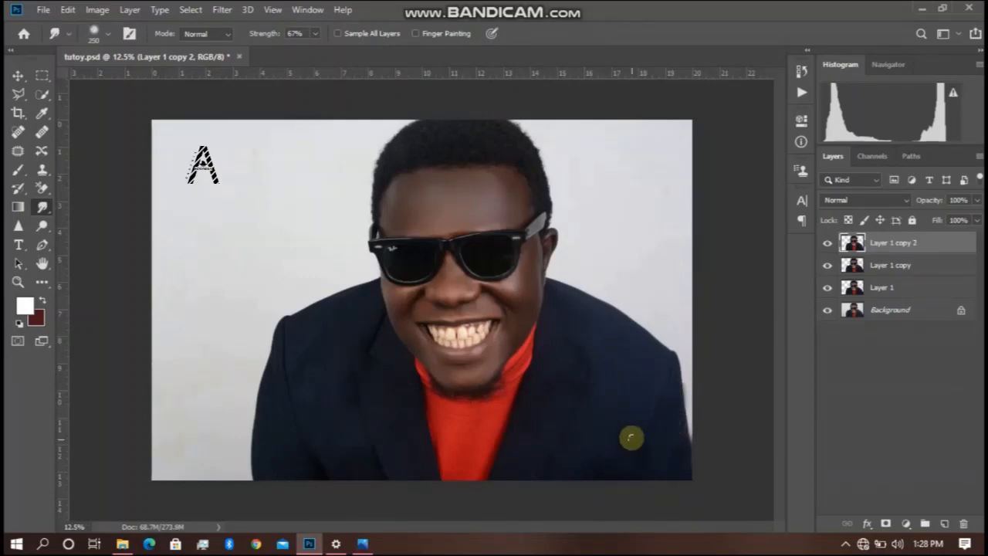
# Smudge the jacket's shoulder and outer edge on the image's right side with a brush of about 400 pixels
pyautogui.press('[')
pyautogui.press('[')
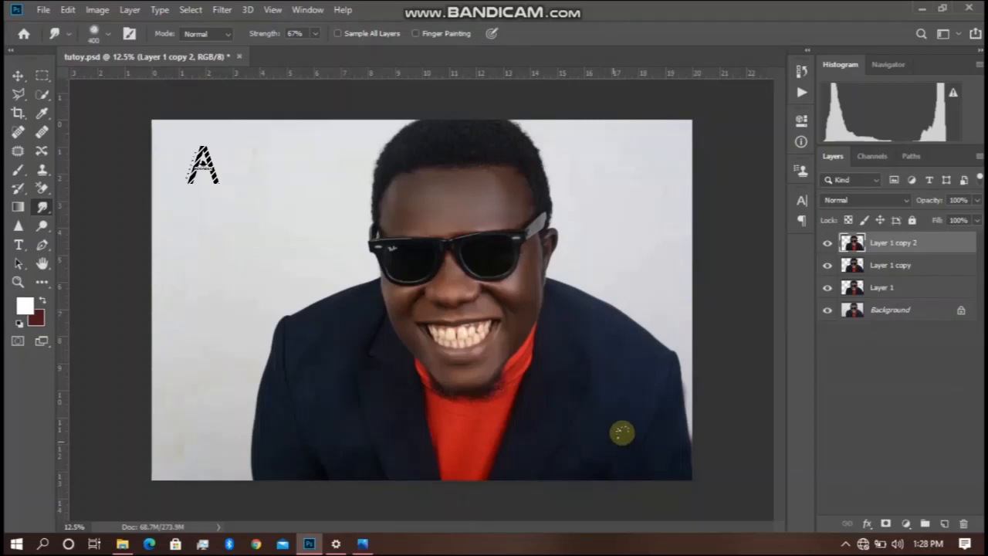
pyautogui.press(']')
pyautogui.press(']')
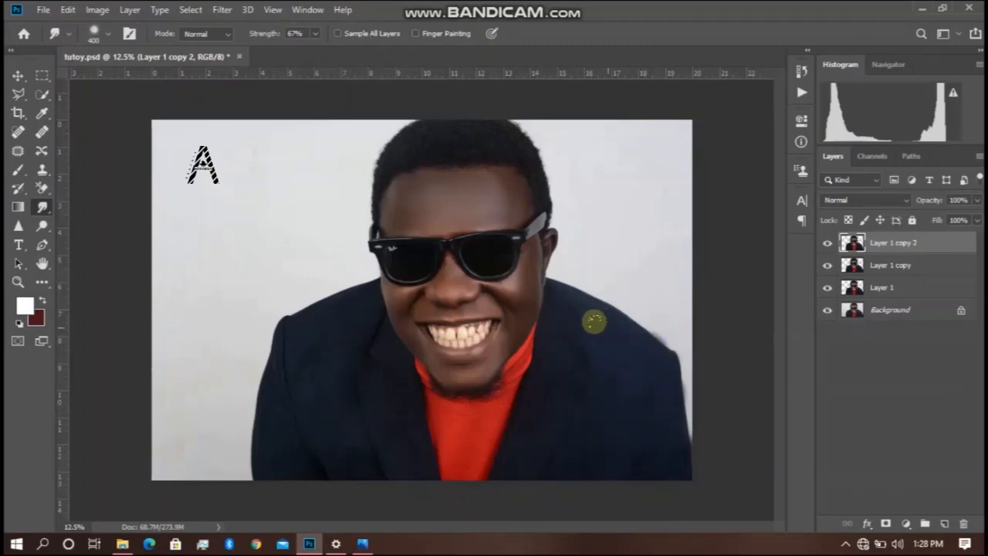
pyautogui.moveTo(584, 309)
pyautogui.mouseDown()
pyautogui.moveTo(569, 286)
pyautogui.moveTo(600, 319)
pyautogui.mouseUp()
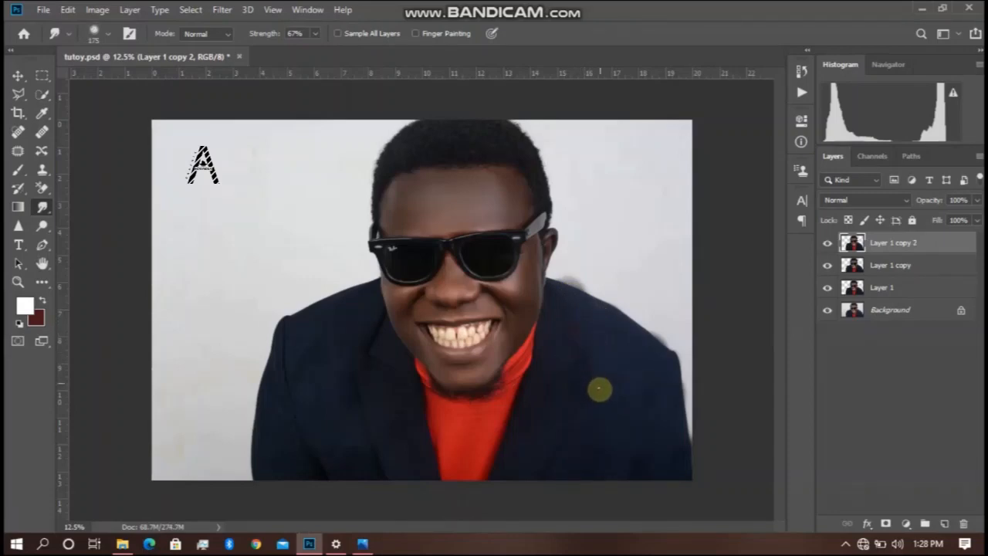
# Smooth the jacket's chest and lapel on the image's right side with a Smudge brush of about 175 to 300 pixels
pyautogui.click(597, 380)
pyautogui.press(']')
pyautogui.press(']')
pyautogui.press(']')
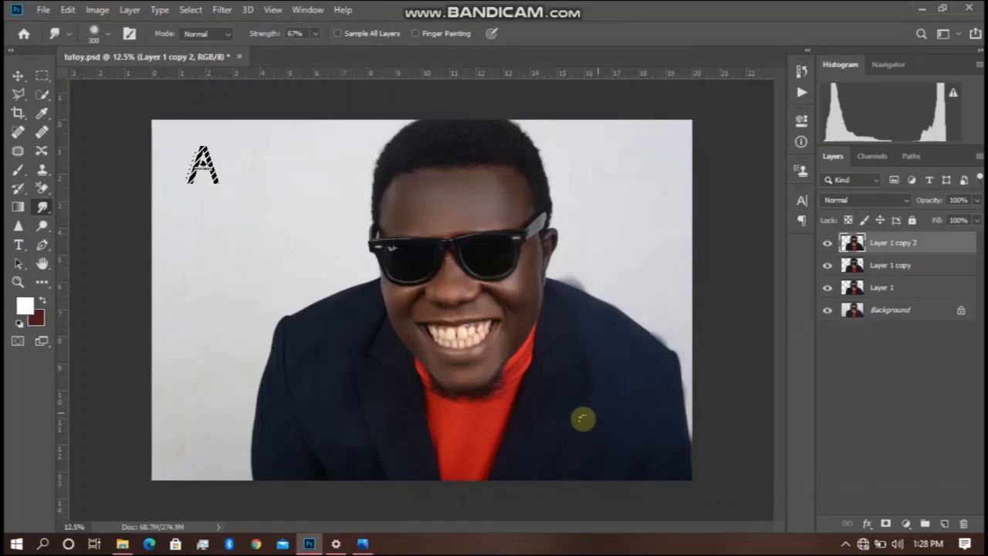
pyautogui.press('[')
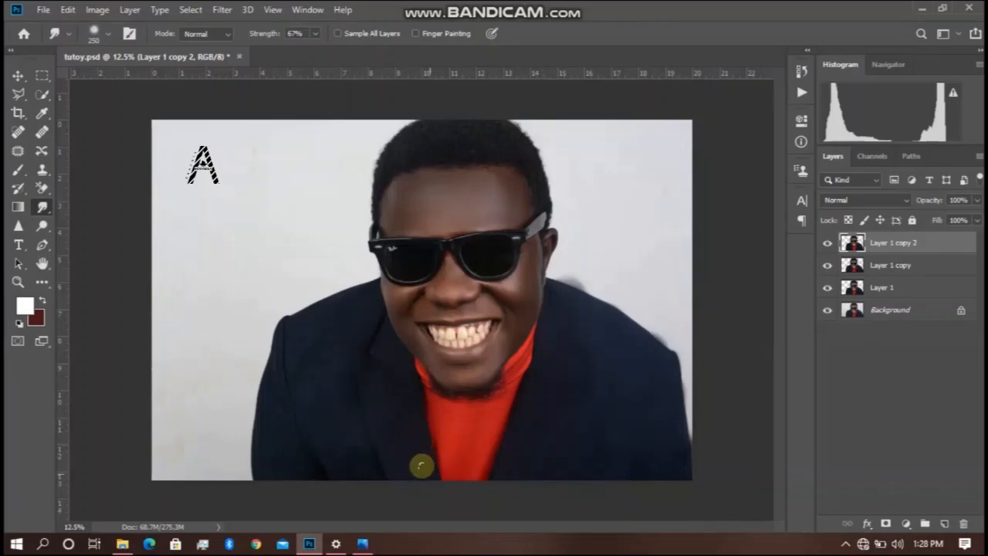
# Smudge the jacket lapel and chest on the image's left side with a brush of about 200 to 400 pixels
pyautogui.press(']')
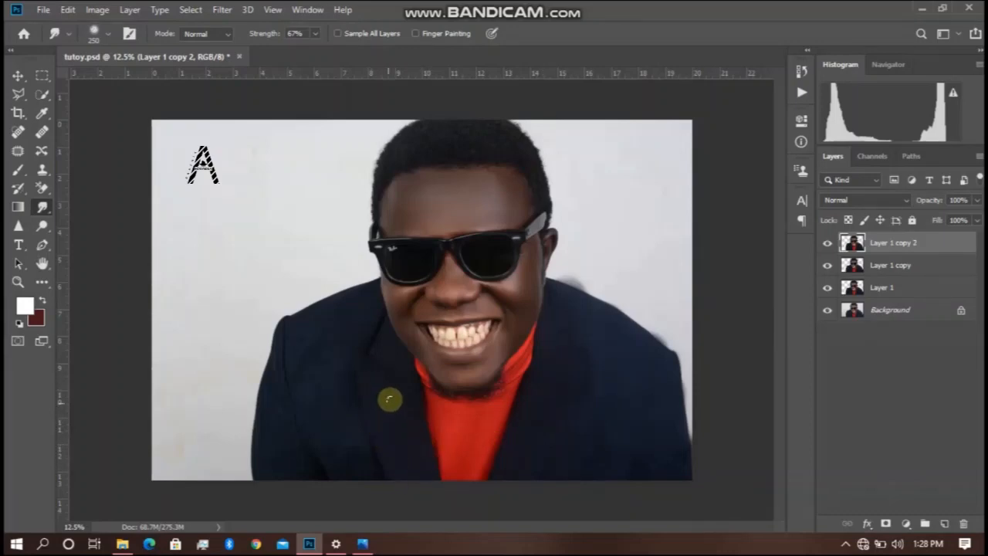
pyautogui.press('[')
pyautogui.press('[')
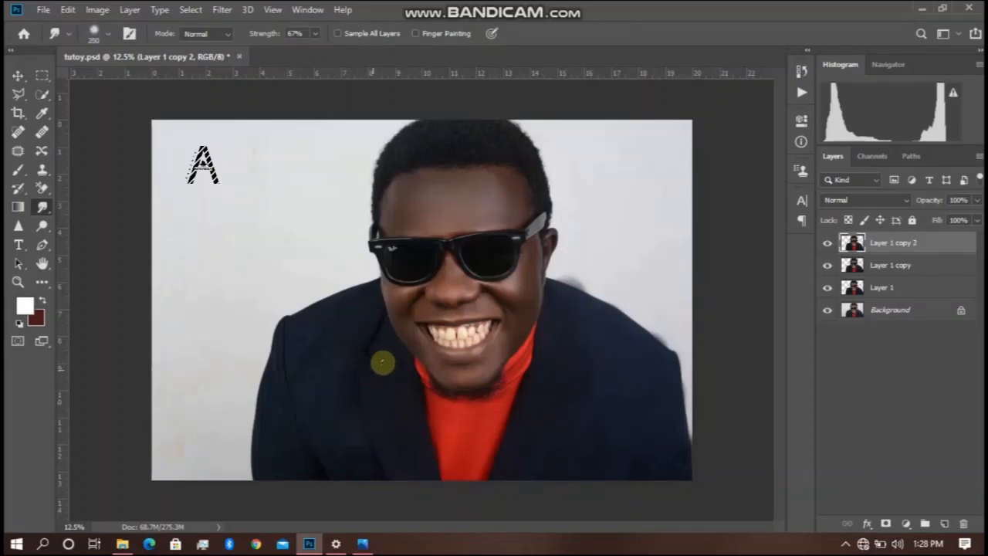
pyautogui.press(']')
pyautogui.press(']')
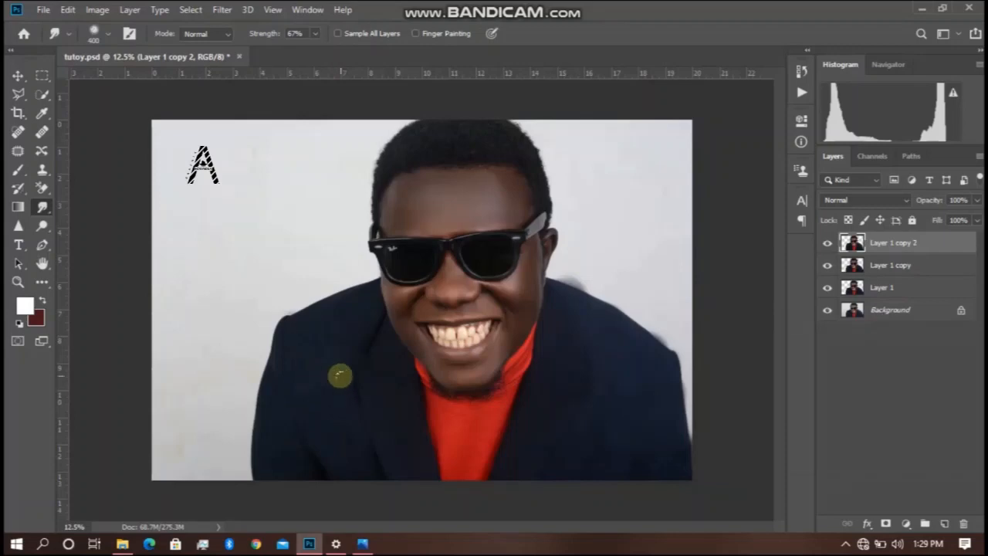
# Smudge the jacket's shoulder and sleeve edge on the image's left side with a brush of about 200 to 400 pixels
pyautogui.press('[')
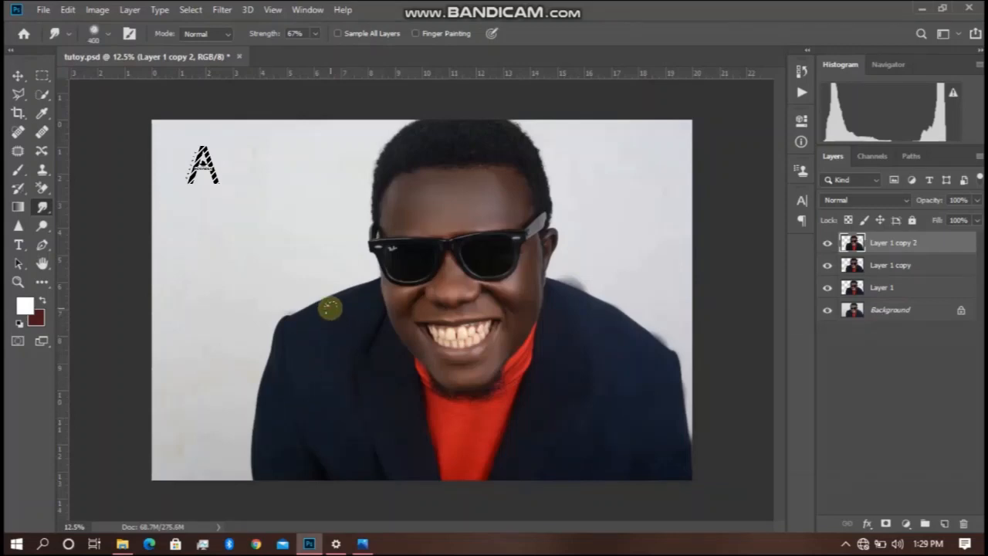
pyautogui.press('[')
pyautogui.press('[')
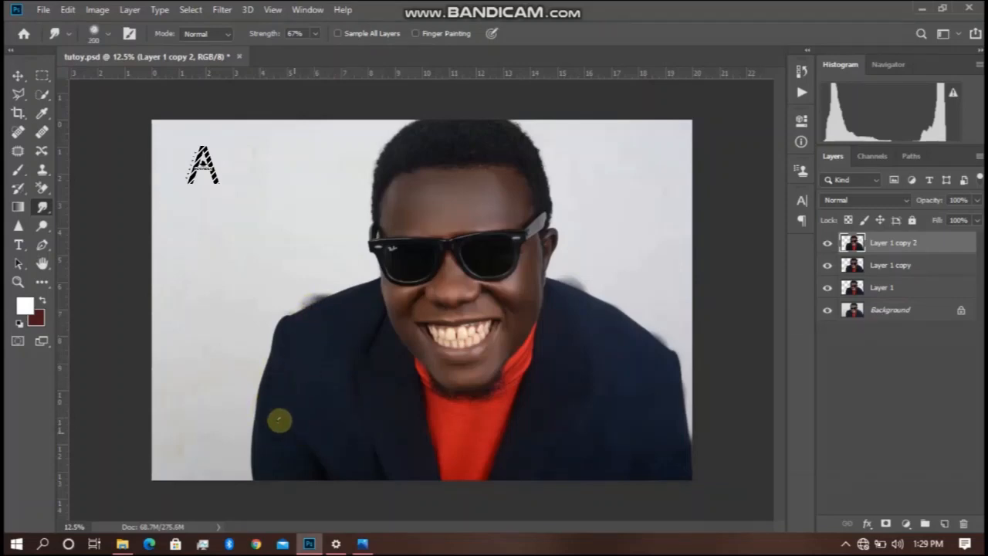
pyautogui.press(']')
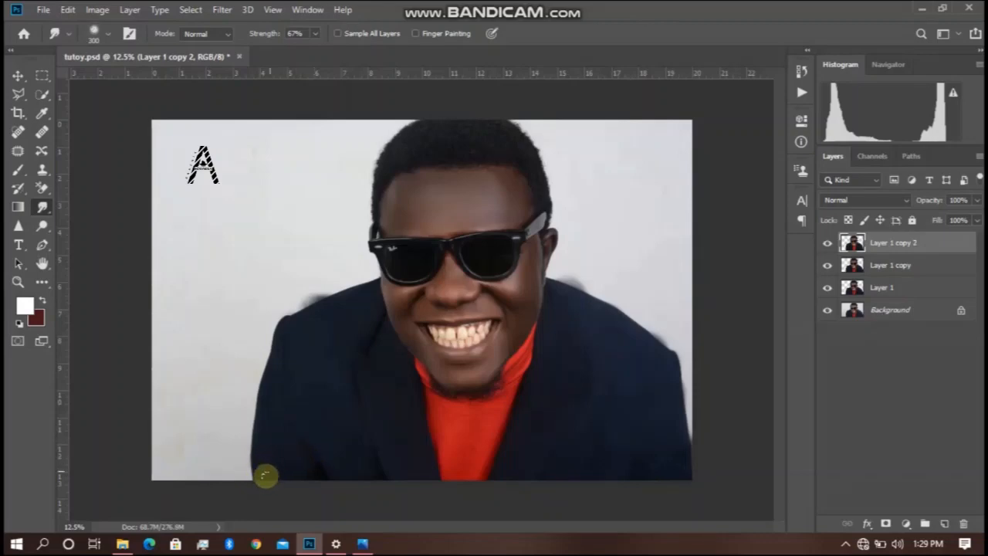
pyautogui.moveTo(265, 476)
pyautogui.mouseDown()
pyautogui.moveTo(304, 469)
pyautogui.moveTo(256, 439)
pyautogui.moveTo(256, 419)
pyautogui.mouseUp()
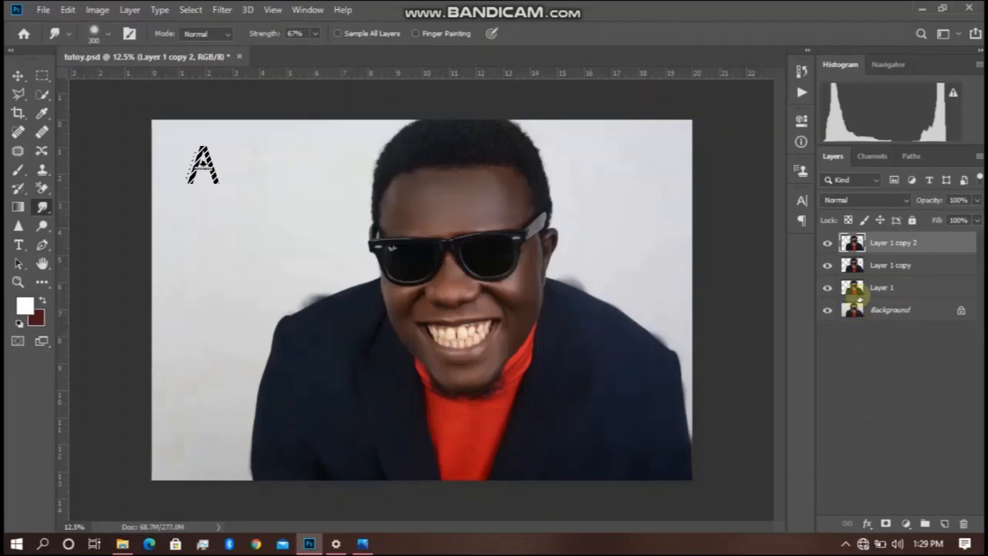
# Clip Layer 1 copy 2 to Layer 1 copy with a clipping mask
pyautogui.rightClick(893, 247)
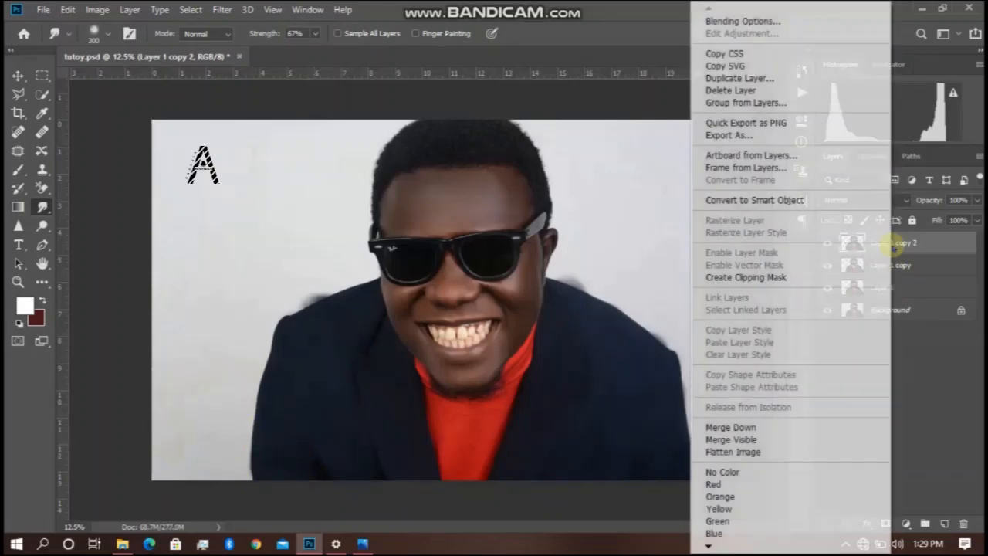
pyautogui.click(753, 280)
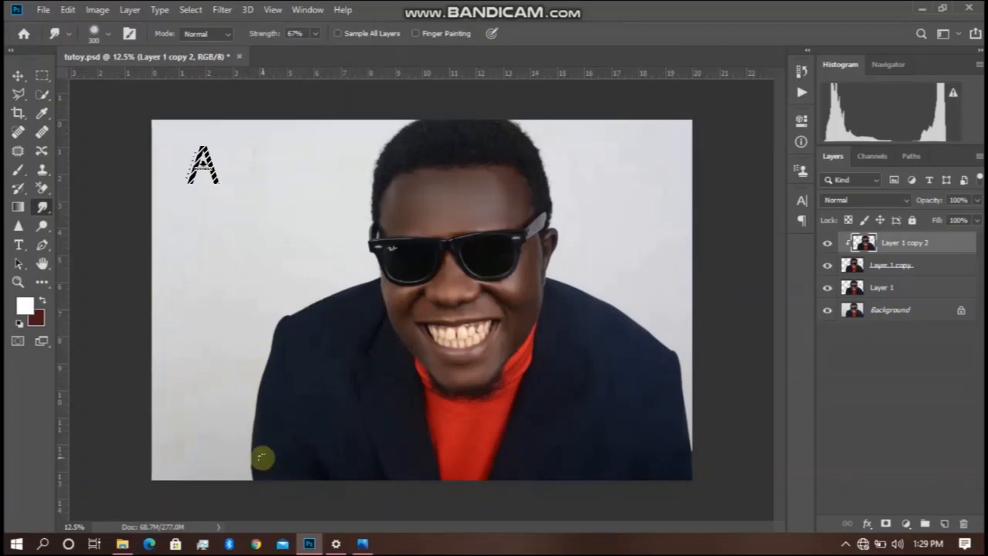
pyautogui.hotkey('ctrl', '-')
pyautogui.hotkey('ctrl', '-')
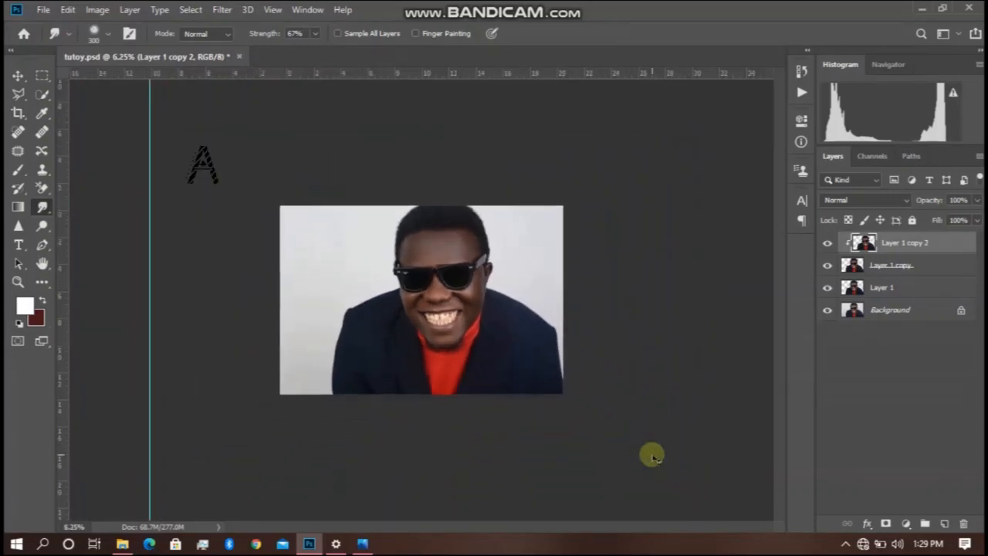
# Start a Polygonal Lasso outline in front of the ear on the image's right side and trace over the glasses' temple to the forehead hairline
pyautogui.hotkey('ctrl', '+')
pyautogui.hotkey('ctrl', '+')
pyautogui.hotkey('ctrl', '+')
pyautogui.hotkey('ctrl', '+')
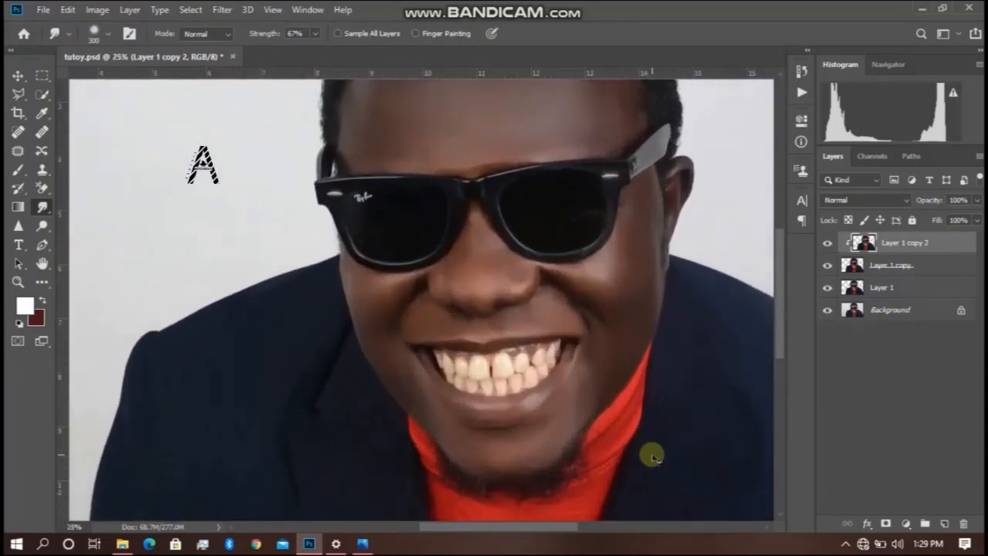
pyautogui.hotkey('ctrl', '-')
pyautogui.hotkey('ctrl', '+')
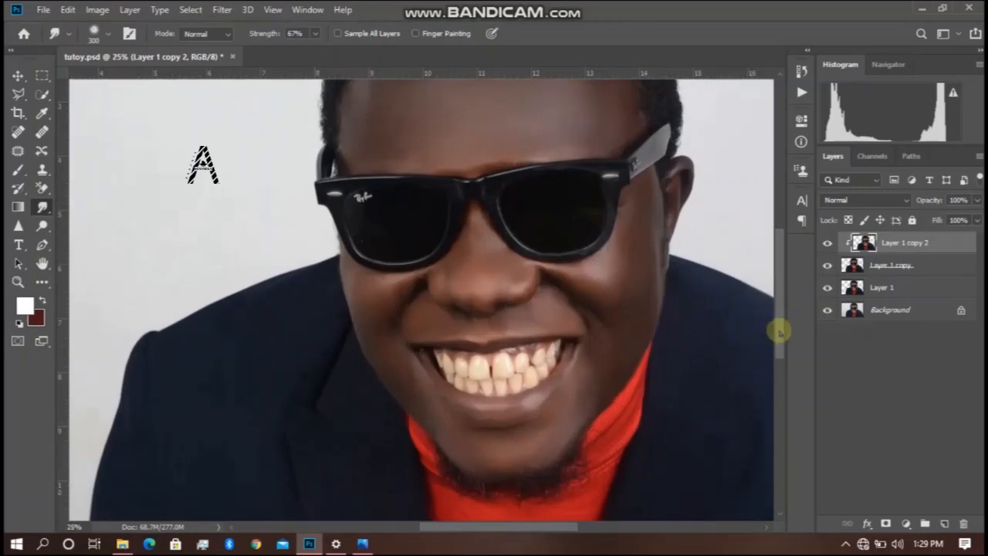
pyautogui.moveTo(778, 327); pyautogui.dragTo(774, 272)
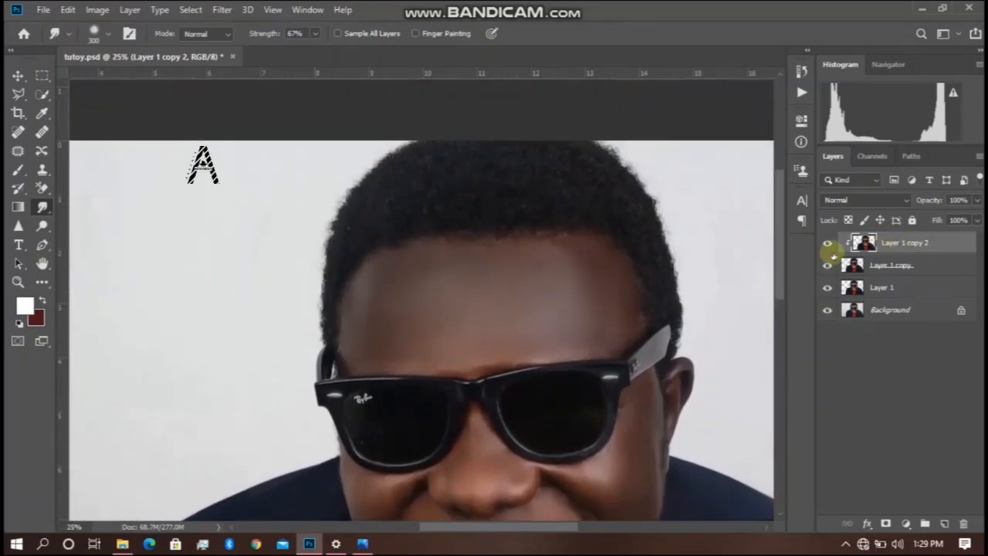
pyautogui.rightClick(18, 94)
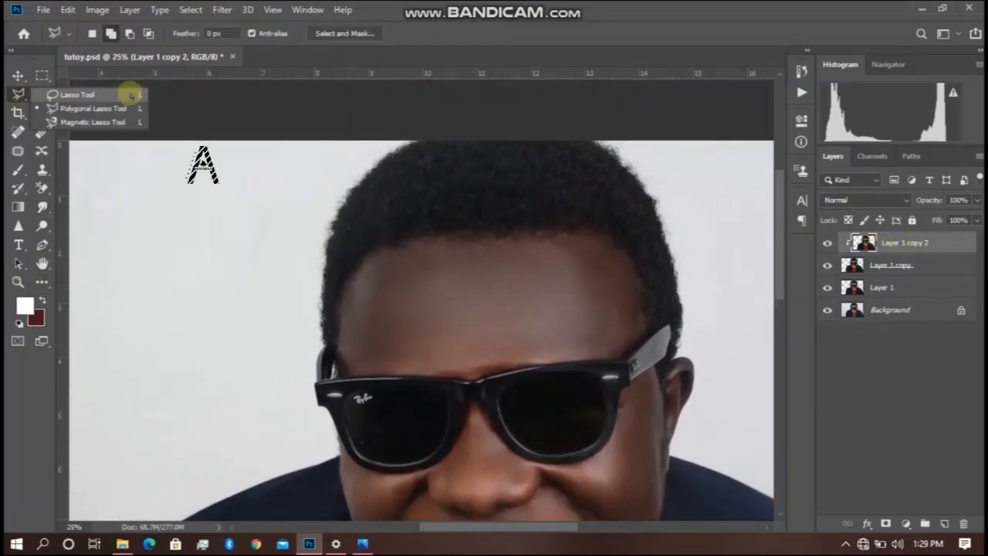
pyautogui.click(108, 108)
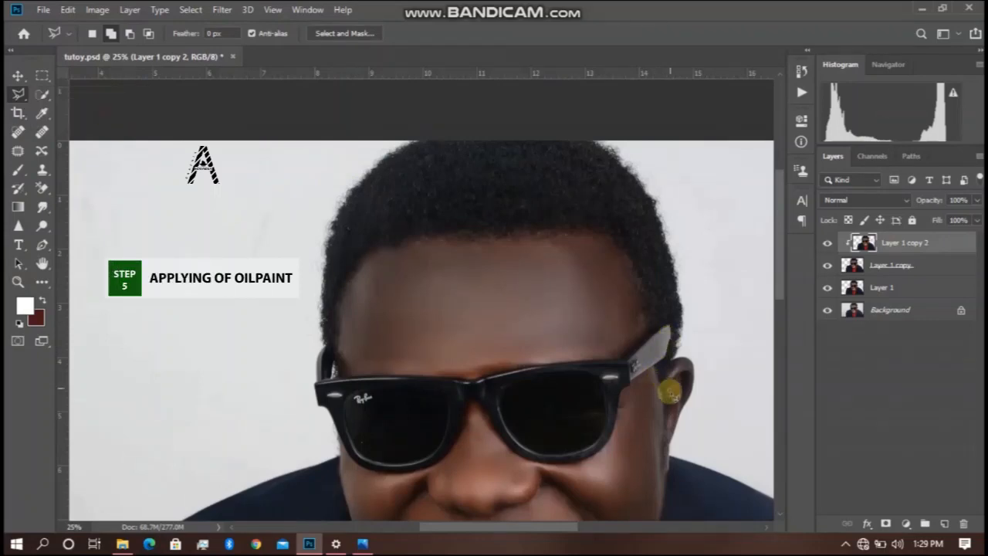
pyautogui.click(666, 421)
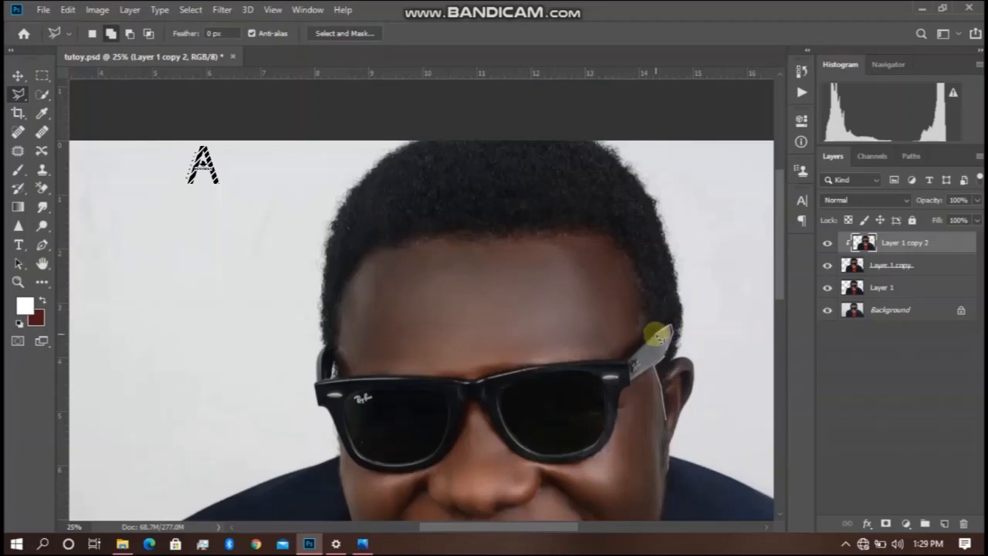
pyautogui.click(645, 332)
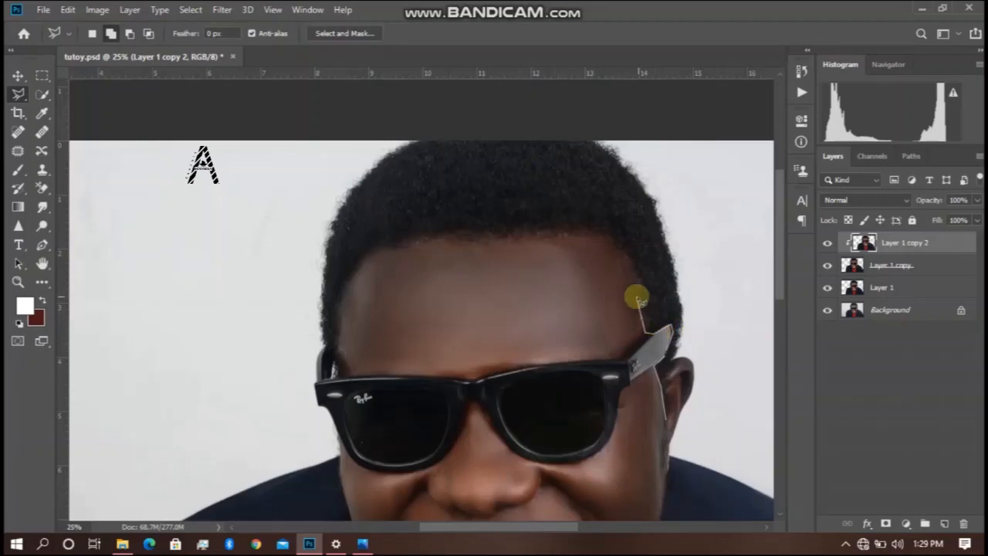
pyautogui.click(612, 243)
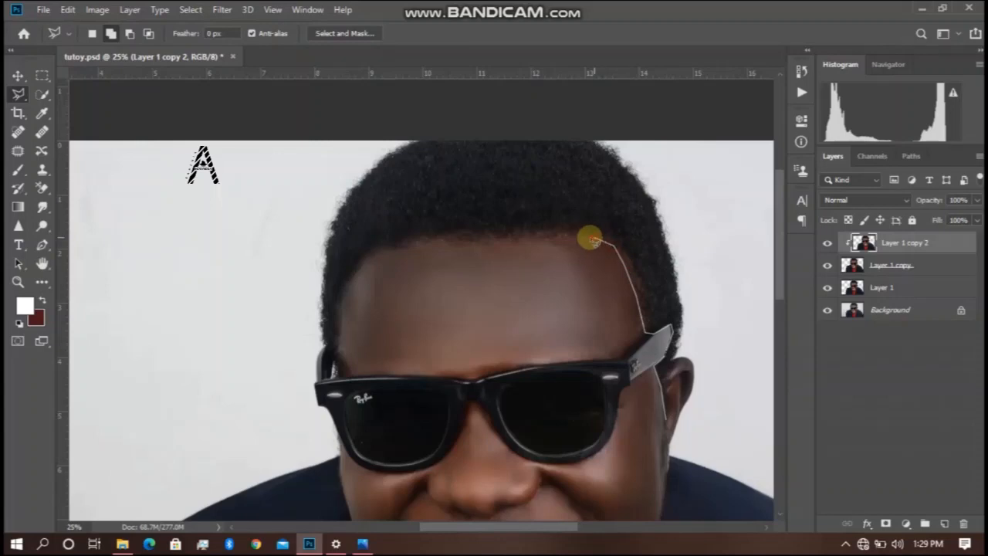
pyautogui.click(589, 238)
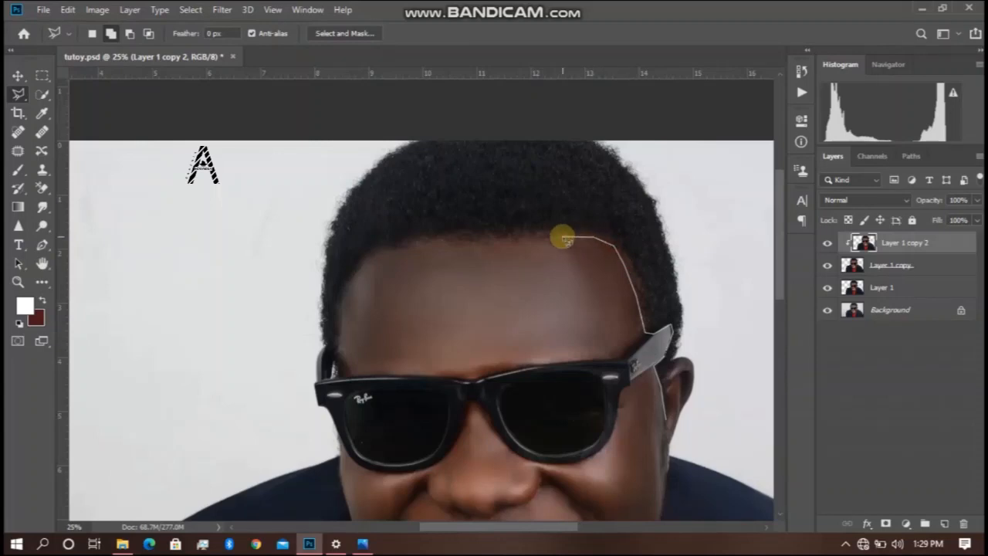
# Continue the lasso outline along the forehead hairline and down the temple on the image's left side
pyautogui.click(494, 242)
pyautogui.click(460, 243)
pyautogui.click(434, 245)
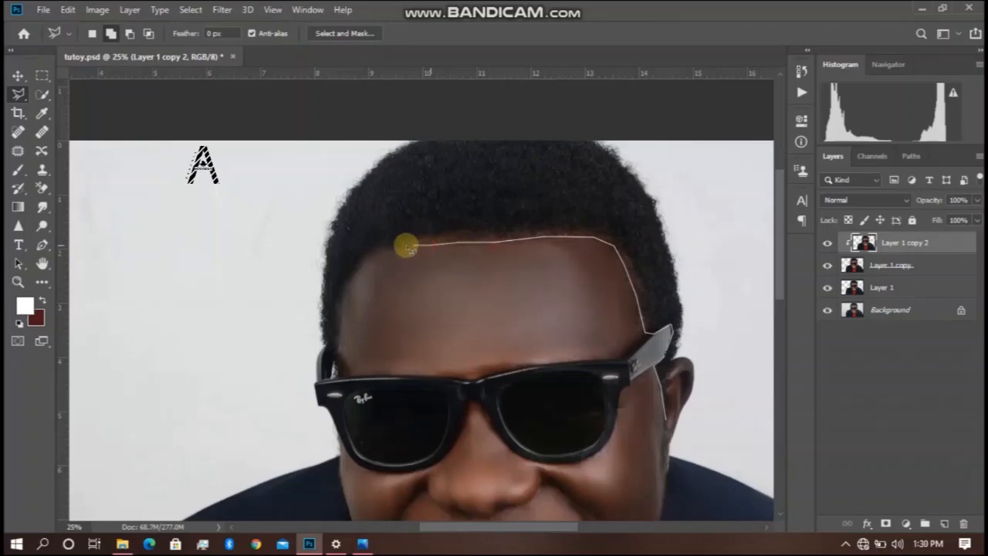
pyautogui.click(391, 247)
pyautogui.click(369, 255)
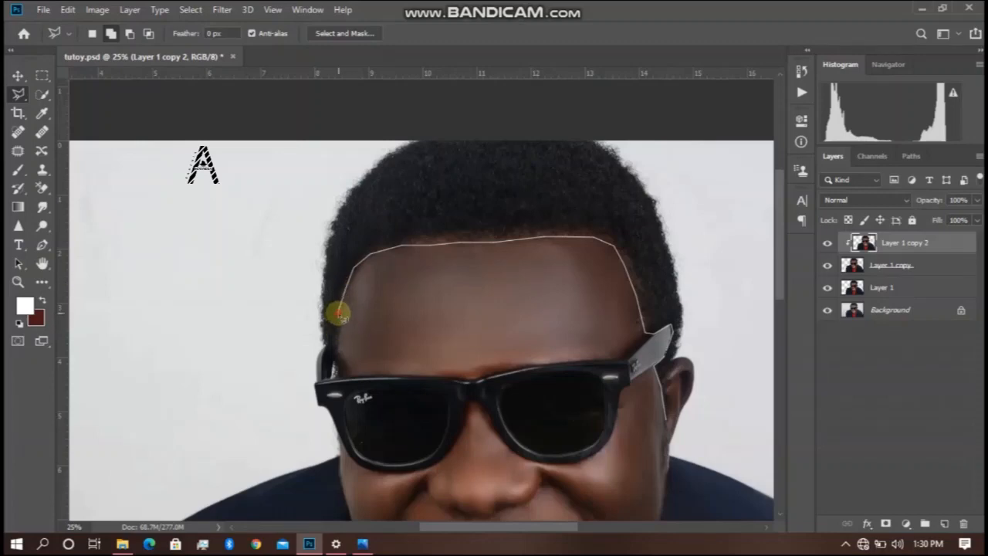
pyautogui.click(338, 314)
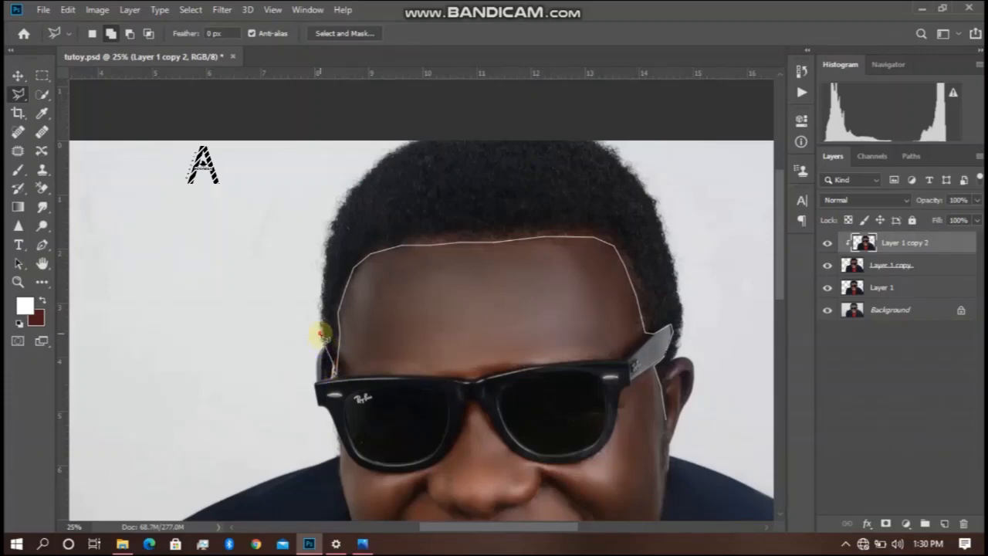
# Carry the lasso outline around the outside of the hair and close it at the ear to select the hair
pyautogui.click(321, 336)
pyautogui.click(253, 138)
pyautogui.click(423, 110)
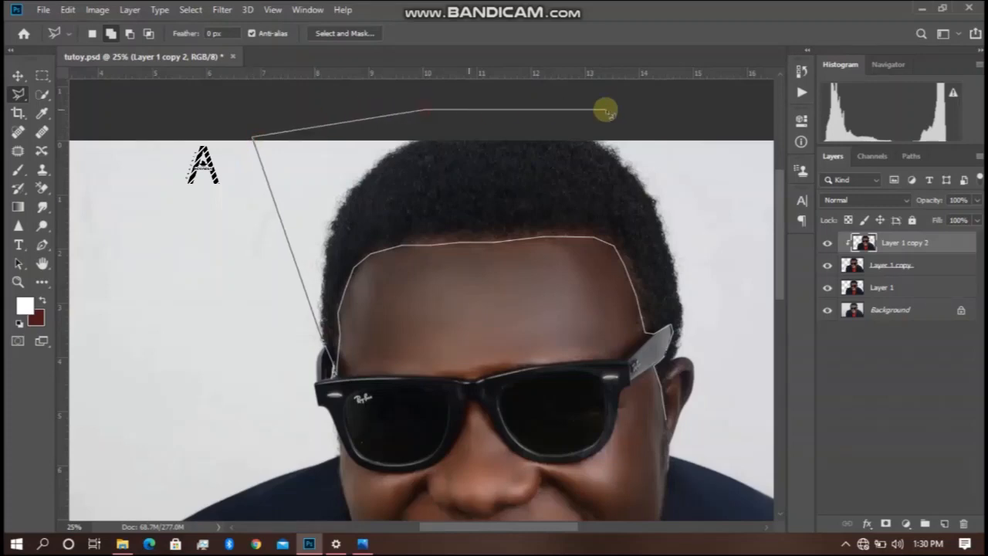
pyautogui.click(606, 110)
pyautogui.click(720, 228)
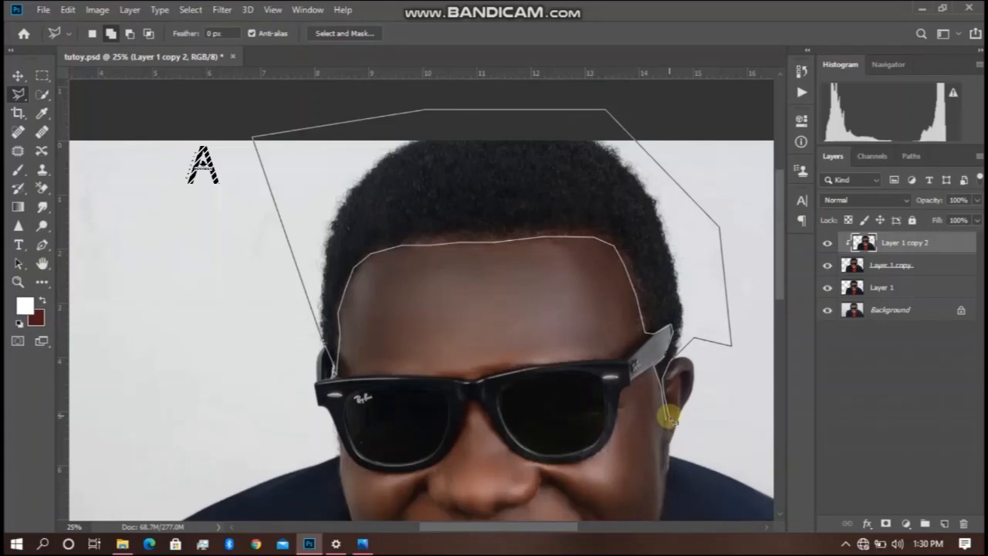
pyautogui.click(665, 419)
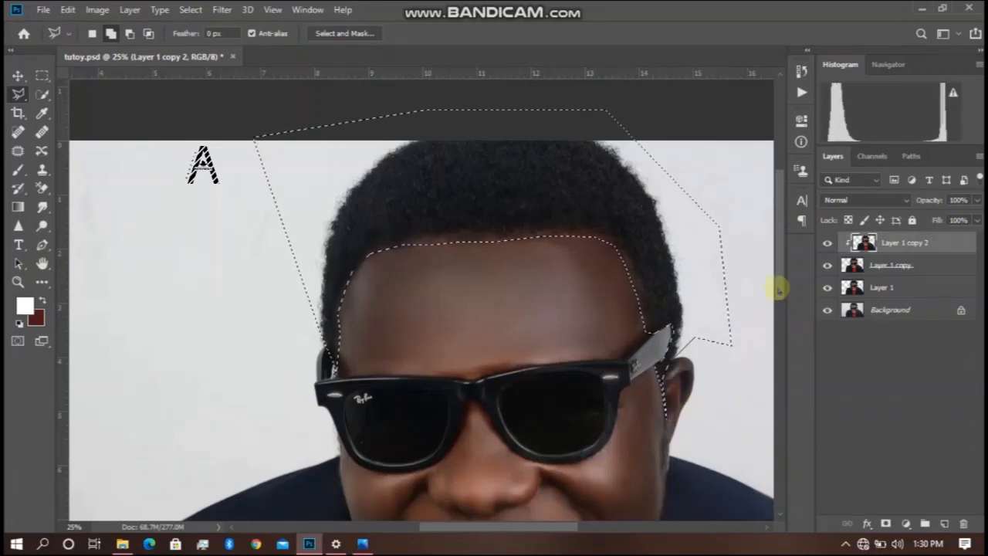
# Add the chin beard to the selection with a closed Polygonal Lasso outline along its upper and lower edges
pyautogui.moveTo(776, 286); pyautogui.dragTo(767, 404)
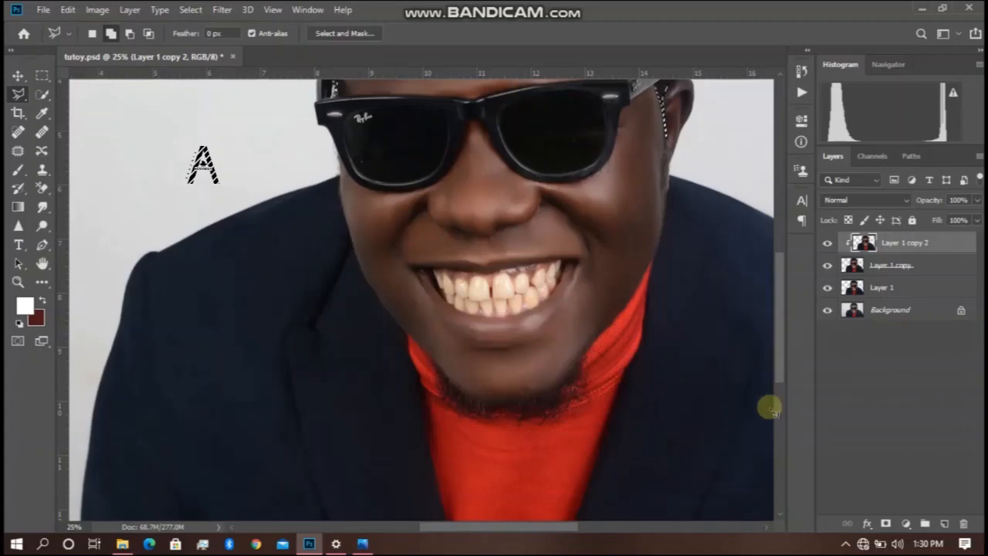
pyautogui.click(432, 360)
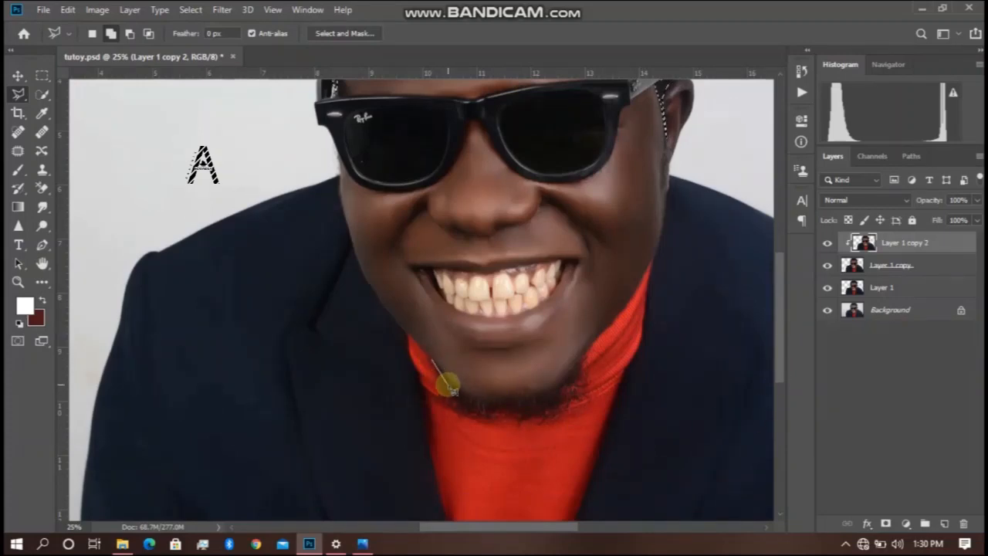
pyautogui.click(471, 398)
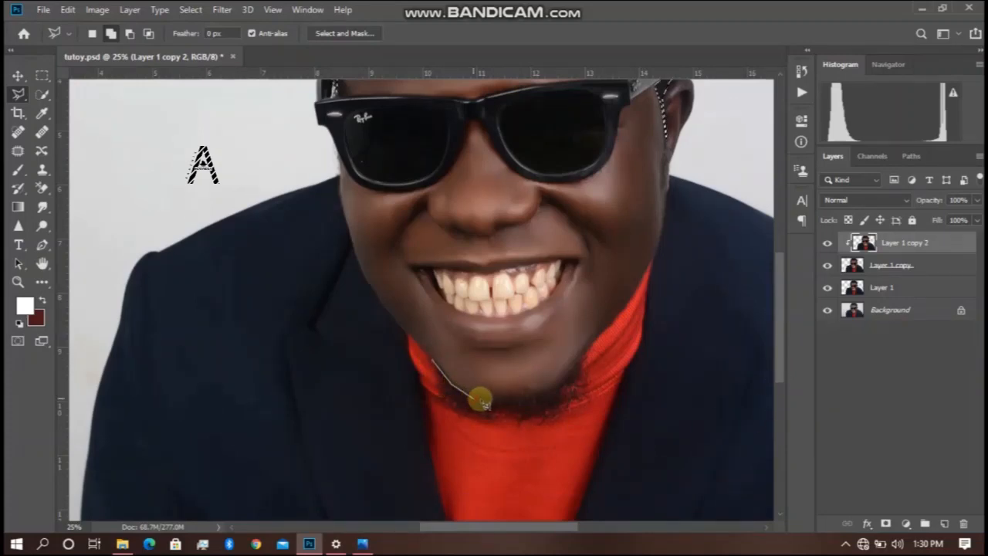
pyautogui.click(555, 388)
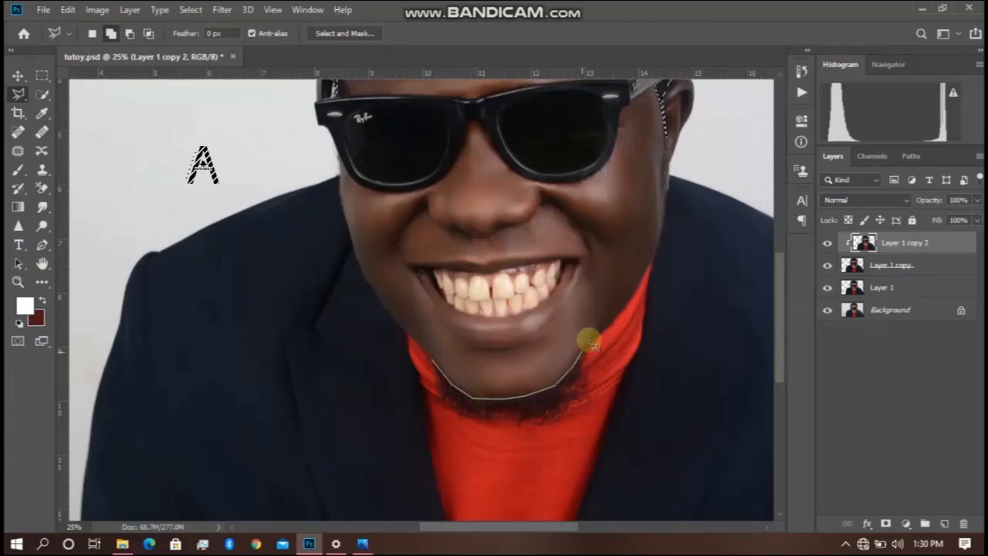
pyautogui.click(589, 341)
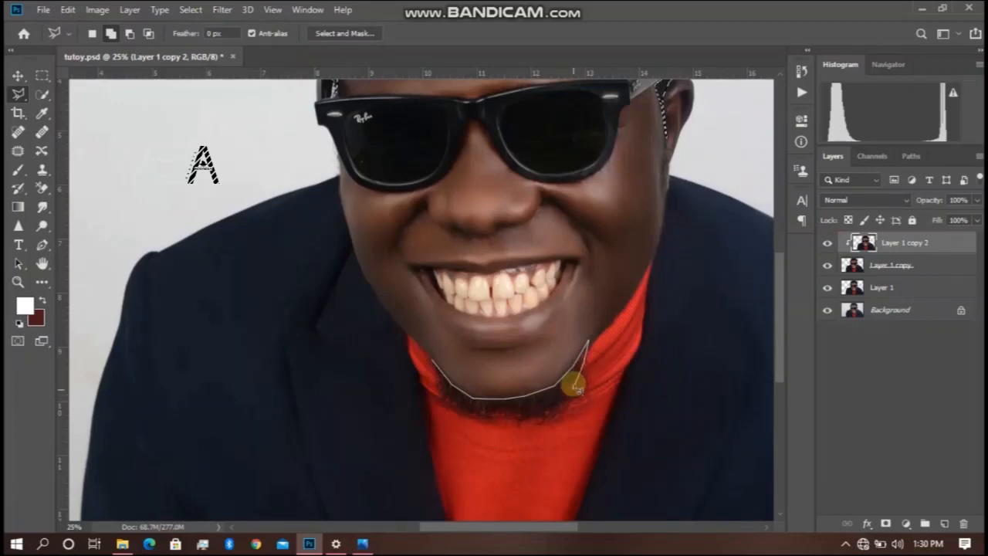
pyautogui.click(563, 411)
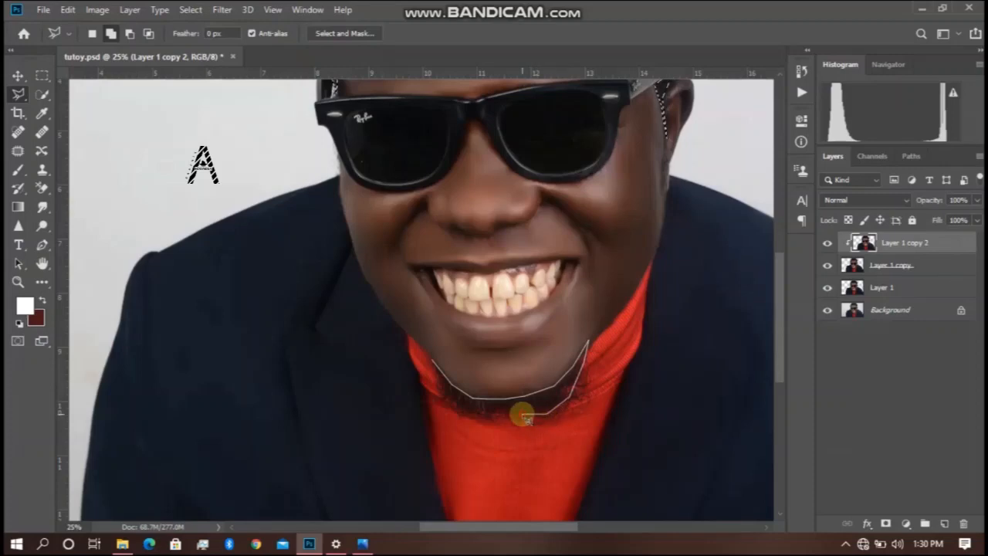
pyautogui.click(461, 407)
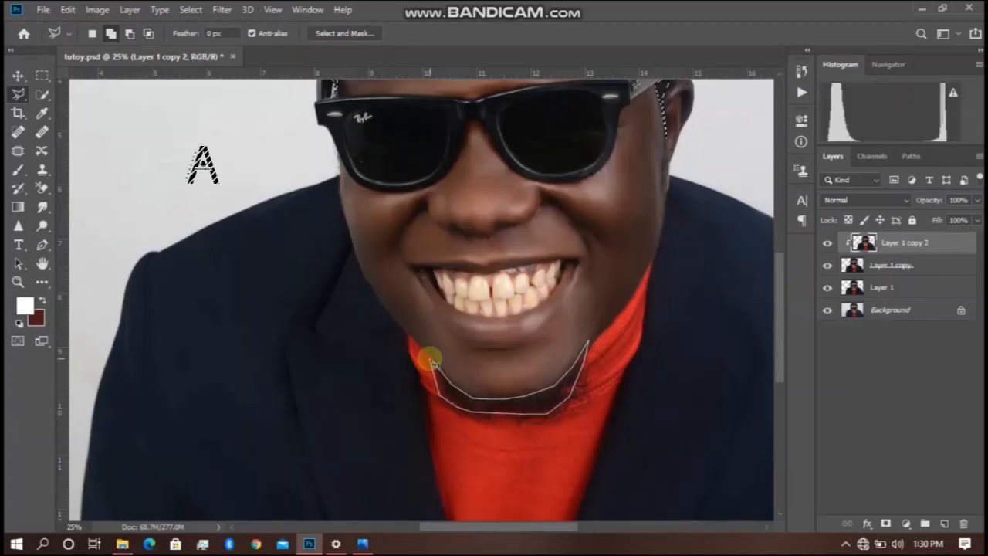
pyautogui.click(432, 363)
# Copy the selected hair and beard from Layer 1 copy 2 to a new layer
pyautogui.hotkey('ctrl', '-')
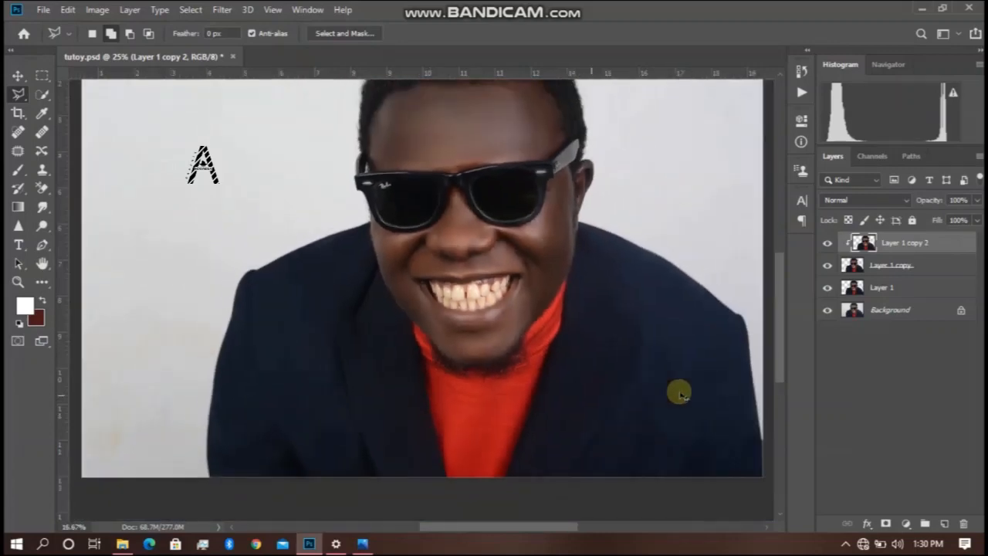
pyautogui.hotkey('ctrl', '-')
pyautogui.hotkey('ctrl', '-')
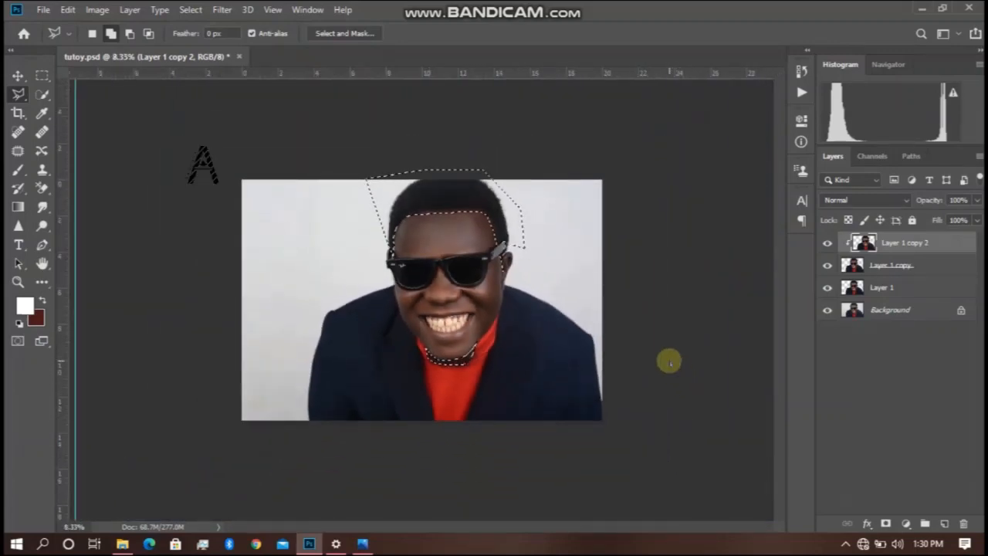
pyautogui.hotkey('ctrl', 'j')
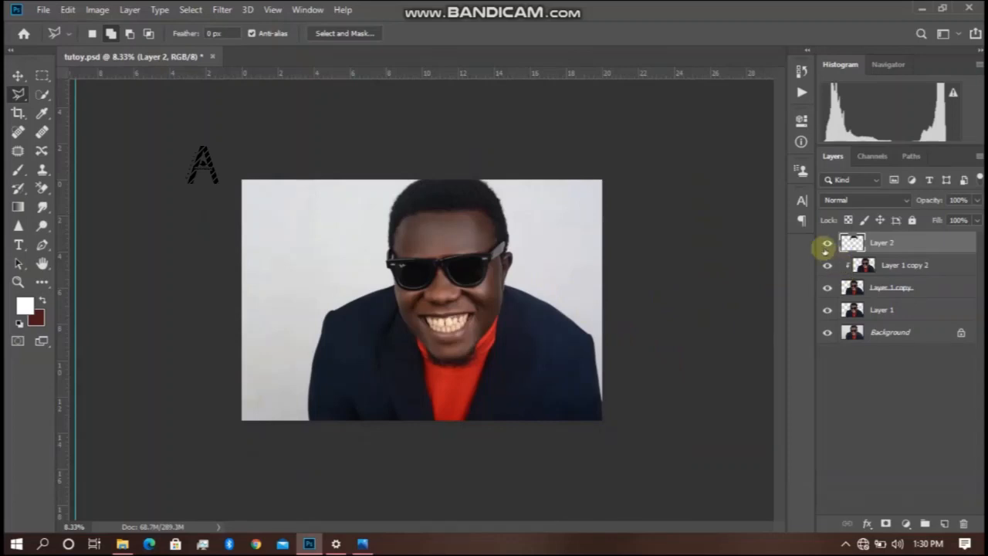
pyautogui.moveTo(827, 265)
pyautogui.mouseDown()
pyautogui.moveTo(827, 340)
pyautogui.moveTo(824, 267)
pyautogui.mouseUp()
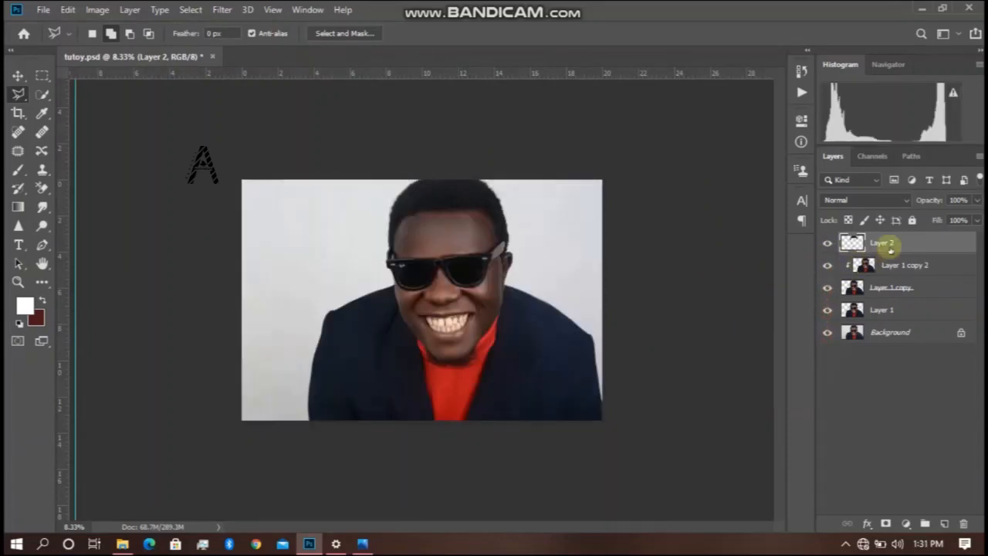
# Open the Oil Paint filter for Layer 2 and bring the hair into its preview
pyautogui.click(222, 10)
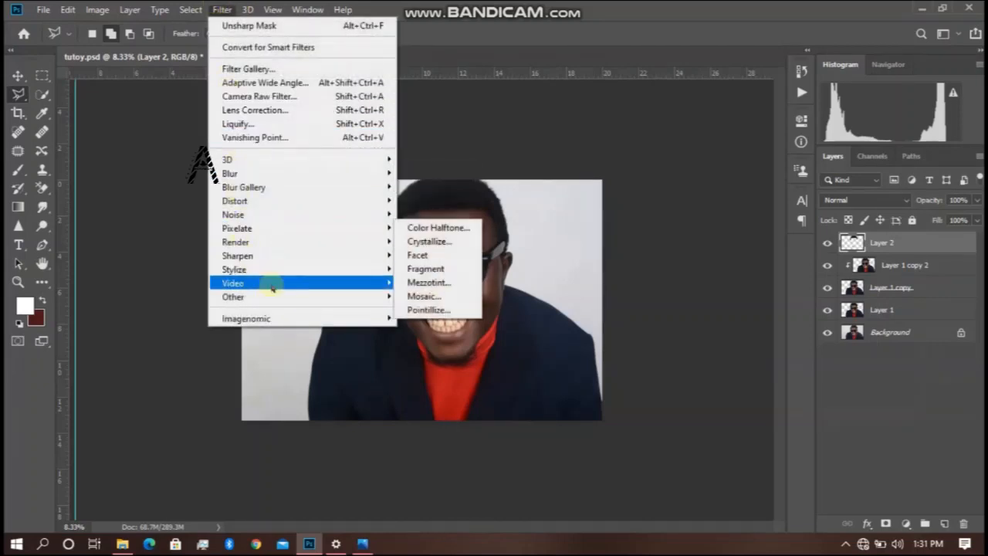
pyautogui.moveTo(284, 281)
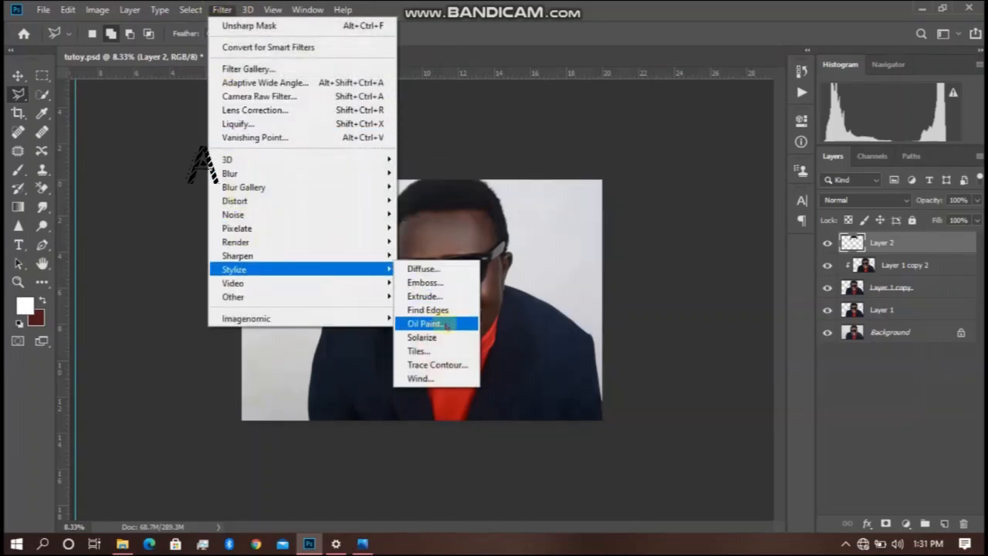
pyautogui.click(426, 323)
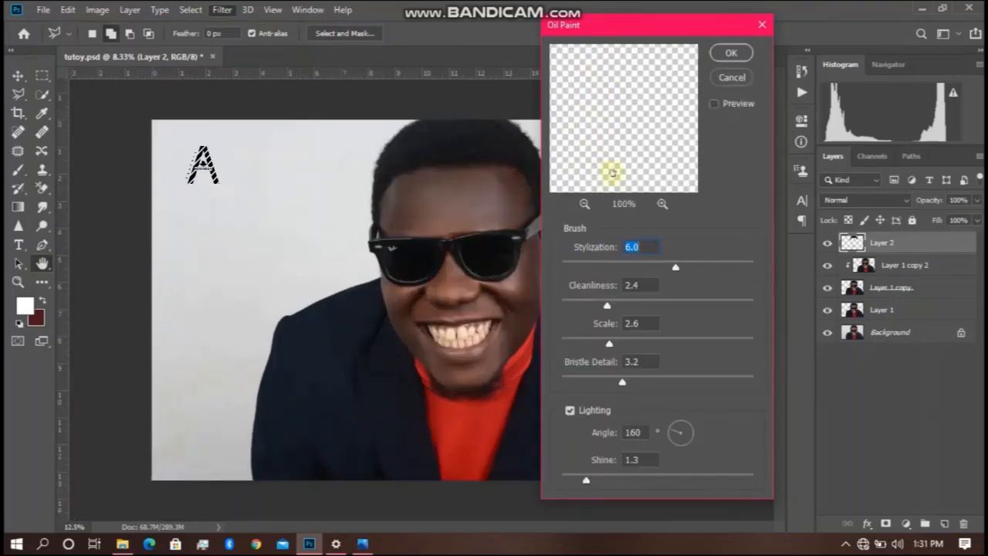
pyautogui.click(586, 203)
pyautogui.click(585, 203)
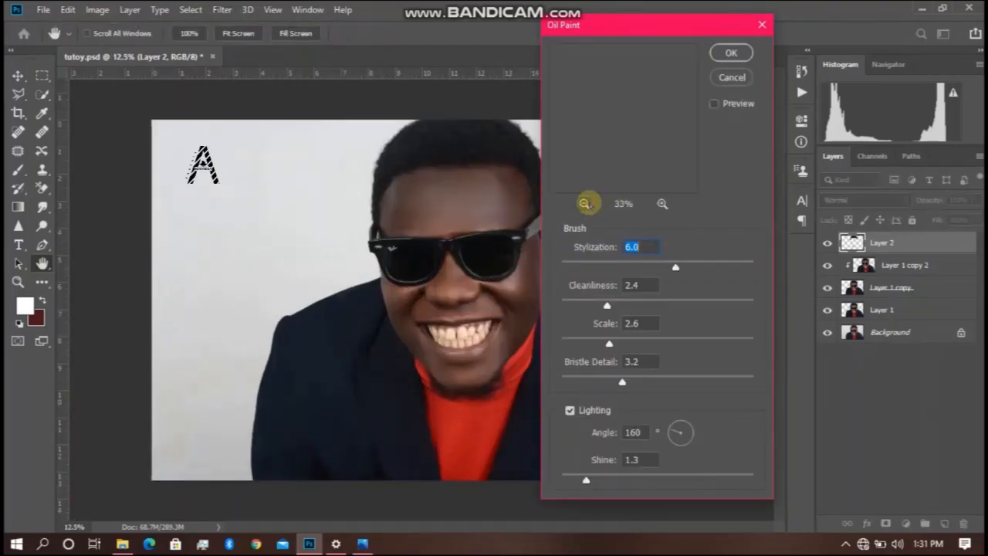
pyautogui.click(587, 203)
pyautogui.click(586, 203)
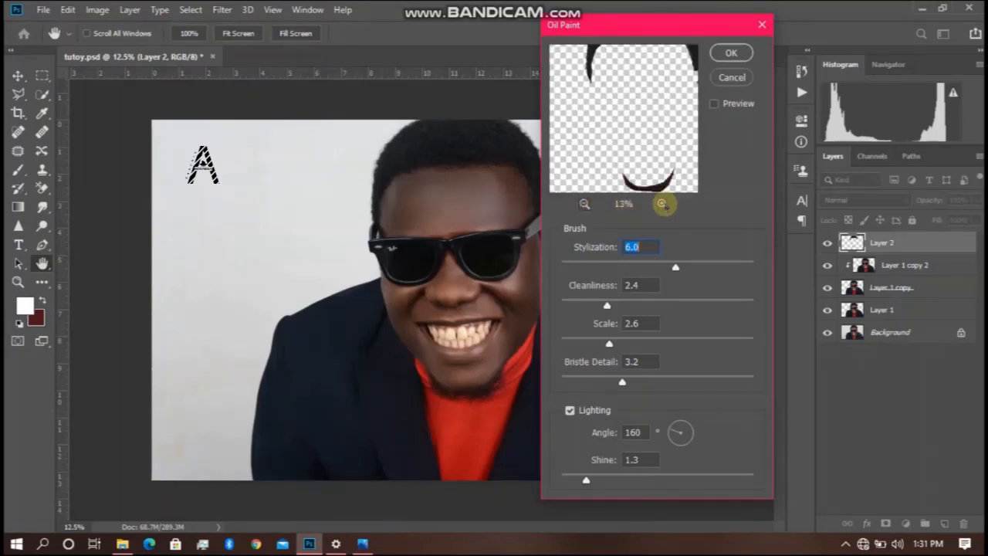
pyautogui.moveTo(656, 190)
pyautogui.mouseDown()
pyautogui.moveTo(636, 172)
pyautogui.moveTo(636, 129)
pyautogui.moveTo(653, 189)
pyautogui.mouseUp()
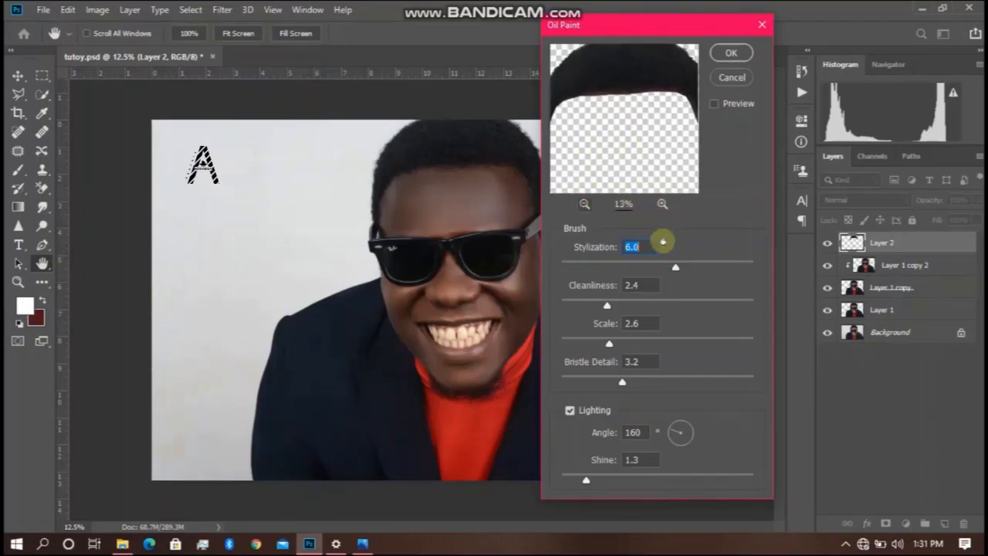
# Inspect the hair strands in the preview and apply Oil Paint with Stylization 6.0, Cleanliness 2.4, Scale 2.6, Bristle Detail 3.2 and Shine 1.3
pyautogui.click(662, 203)
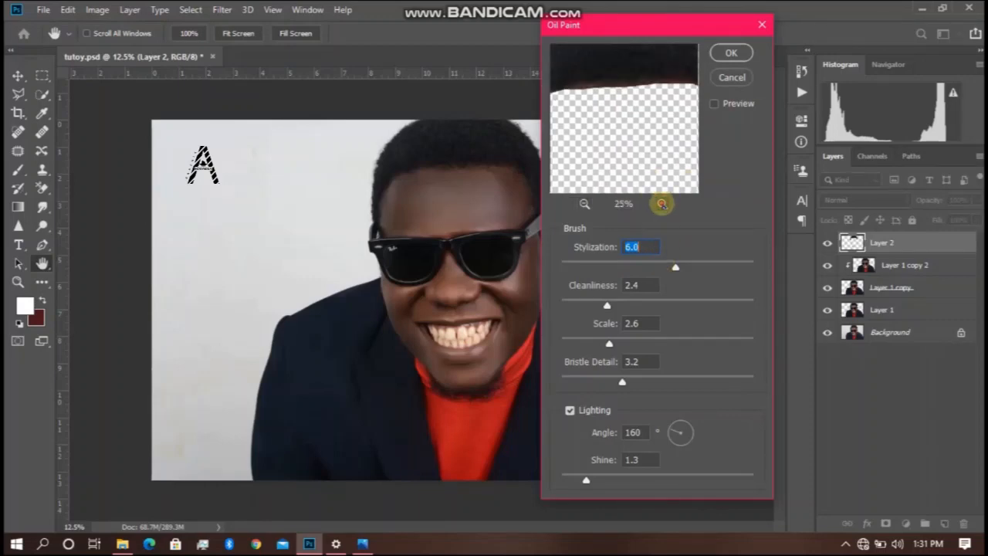
pyautogui.moveTo(636, 115)
pyautogui.mouseDown()
pyautogui.moveTo(633, 197)
pyautogui.moveTo(628, 165)
pyautogui.moveTo(657, 210)
pyautogui.mouseUp()
pyautogui.click(663, 203)
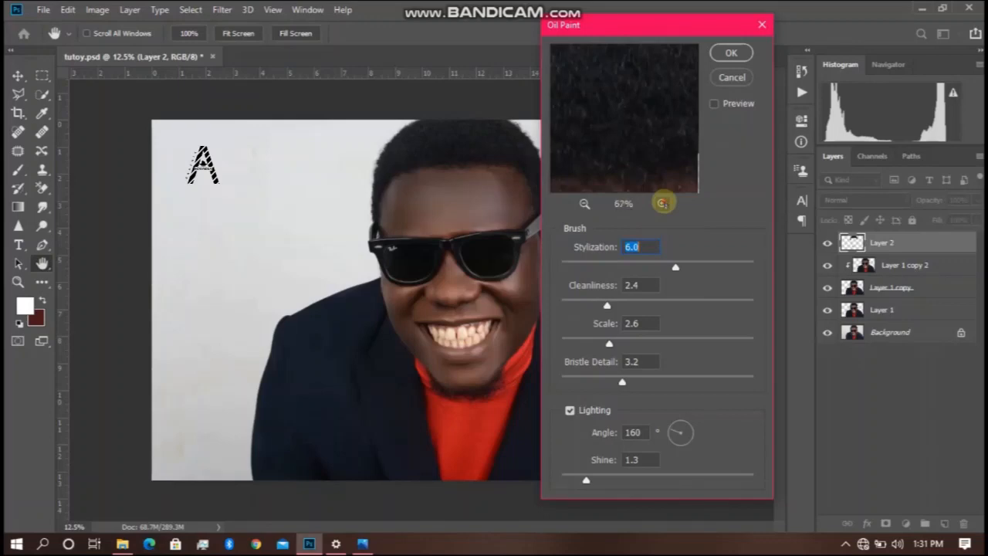
pyautogui.click(663, 203)
pyautogui.click(663, 203)
pyautogui.moveTo(623, 131); pyautogui.dragTo(618, 180)
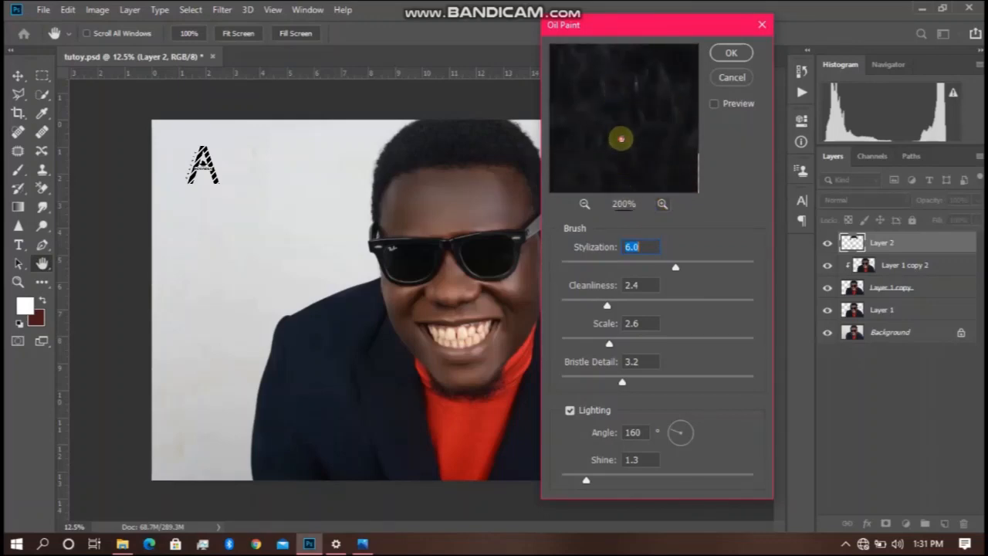
pyautogui.click(730, 52)
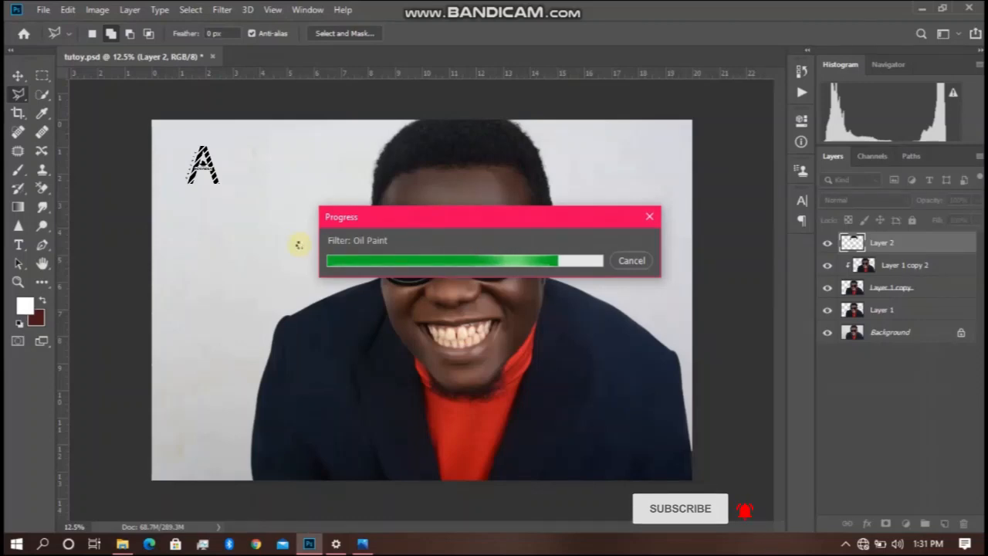
# Examine the painted hairline up close and apply the same Oil Paint filter to Layer 2 again
pyautogui.hotkey('ctrl', '+')
pyautogui.hotkey('ctrl', '+')
pyautogui.hotkey('ctrl', '+')
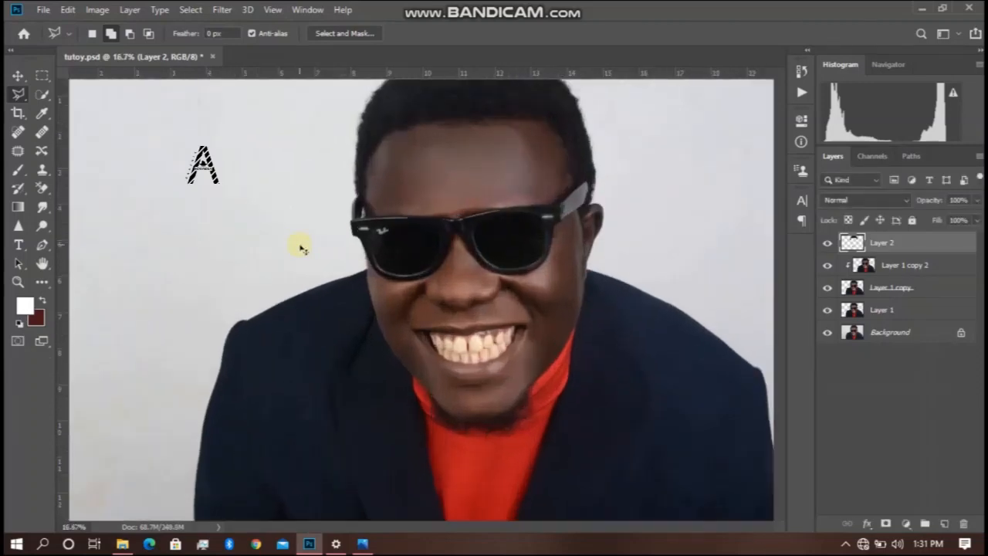
pyautogui.hotkey('ctrl', '+')
pyautogui.moveTo(781, 290); pyautogui.dragTo(782, 210)
pyautogui.hotkey('ctrl', '+')
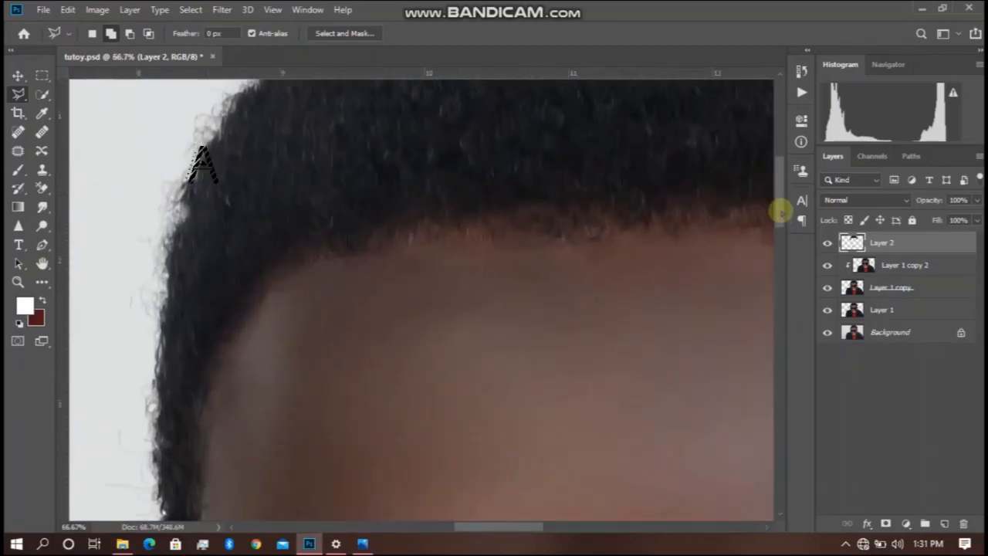
pyautogui.click(221, 10)
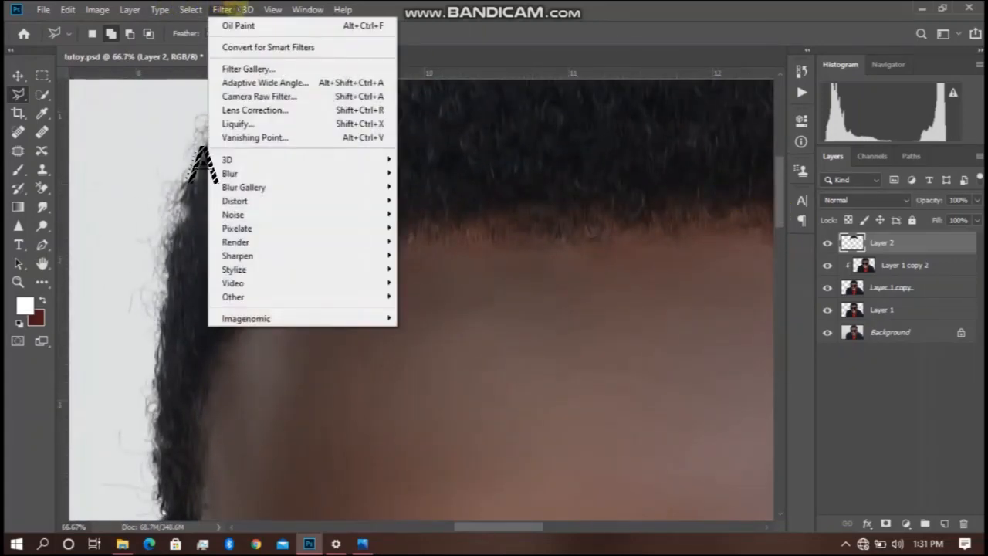
pyautogui.click(223, 11)
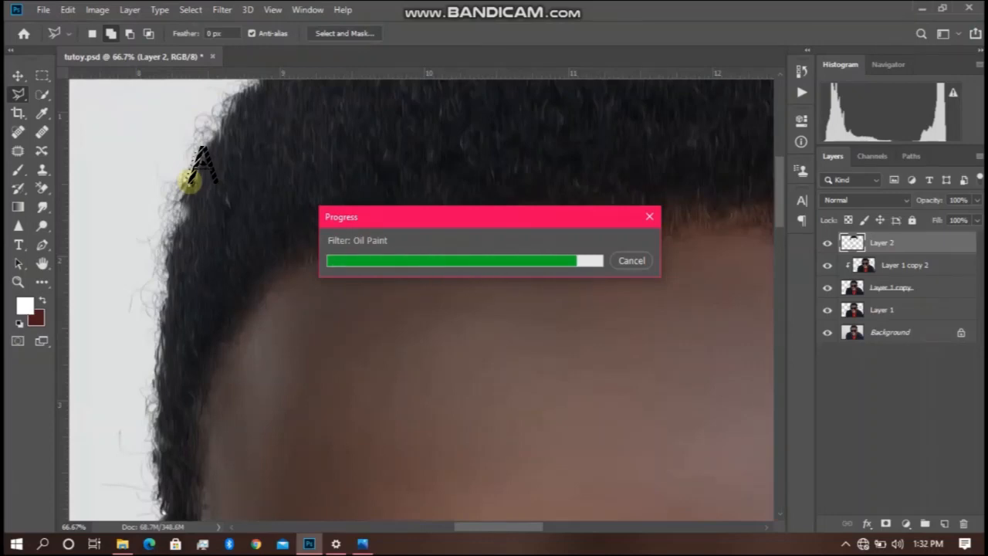
# Deepen the hair and beard on Layer 2 by raising the Black amount of the Blacks with Selective Color
pyautogui.hotkey('ctrl', '-')
pyautogui.hotkey('ctrl', '-')
pyautogui.hotkey('ctrl', '-')
pyautogui.hotkey('ctrl', '-')
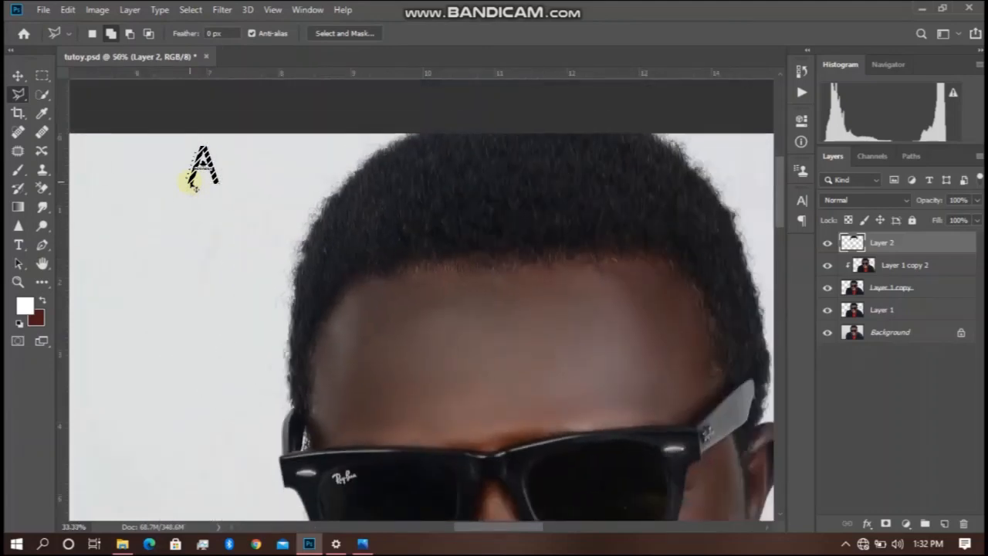
pyautogui.hotkey('ctrl', '-')
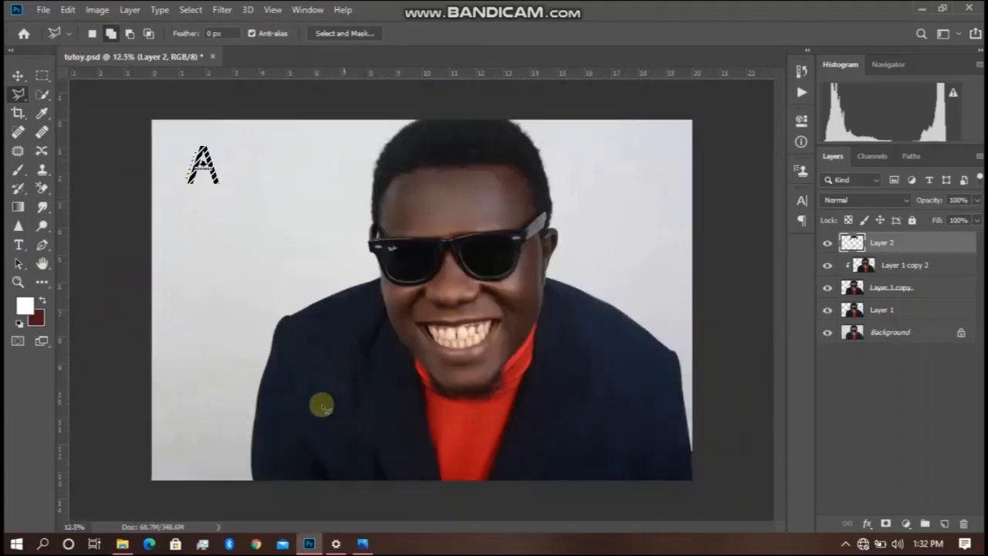
pyautogui.click(97, 9)
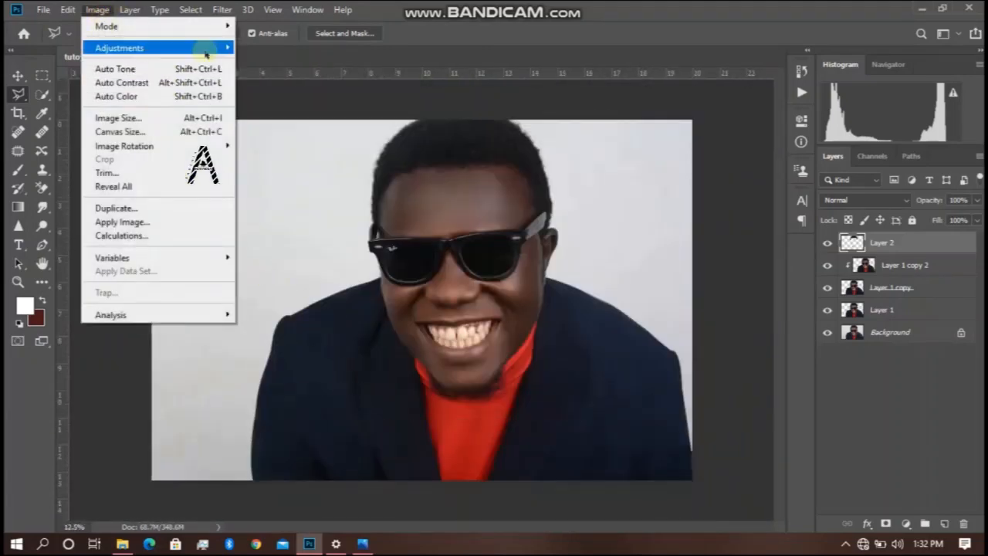
pyautogui.moveTo(203, 46)
pyautogui.click(276, 269)
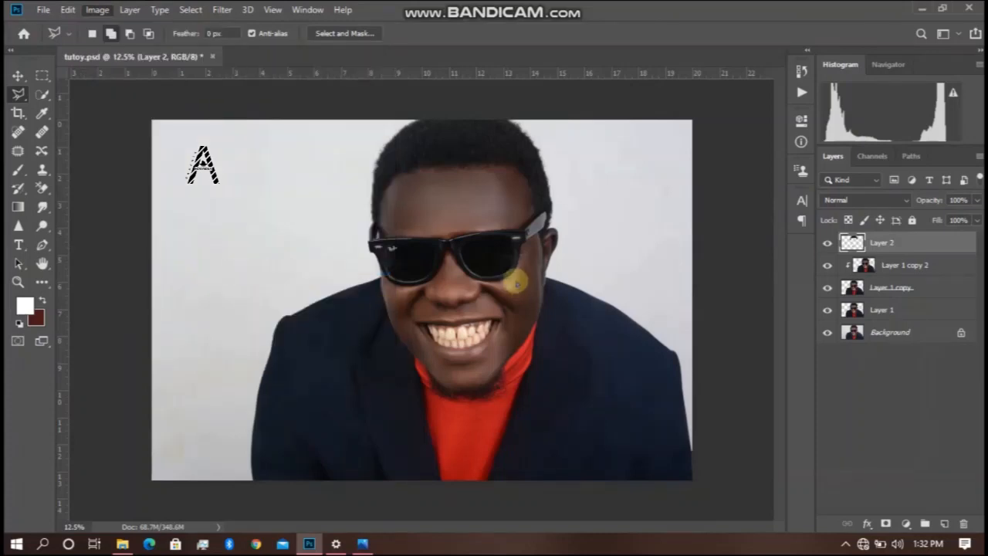
pyautogui.click(800, 145)
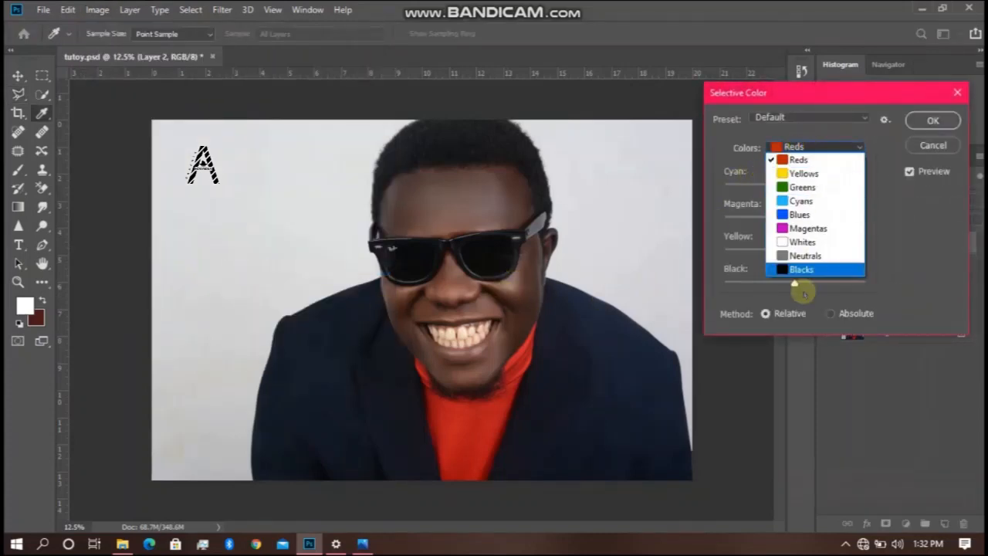
pyautogui.click(804, 282)
pyautogui.click(787, 147)
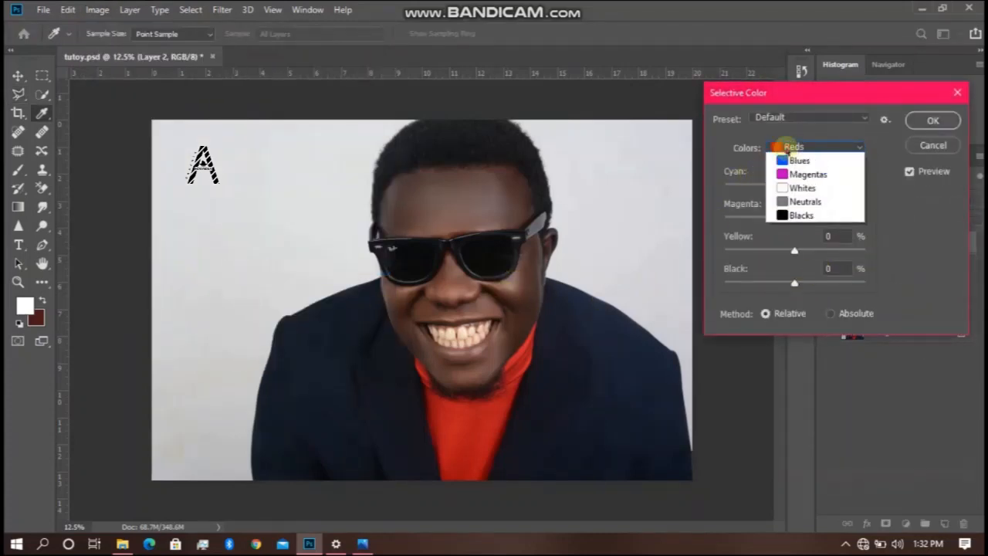
pyautogui.click(795, 272)
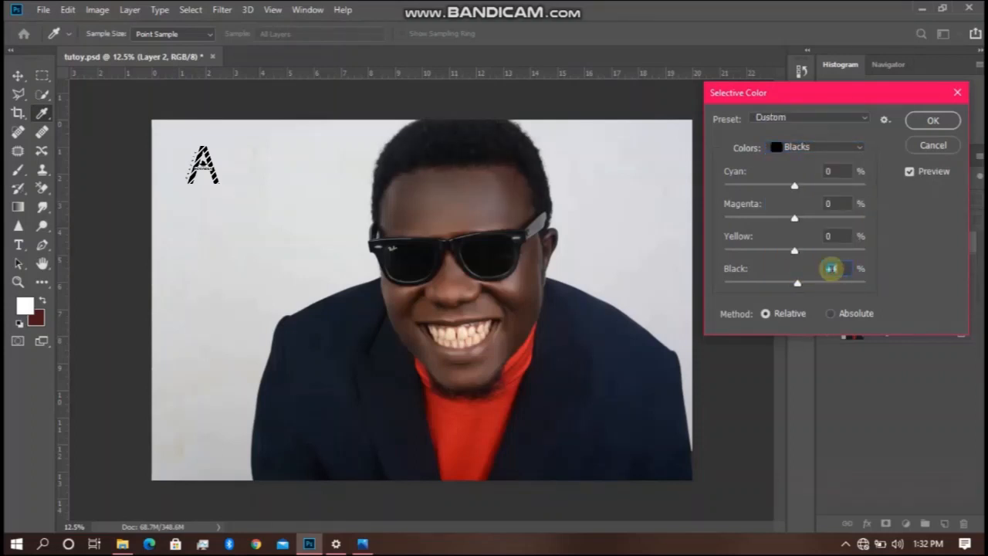
pyautogui.press('Return')
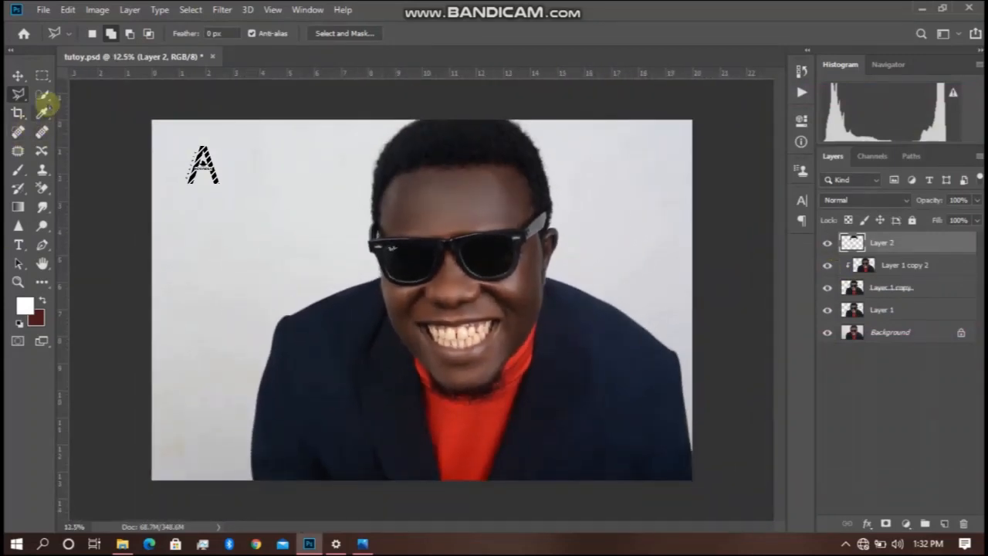
pyautogui.click(43, 95)
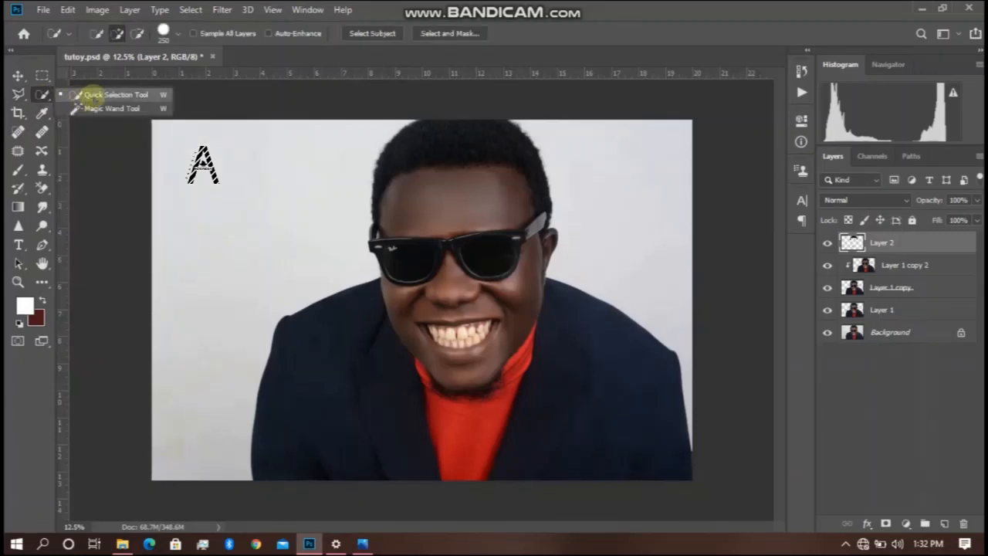
pyautogui.click(101, 96)
pyautogui.moveTo(437, 239)
pyautogui.mouseDown()
pyautogui.moveTo(442, 186)
pyautogui.moveTo(468, 339)
pyautogui.moveTo(471, 313)
pyautogui.mouseUp()
pyautogui.click(853, 265)
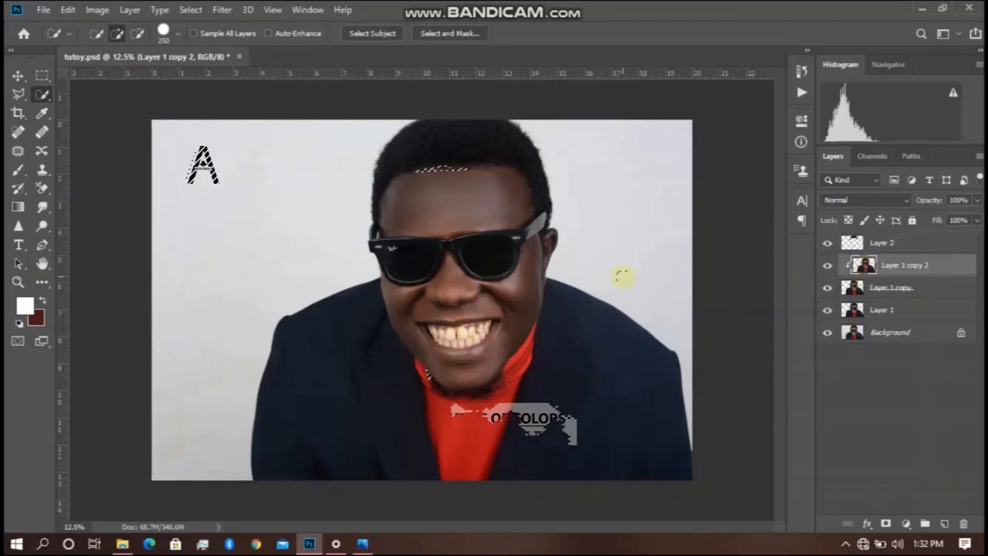
pyautogui.moveTo(457, 201)
pyautogui.mouseDown()
pyautogui.moveTo(464, 235)
pyautogui.moveTo(507, 219)
pyautogui.moveTo(507, 262)
pyautogui.moveTo(533, 287)
pyautogui.moveTo(525, 232)
pyautogui.moveTo(508, 226)
pyautogui.moveTo(505, 202)
pyautogui.mouseUp()
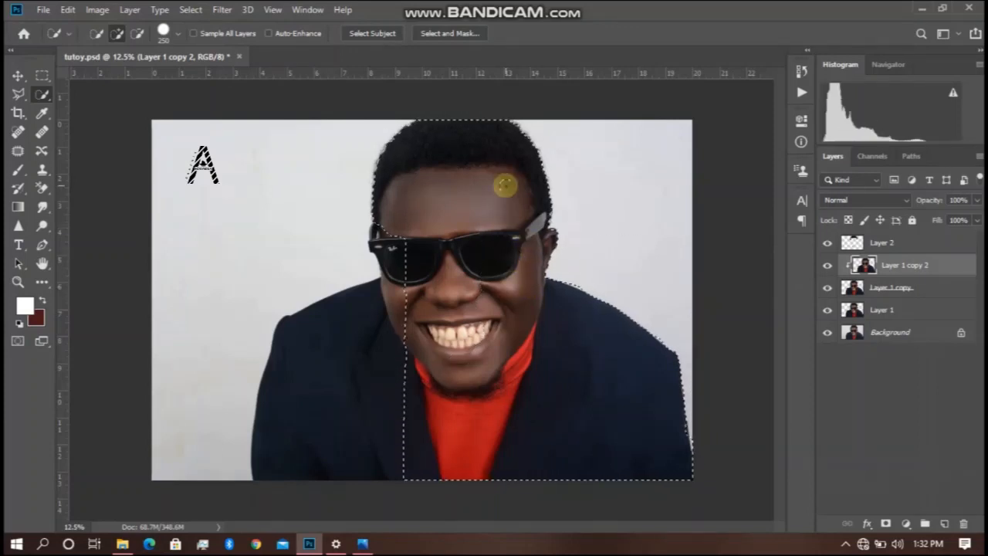
pyautogui.hotkey('ctrl', 'd')
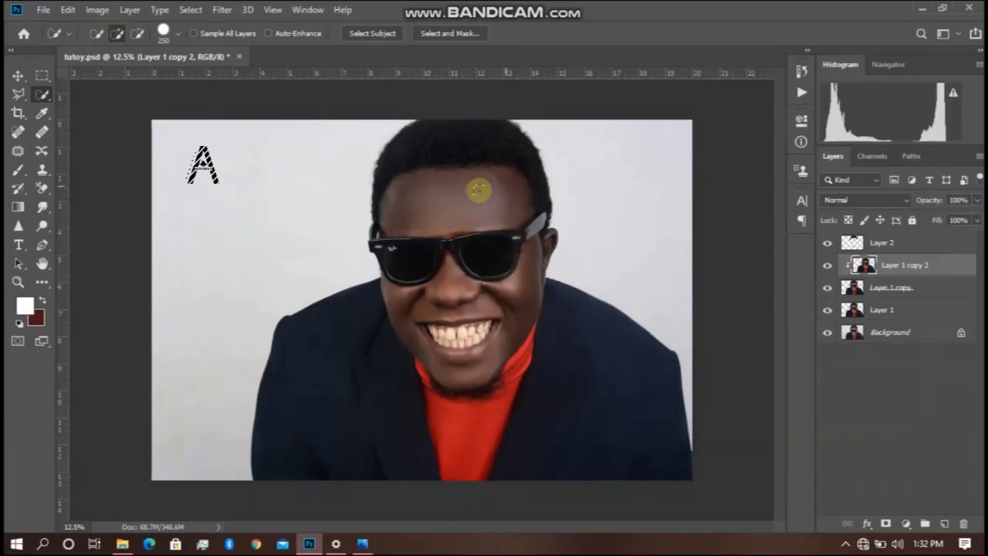
# On Layer 1 copy 2, start a Polygonal Lasso outline below the sunglasses and trace down the image-left cheek
pyautogui.hotkey('ctrl', '+')
pyautogui.hotkey('ctrl', '+')
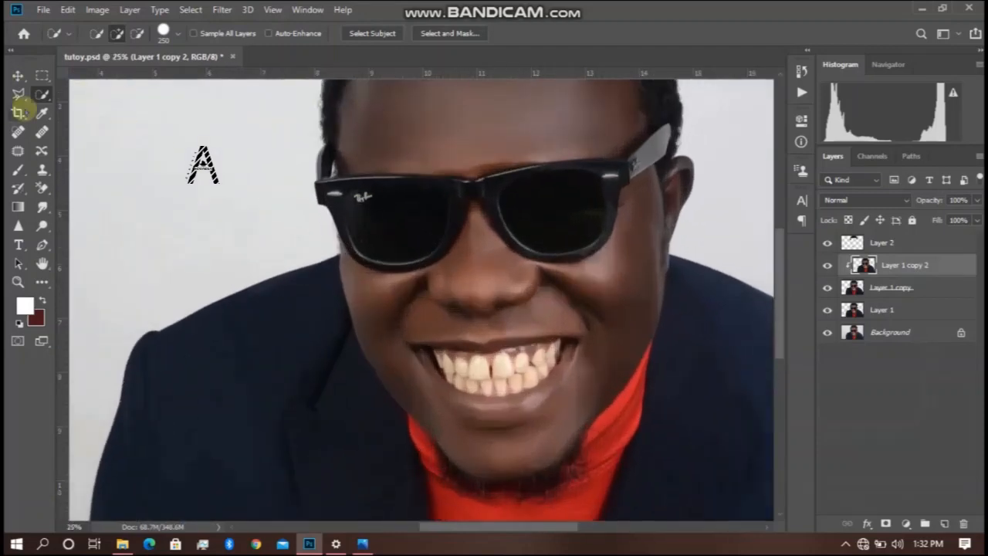
pyautogui.click(18, 94)
pyautogui.click(91, 108)
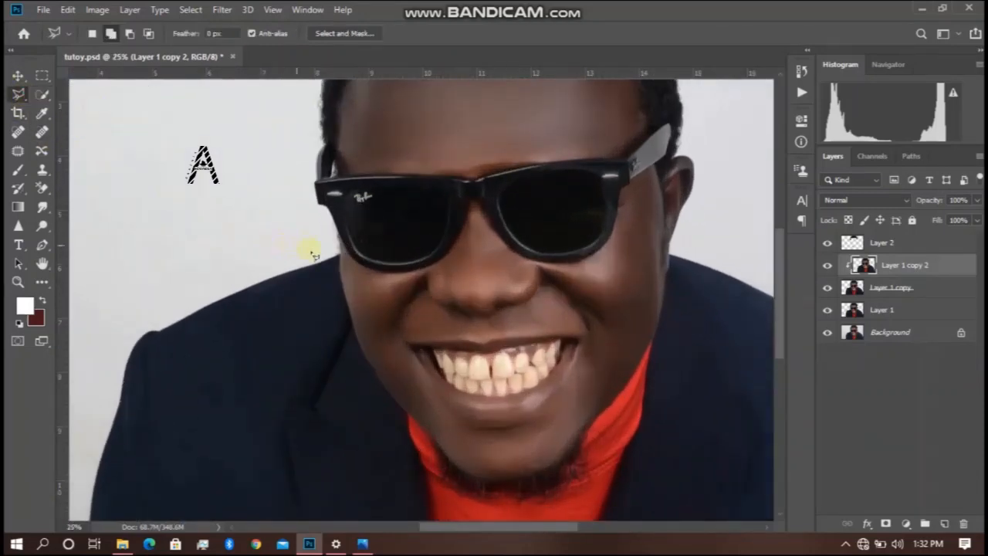
pyautogui.hotkey('ctrl', '+')
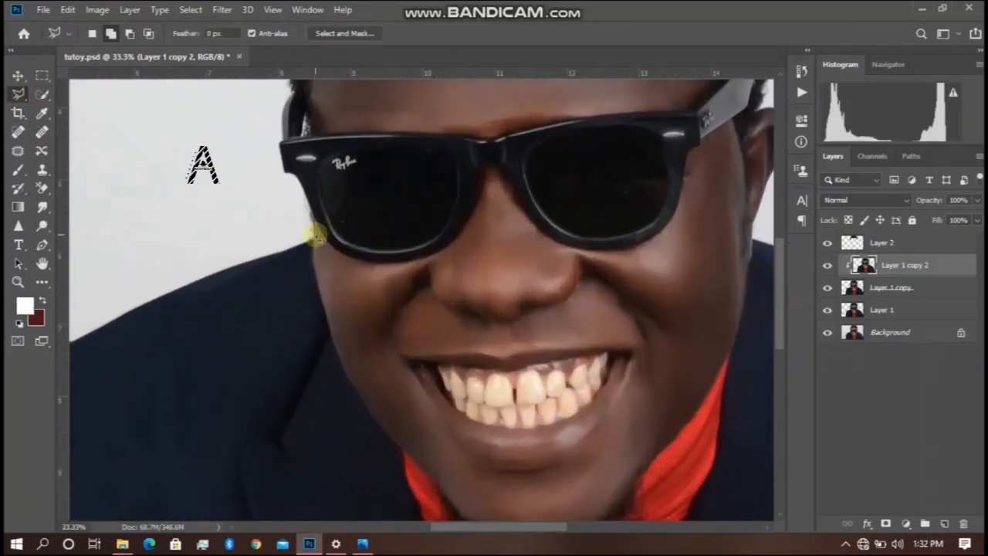
pyautogui.click(313, 235)
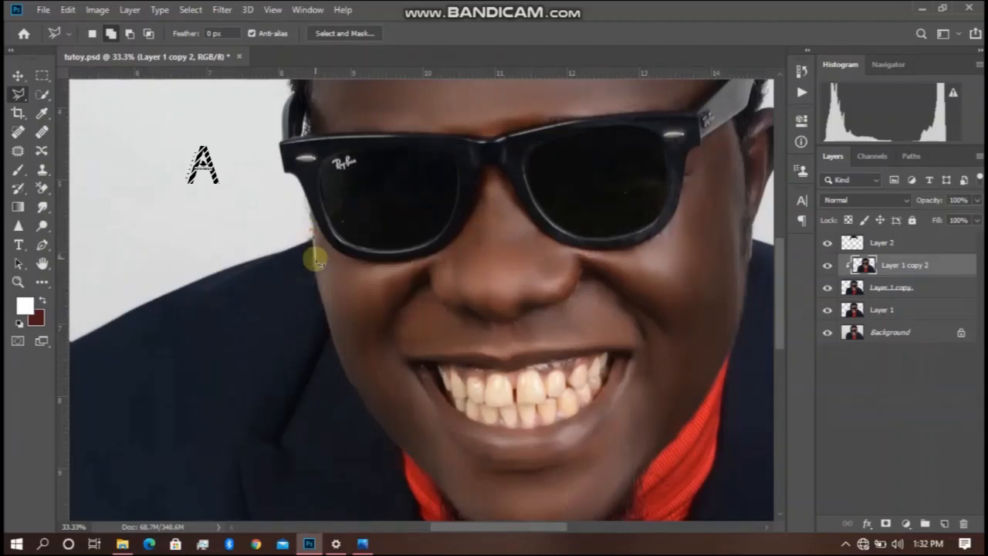
pyautogui.click(315, 261)
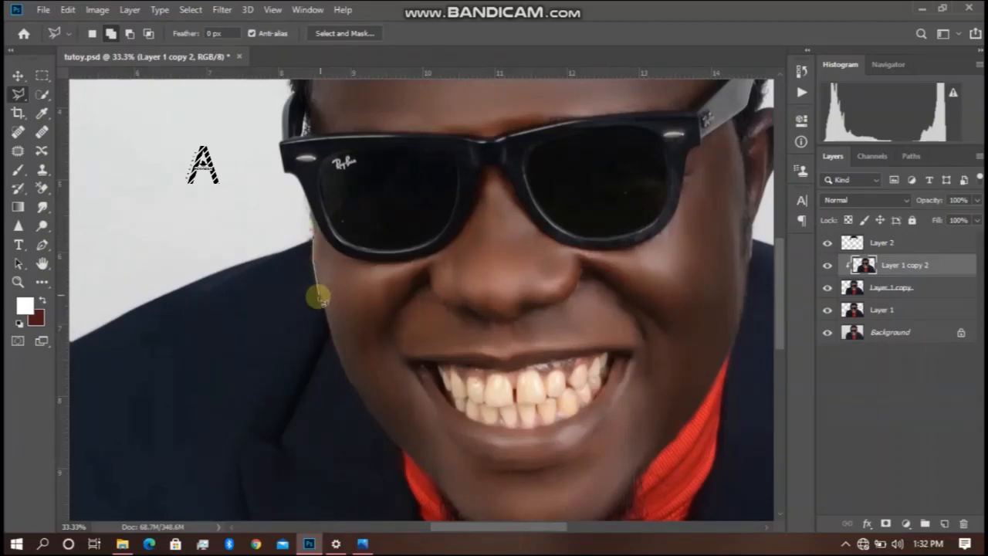
pyautogui.click(324, 307)
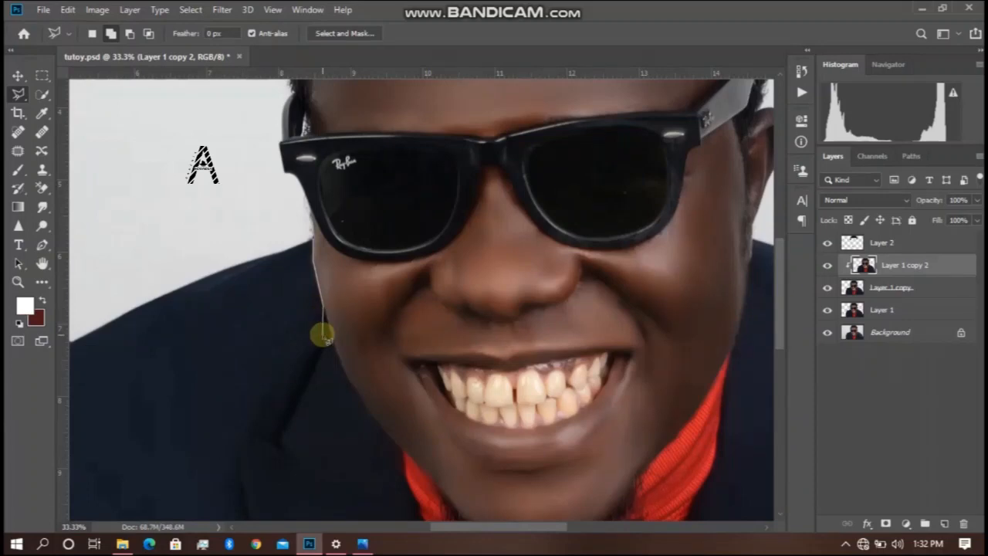
pyautogui.click(332, 342)
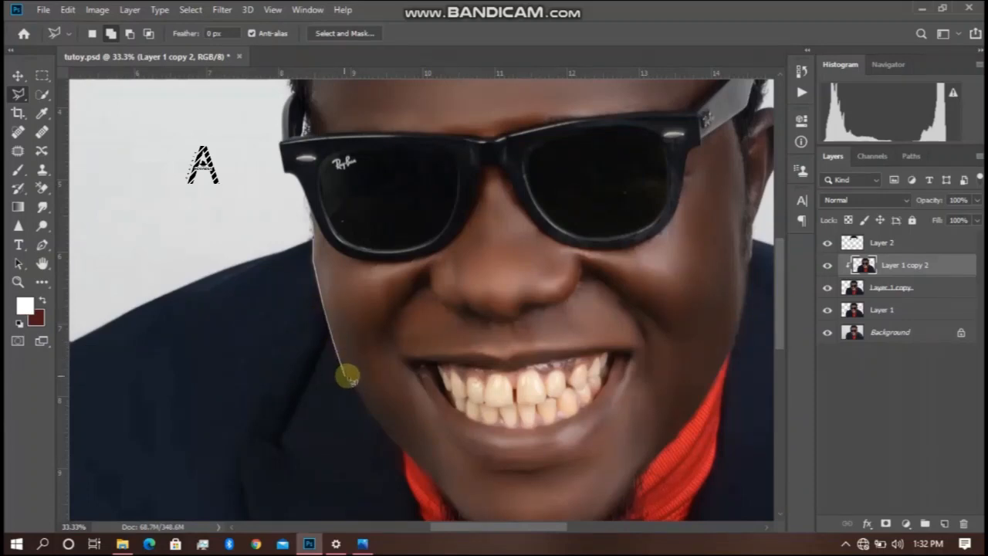
pyautogui.click(347, 377)
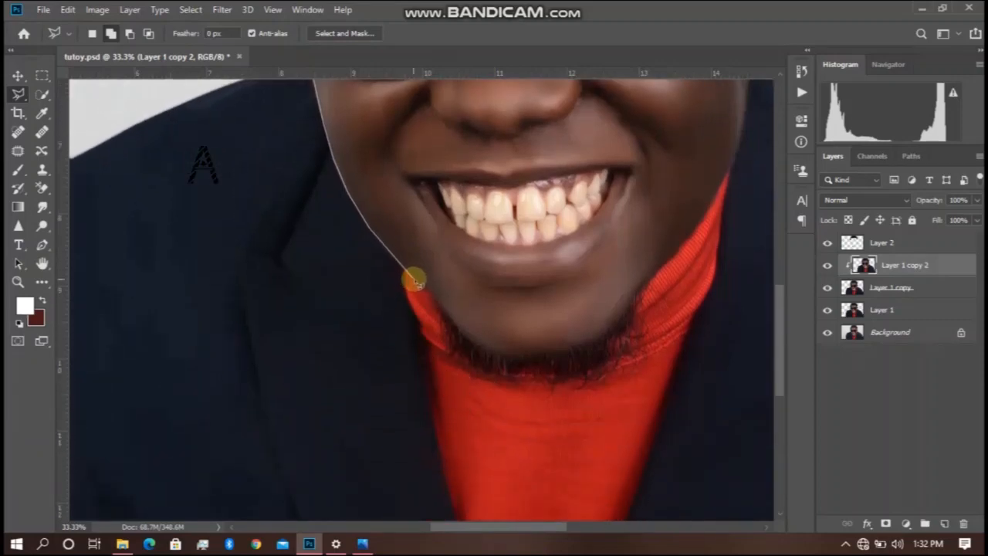
# Continue the lasso outline along the jaw, around the chin above the beard and up the opposite cheek towards the ear
pyautogui.click(406, 273)
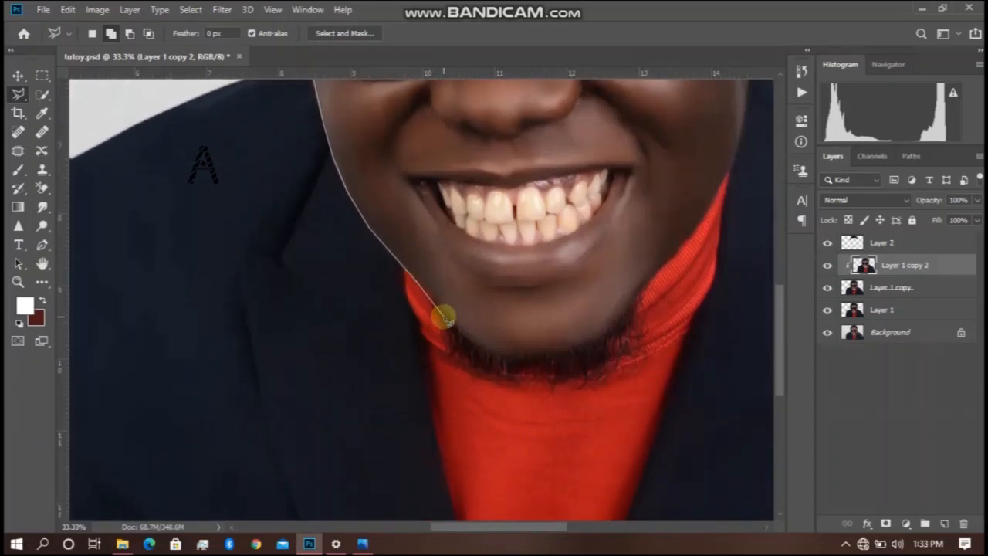
pyautogui.click(444, 316)
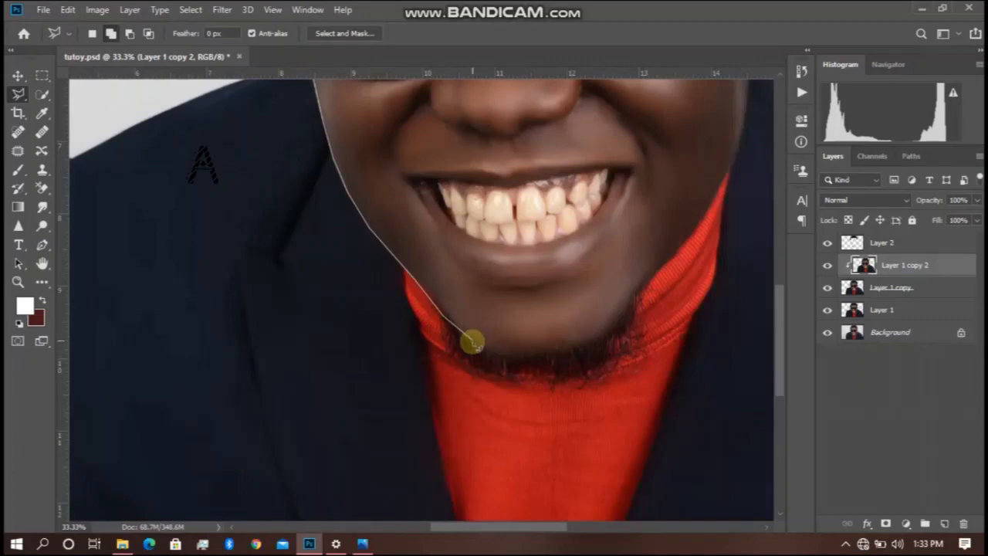
pyautogui.click(472, 346)
pyautogui.click(528, 364)
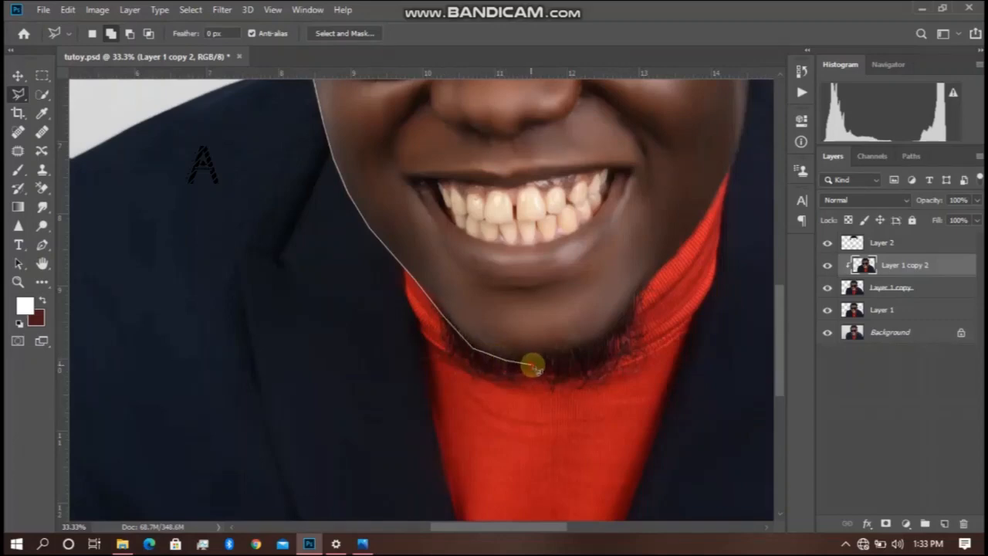
pyautogui.click(558, 364)
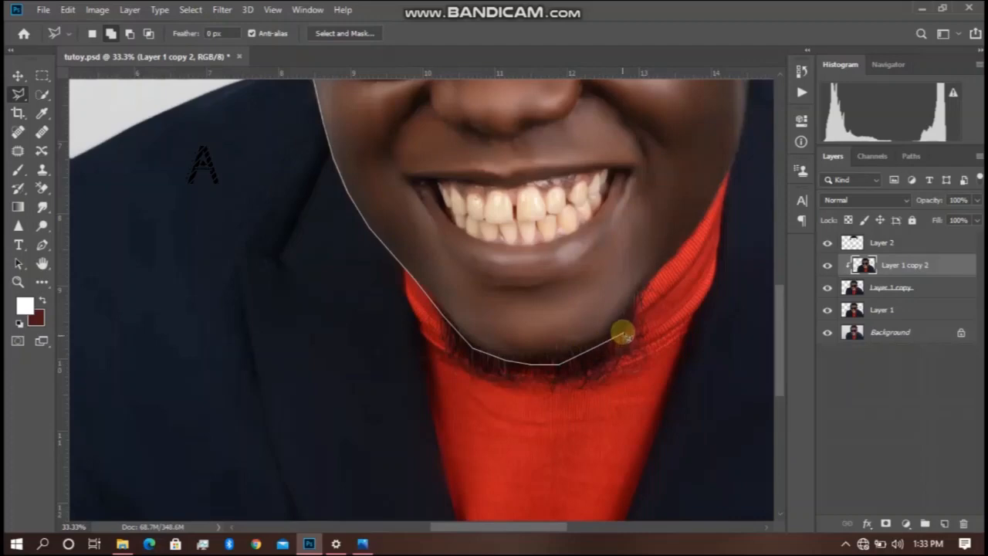
pyautogui.click(622, 329)
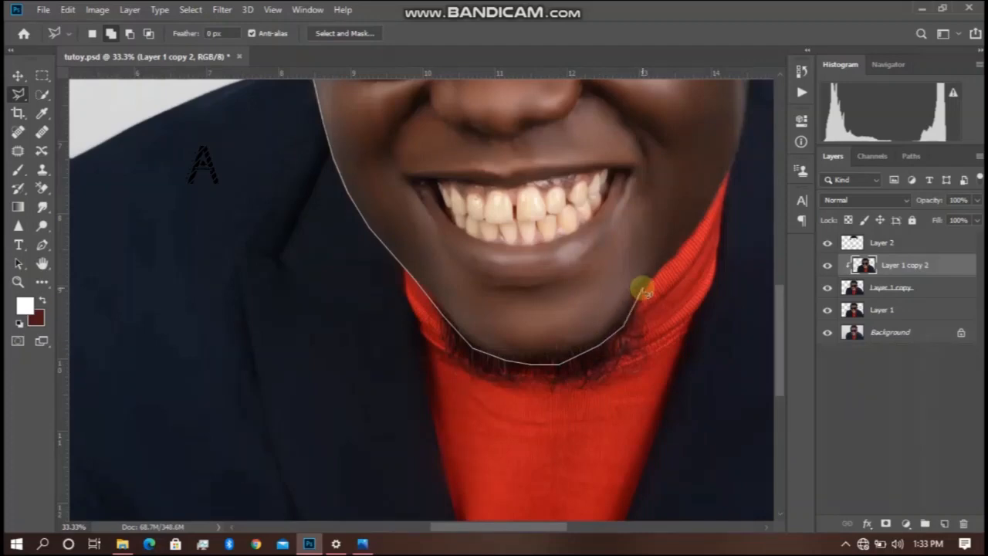
pyautogui.click(663, 269)
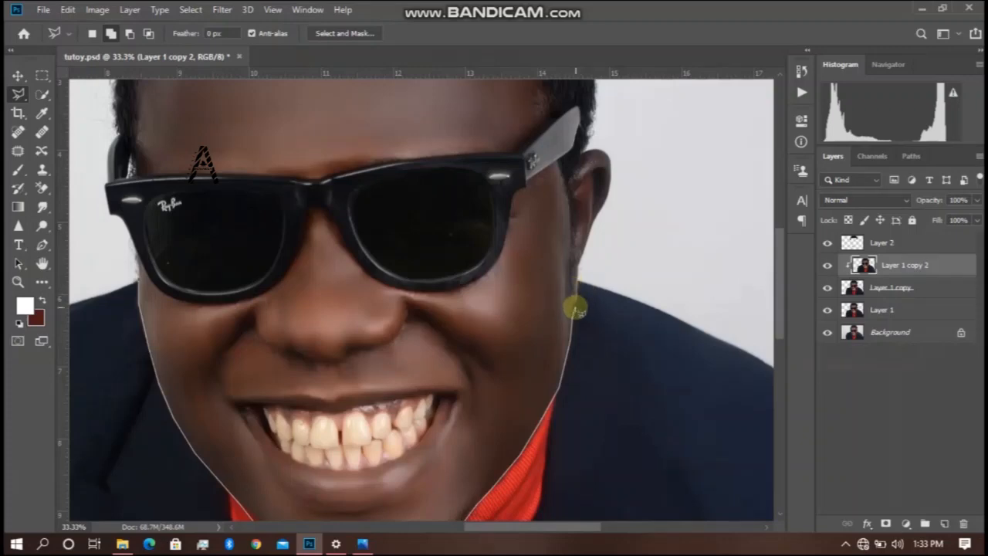
# Carry the lasso outline loosely around the ear and hair, beyond the canvas edge, and close it at the starting cheek
pyautogui.click(615, 211)
pyautogui.click(702, 181)
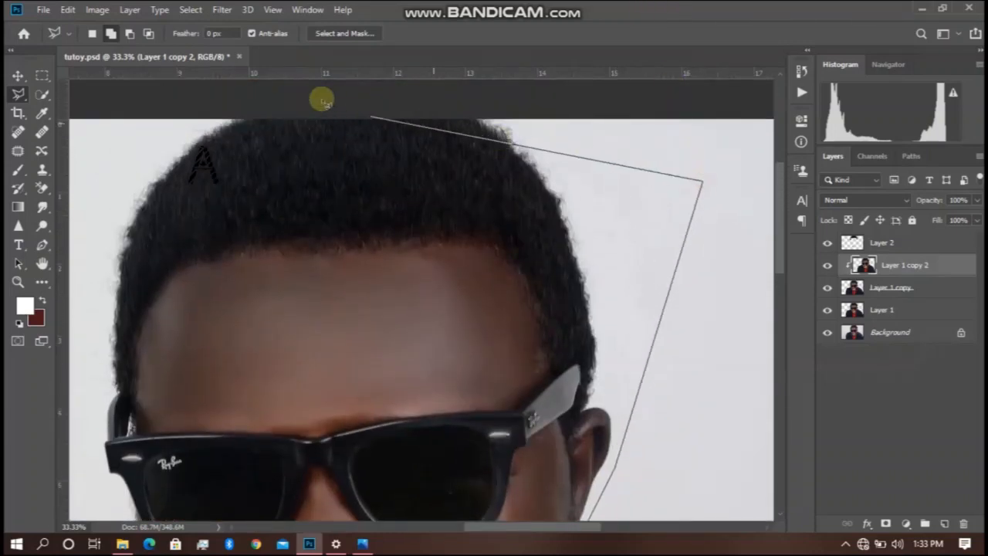
pyautogui.click(262, 89)
pyautogui.scroll(-1, 262, 89)
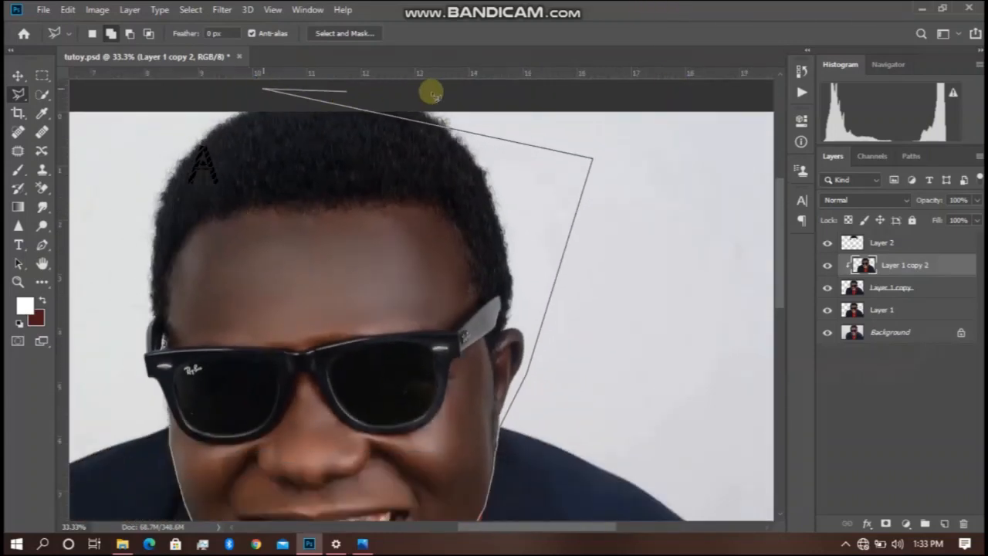
pyautogui.click(373, 86)
pyautogui.click(149, 97)
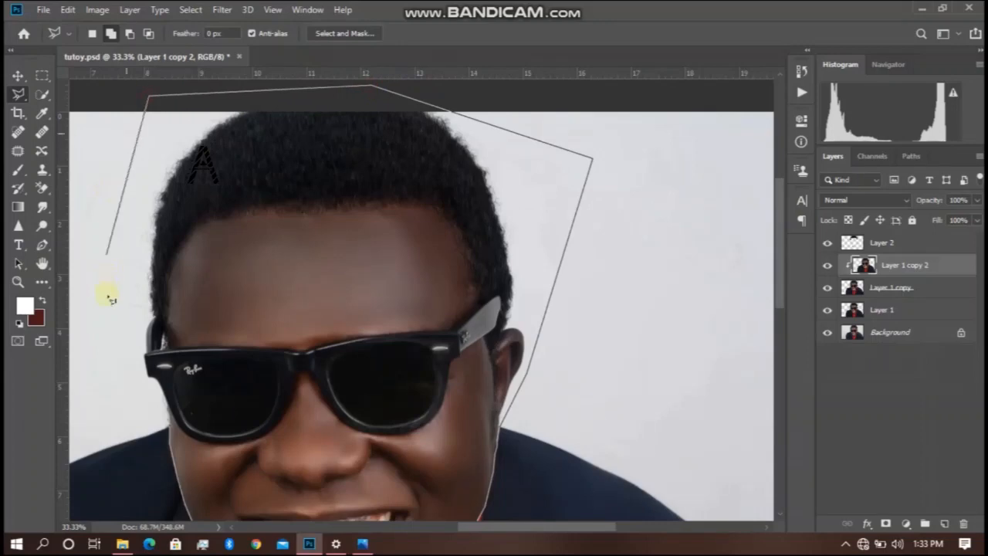
pyautogui.click(105, 306)
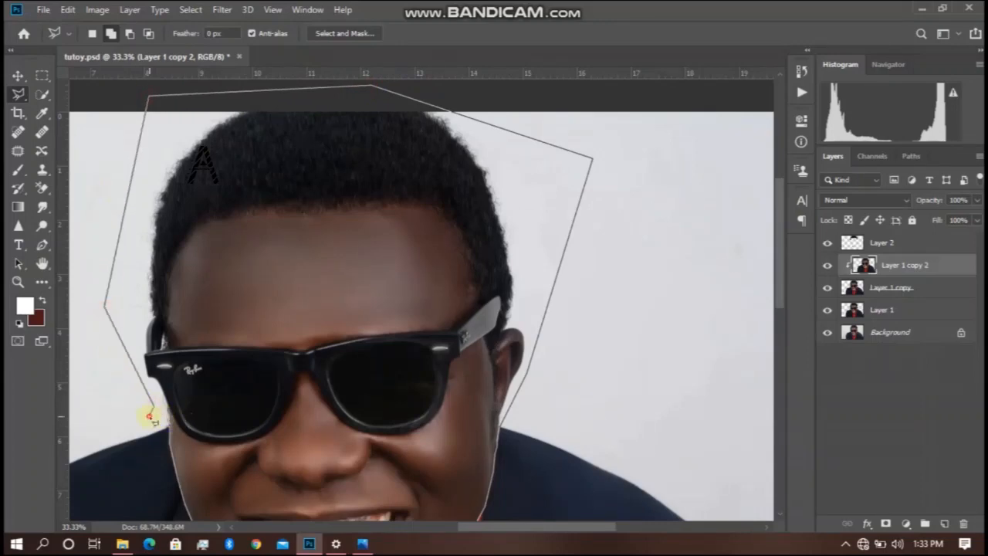
pyautogui.click(150, 417)
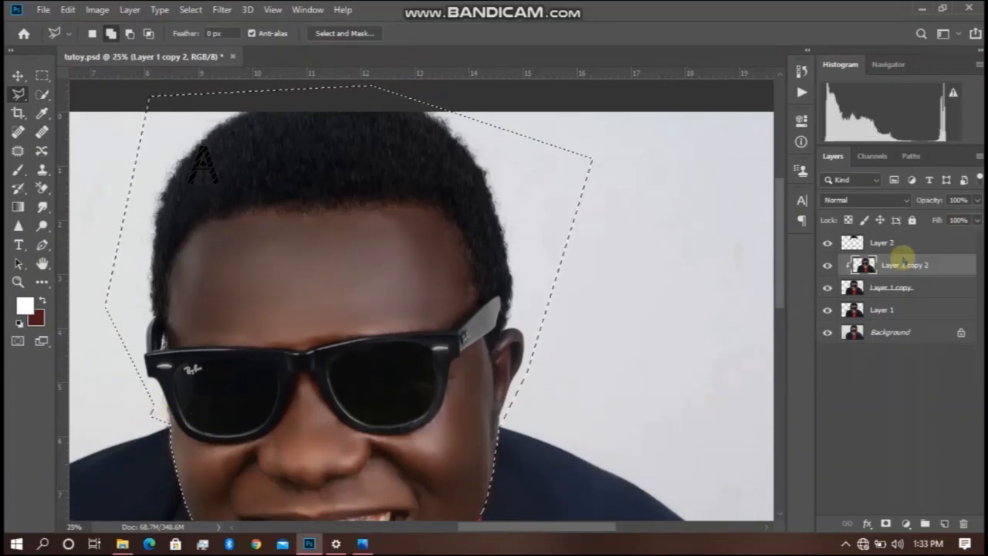
# Copy the selected head from Layer 1 copy 2 to a new layer and move it above Layer 2
pyautogui.hotkey('ctrl', 'j')
pyautogui.moveTo(927, 269); pyautogui.dragTo(912, 240)
pyautogui.hotkey('ctrl', '-')
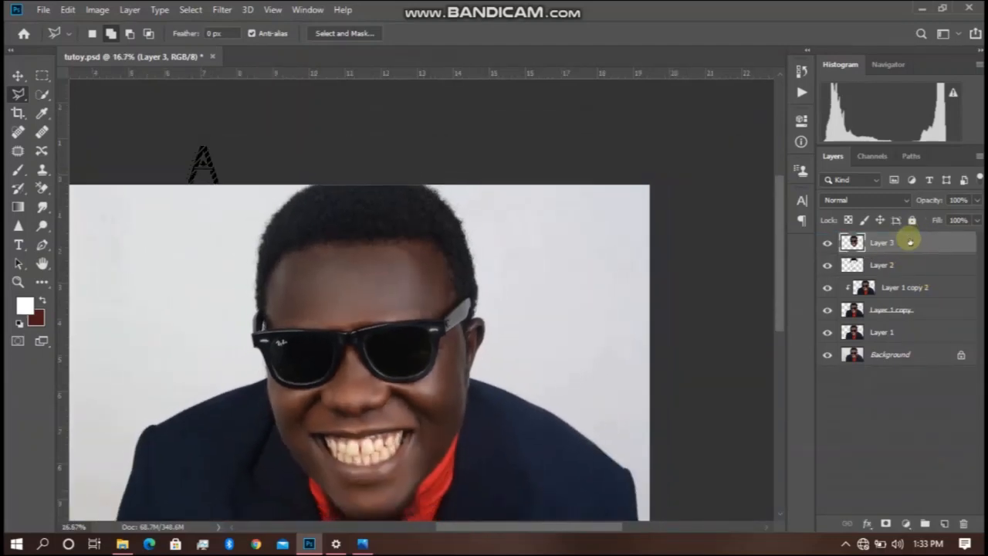
pyautogui.hotkey('ctrl', '-')
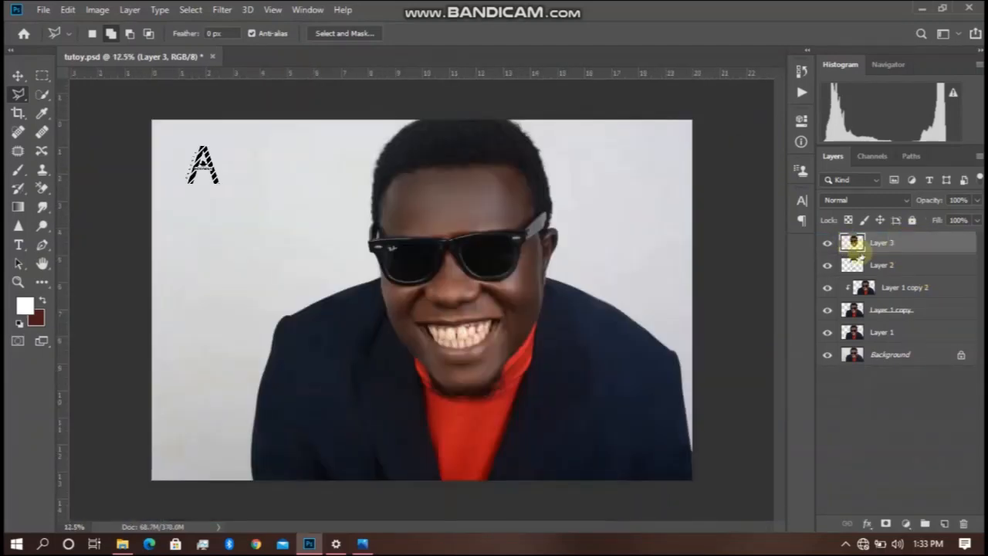
# Load the head outline of Layer 3 as a selection and start a Fill with a custom colour
pyautogui.keyDown('ctrl'); pyautogui.click(854, 244); pyautogui.keyUp('ctrl')
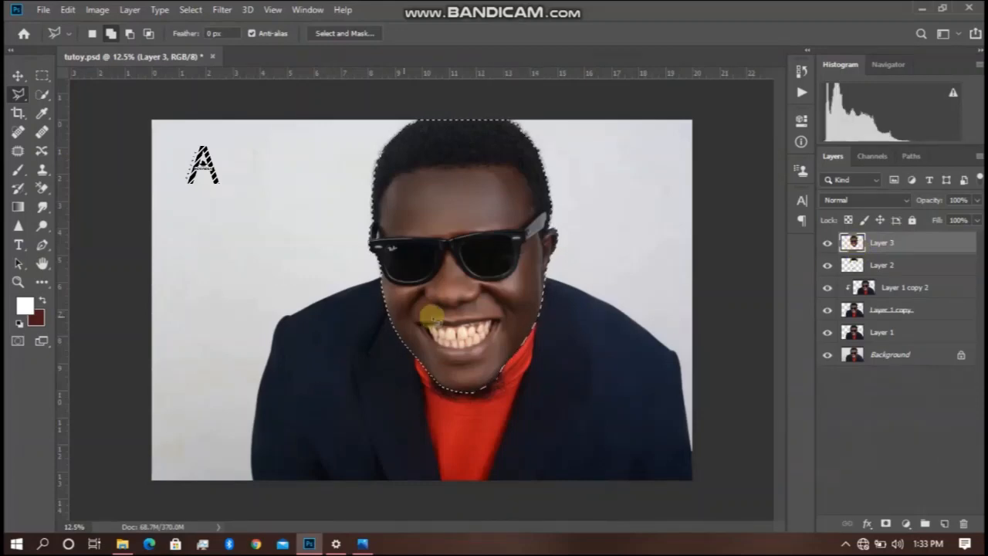
pyautogui.rightClick(427, 313)
pyautogui.click(457, 230)
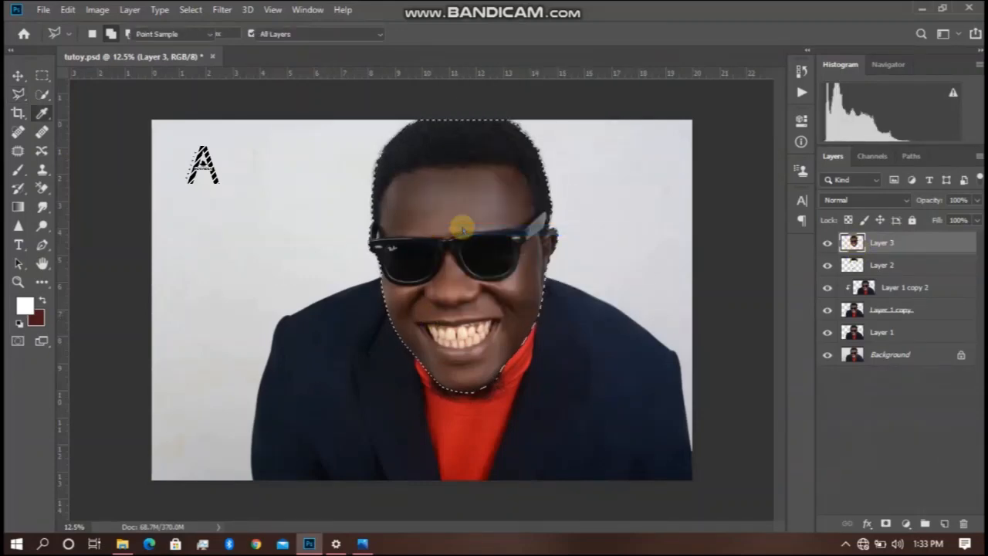
pyautogui.click(520, 164)
pyautogui.click(505, 159)
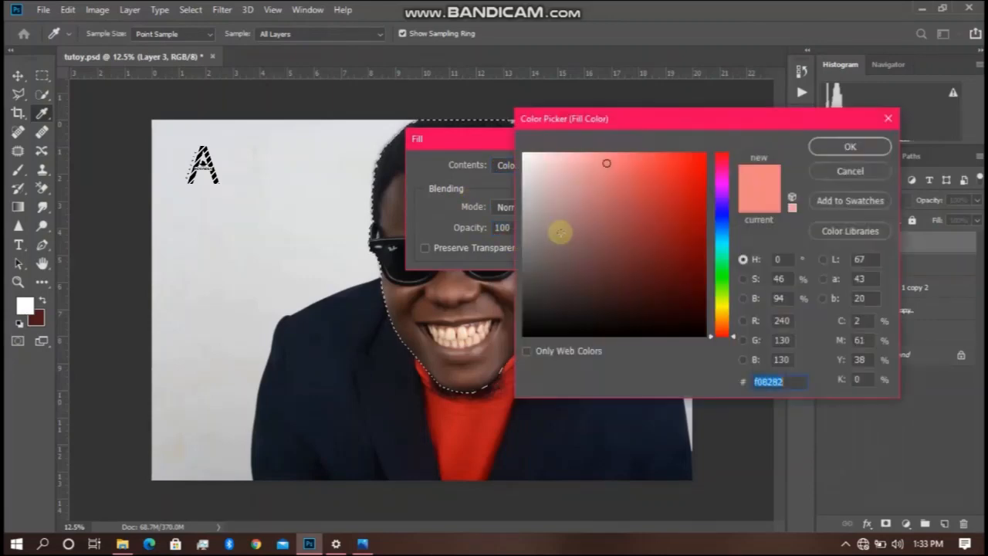
# Choose salmon pink dc7474 as the fill colour
pyautogui.click(572, 200)
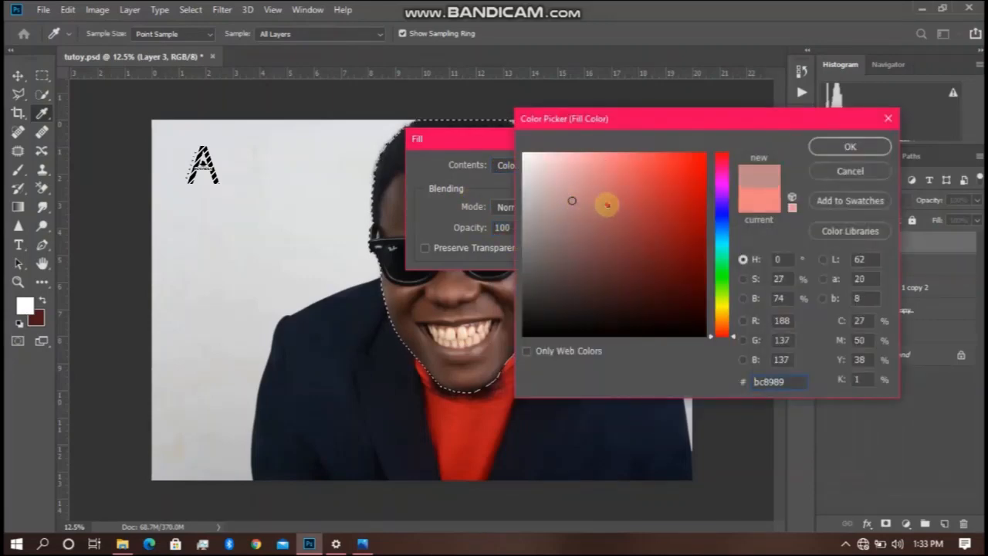
pyautogui.moveTo(607, 204); pyautogui.dragTo(609, 177)
pyautogui.click(843, 148)
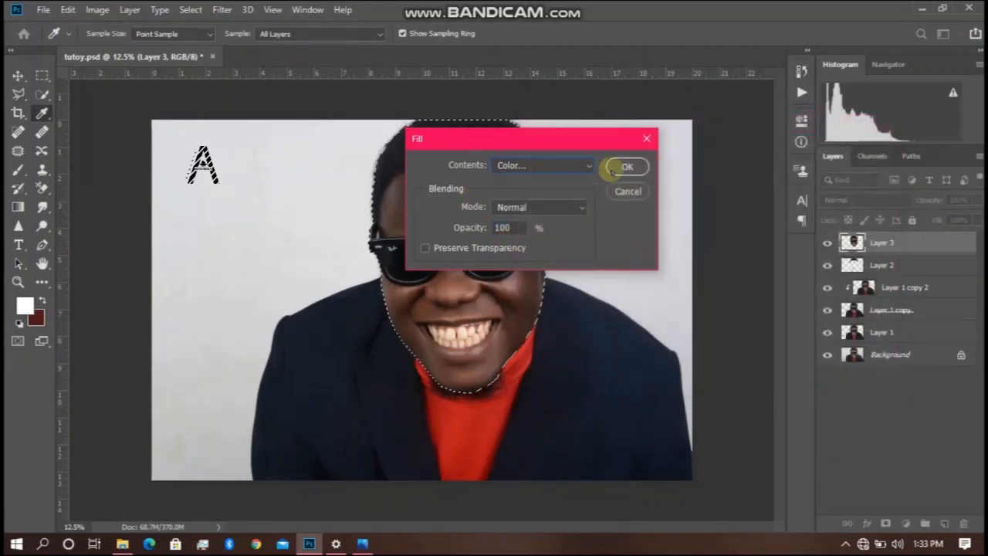
# Fill the head selection on Layer 3 with reddish brown RGB 131, 74, 74 in Normal mode at 100% opacity and deselect
pyautogui.click(522, 166)
pyautogui.click(526, 168)
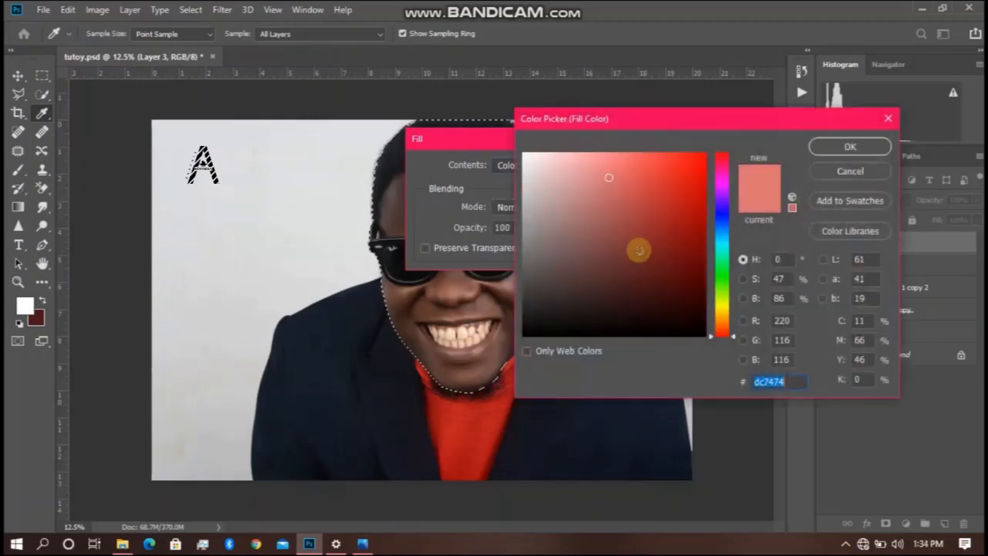
pyautogui.click(589, 235)
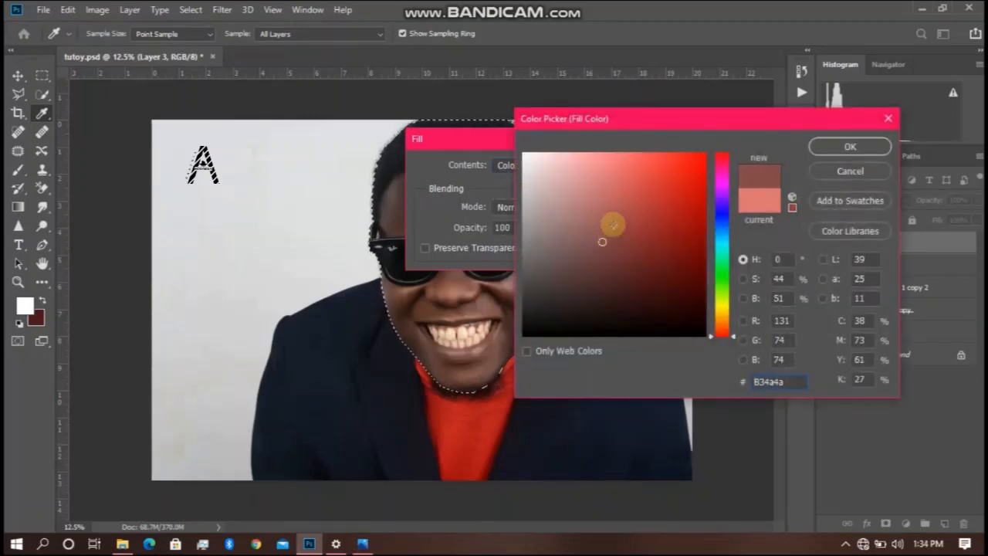
pyautogui.click(827, 149)
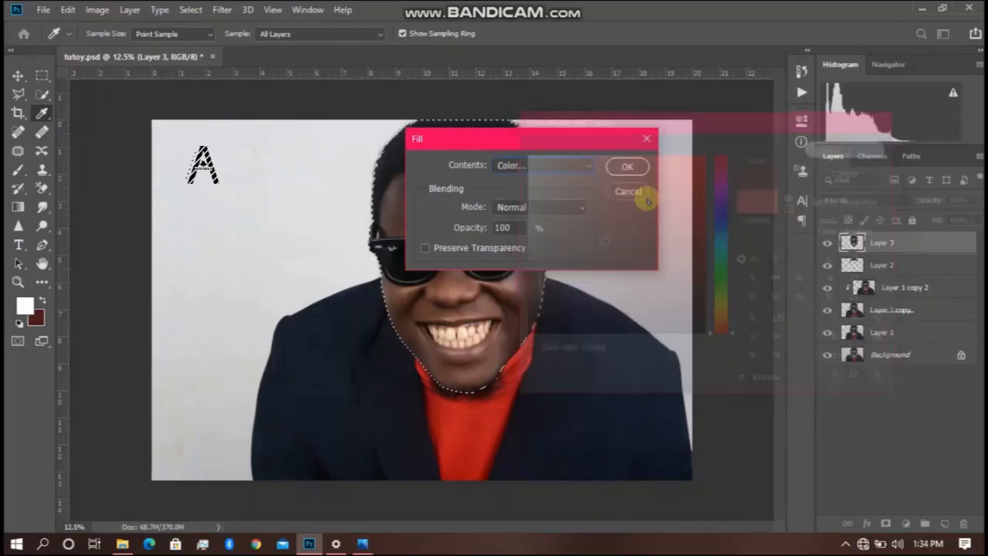
pyautogui.click(627, 165)
pyautogui.hotkey('ctrl', 'd')
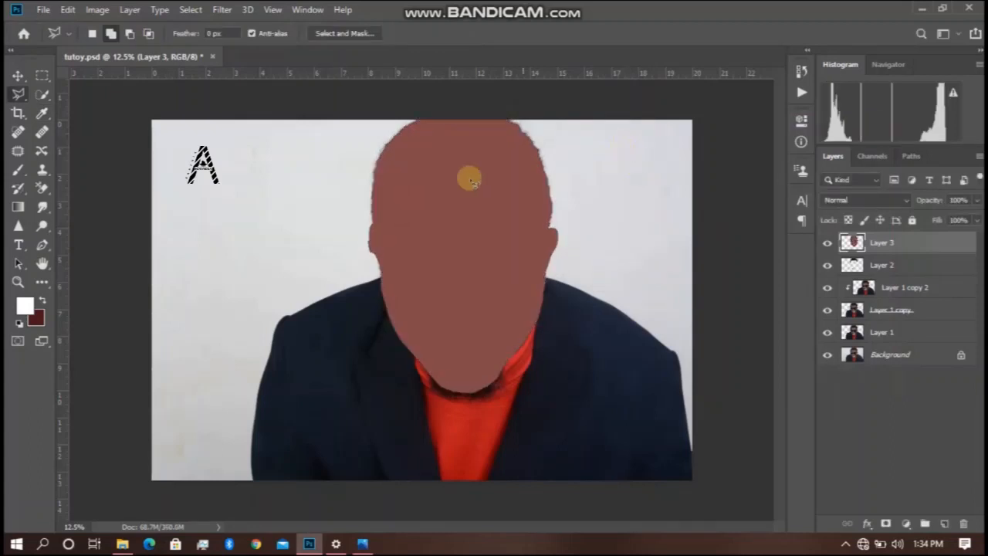
# Set Layer 3's blend mode to Color and lower its opacity to 48%
pyautogui.click(865, 200)
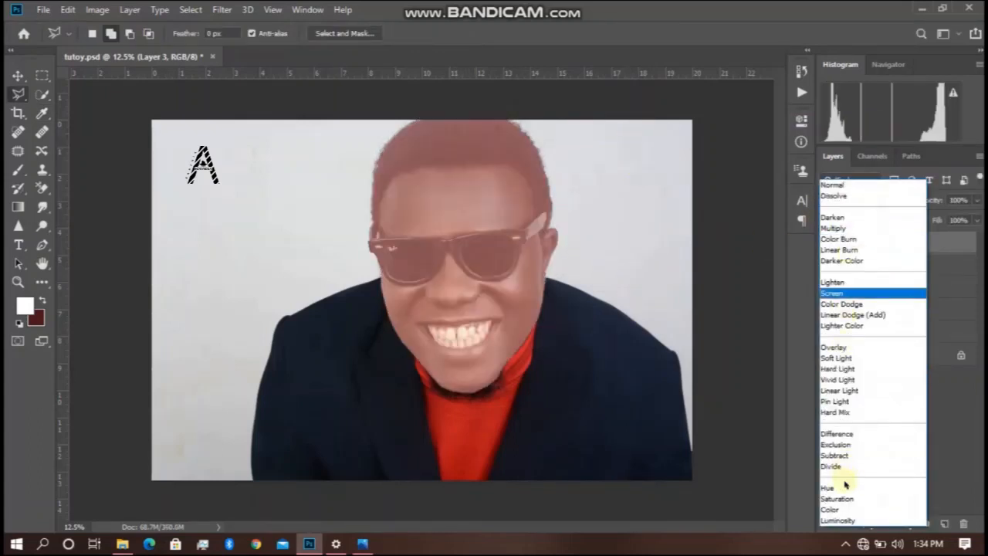
pyautogui.click(829, 509)
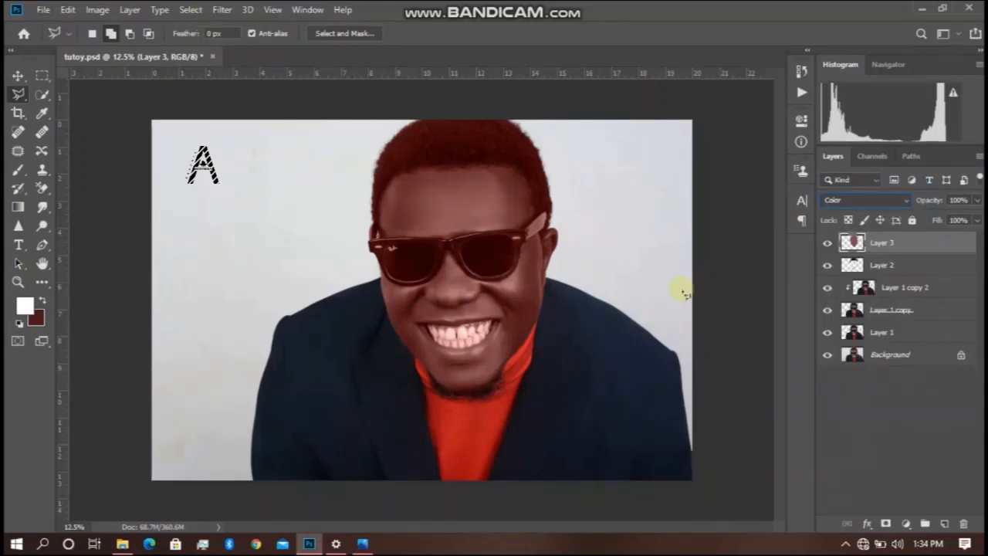
pyautogui.moveTo(977, 200); pyautogui.dragTo(941, 219)
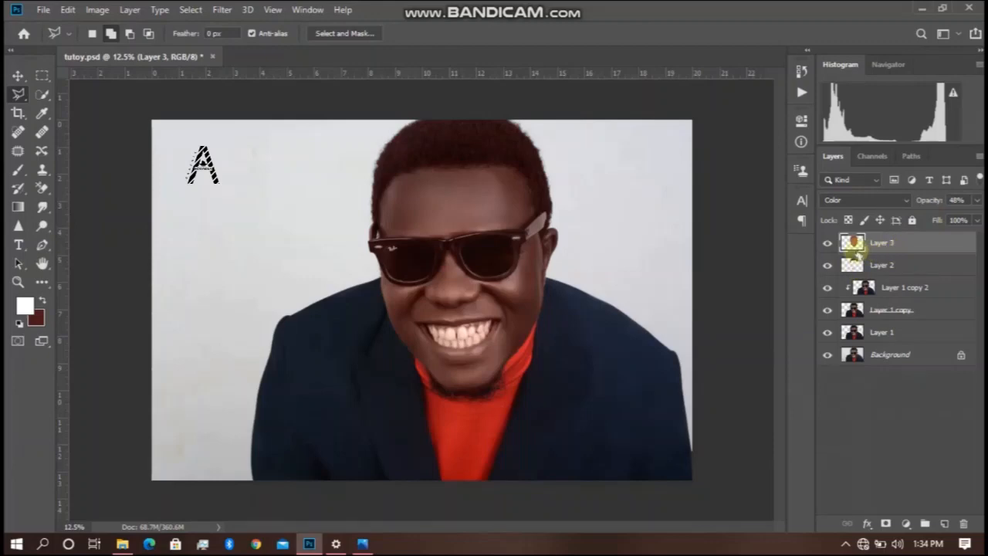
# Load Layer 3's head outline as a selection and refill it with a lighter salmon pink in Normal mode at 100% opacity
pyautogui.keyDown('ctrl'); pyautogui.click(856, 249); pyautogui.keyUp('ctrl')
pyautogui.rightClick(467, 241)
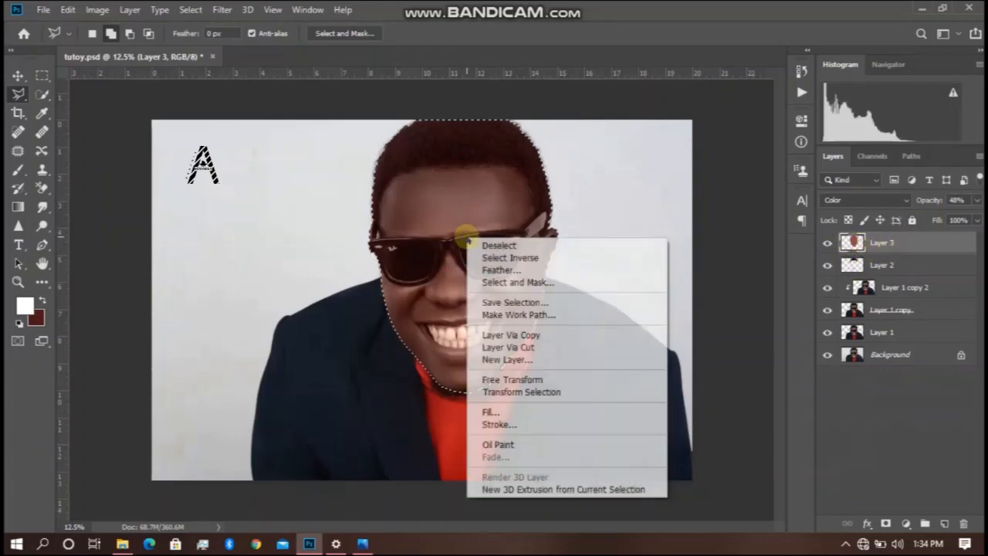
pyautogui.click(493, 411)
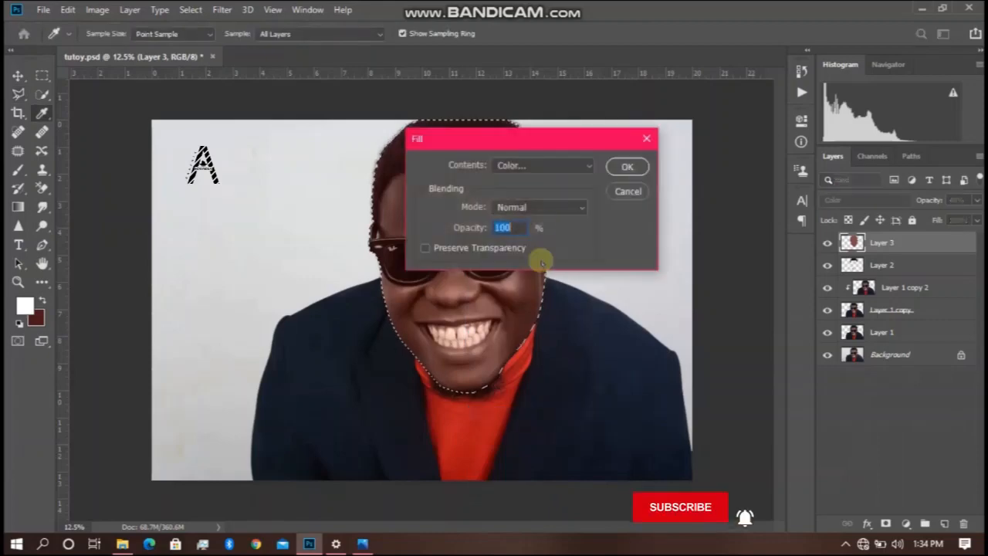
pyautogui.click(536, 165)
pyautogui.click(536, 166)
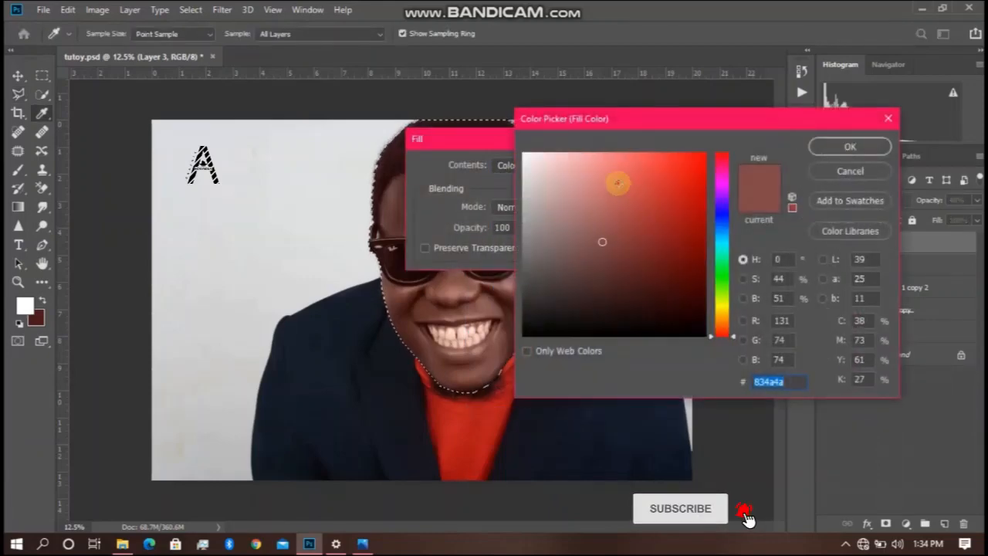
pyautogui.click(618, 183)
pyautogui.click(817, 146)
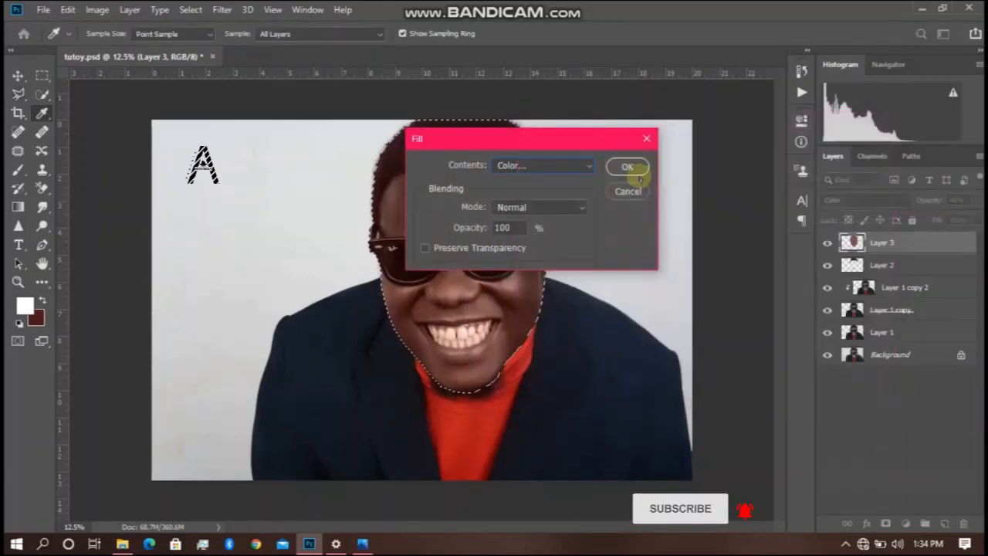
pyautogui.click(628, 166)
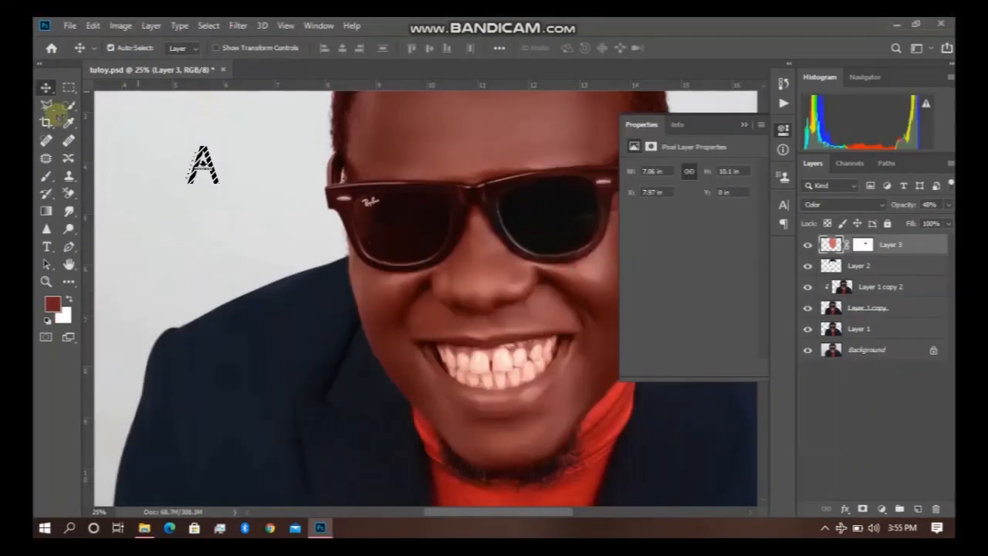
# Outline the sunglasses with the Polygonal Lasso, delete the tint inside them from Layer 3, and deselect
pyautogui.moveTo(46, 104); pyautogui.dragTo(81, 116)
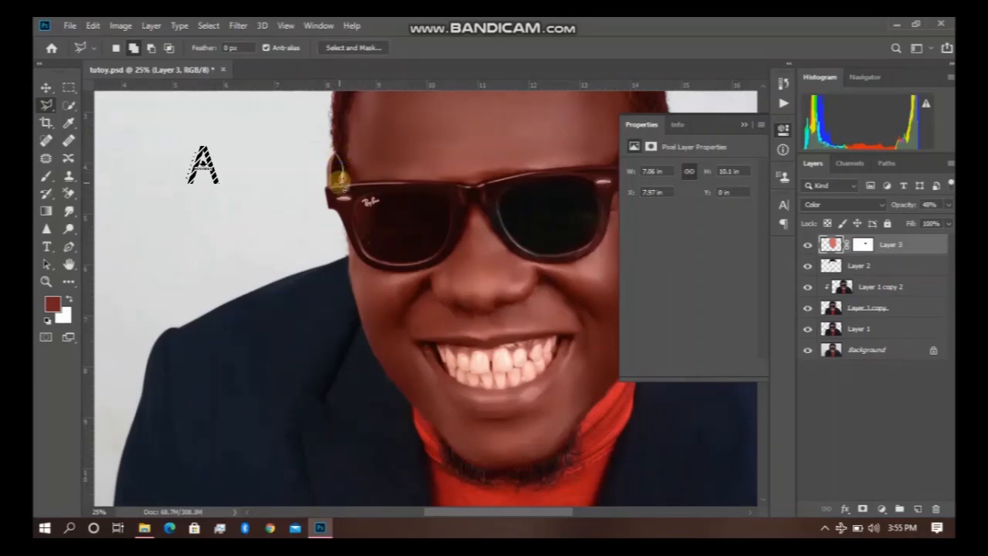
pyautogui.click(340, 180)
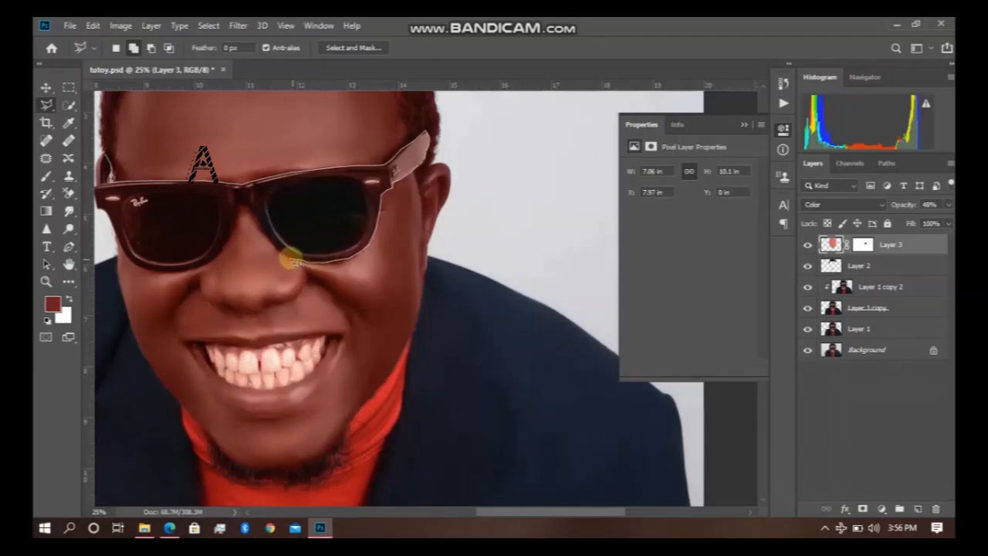
pyautogui.moveTo(288, 255)
pyautogui.mouseDown()
pyautogui.moveTo(250, 204)
pyautogui.moveTo(230, 247)
pyautogui.moveTo(163, 275)
pyautogui.mouseUp()
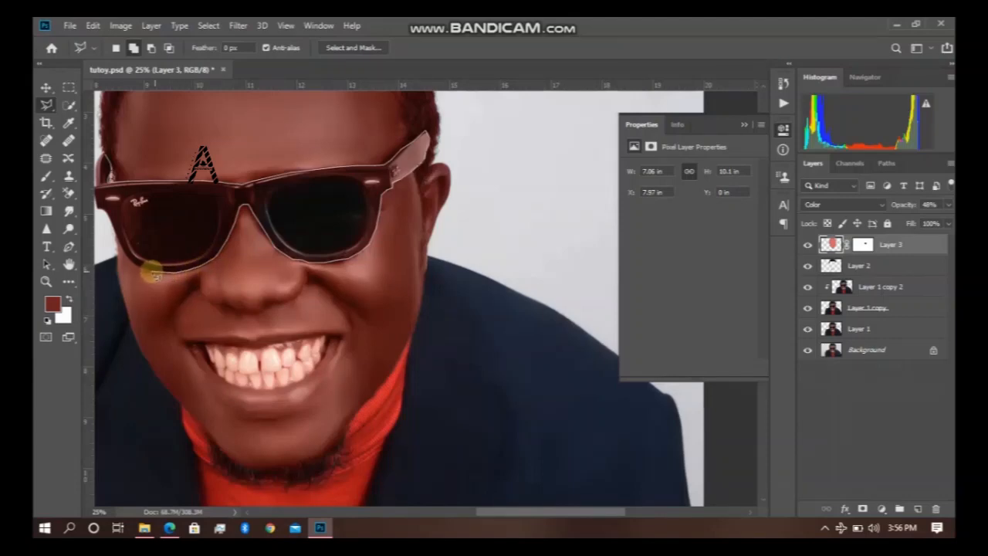
pyautogui.moveTo(150, 270)
pyautogui.mouseDown()
pyautogui.moveTo(132, 264)
pyautogui.moveTo(121, 238)
pyautogui.mouseUp()
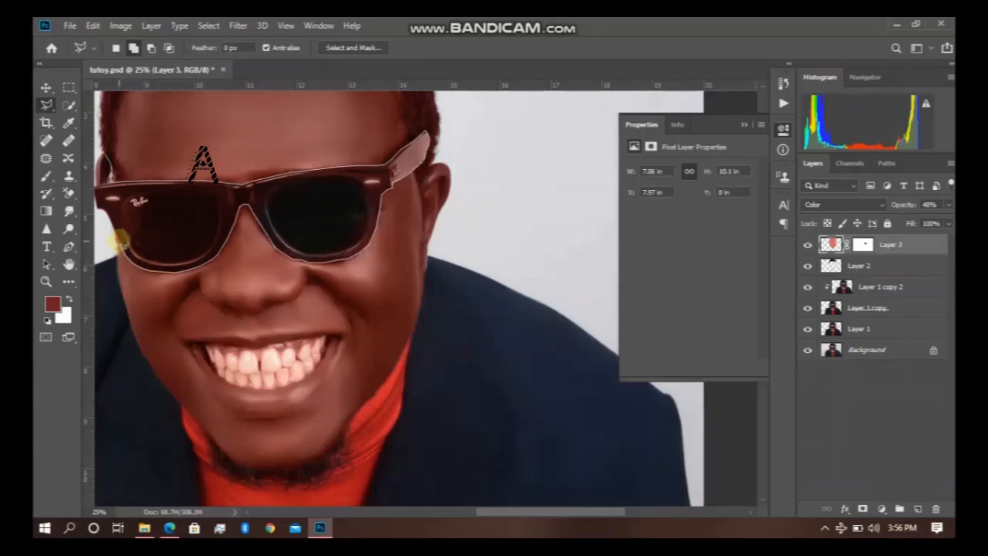
pyautogui.moveTo(115, 228)
pyautogui.mouseDown()
pyautogui.moveTo(37, 182)
pyautogui.moveTo(274, 259)
pyautogui.moveTo(322, 247)
pyautogui.moveTo(288, 162)
pyautogui.moveTo(350, 122)
pyautogui.moveTo(390, 154)
pyautogui.mouseUp()
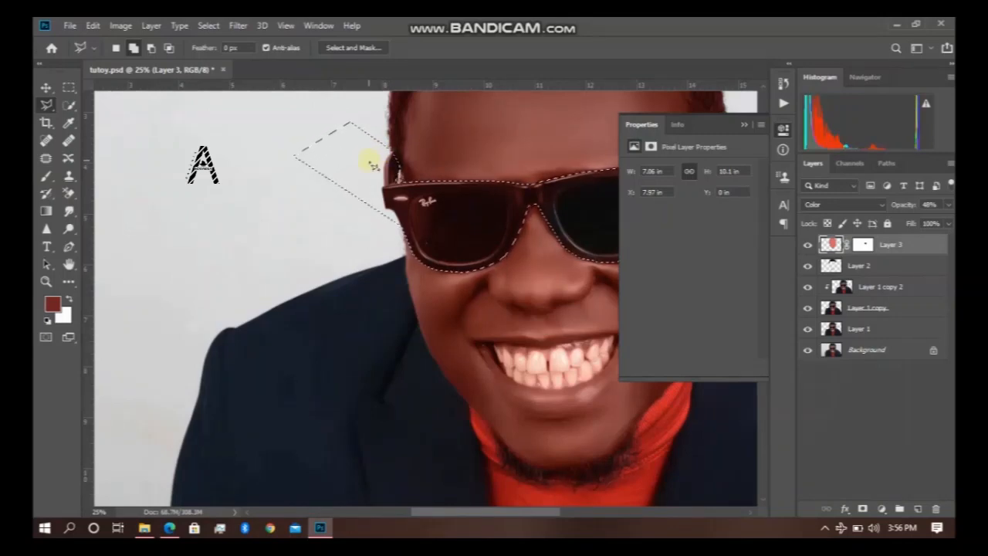
pyautogui.press('Delete')
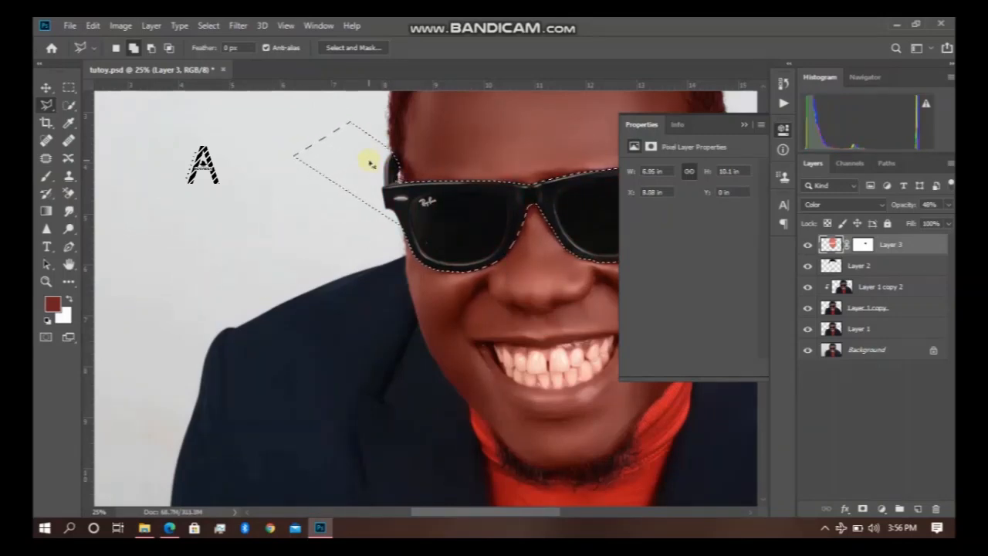
pyautogui.hotkey('ctrl', 'd')
pyautogui.hotkey('ctrl', '-')
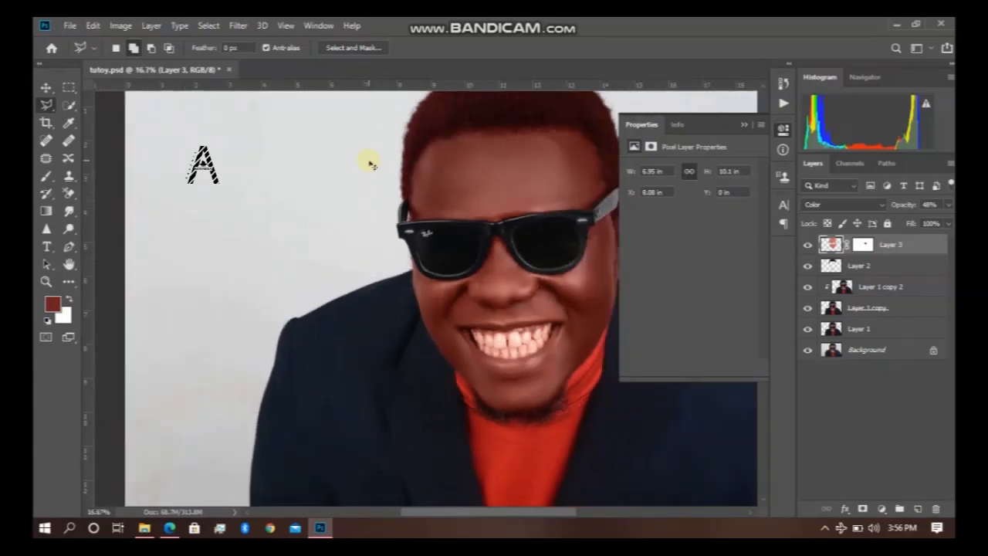
# Outline the teeth with the Polygonal Lasso and remove the tint over them from Layer 3
pyautogui.hotkey('ctrl', '+')
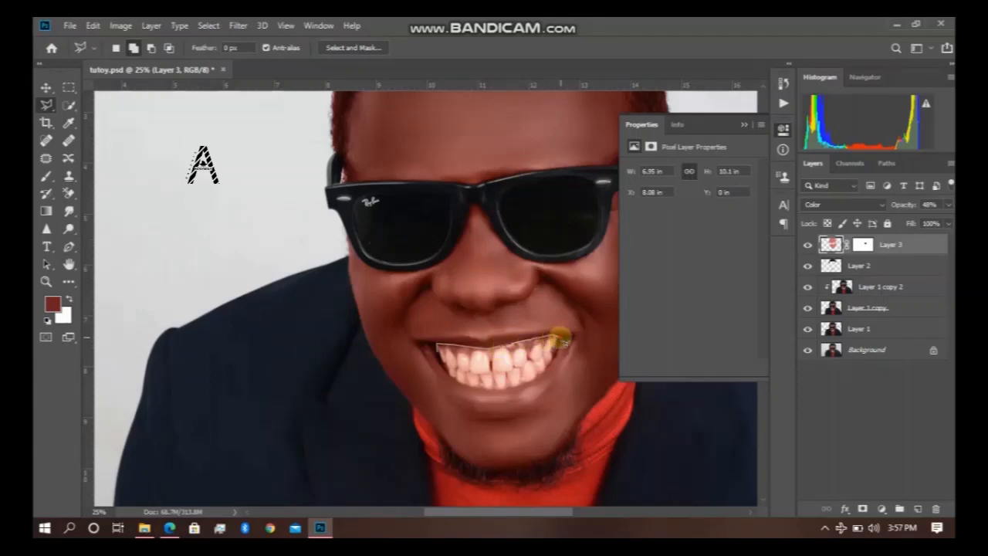
pyautogui.click(559, 339)
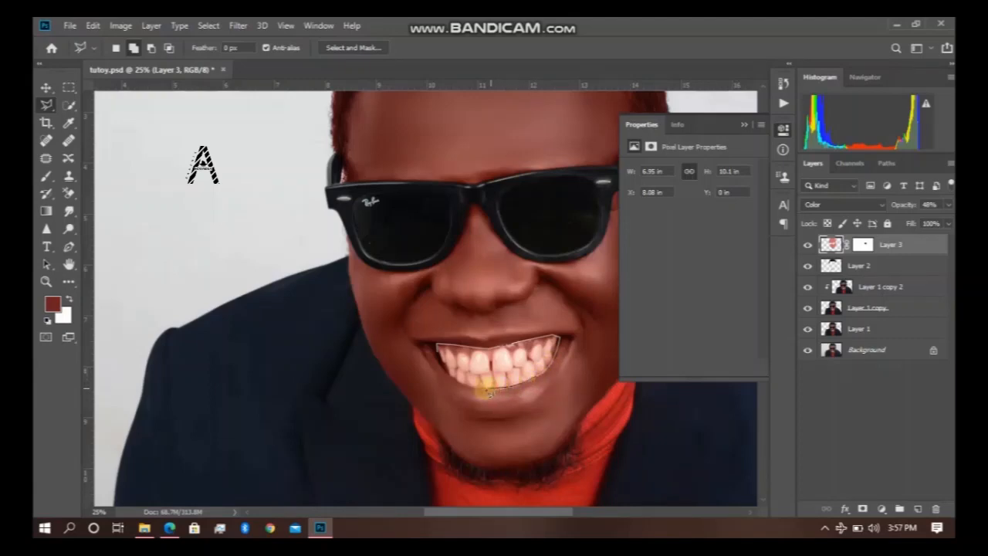
pyautogui.click(450, 375)
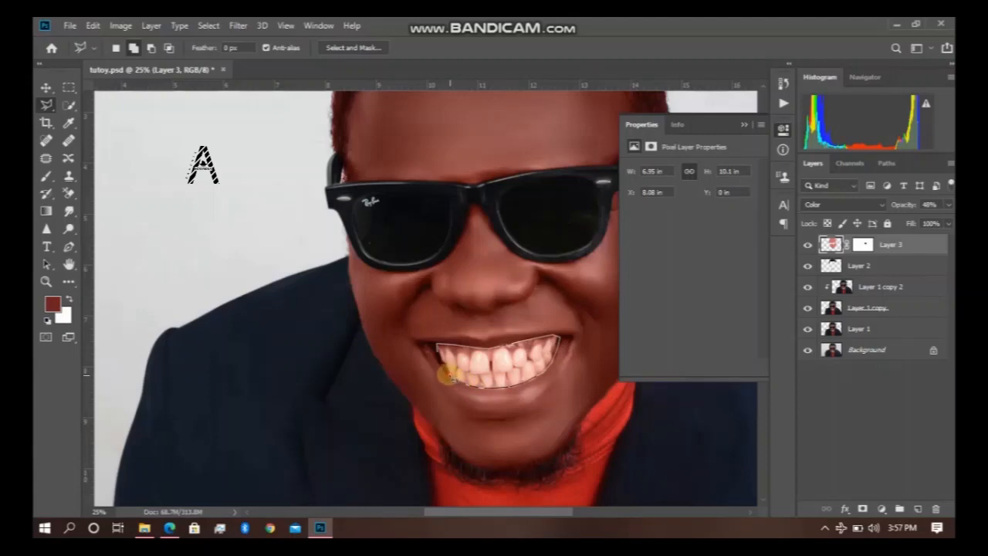
pyautogui.click(443, 366)
pyautogui.click(436, 353)
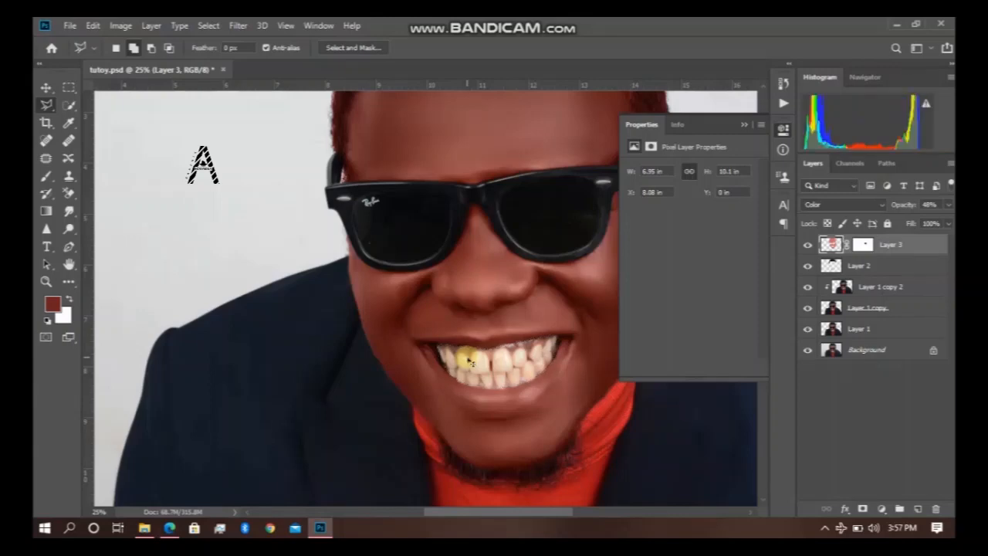
pyautogui.hotkey('ctrl', '-')
pyautogui.hotkey('ctrl', '-')
pyautogui.hotkey('ctrl', '-')
pyautogui.hotkey('ctrl', '+')
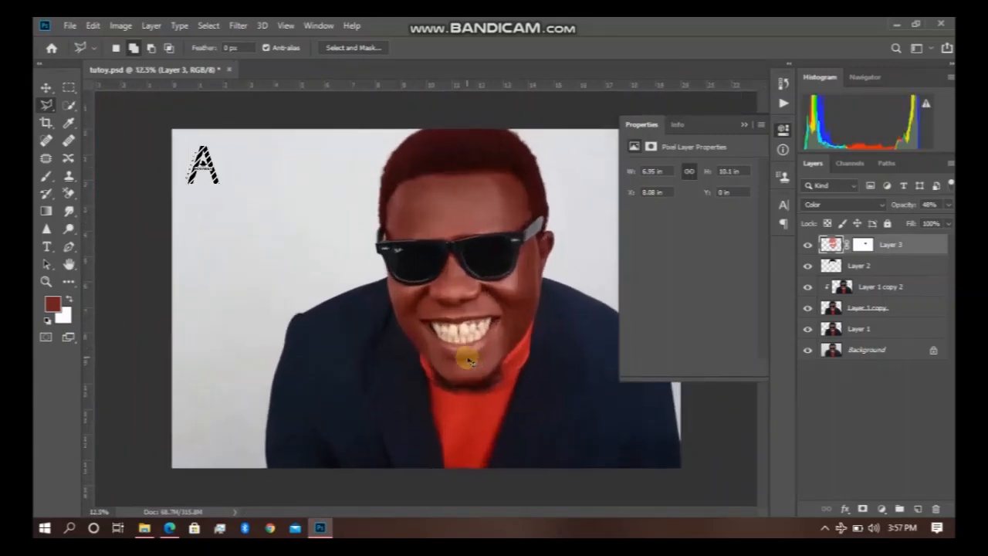
# Create a new layer above Layer 3 and select the upper gums between the lip and the teeth with the Polygonal Lasso
pyautogui.hotkey('ctrl', '+')
pyautogui.hotkey('ctrl', '+')
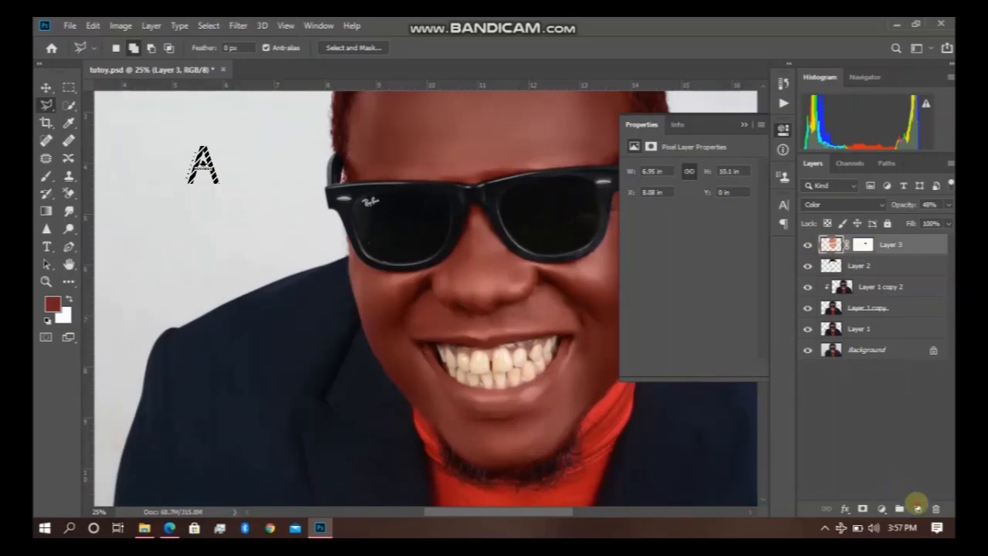
pyautogui.click(918, 508)
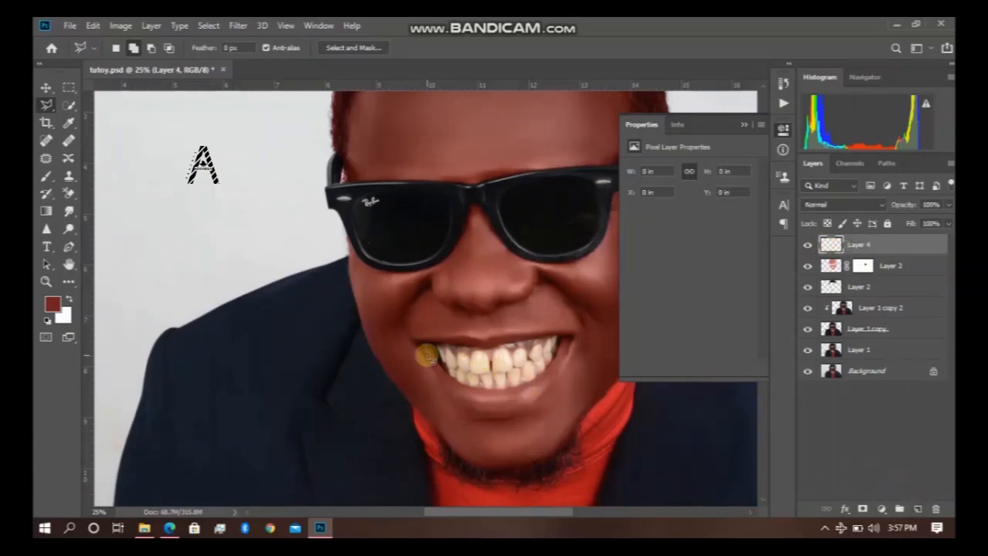
pyautogui.hotkey('ctrl', '+')
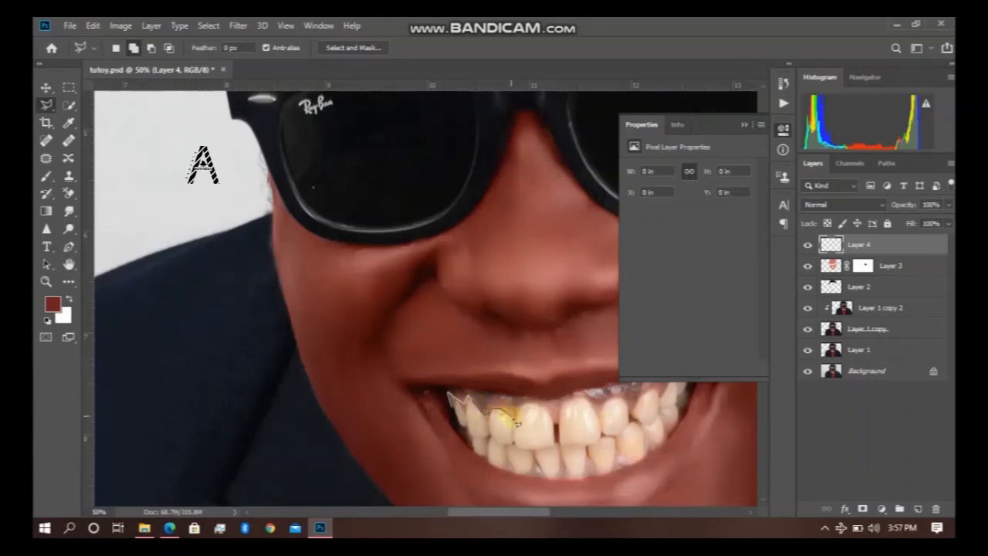
pyautogui.click(527, 403)
pyautogui.click(546, 407)
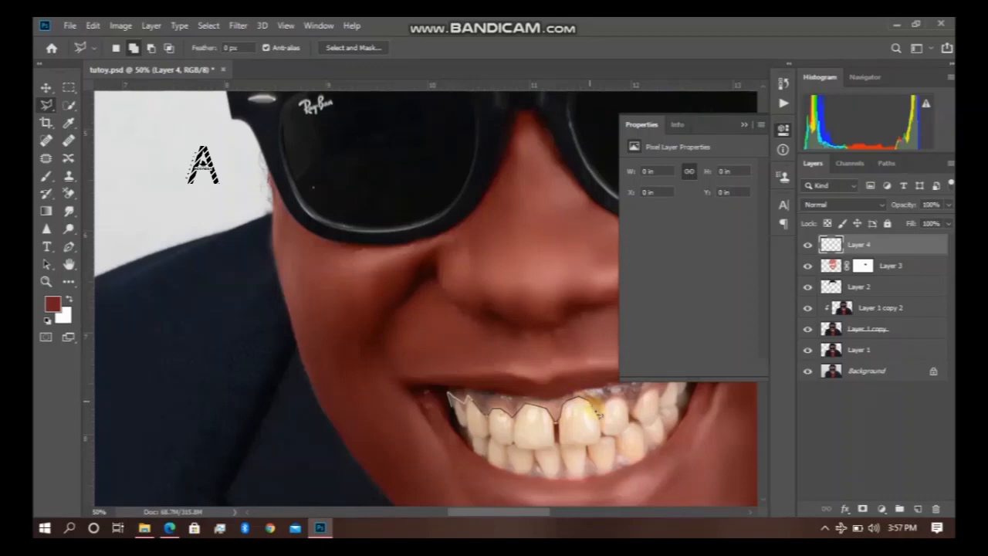
pyautogui.click(601, 410)
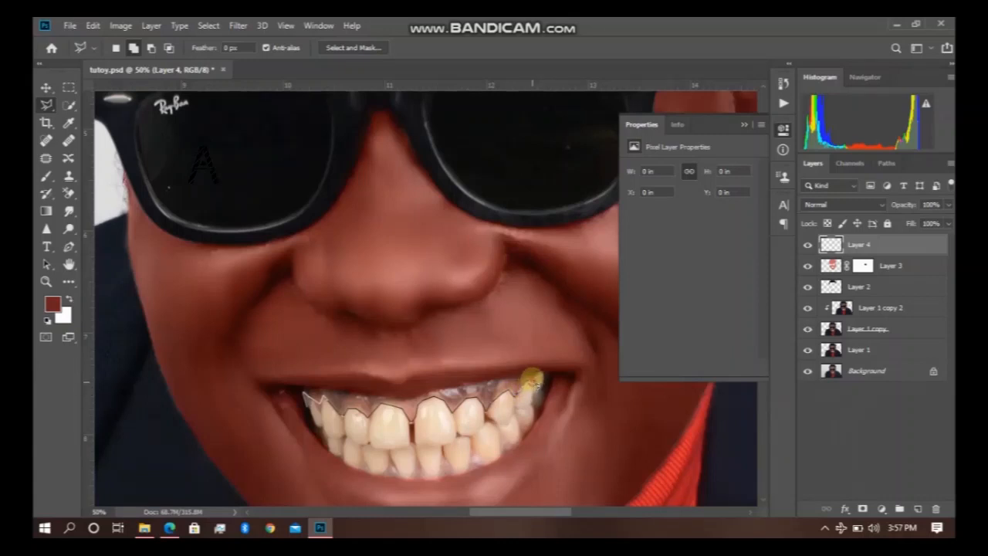
pyautogui.click(534, 375)
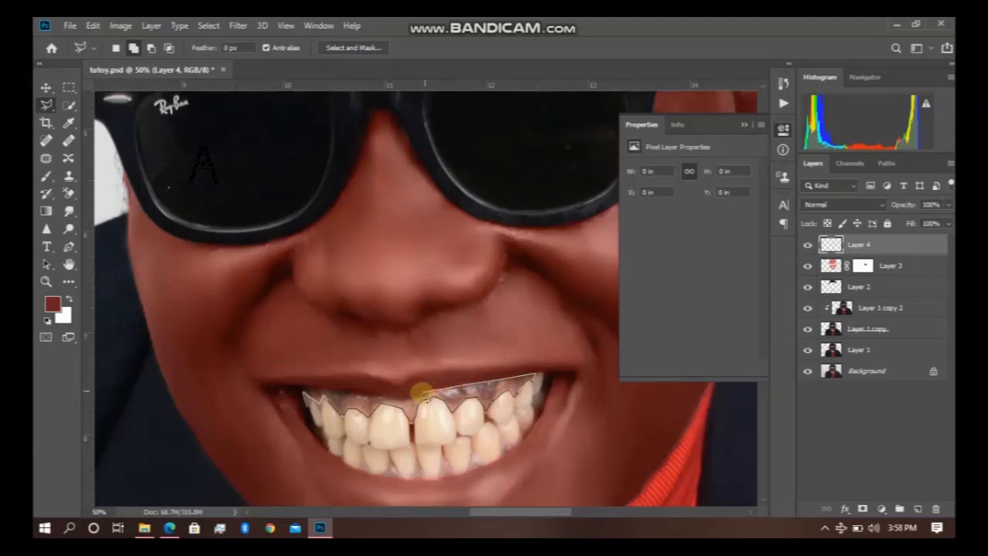
pyautogui.click(409, 397)
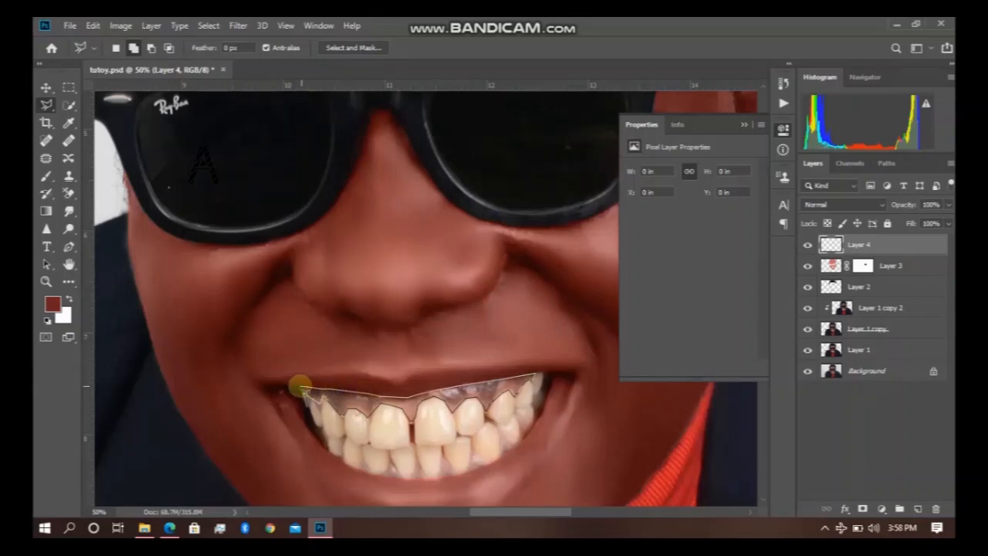
pyautogui.click(299, 387)
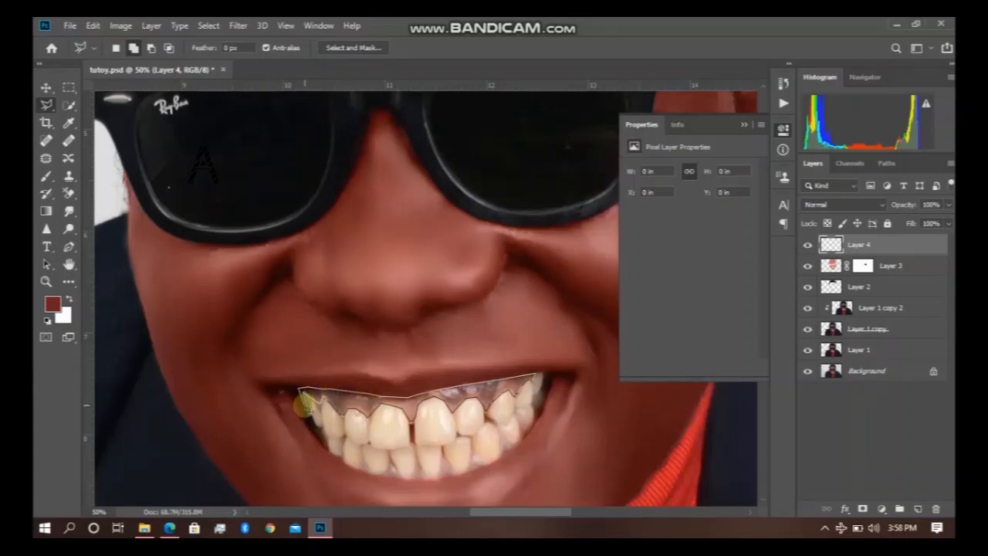
pyautogui.doubleClick(305, 402)
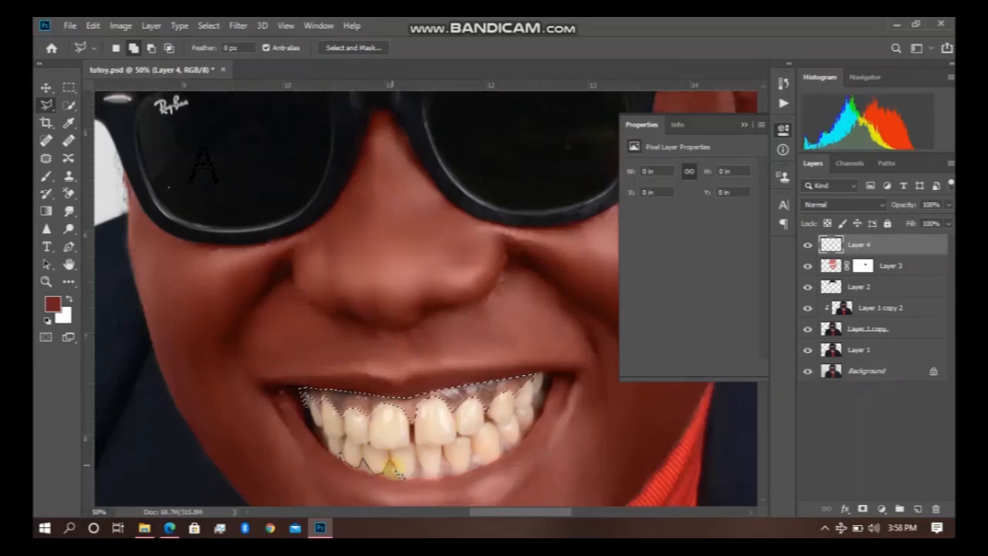
# Add the area along the lower gums to the selection and subtract the lower teeth from it
pyautogui.moveTo(407, 478)
pyautogui.mouseDown()
pyautogui.moveTo(430, 484)
pyautogui.moveTo(454, 469)
pyautogui.mouseUp()
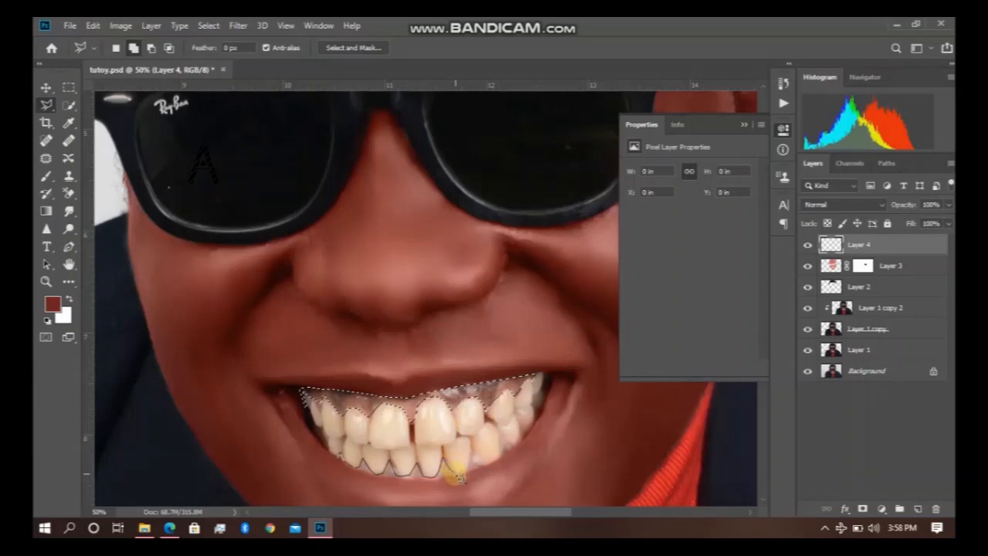
pyautogui.moveTo(456, 474)
pyautogui.mouseDown()
pyautogui.moveTo(473, 451)
pyautogui.moveTo(501, 452)
pyautogui.mouseUp()
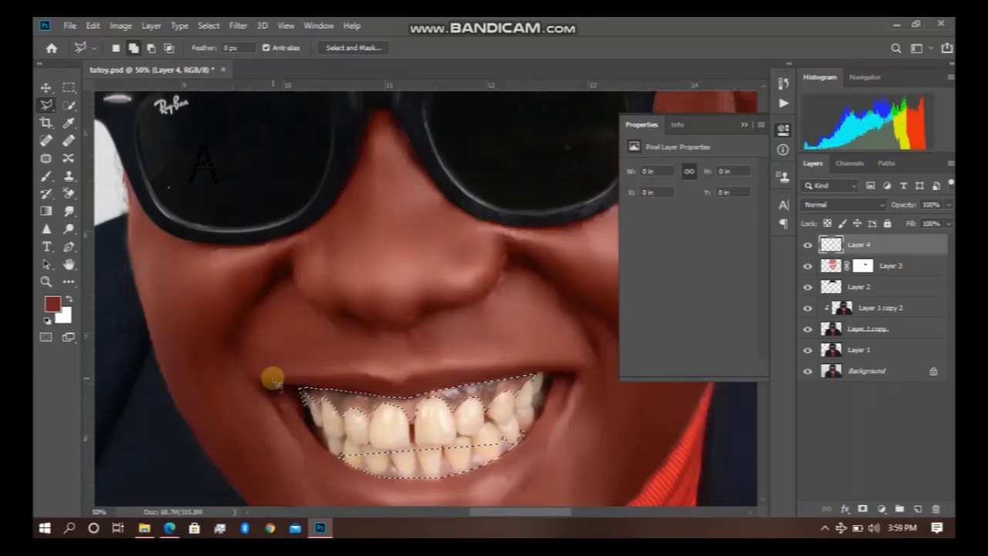
pyautogui.click(151, 47)
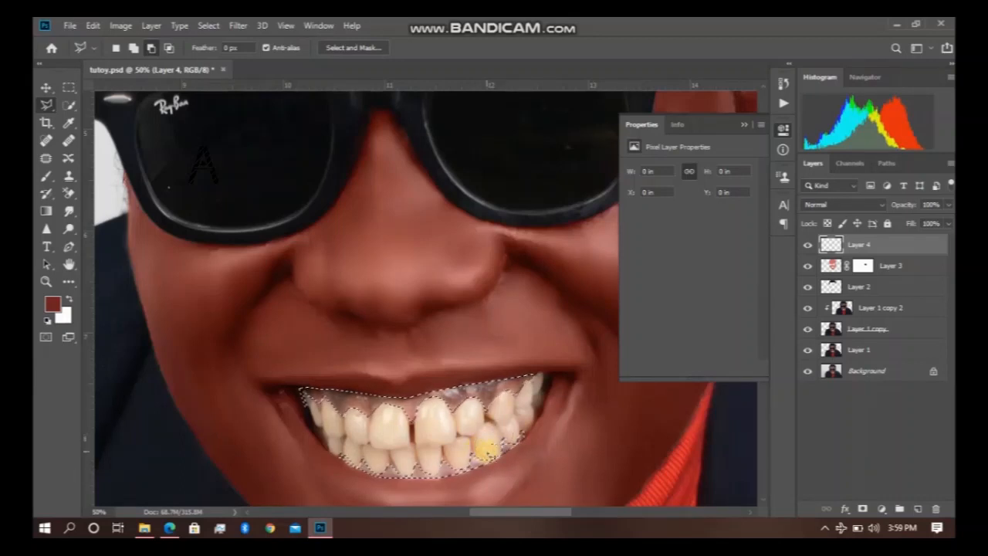
# Restore the gum selection, fill it with dark red #520404 on Layer 4, and deselect
pyautogui.hotkey('ctrl', 'd')
pyautogui.hotkey('ctrl', '-')
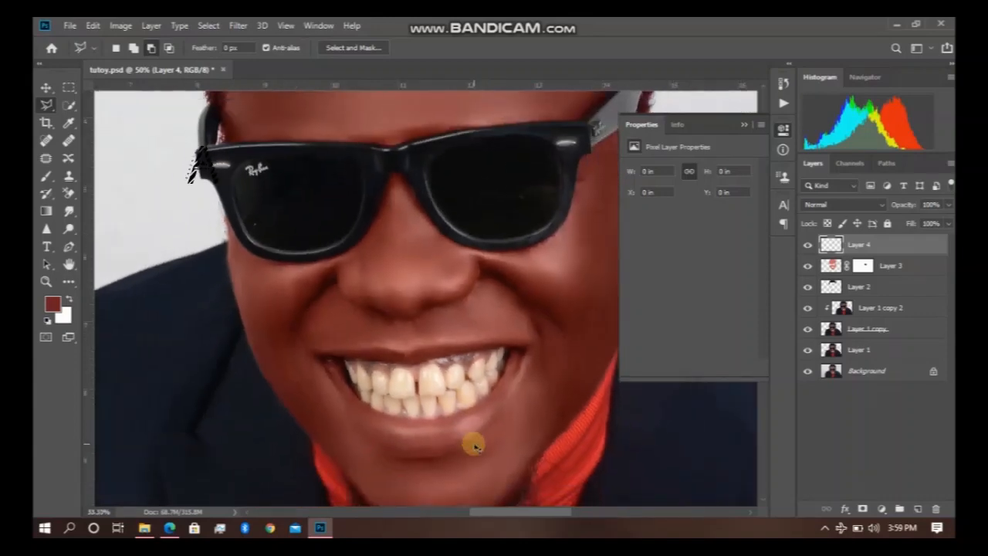
pyautogui.hotkey('ctrl', '-')
pyautogui.hotkey('ctrl', 'shift', 'd')
pyautogui.rightClick(402, 363)
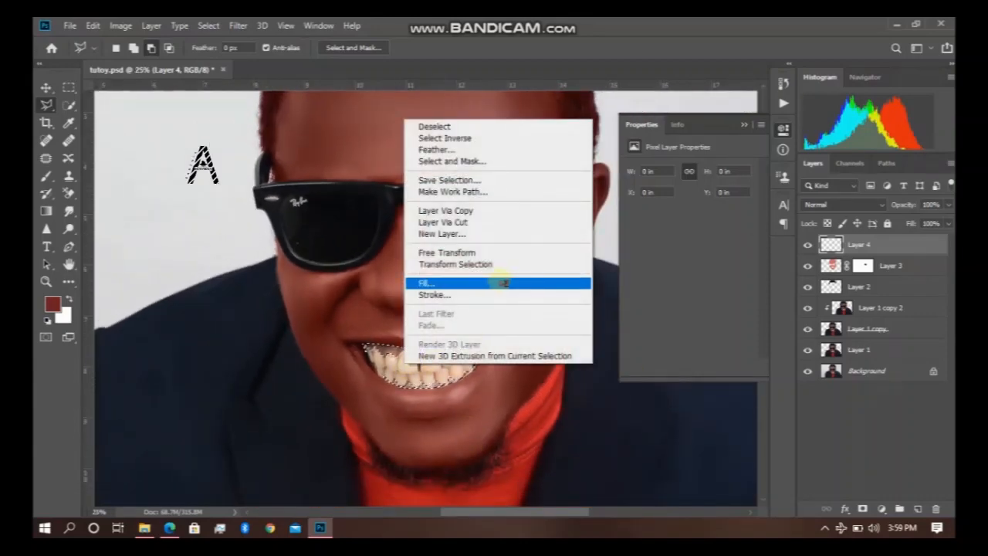
pyautogui.click(502, 284)
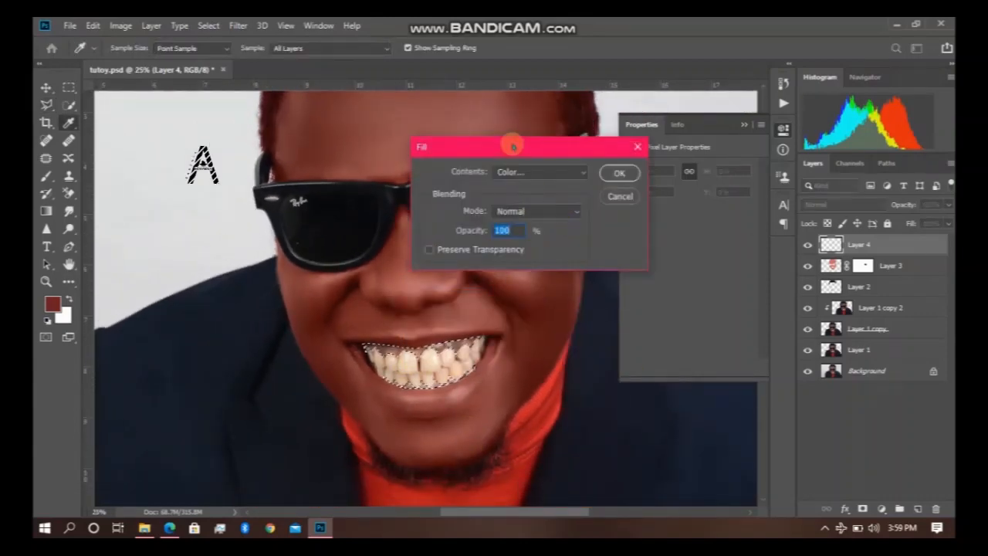
pyautogui.click(526, 170)
pyautogui.click(578, 220)
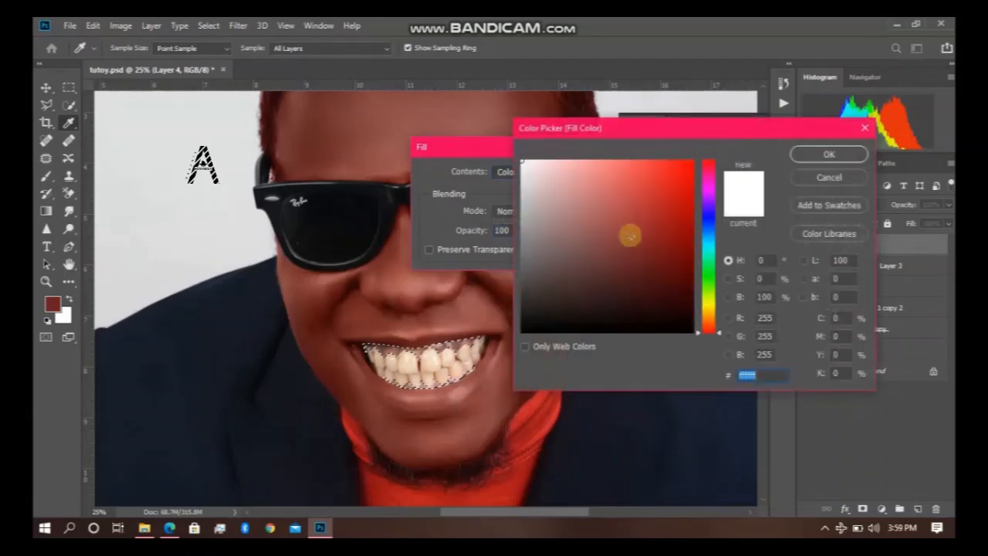
pyautogui.moveTo(666, 251); pyautogui.dragTo(685, 276)
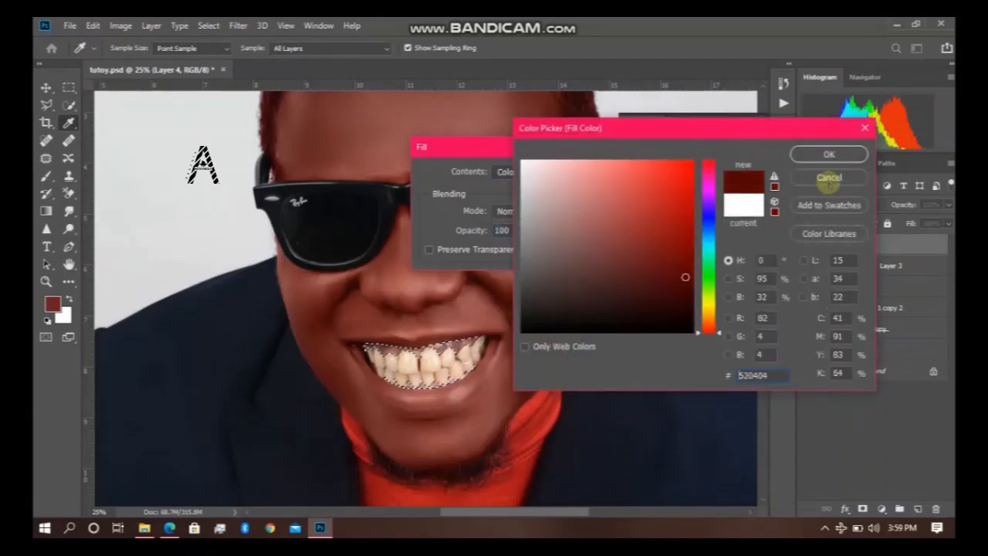
pyautogui.click(828, 155)
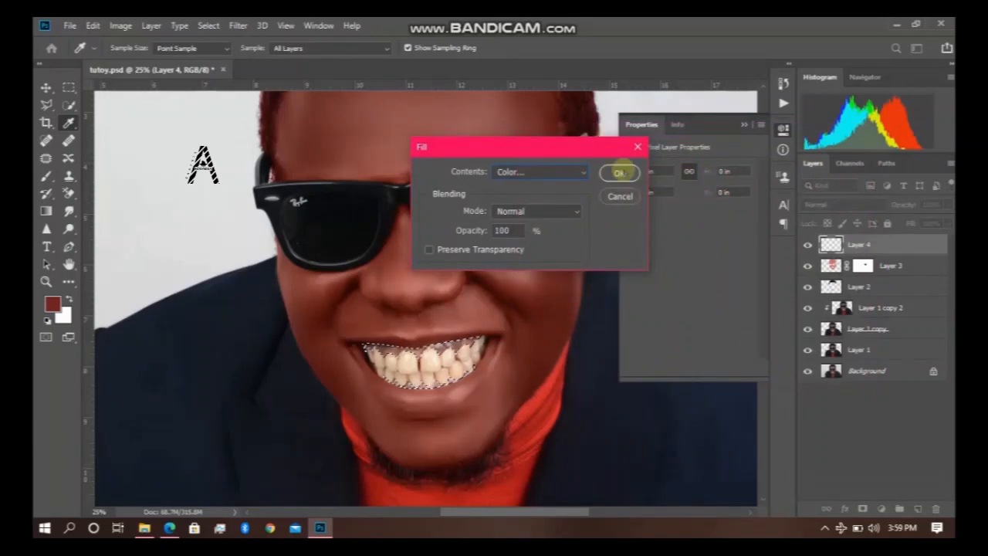
pyautogui.click(619, 172)
pyautogui.press('l')
pyautogui.hotkey('ctrl', 'd')
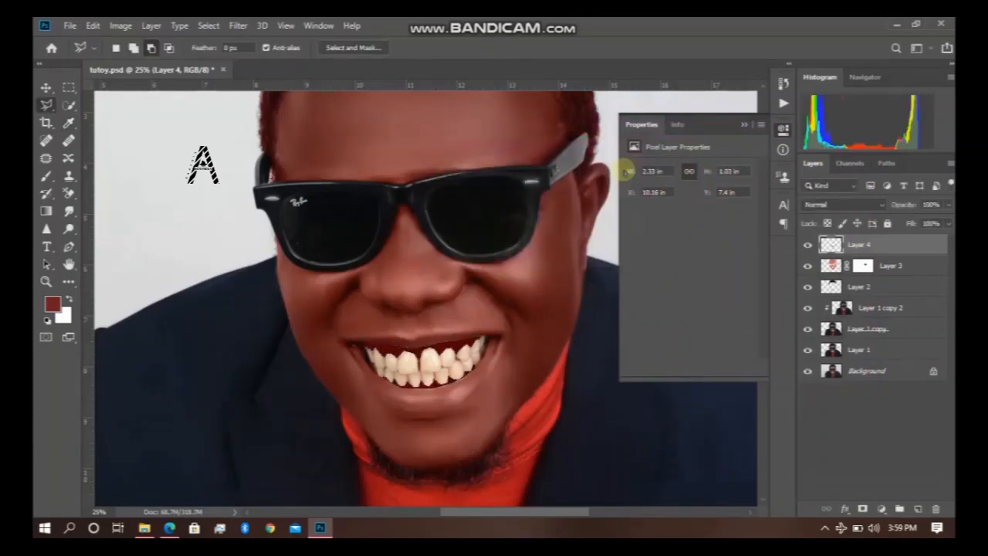
# Set Layer 4's blend mode to Color and compare the gums with the layer hidden and shown
pyautogui.click(863, 204)
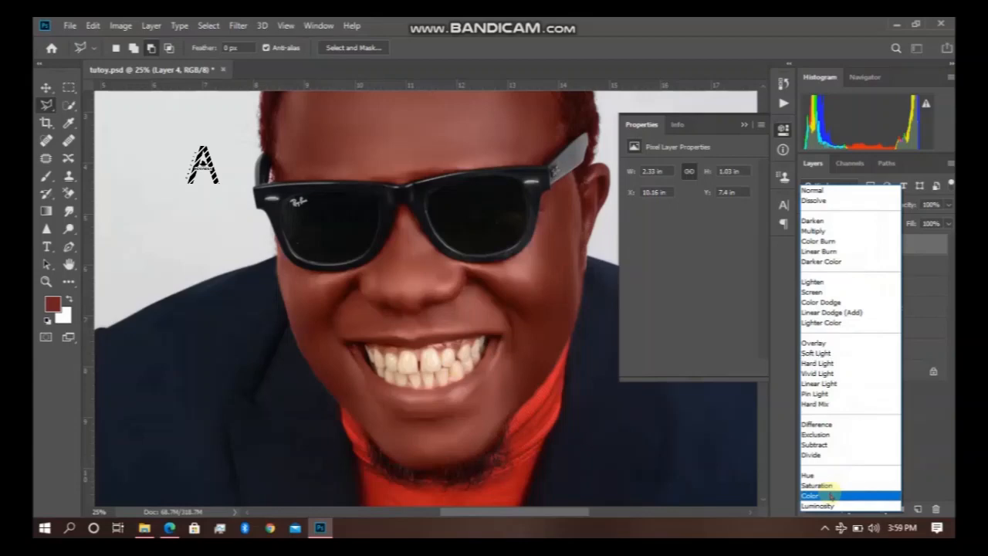
pyautogui.click(832, 495)
pyautogui.click(807, 244)
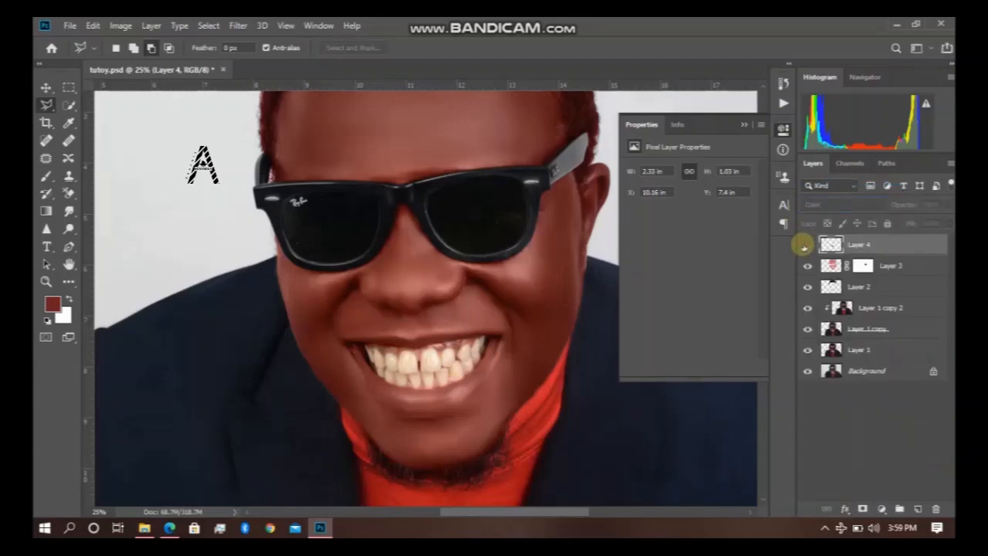
pyautogui.click(805, 245)
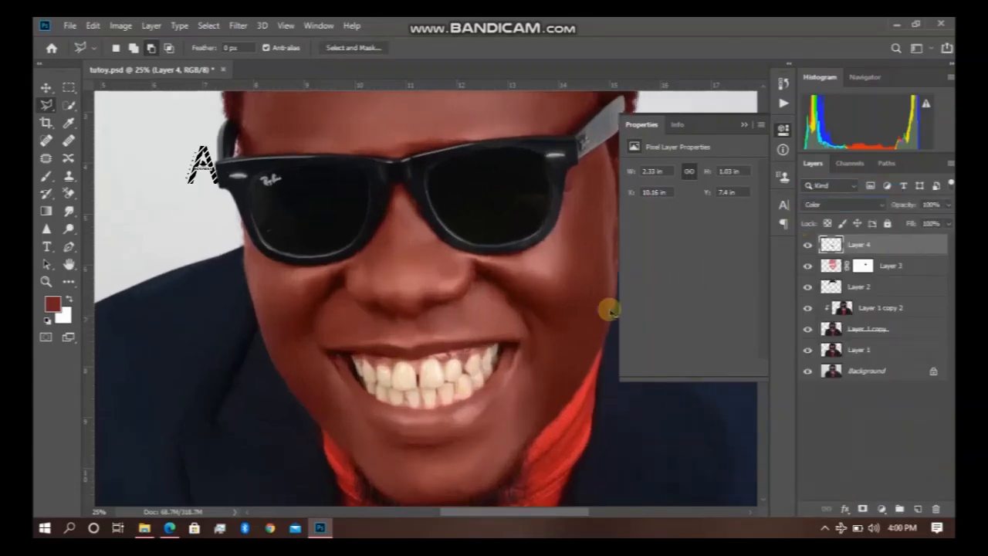
# Outline all the upper and lower teeth with the Polygonal Lasso, following the gum line, and close the selection
pyautogui.hotkey('ctrl', '+')
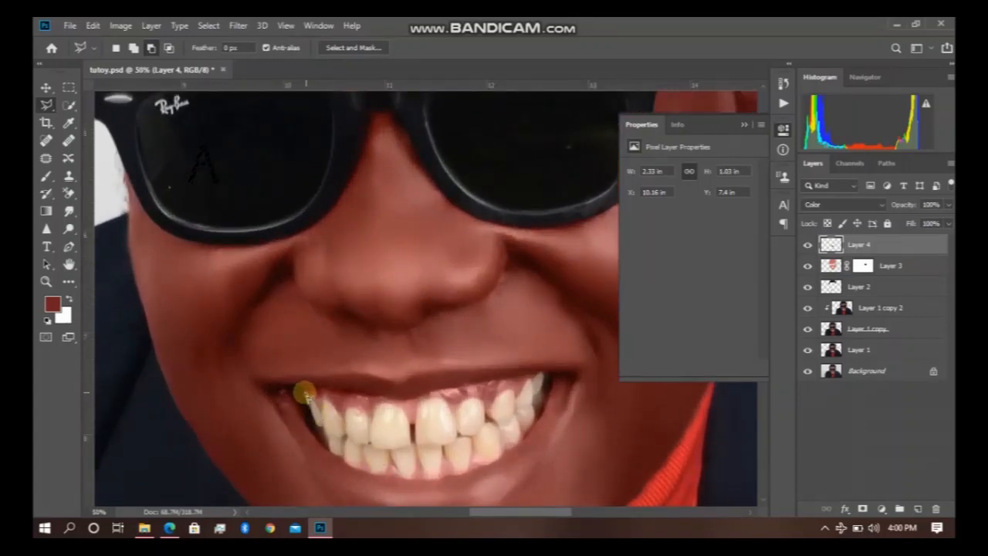
pyautogui.click(305, 392)
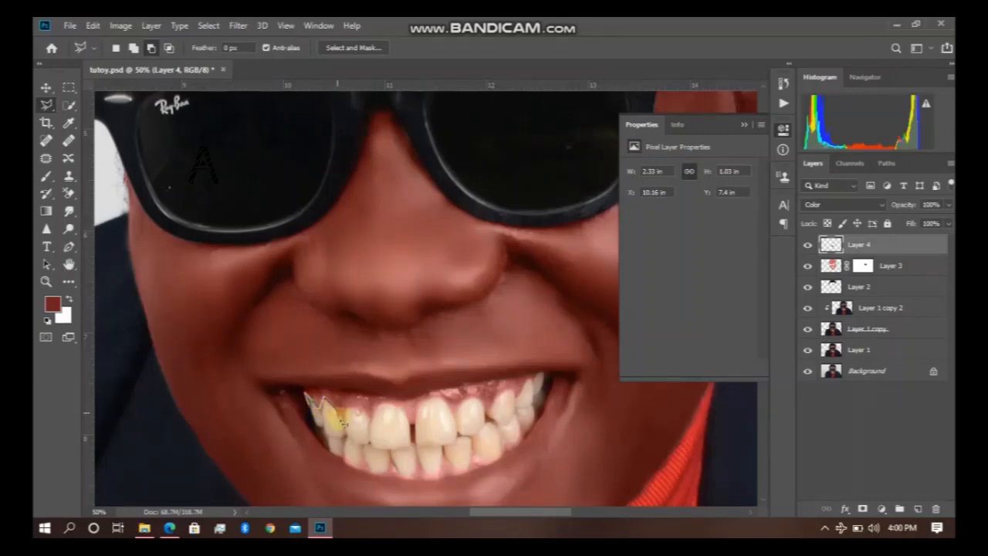
pyautogui.click(349, 415)
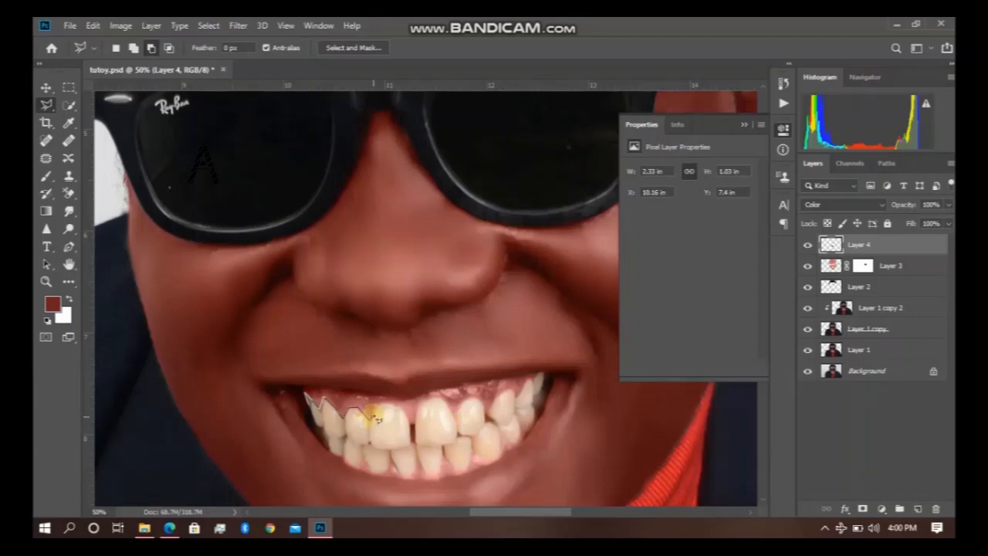
pyautogui.click(383, 415)
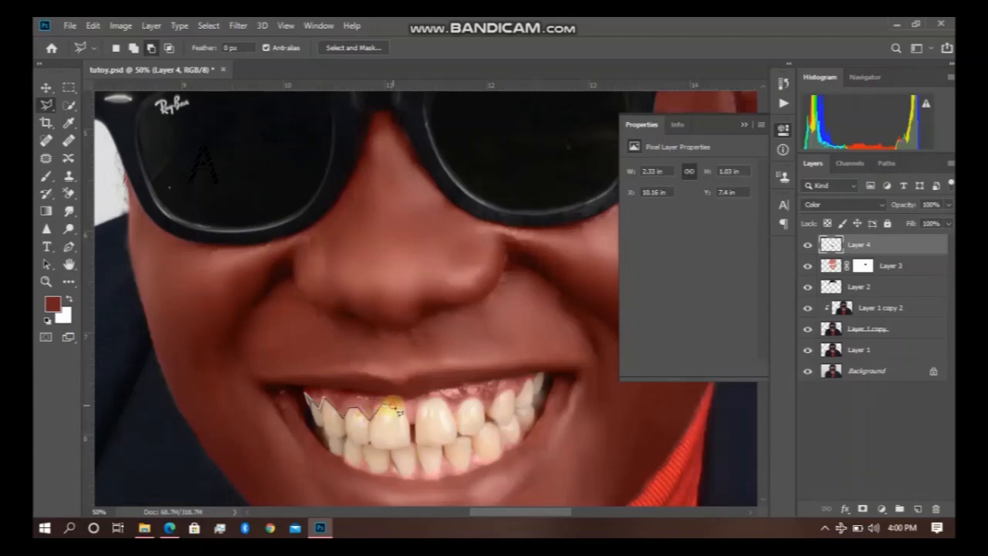
pyautogui.click(411, 422)
pyautogui.click(417, 405)
pyautogui.click(439, 398)
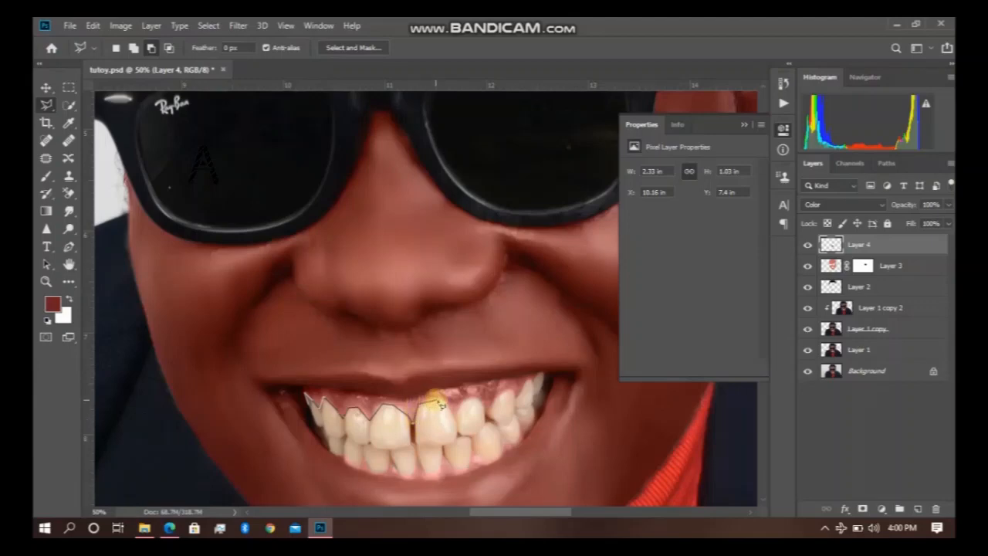
pyautogui.click(454, 416)
pyautogui.click(478, 396)
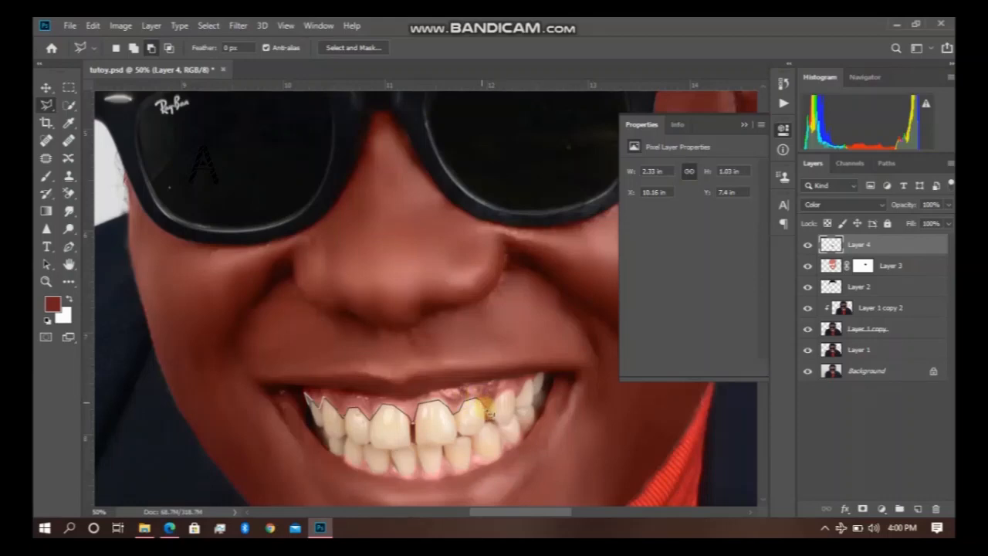
pyautogui.click(488, 416)
pyautogui.click(509, 390)
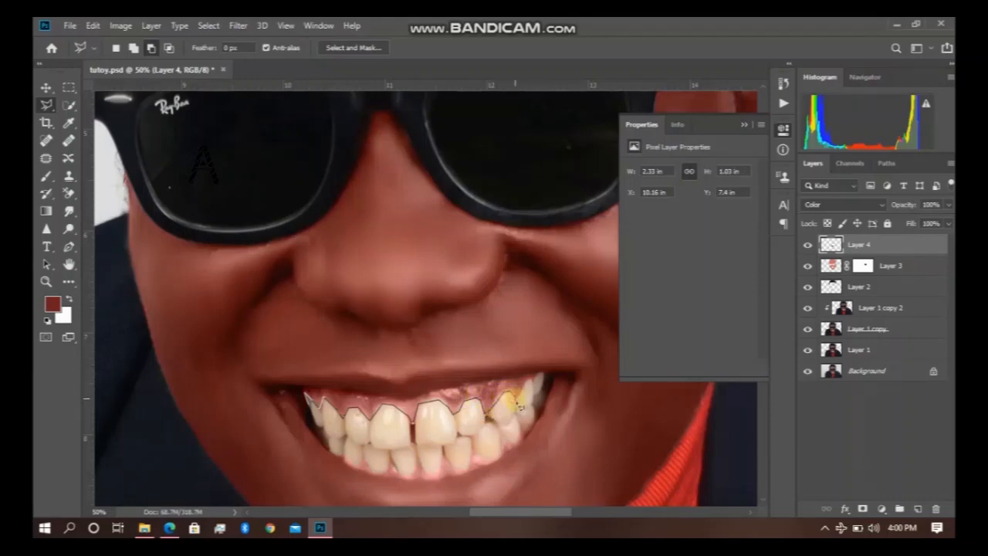
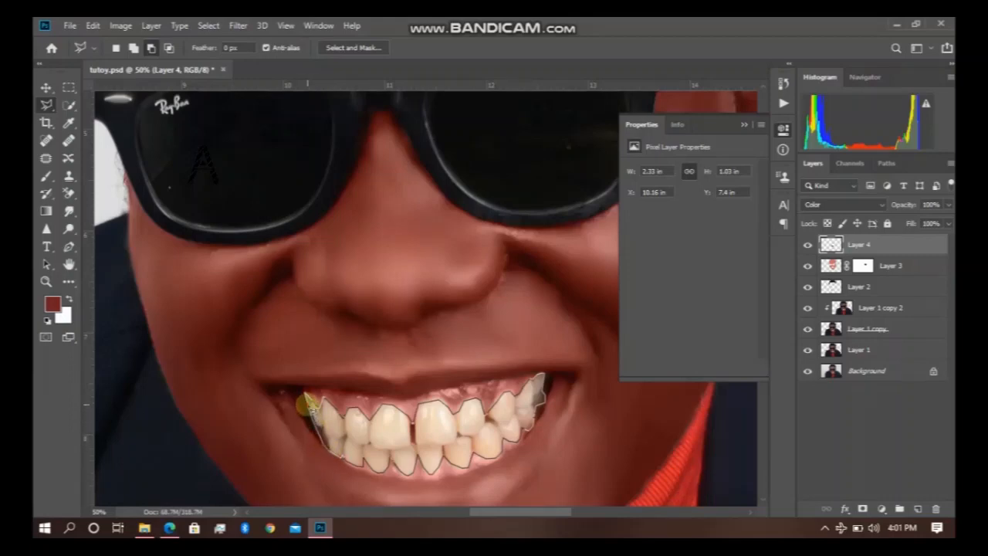
pyautogui.click(308, 403)
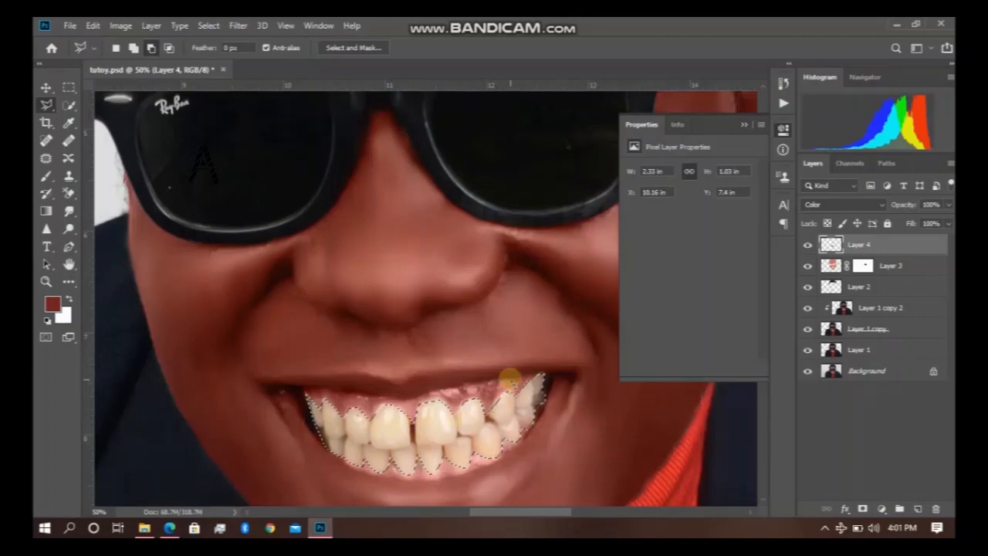
# Fill the selected teeth with white (#ffffff) on Layer 4 and deselect
pyautogui.rightClick(450, 430)
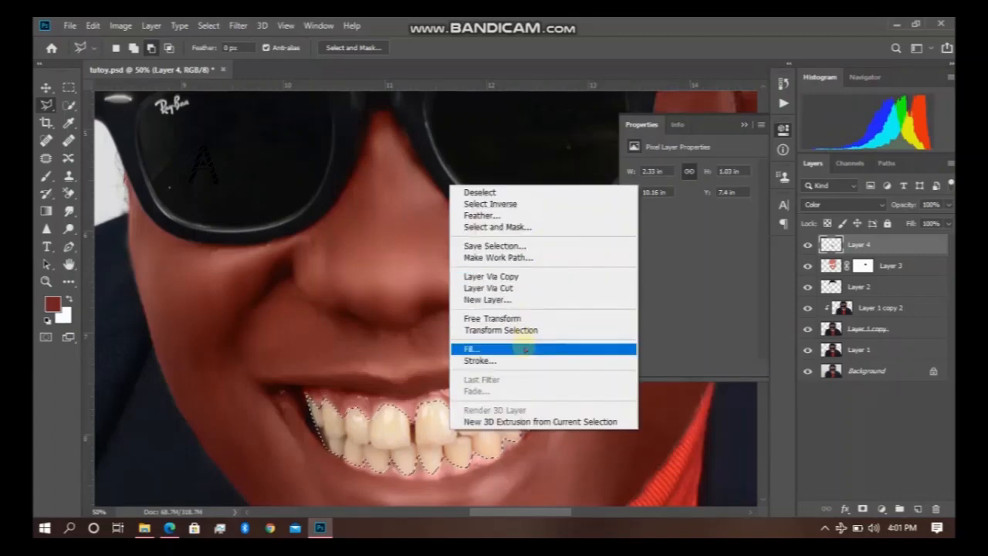
pyautogui.click(525, 349)
pyautogui.click(522, 183)
pyautogui.click(522, 183)
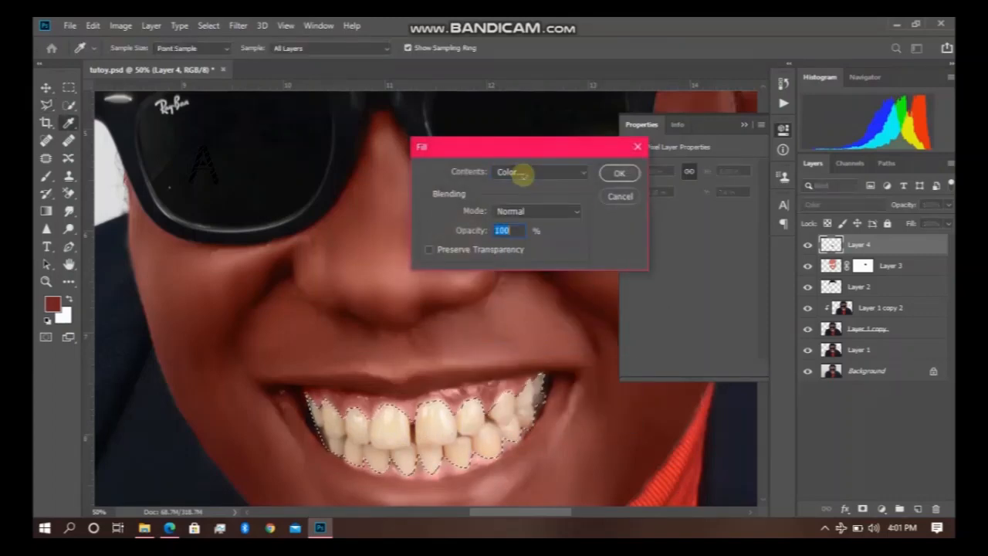
pyautogui.moveTo(558, 186); pyautogui.dragTo(486, 146)
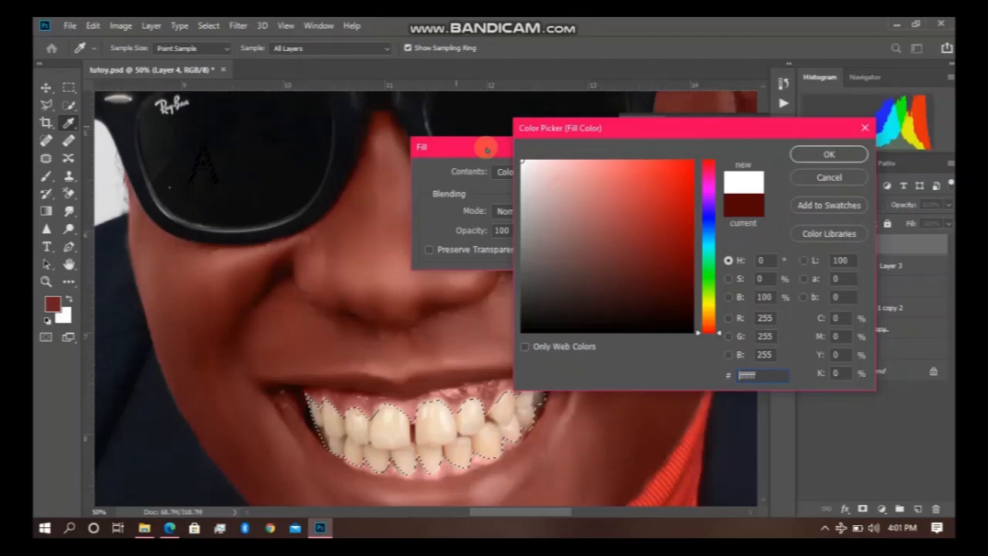
pyautogui.click(811, 154)
pyautogui.click(621, 171)
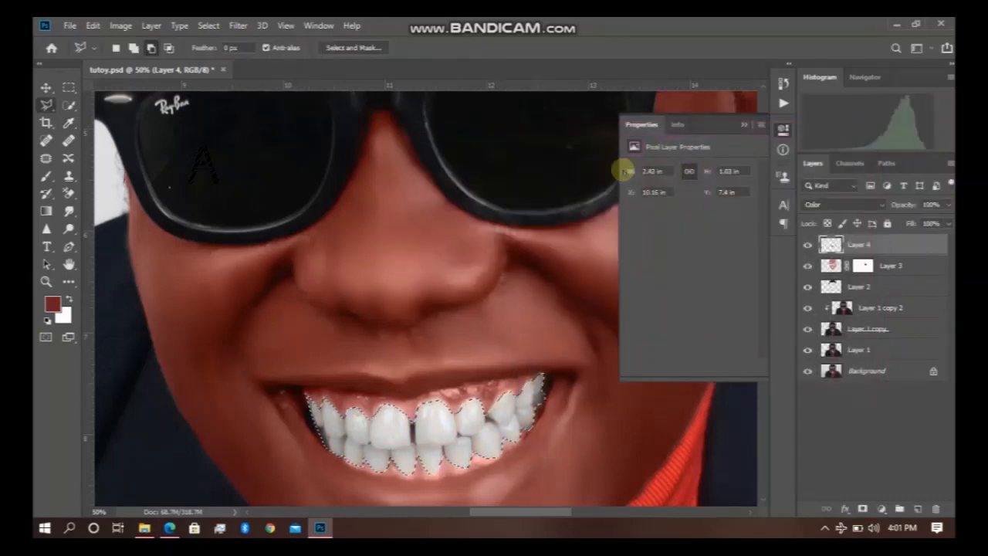
pyautogui.hotkey('ctrl', 'd')
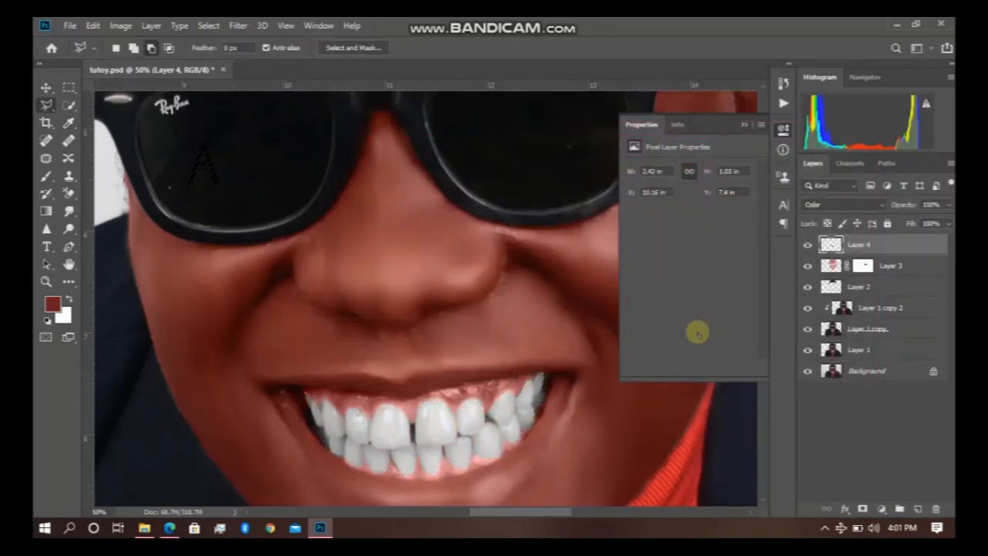
# Paint black over the hair on Layer 3's mask with the Brush at 60% opacity to remove the red tint there
pyautogui.hotkey('ctrl', '-')
pyautogui.hotkey('ctrl', '-')
pyautogui.hotkey('ctrl', '-')
pyautogui.hotkey('ctrl', '-')
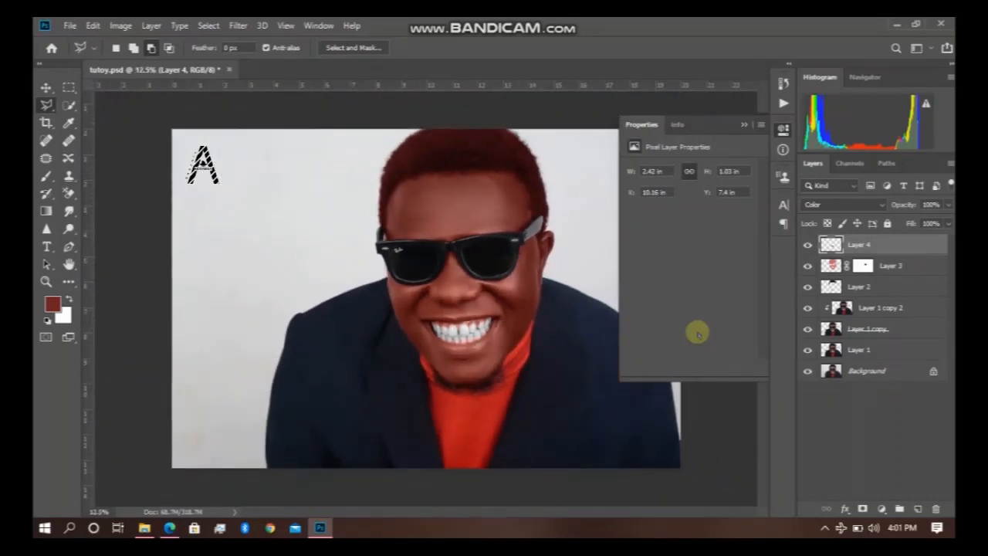
pyautogui.hotkey('ctrl', '+')
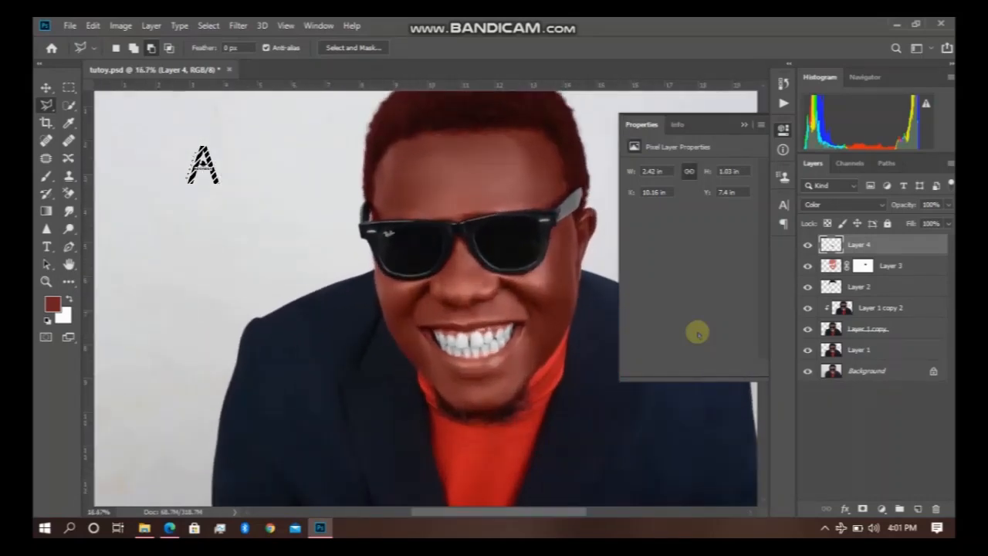
pyautogui.click(823, 263)
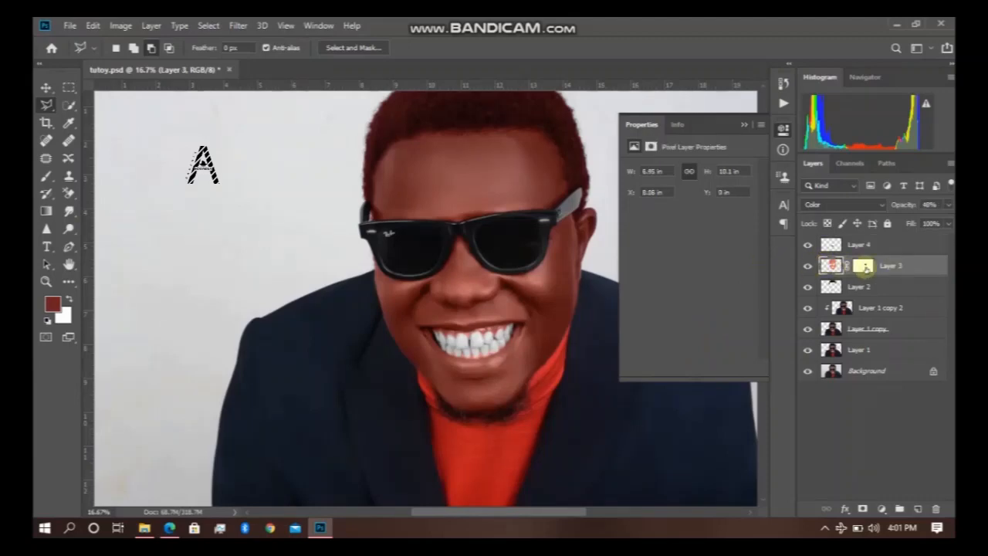
pyautogui.click(865, 266)
pyautogui.press('b')
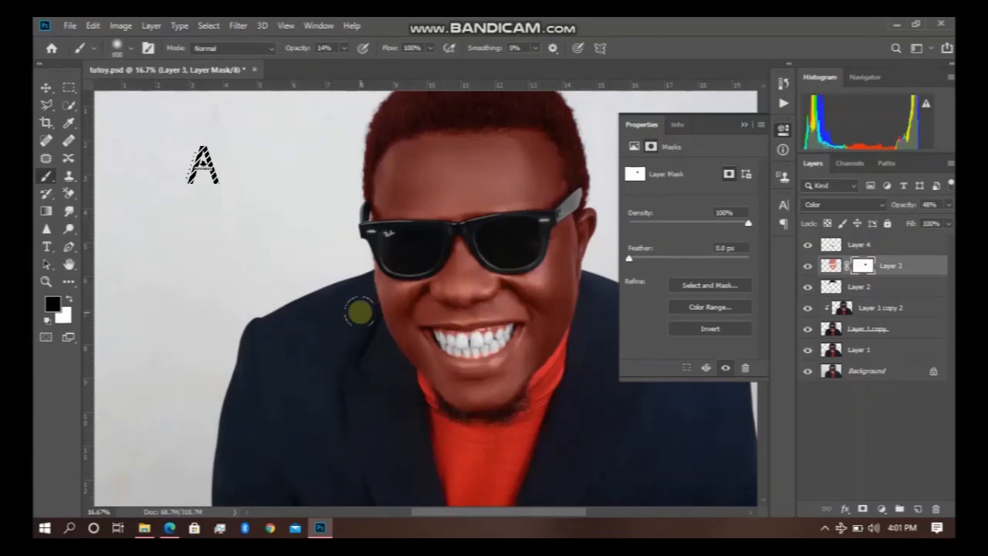
pyautogui.click(343, 48)
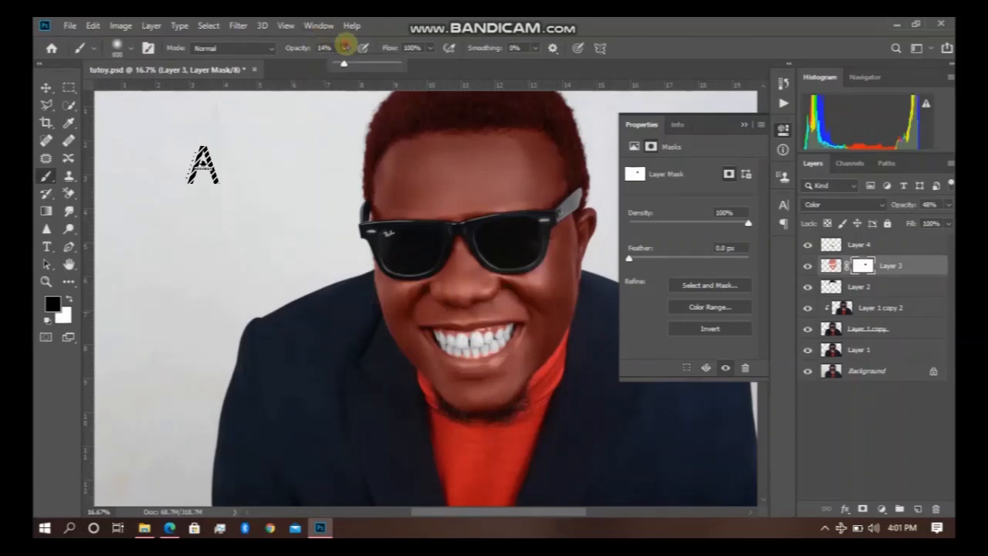
pyautogui.click(375, 89)
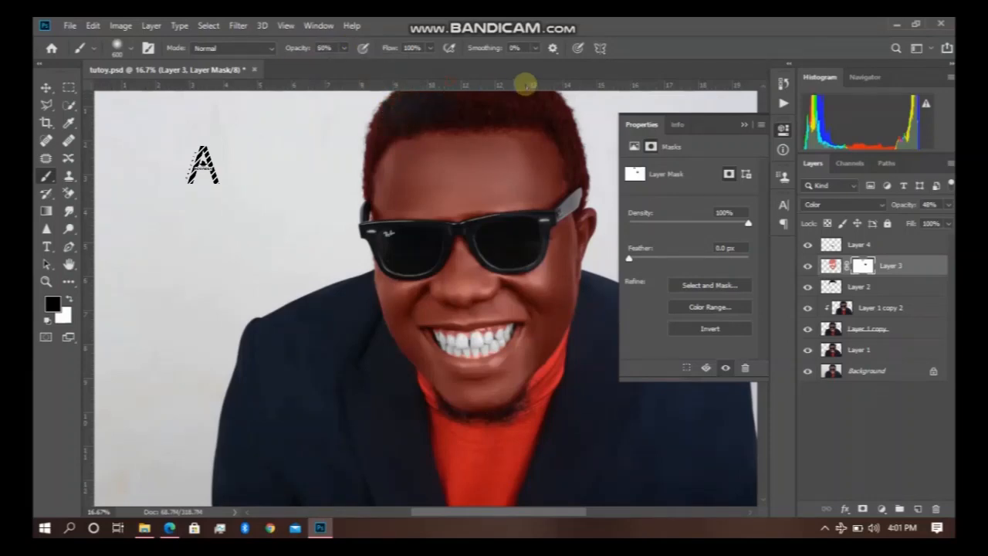
pyautogui.click(497, 92)
pyautogui.moveTo(497, 91); pyautogui.dragTo(579, 123)
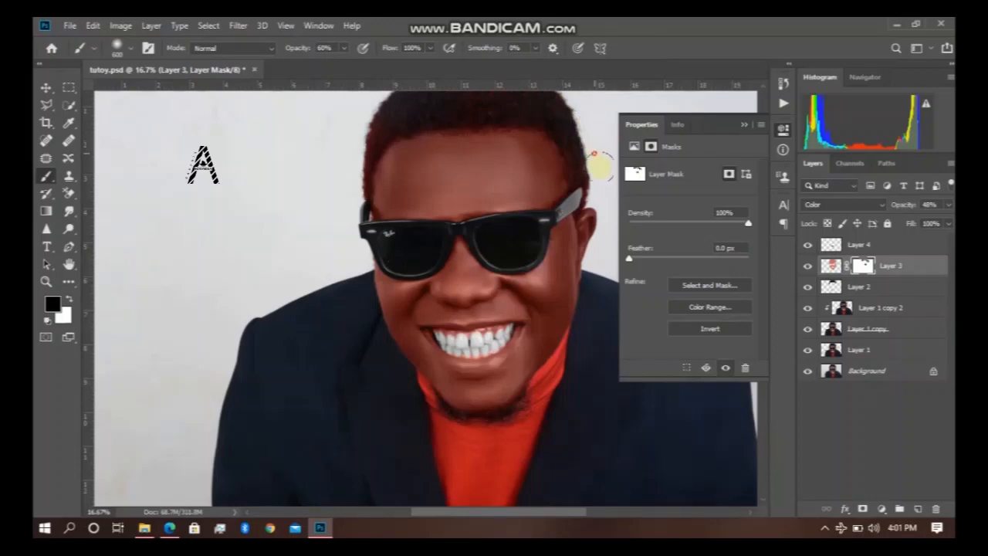
pyautogui.moveTo(594, 170)
pyautogui.mouseDown()
pyautogui.moveTo(415, 85)
pyautogui.moveTo(349, 110)
pyautogui.mouseUp()
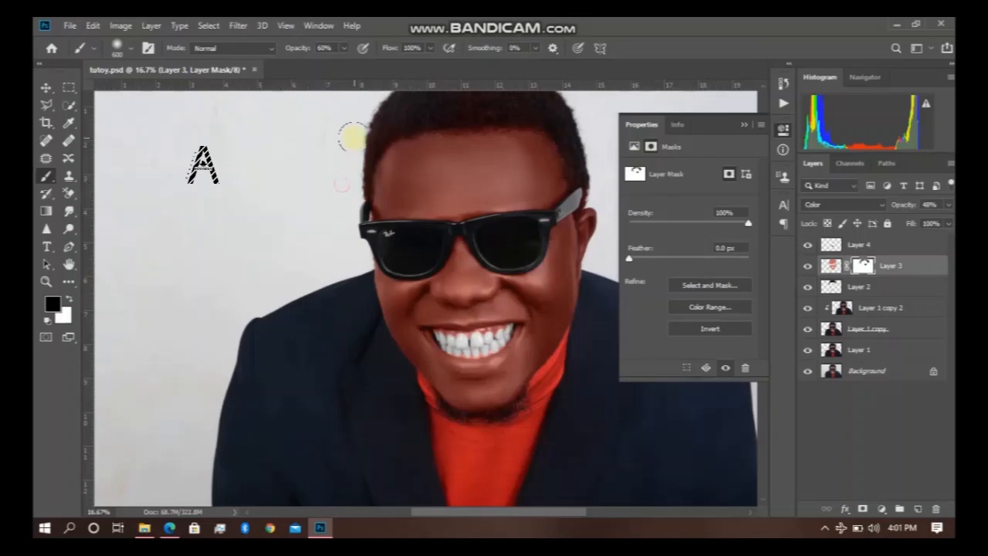
pyautogui.moveTo(354, 137)
pyautogui.mouseDown()
pyautogui.moveTo(453, 105)
pyautogui.moveTo(550, 104)
pyautogui.moveTo(586, 115)
pyautogui.mouseUp()
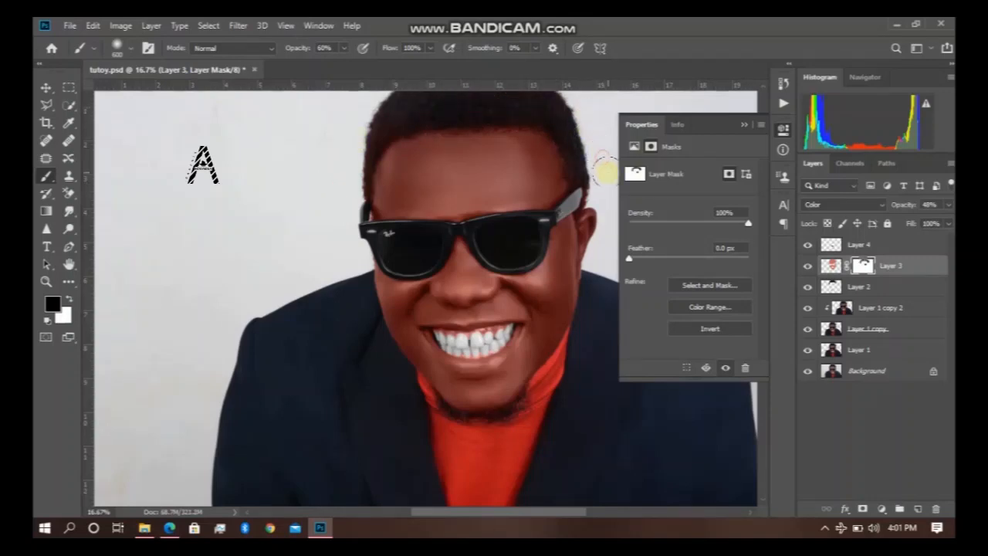
pyautogui.scroll(-5, 610, 176)
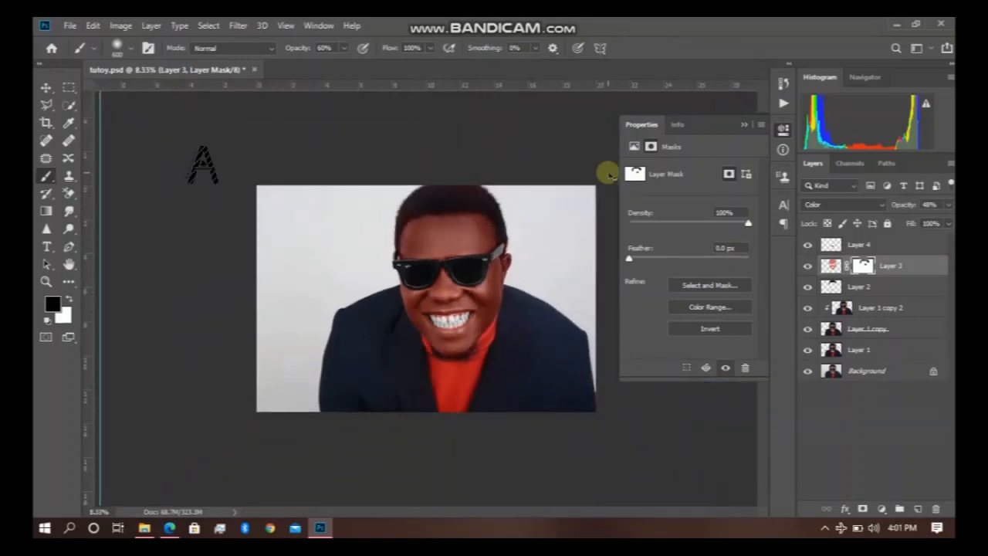
pyautogui.scroll(2, 610, 176)
pyautogui.scroll(-2, 610, 176)
pyautogui.scroll(1, 610, 176)
pyautogui.scroll(-1, 609, 176)
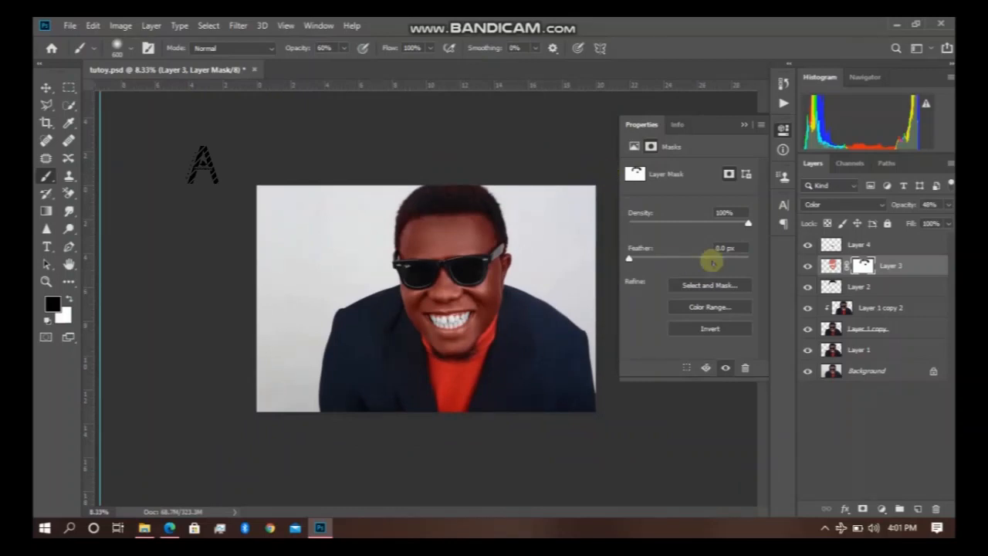
# Add a new layer above Layer 3 and set the foreground colour to bright red (#ff0303)
pyautogui.hotkey('ctrl', '+')
pyautogui.hotkey('ctrl', '+')
pyautogui.hotkey('ctrl', '+')
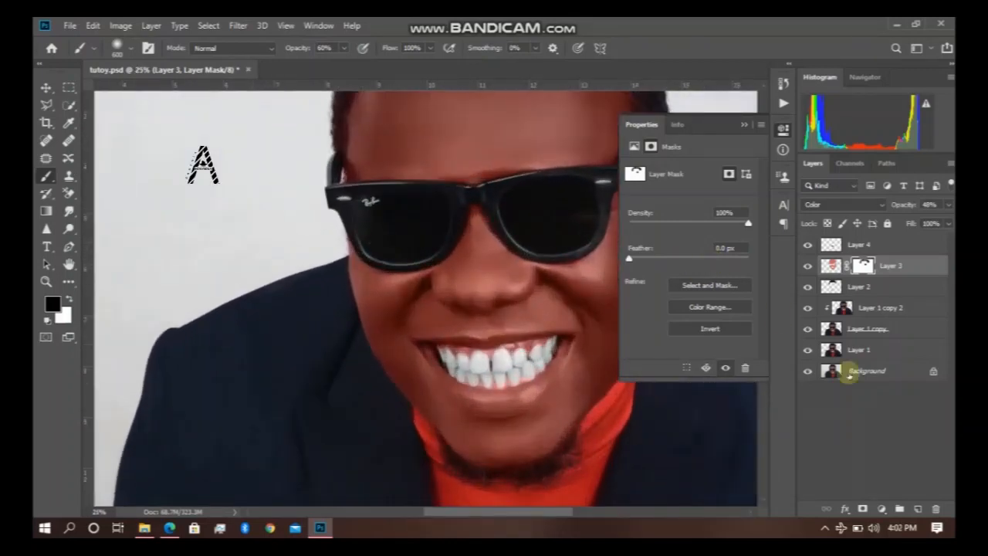
pyautogui.click(918, 508)
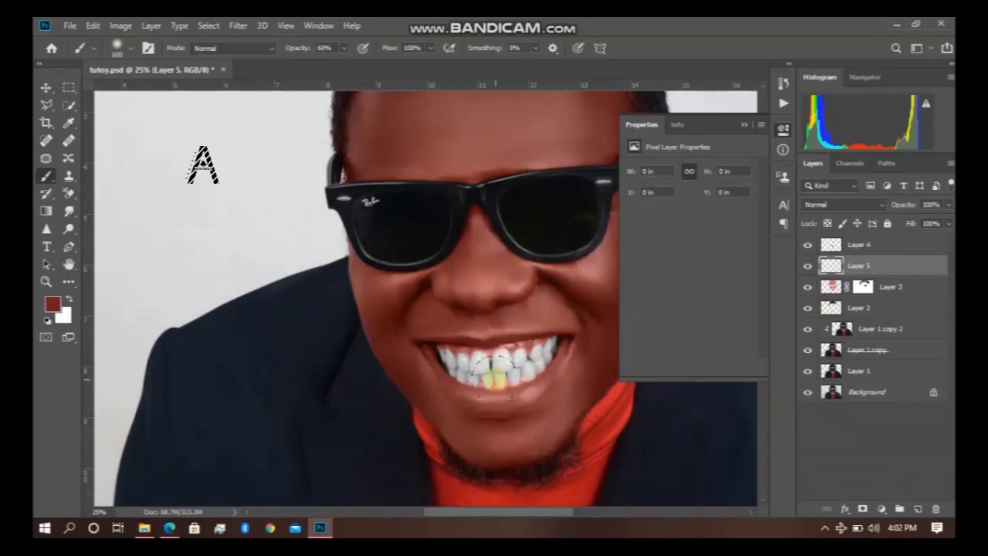
pyautogui.click(53, 304)
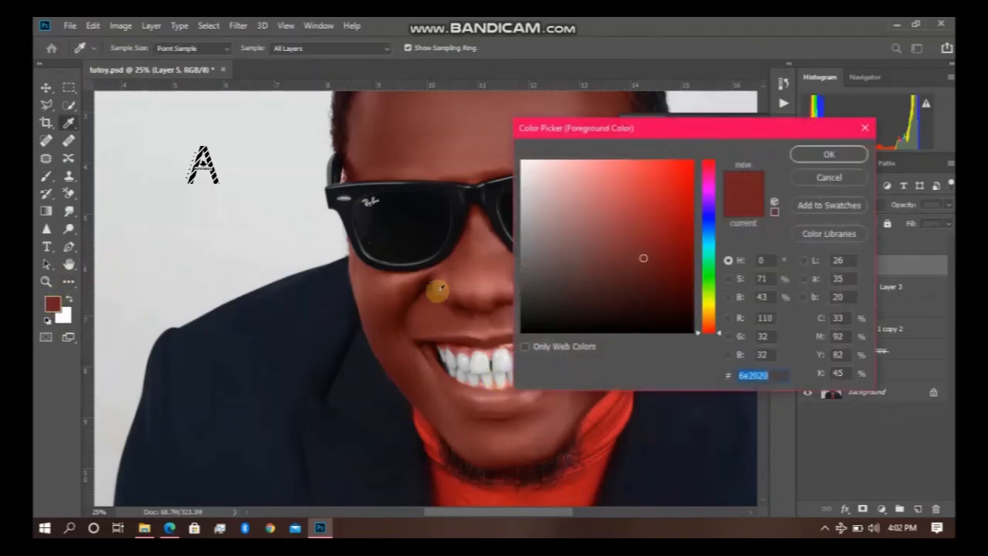
pyautogui.moveTo(643, 206); pyautogui.dragTo(691, 151)
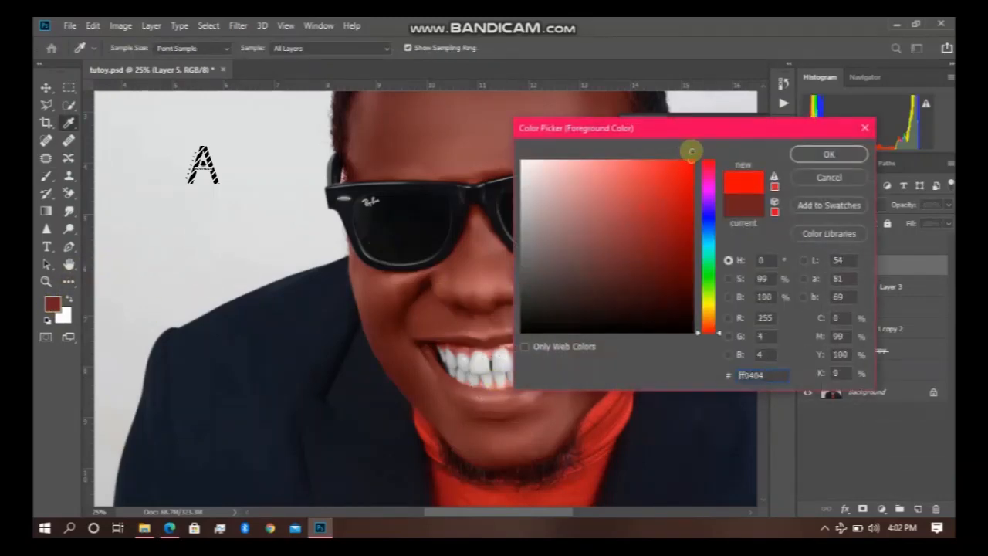
pyautogui.click(829, 155)
pyautogui.press('b')
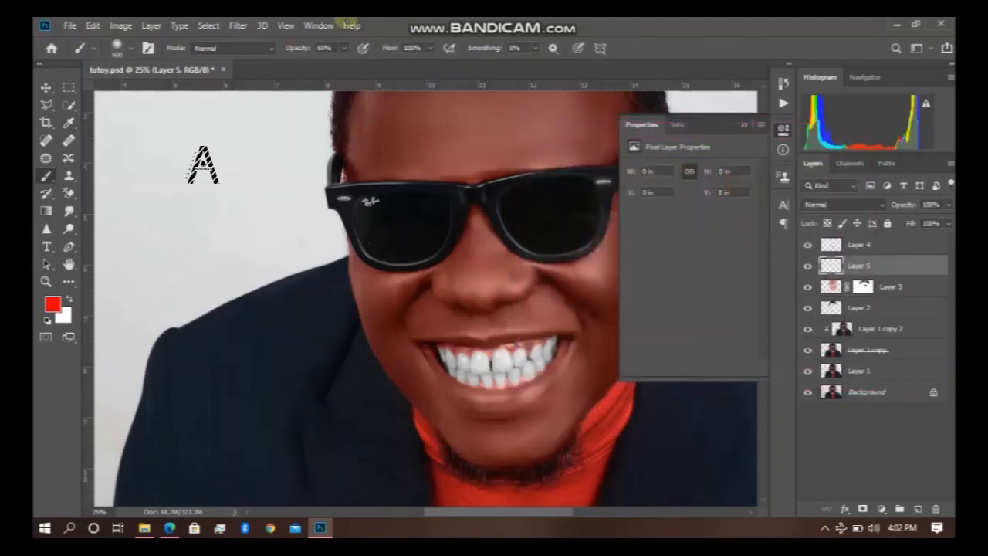
# Set the Brush opacity to 10% and paint the bright red softly over the lips on Layer 5
pyautogui.click(344, 47)
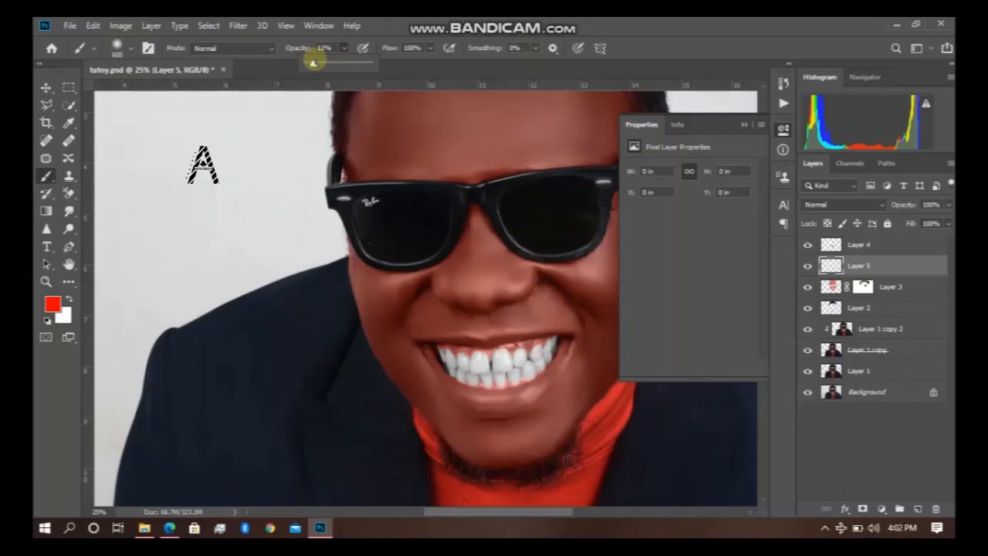
pyautogui.moveTo(313, 61); pyautogui.dragTo(315, 60)
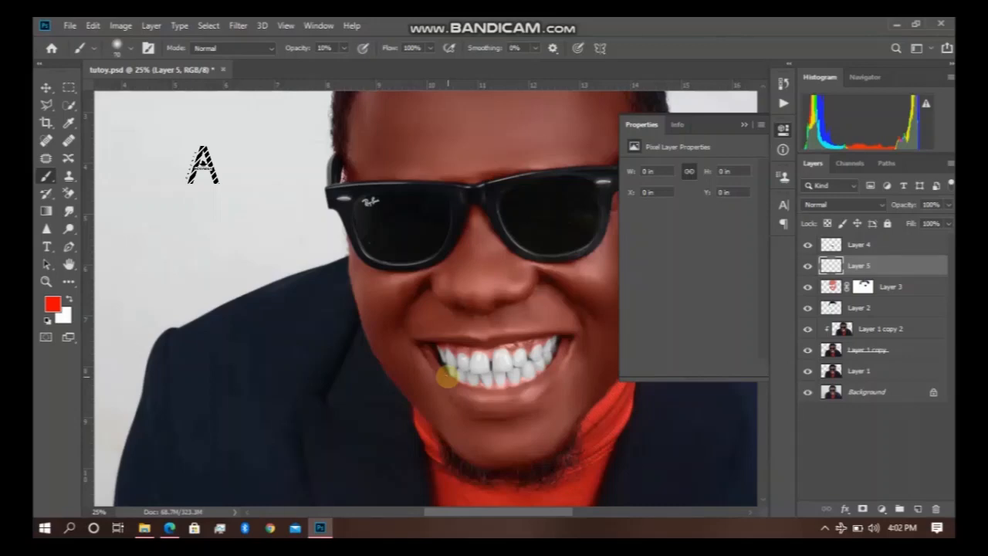
pyautogui.hotkey('ctrl', '+')
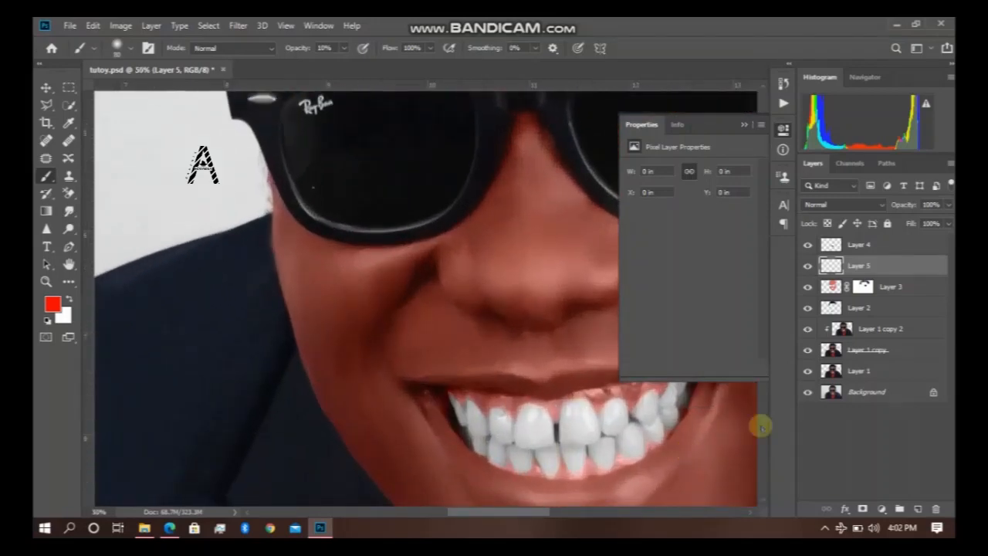
pyautogui.scroll(-5, 765, 502)
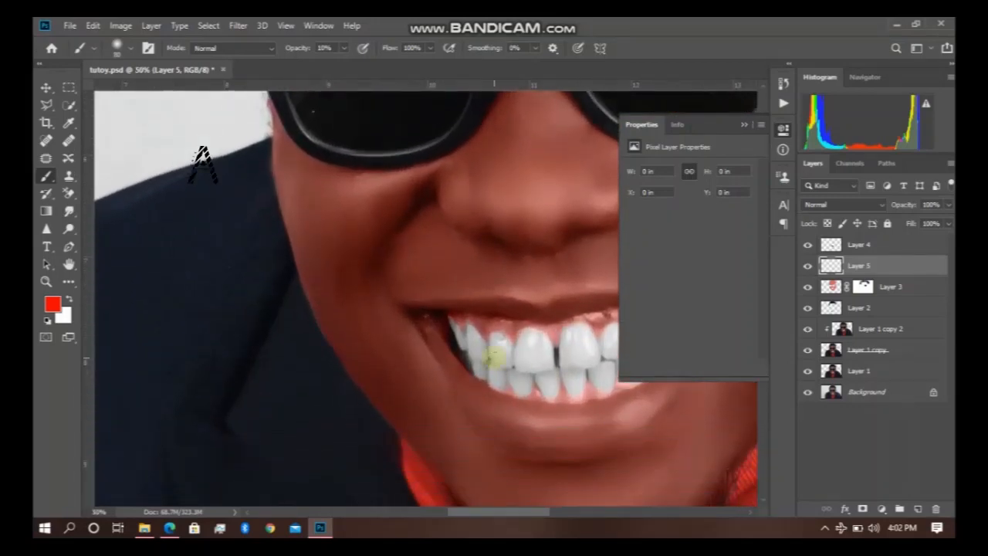
pyautogui.click(745, 125)
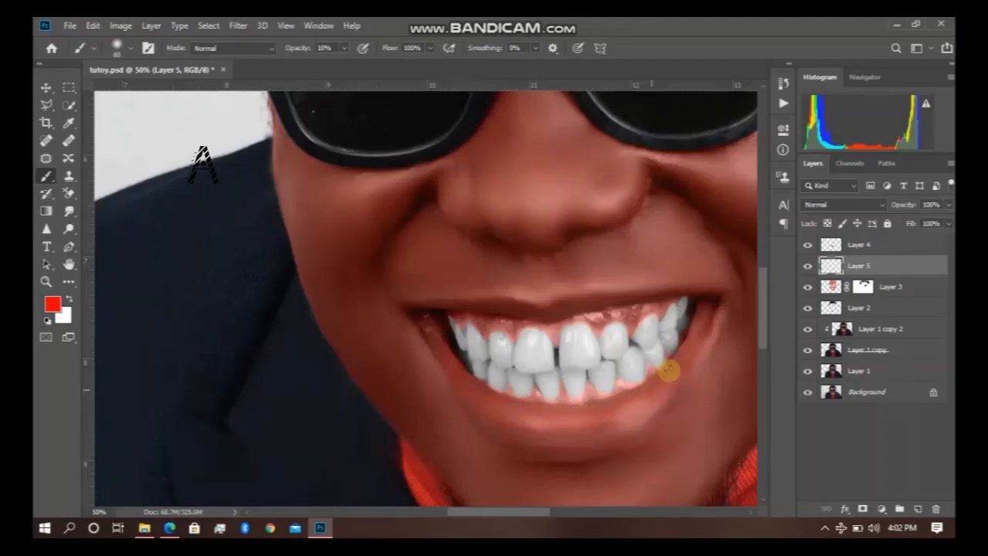
# Set the foreground colour to dark red (#740505) and brush it lightly over the lips on Layer 5
pyautogui.click(53, 303)
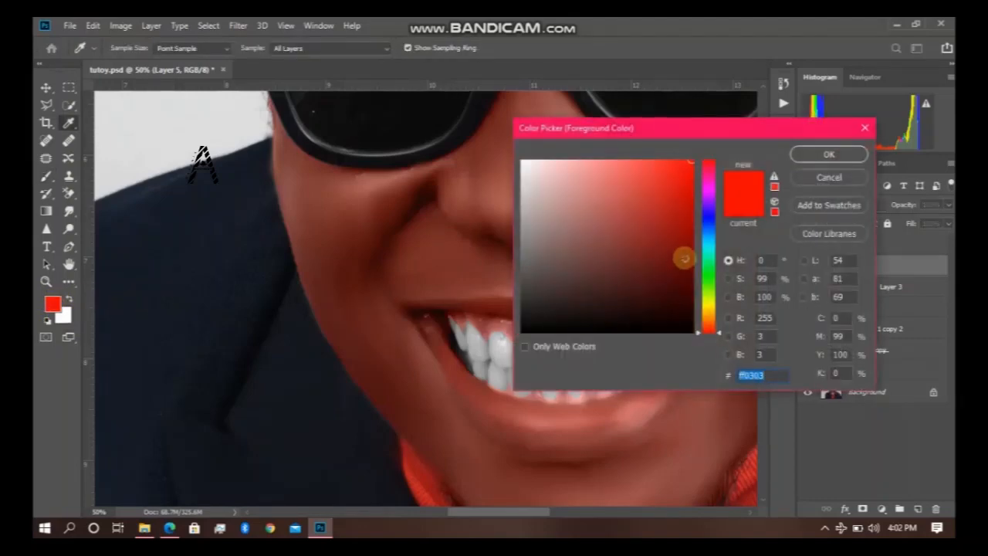
pyautogui.click(687, 255)
pyautogui.click(832, 155)
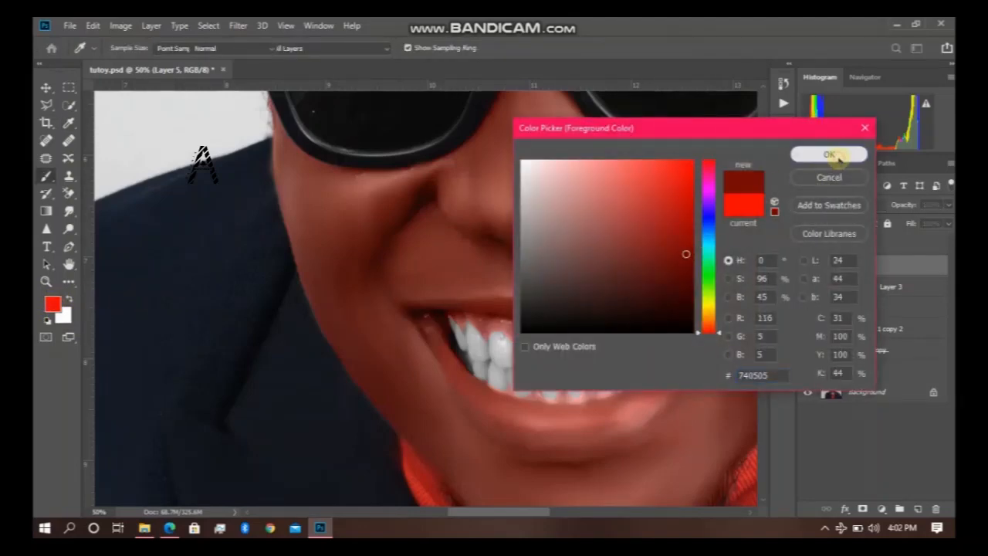
pyautogui.press('b')
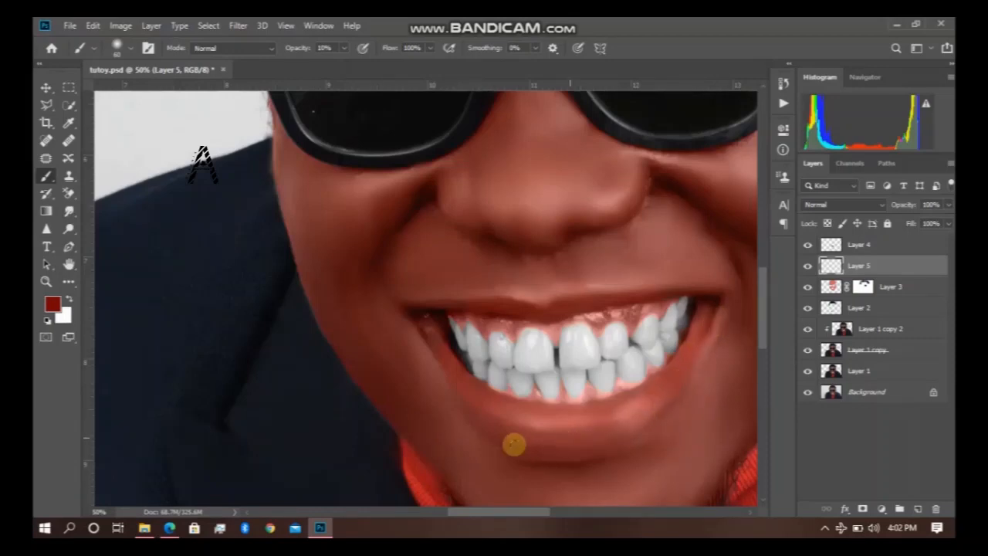
pyautogui.hotkey('ctrl', '-')
pyautogui.hotkey('ctrl', '-')
pyautogui.hotkey('ctrl', '-')
pyautogui.hotkey('ctrl', '-')
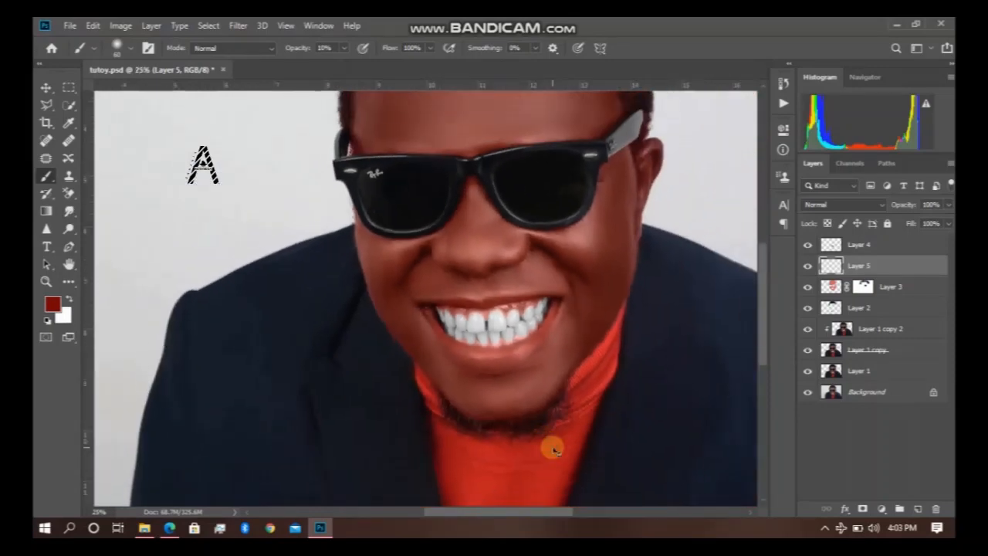
# Duplicate Layer 5 and set the copy's blend mode to Color
pyautogui.hotkey('ctrl', 'j')
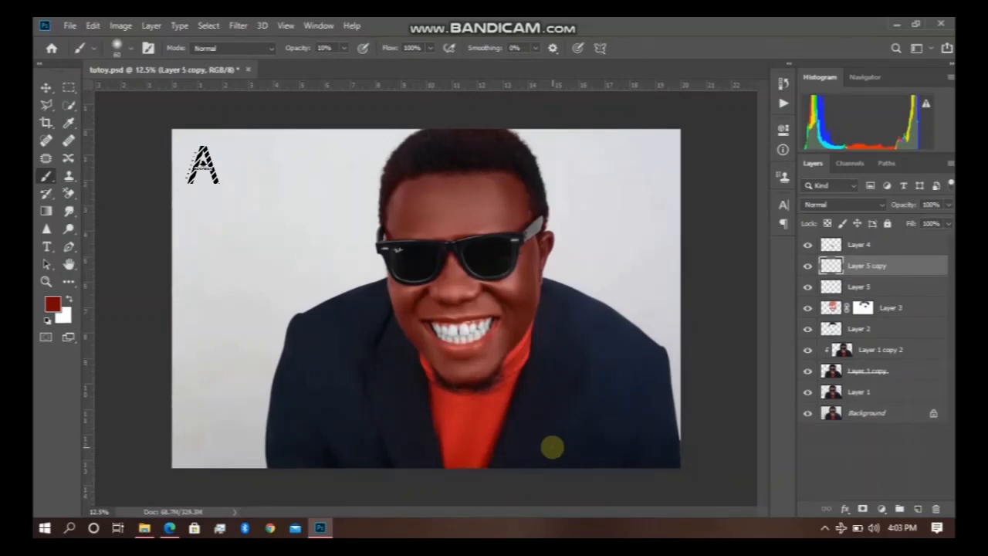
pyautogui.click(871, 205)
pyautogui.click(844, 496)
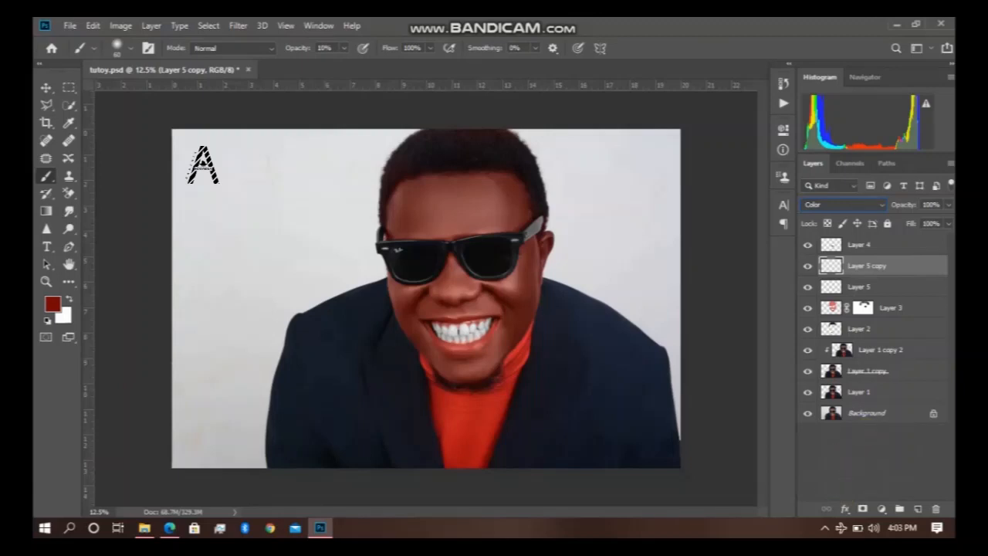
# Set the foreground colour to very dark red (#2c0606) and brush it over the lips on Layer 5 copy at 10% opacity
pyautogui.click(52, 303)
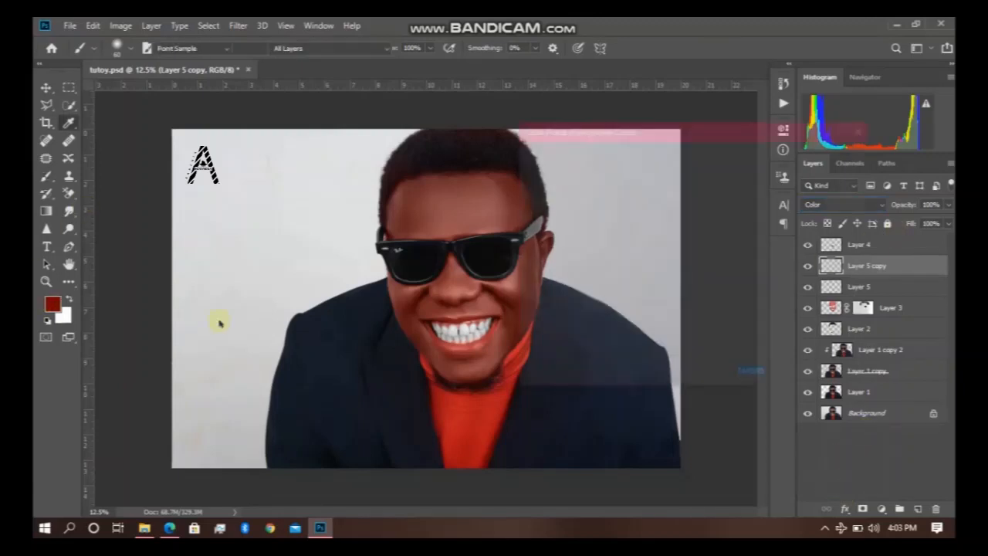
pyautogui.click(669, 301)
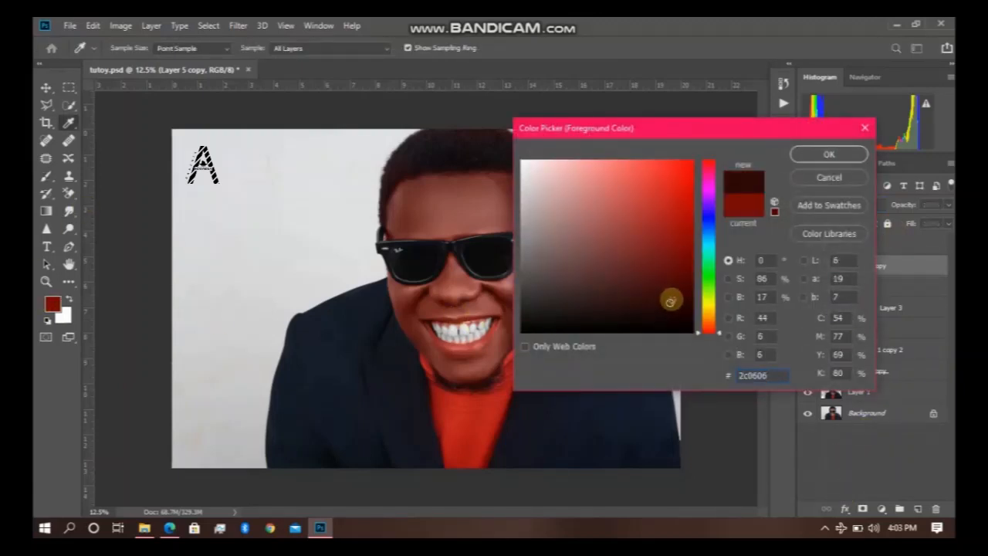
pyautogui.press('Return')
pyautogui.press('b')
pyautogui.hotkey('ctrl', '+')
pyautogui.hotkey('ctrl', '+')
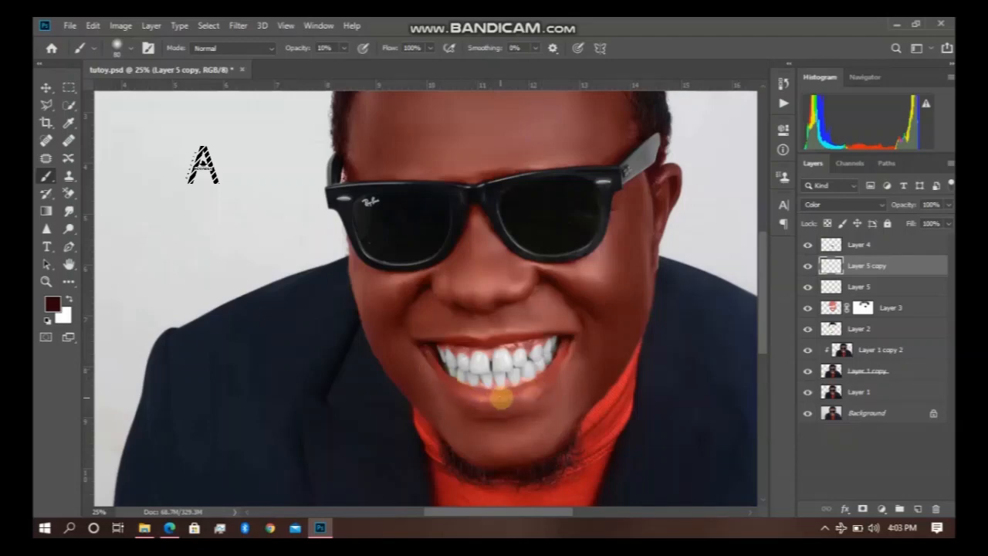
pyautogui.hotkey('ctrl', '-')
pyautogui.hotkey('ctrl', '-')
pyautogui.hotkey('ctrl', '-')
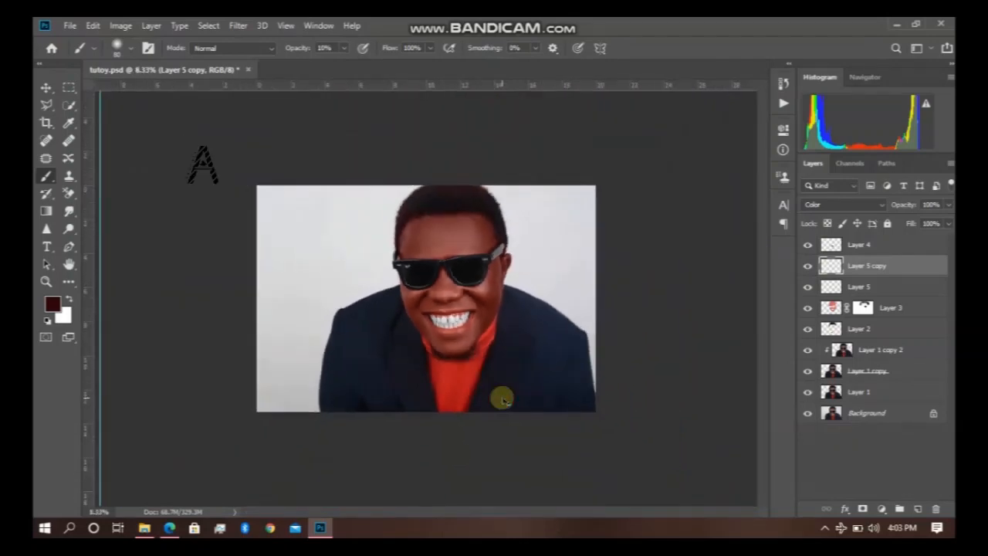
pyautogui.hotkey('ctrl', '+')
pyautogui.hotkey('ctrl', '+')
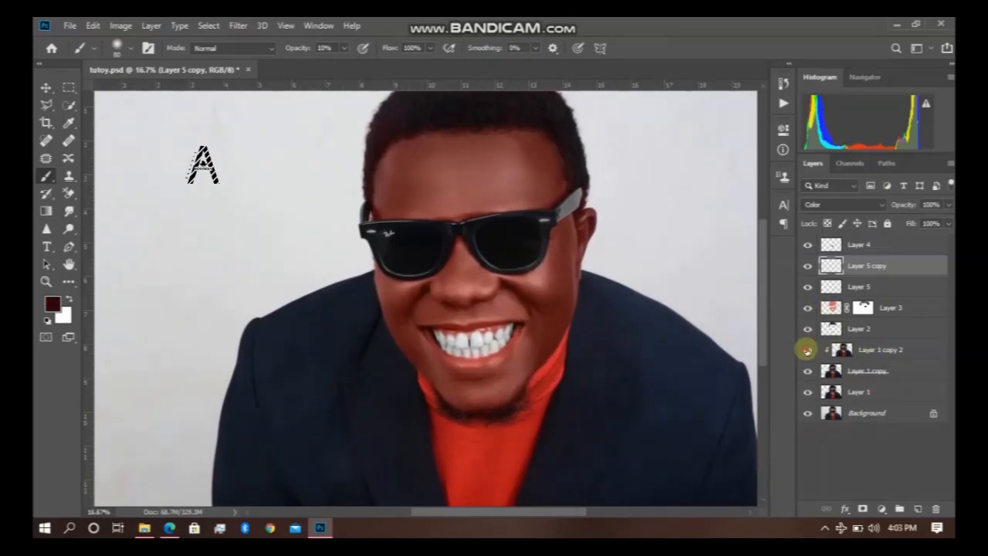
# Duplicate Layer 1 copy 2 and make the copy a clipping mask
pyautogui.click(878, 352)
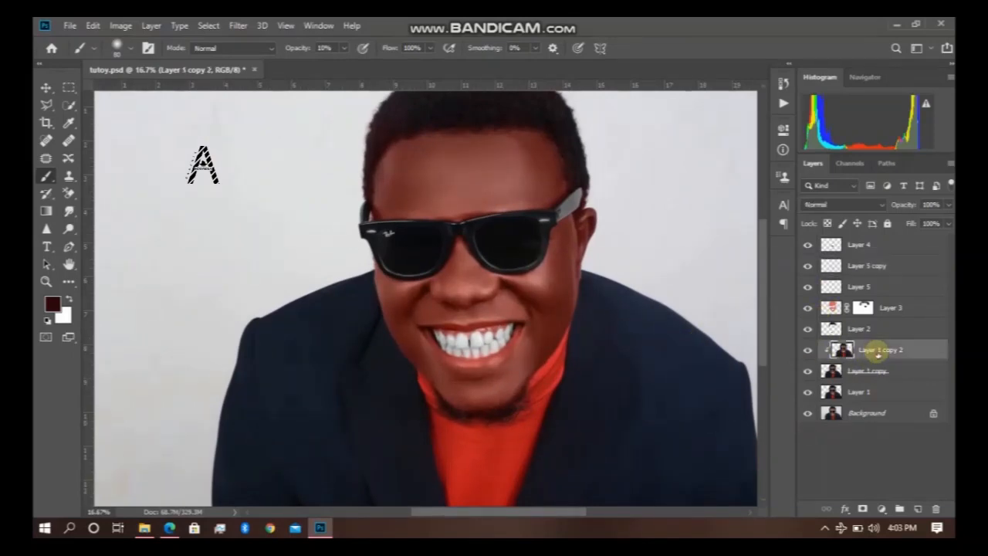
pyautogui.hotkey('ctrl', 'j')
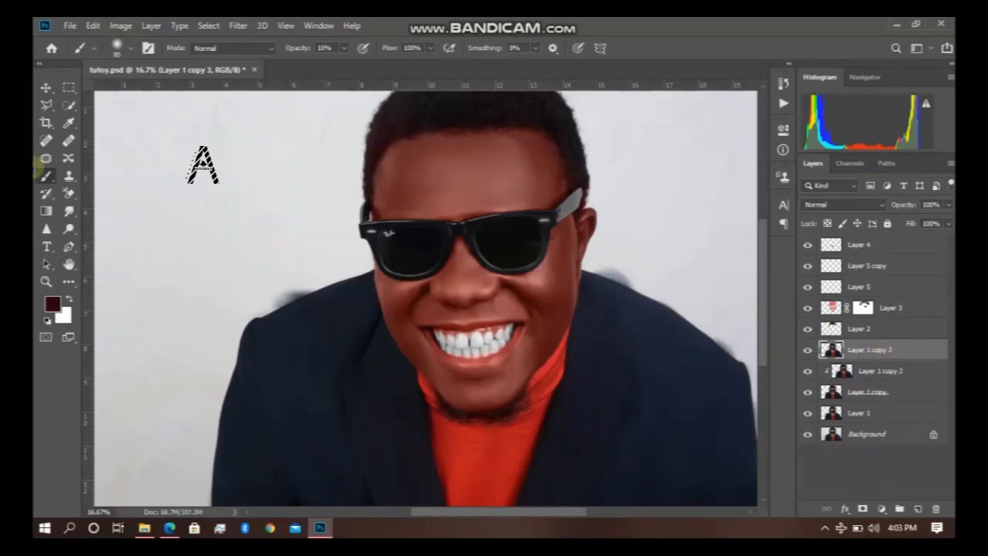
pyautogui.rightClick(876, 349)
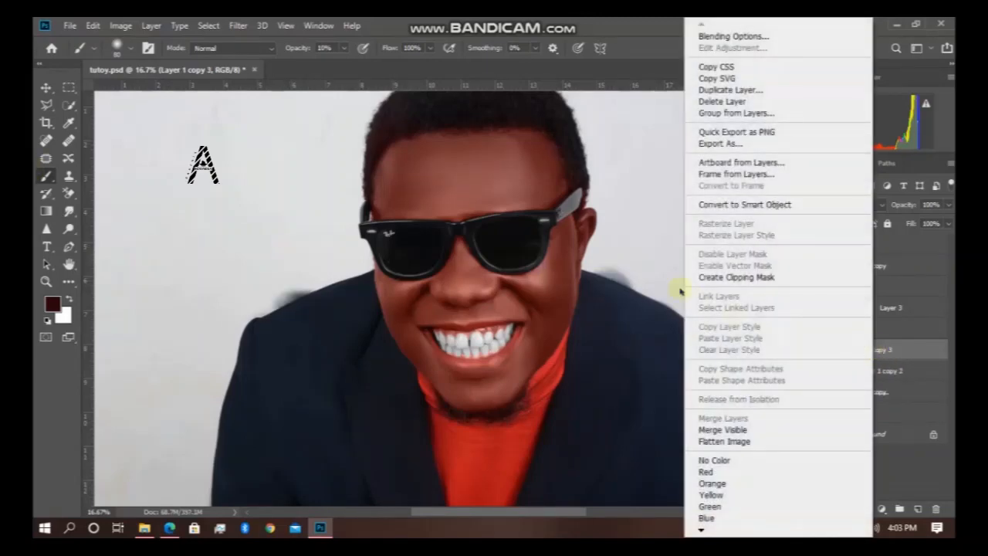
pyautogui.click(702, 277)
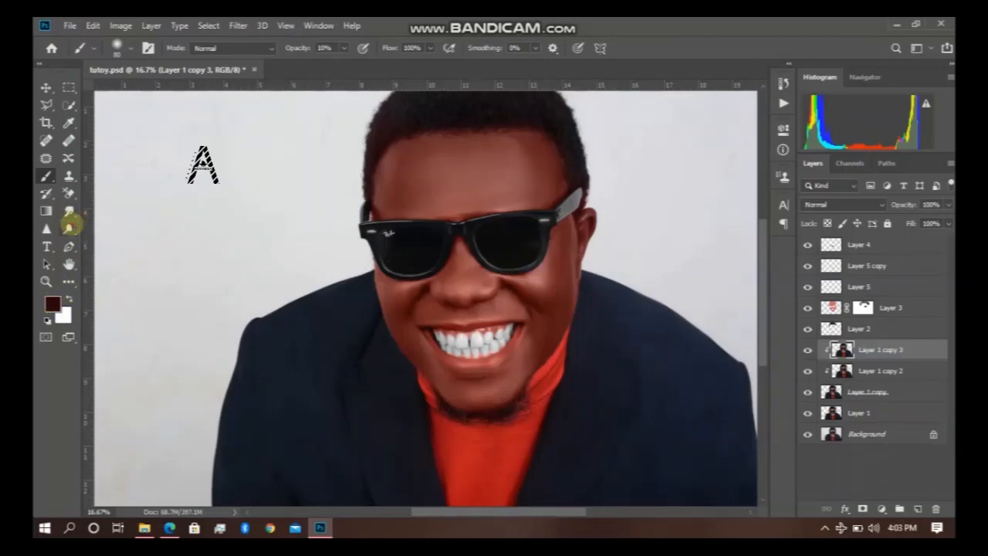
# Lighten the highlights on the forehead and cheek of Layer 1 copy 3 with the Dodge tool, Midtones range, 10% exposure
pyautogui.moveTo(69, 226)
pyautogui.mouseDown()
pyautogui.moveTo(106, 237)
pyautogui.moveTo(116, 227)
pyautogui.mouseUp()
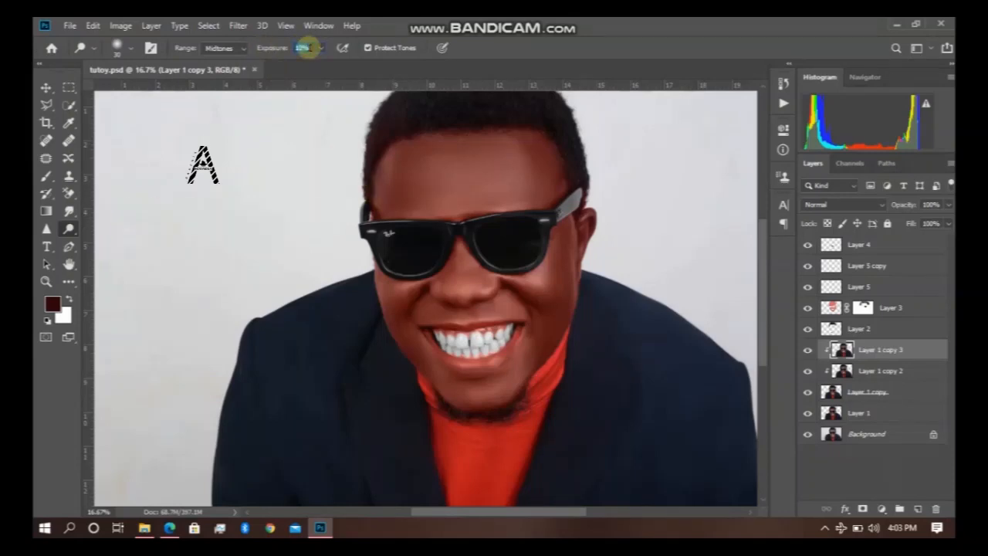
pyautogui.click(306, 47)
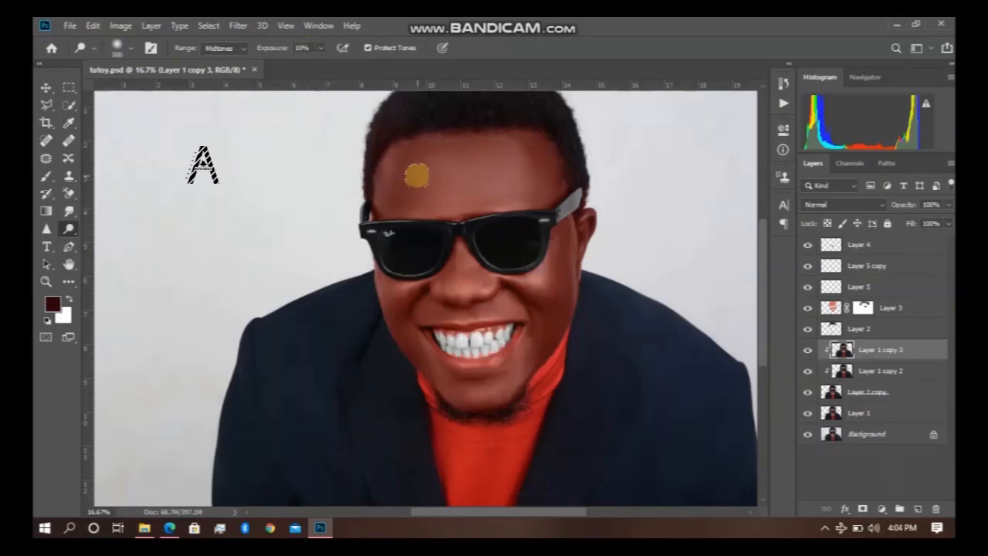
pyautogui.moveTo(422, 176)
pyautogui.mouseDown()
pyautogui.moveTo(473, 180)
pyautogui.moveTo(434, 186)
pyautogui.moveTo(502, 178)
pyautogui.moveTo(414, 182)
pyautogui.moveTo(432, 194)
pyautogui.moveTo(464, 170)
pyautogui.mouseUp()
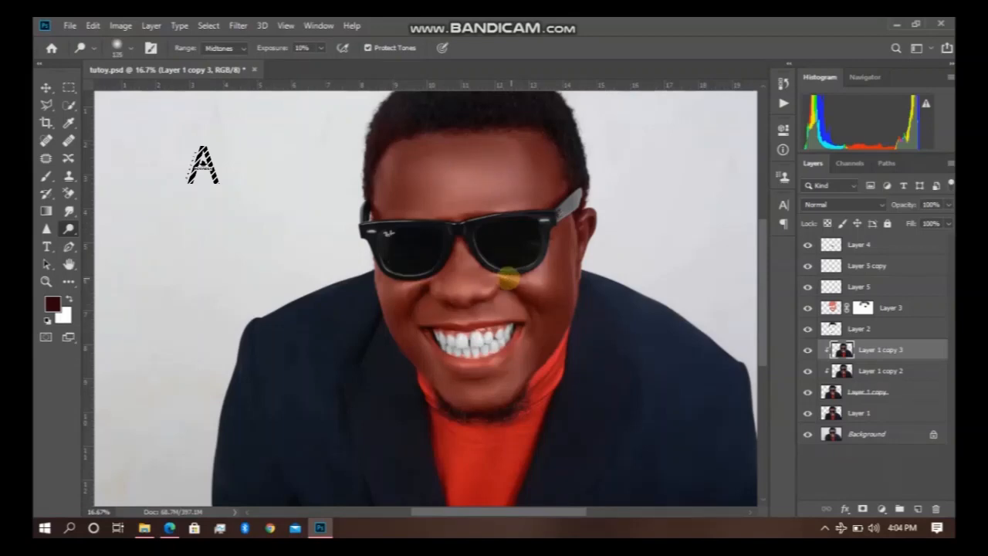
pyautogui.moveTo(504, 278); pyautogui.dragTo(538, 283)
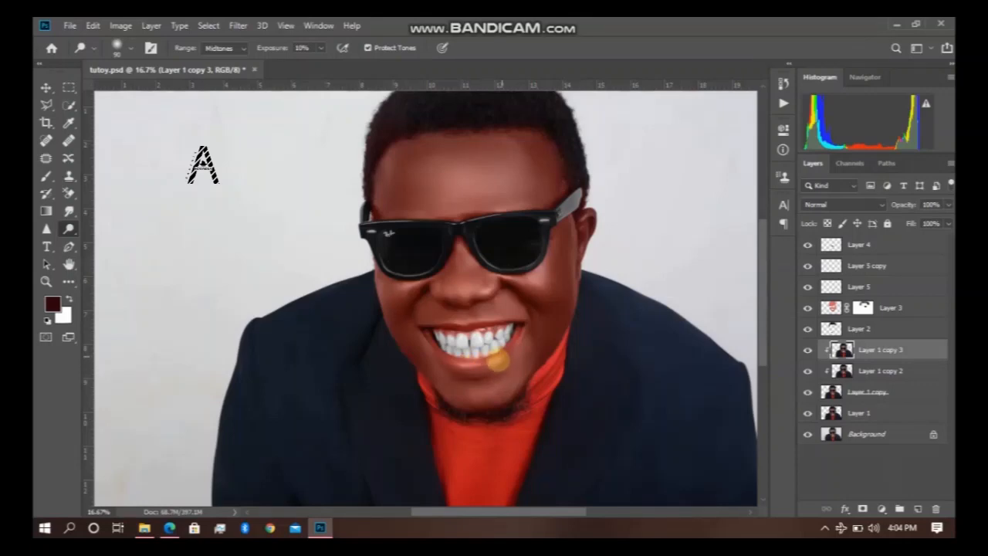
# Dodge the visible ear and the adjoining edge of the face on Layer 3 at 10% exposure
pyautogui.hotkey('alt', ']')
pyautogui.hotkey('alt', ']')
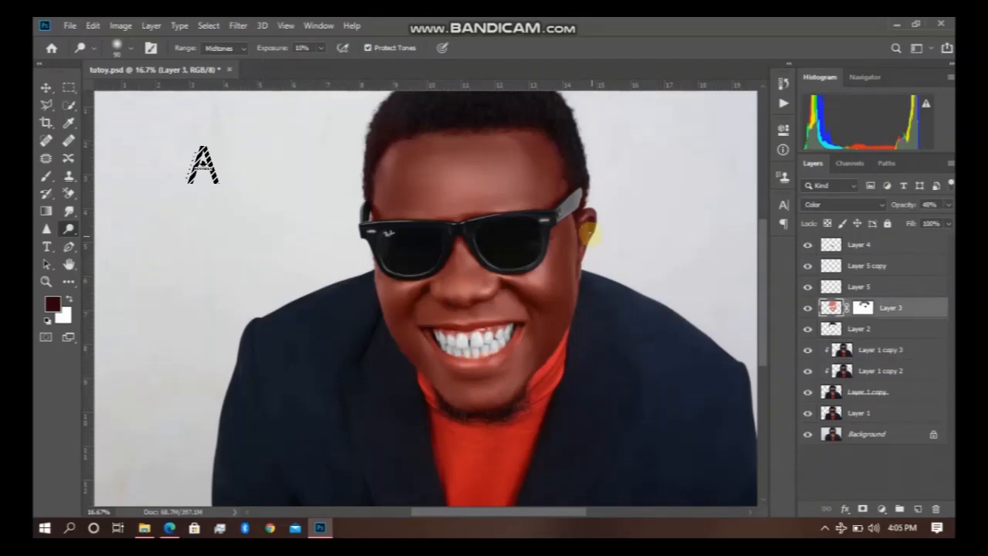
pyautogui.moveTo(589, 232)
pyautogui.mouseDown()
pyautogui.moveTo(587, 217)
pyautogui.moveTo(586, 232)
pyautogui.mouseUp()
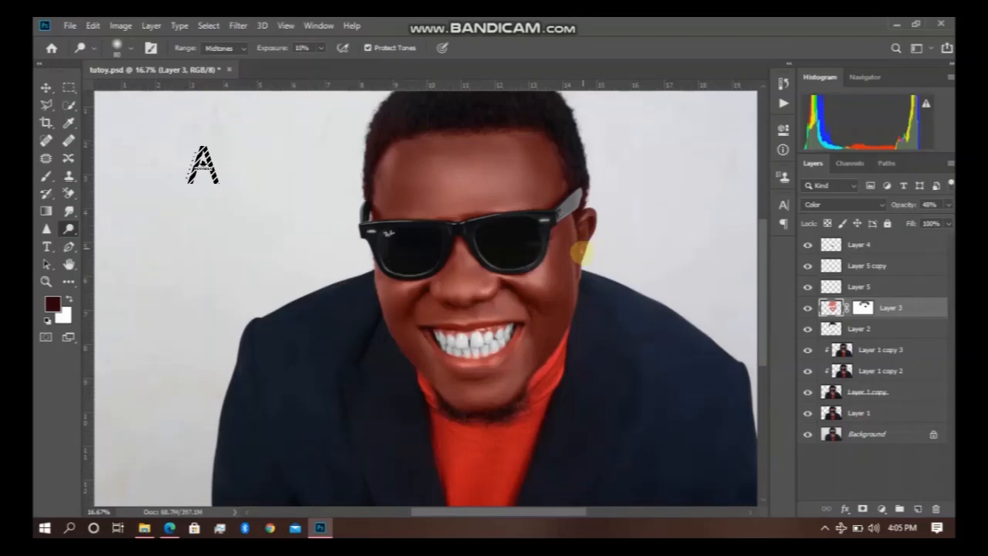
pyautogui.moveTo(582, 250)
pyautogui.mouseDown()
pyautogui.moveTo(550, 277)
pyautogui.moveTo(571, 258)
pyautogui.moveTo(575, 303)
pyautogui.mouseUp()
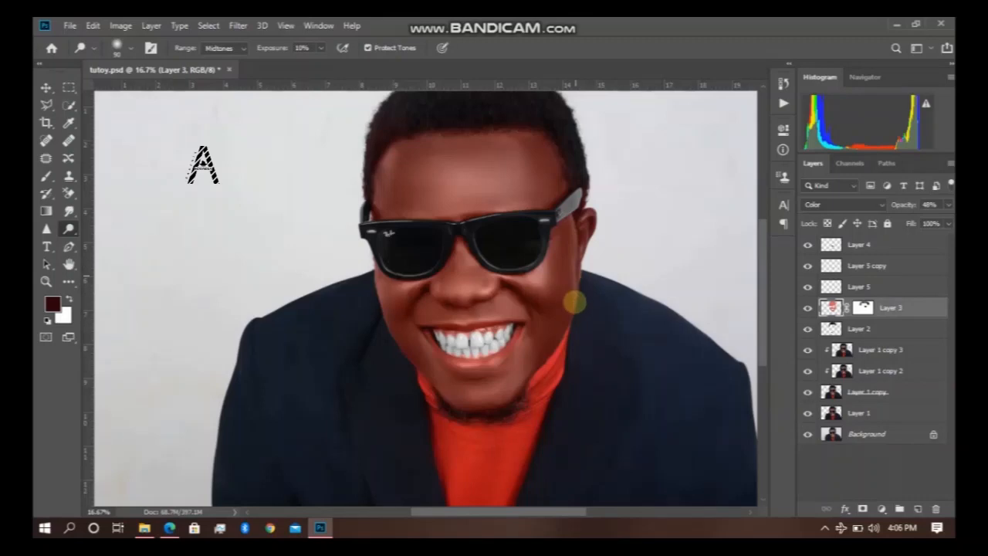
# Dodge the highlights above the upper lip and around the mouth on Layer 1 copy 3 with a size 50 tip
pyautogui.hotkey('ctrl', '+')
pyautogui.hotkey('ctrl', '+')
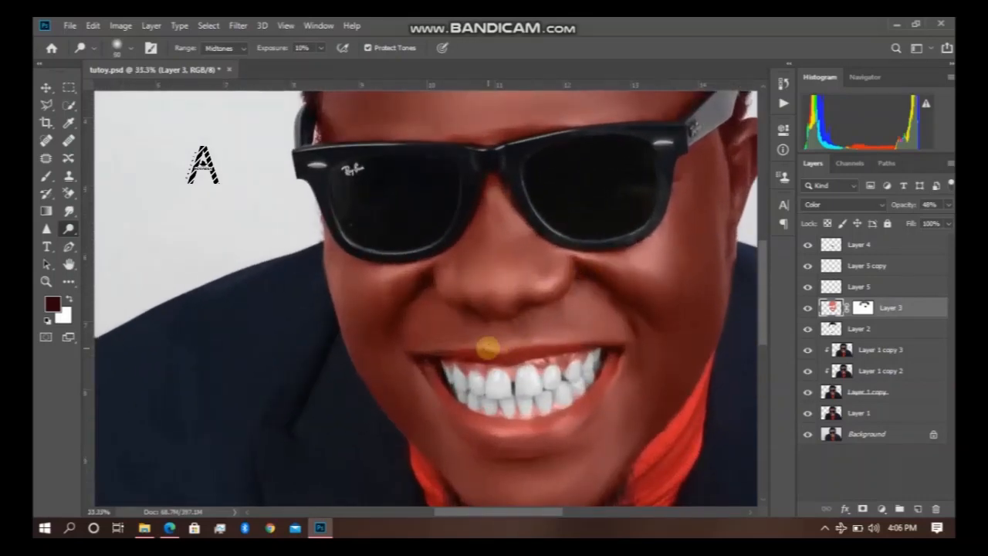
pyautogui.click(853, 350)
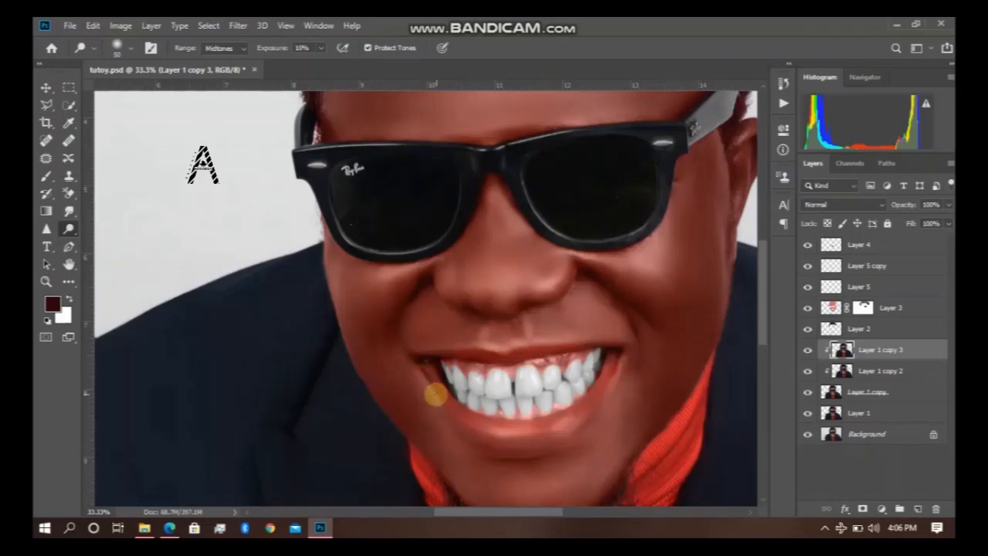
pyautogui.hotkey('ctrl', '-')
pyautogui.hotkey('ctrl', '-')
pyautogui.hotkey('ctrl', '-')
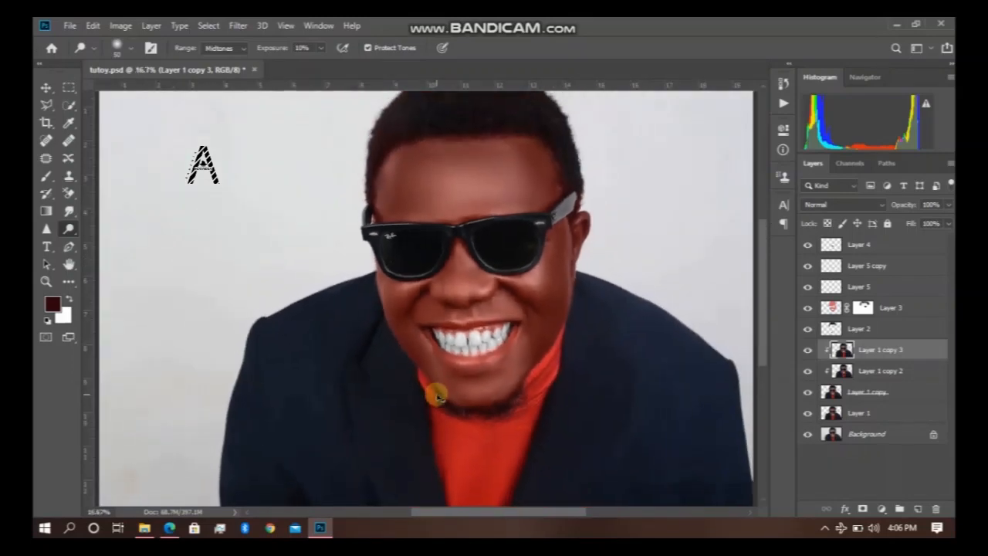
# Brighten Layer 1 copy 3 slightly with Curves by raising the RGB midtones, and compare the portrait with that layer hidden and shown
pyautogui.hotkey('ctrl', '-')
pyautogui.hotkey('ctrl', '+')
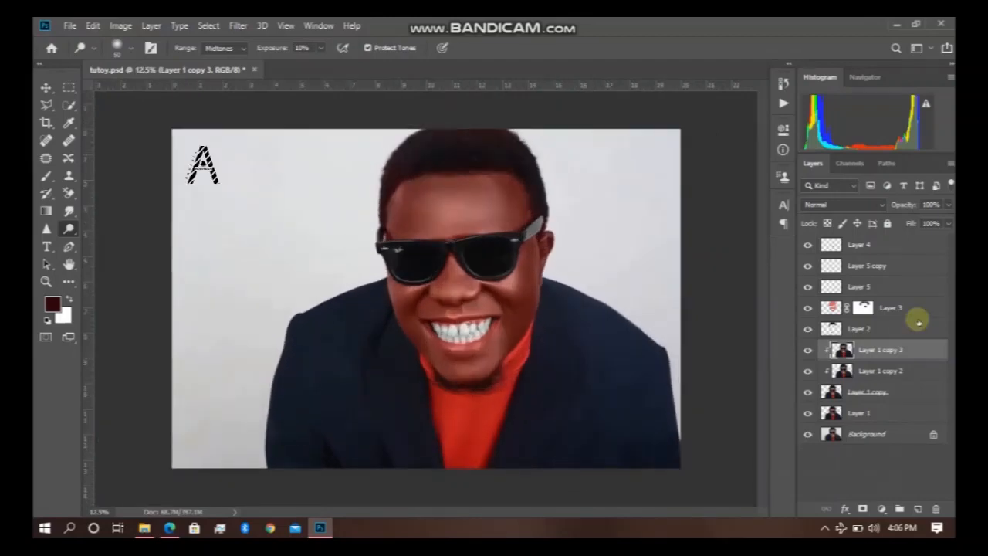
pyautogui.hotkey('ctrl', 'm')
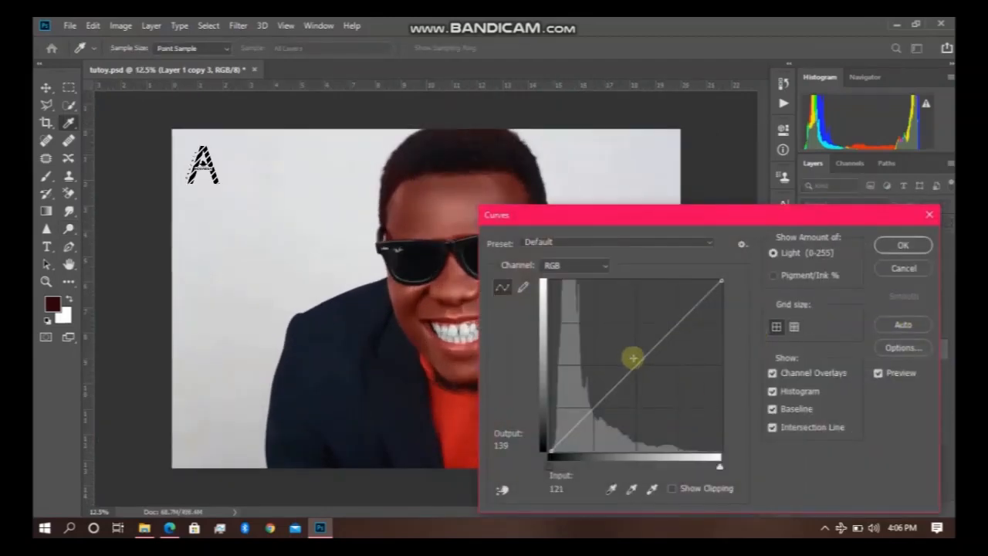
pyautogui.click(632, 356)
pyautogui.moveTo(632, 357); pyautogui.dragTo(632, 355)
pyautogui.press('Return')
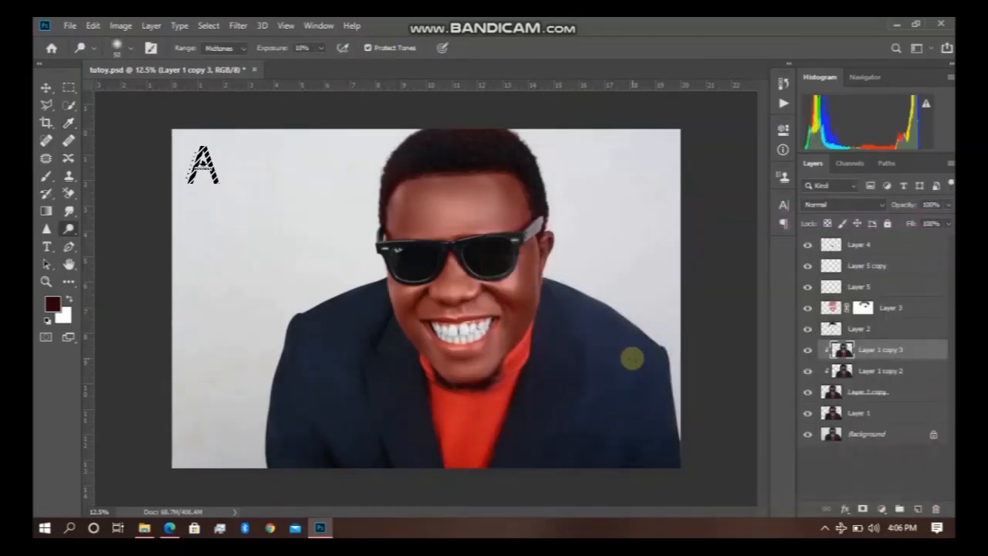
pyautogui.click(806, 350)
pyautogui.click(806, 349)
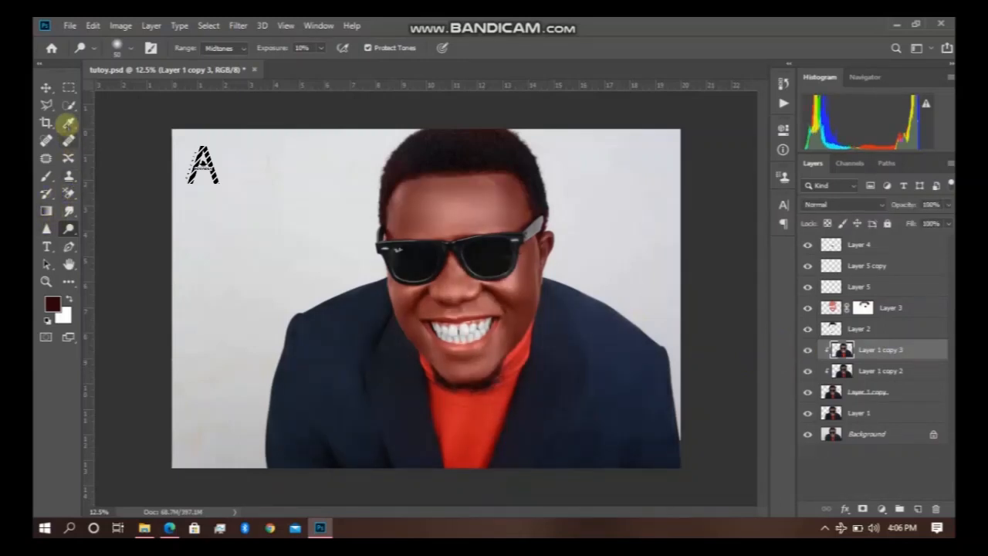
# Smudge the hairline along the forehead and temples on Layer 2 with the size 175 Smudge tip at 55% strength
pyautogui.moveTo(69, 211); pyautogui.dragTo(100, 223)
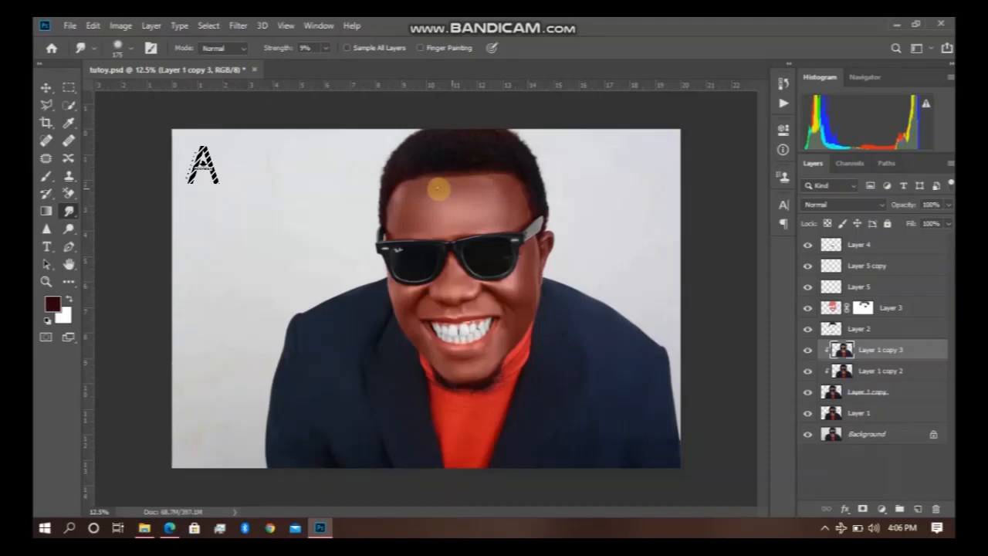
pyautogui.hotkey('ctrl', '+')
pyautogui.hotkey('ctrl', '+')
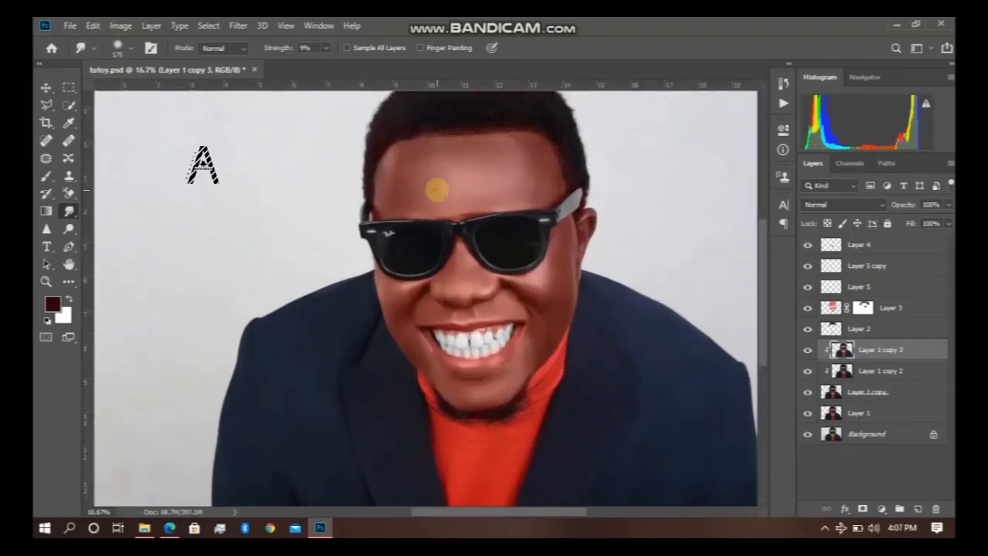
pyautogui.click(888, 330)
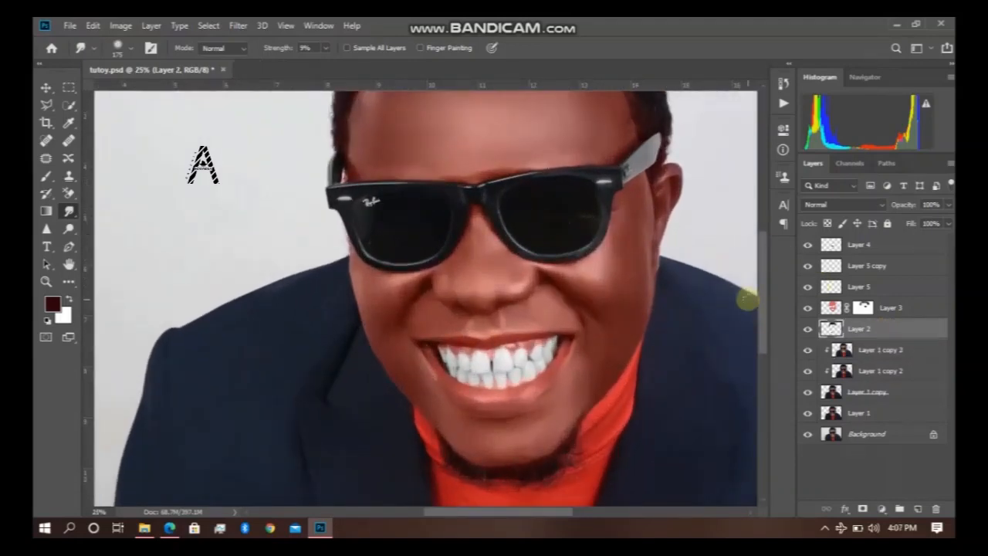
pyautogui.moveTo(761, 316); pyautogui.dragTo(770, 276)
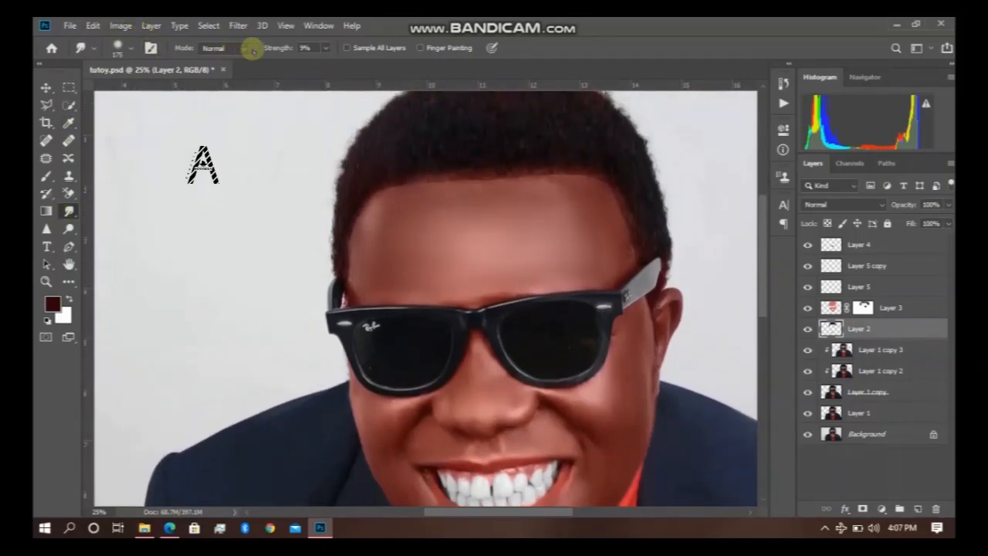
pyautogui.click(327, 48)
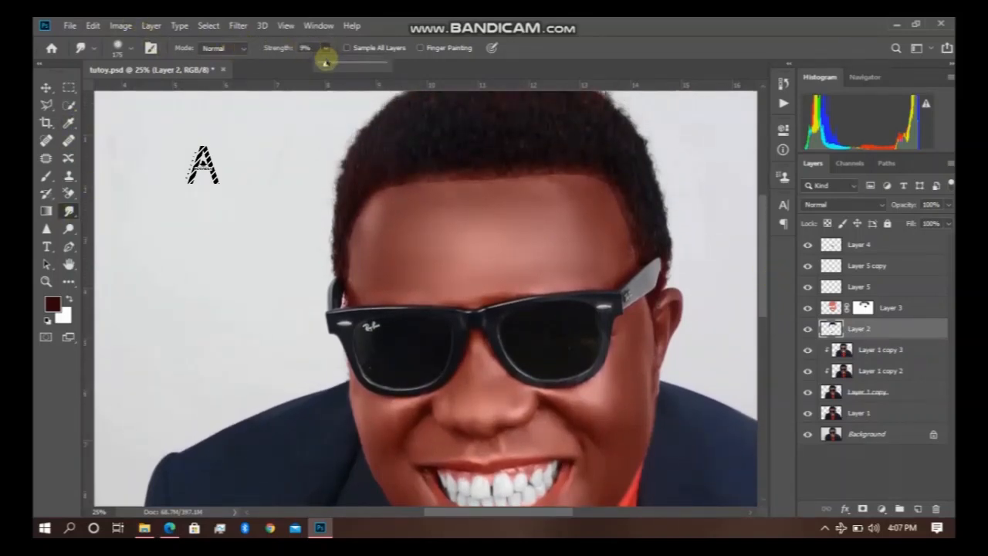
pyautogui.moveTo(325, 62); pyautogui.dragTo(352, 64)
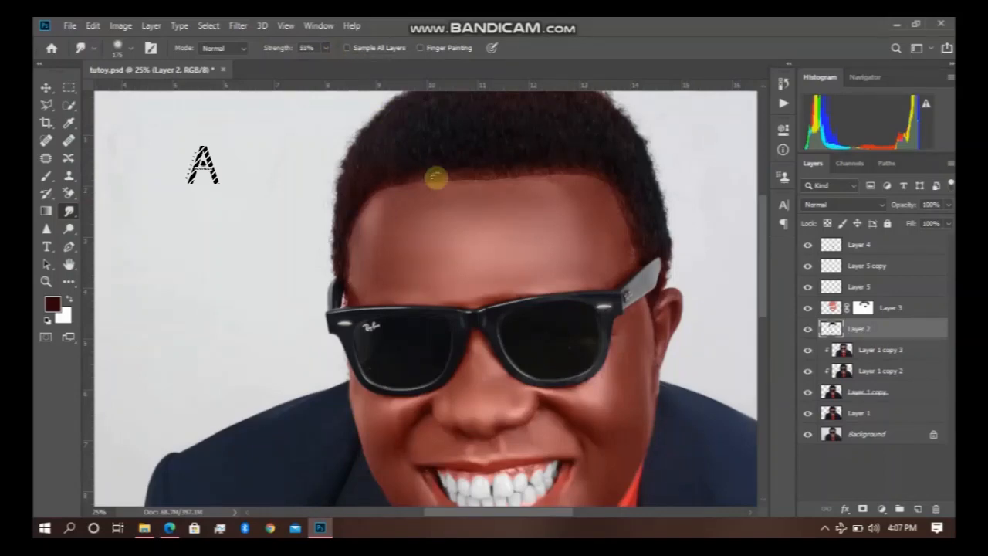
pyautogui.moveTo(456, 182)
pyautogui.mouseDown()
pyautogui.moveTo(586, 180)
pyautogui.moveTo(610, 199)
pyautogui.moveTo(607, 187)
pyautogui.moveTo(630, 245)
pyautogui.mouseUp()
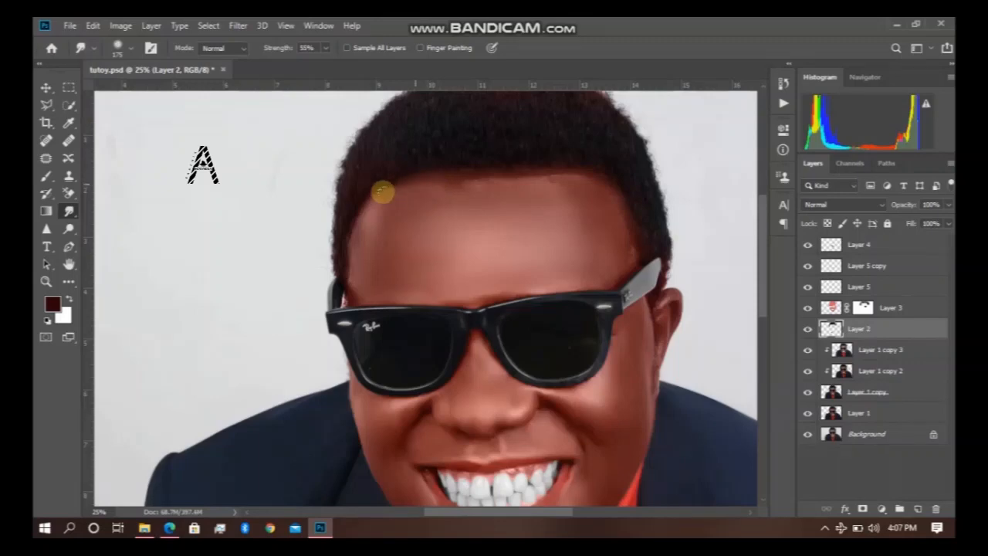
pyautogui.moveTo(382, 192)
pyautogui.mouseDown()
pyautogui.moveTo(352, 234)
pyautogui.moveTo(351, 261)
pyautogui.mouseUp()
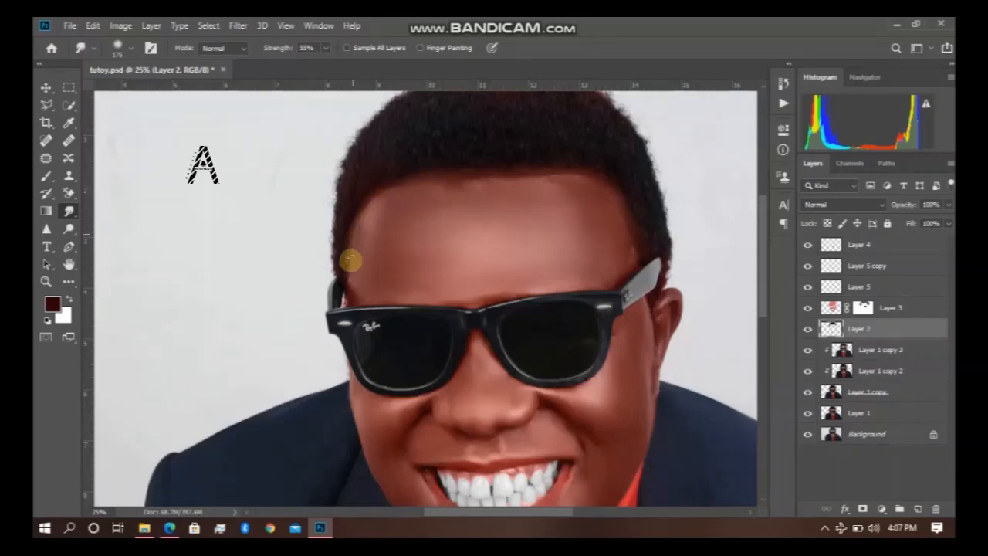
pyautogui.hotkey('ctrl', '-')
pyautogui.hotkey('ctrl', '-')
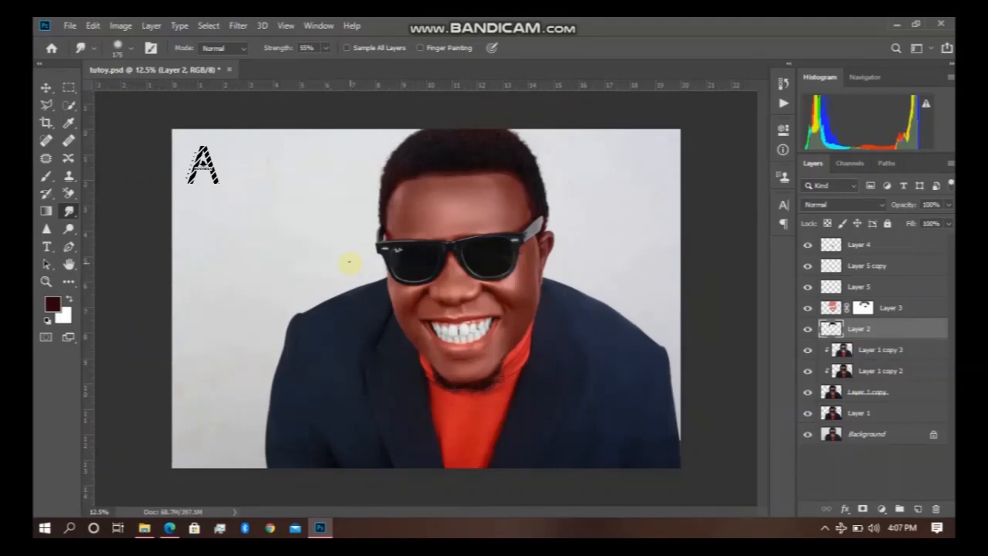
# Roughen the hairline along the forehead on Layer 2 by smudging with the Rough Round Bristle Brush at 71% strength
pyautogui.click(130, 48)
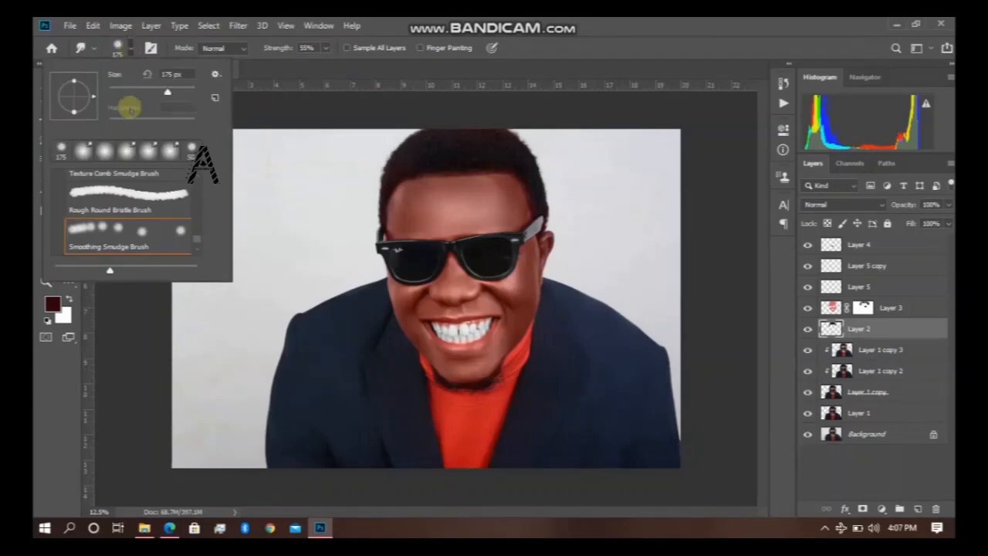
pyautogui.doubleClick(123, 199)
pyautogui.hotkey('ctrl', '+')
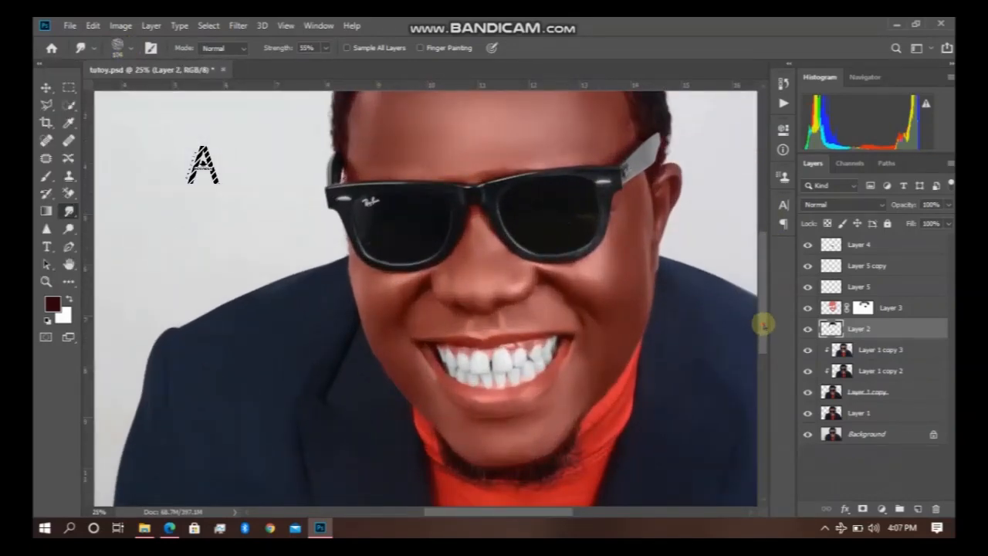
pyautogui.moveTo(761, 327); pyautogui.dragTo(768, 262)
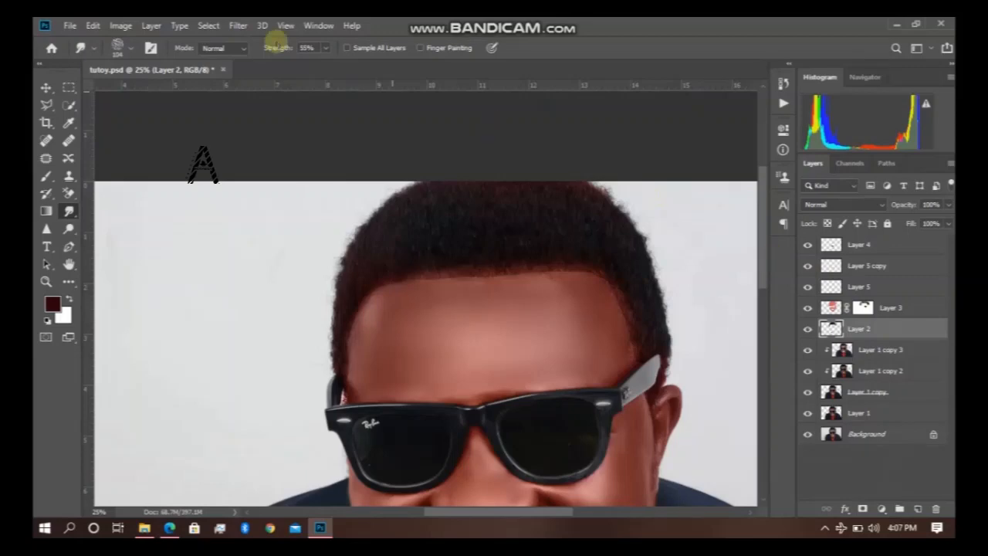
pyautogui.click(326, 47)
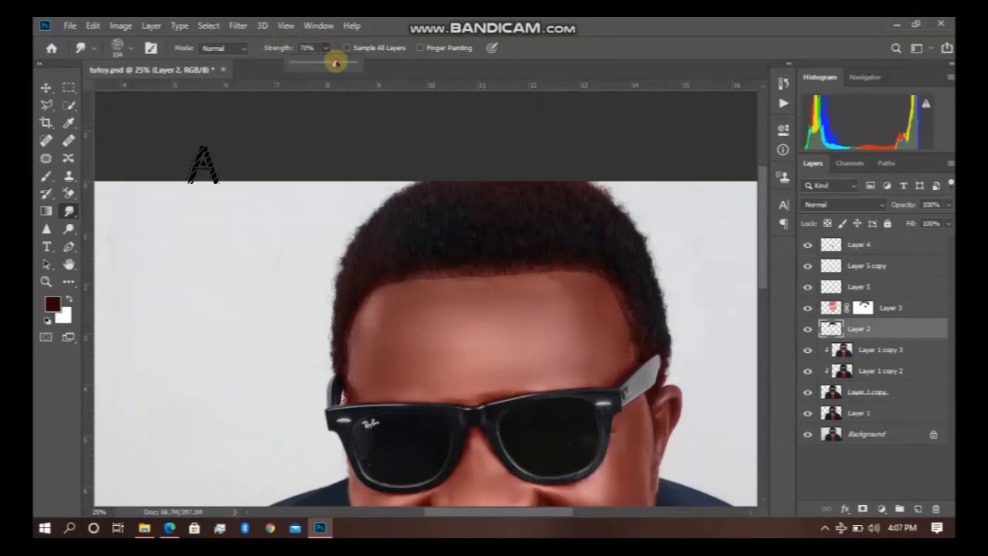
pyautogui.moveTo(336, 62); pyautogui.dragTo(336, 60)
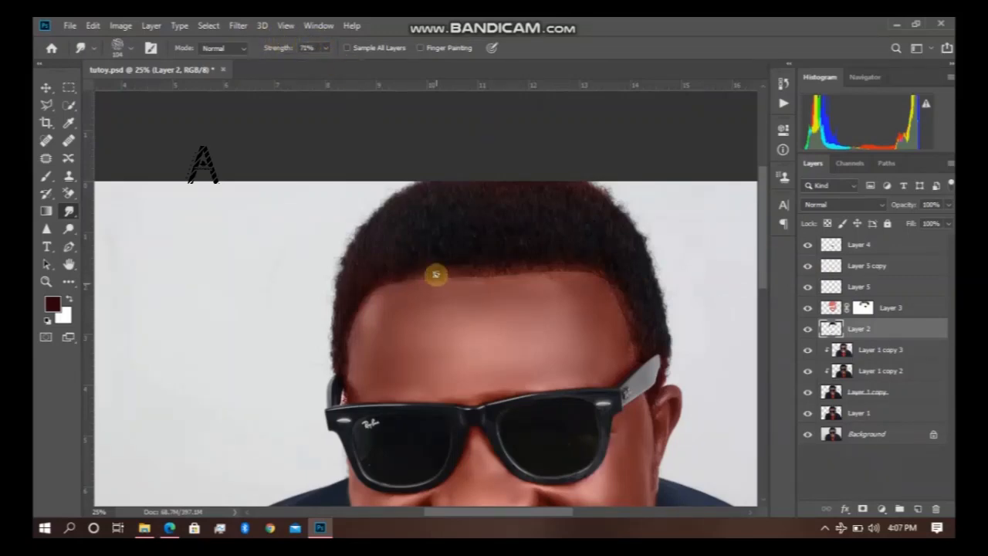
pyautogui.moveTo(435, 274)
pyautogui.mouseDown()
pyautogui.moveTo(496, 287)
pyautogui.moveTo(503, 271)
pyautogui.moveTo(509, 284)
pyautogui.moveTo(609, 269)
pyautogui.moveTo(632, 348)
pyautogui.mouseUp()
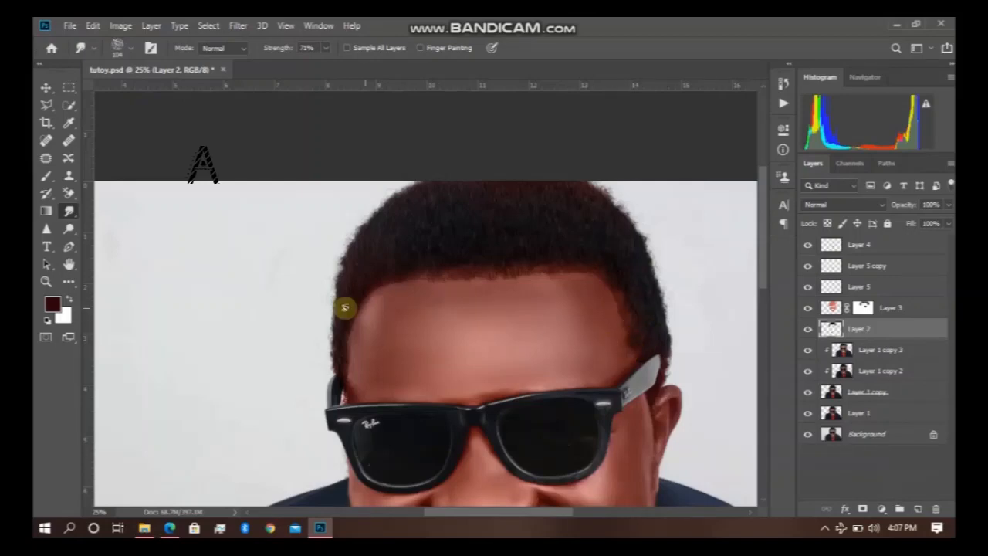
# Smudge the hair's outer edge into small tufts on both sides with tip size up to 200, and compare Layer 2 hidden and shown
pyautogui.moveTo(345, 309)
pyautogui.mouseDown()
pyautogui.moveTo(376, 289)
pyautogui.moveTo(380, 301)
pyautogui.moveTo(385, 278)
pyautogui.moveTo(388, 291)
pyautogui.moveTo(404, 280)
pyautogui.moveTo(423, 291)
pyautogui.moveTo(415, 284)
pyautogui.moveTo(343, 305)
pyautogui.moveTo(360, 314)
pyautogui.moveTo(354, 357)
pyautogui.moveTo(344, 232)
pyautogui.moveTo(395, 193)
pyautogui.moveTo(359, 211)
pyautogui.moveTo(347, 256)
pyautogui.moveTo(319, 289)
pyautogui.moveTo(371, 200)
pyautogui.mouseUp()
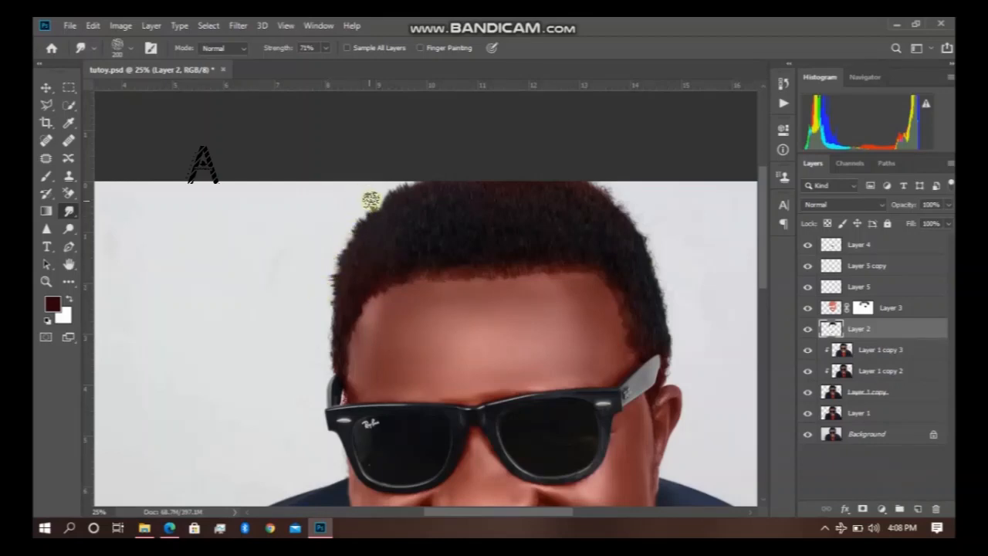
pyautogui.moveTo(538, 170)
pyautogui.mouseDown()
pyautogui.moveTo(618, 190)
pyautogui.moveTo(605, 189)
pyautogui.moveTo(609, 176)
pyautogui.moveTo(619, 204)
pyautogui.moveTo(626, 187)
pyautogui.moveTo(628, 234)
pyautogui.moveTo(640, 240)
pyautogui.moveTo(647, 224)
pyautogui.moveTo(637, 245)
pyautogui.moveTo(644, 207)
pyautogui.moveTo(626, 222)
pyautogui.moveTo(652, 258)
pyautogui.moveTo(657, 241)
pyautogui.moveTo(661, 284)
pyautogui.moveTo(668, 263)
pyautogui.moveTo(668, 291)
pyautogui.moveTo(677, 287)
pyautogui.moveTo(680, 342)
pyautogui.mouseUp()
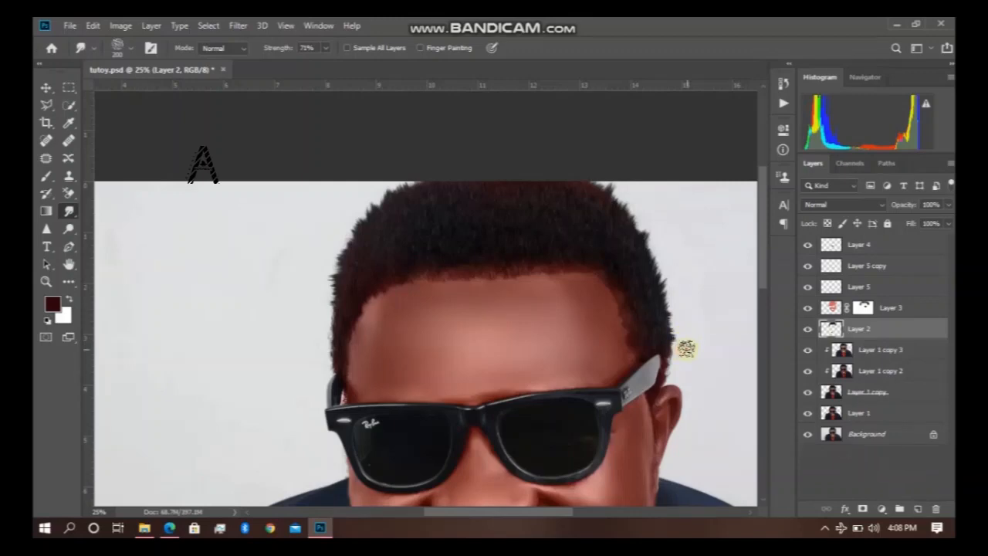
pyautogui.hotkey('ctrl', '-')
pyautogui.hotkey('ctrl', '-')
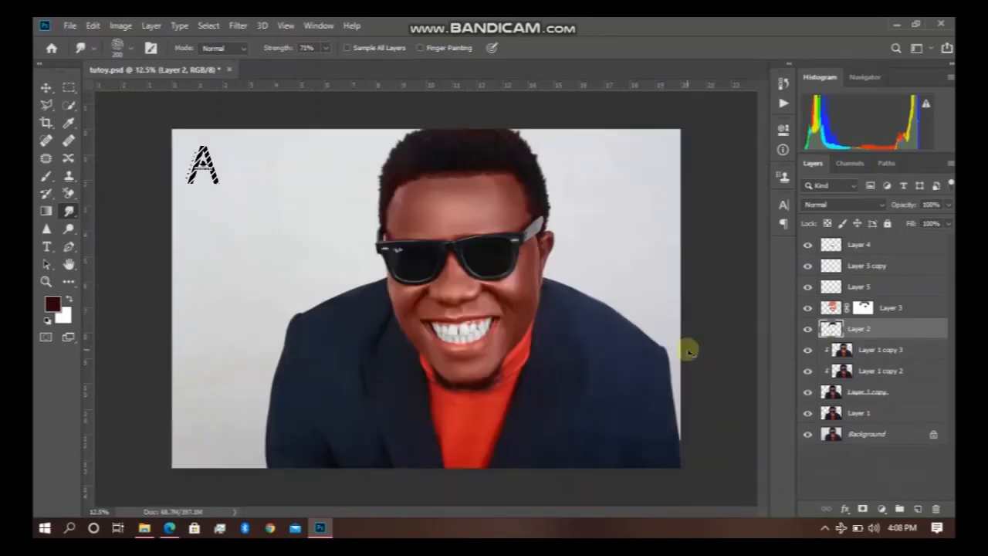
pyautogui.hotkey('ctrl', '+')
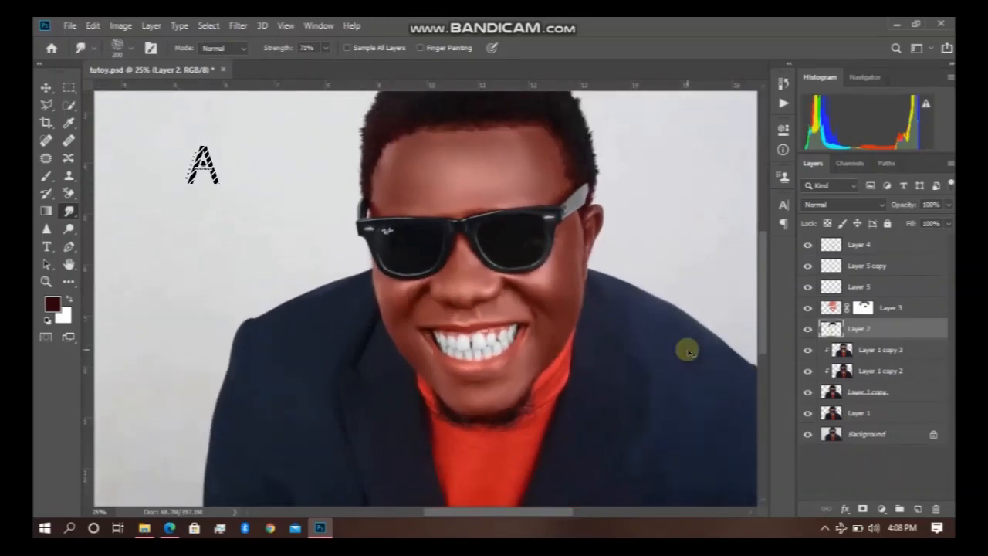
pyautogui.hotkey('ctrl', '-')
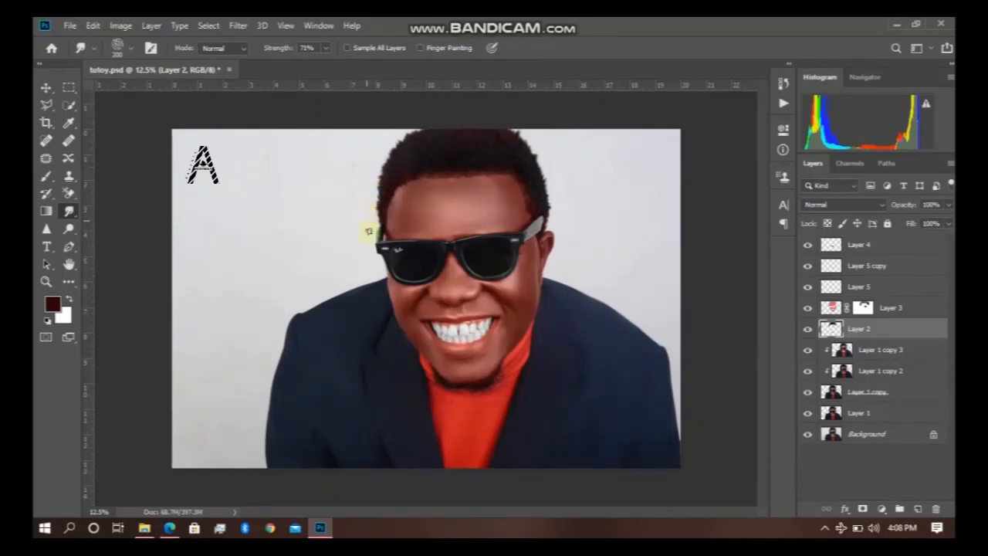
pyautogui.click(808, 330)
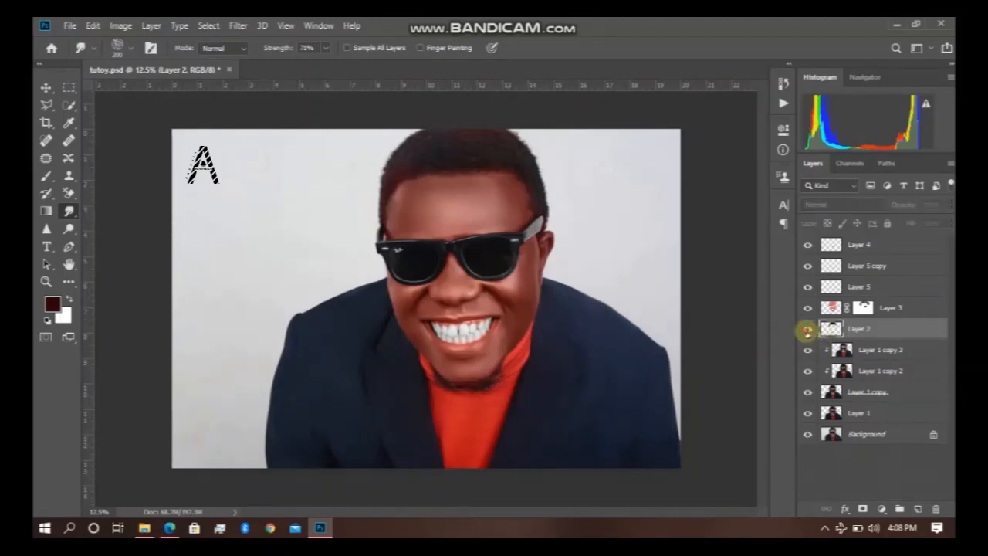
pyautogui.click(807, 330)
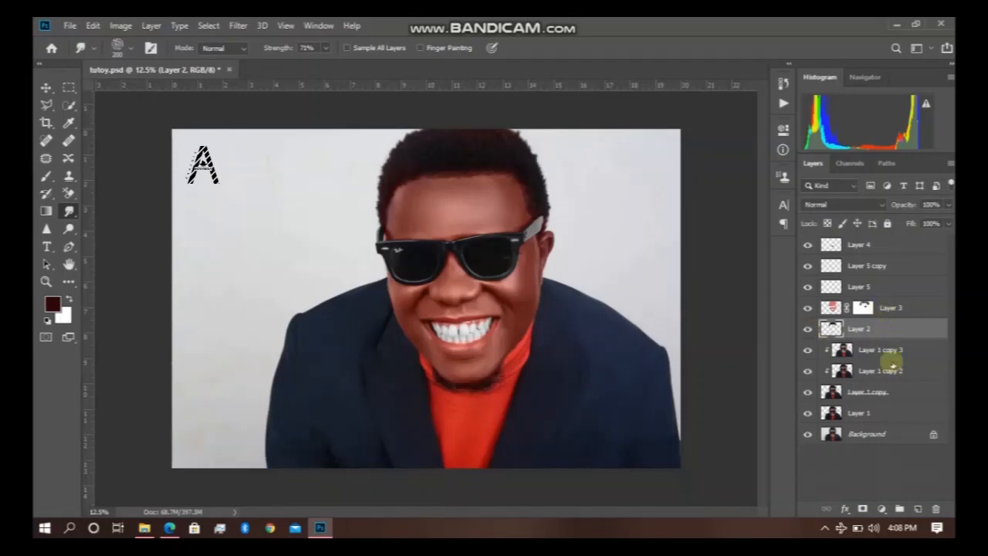
# Shade the hair in black on a new layer above Layer 2 with a size 600 brush at 10% opacity, and clip it to Layer 2
pyautogui.click(914, 508)
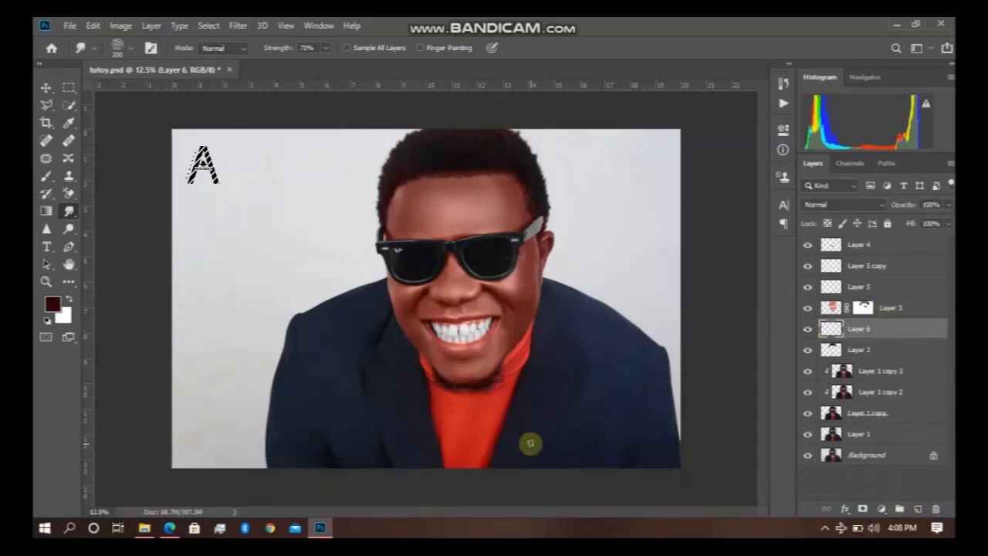
pyautogui.press('b')
pyautogui.click(51, 302)
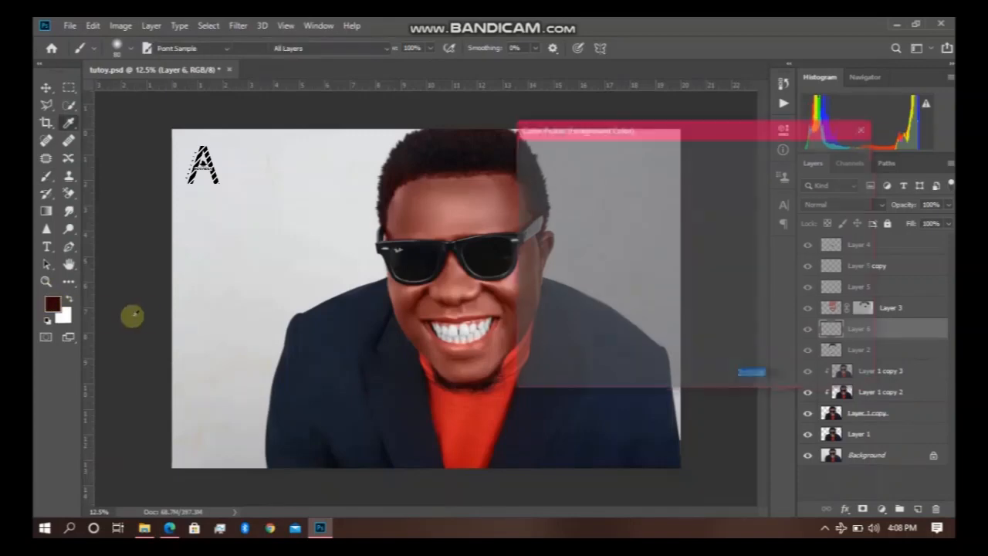
pyautogui.click(526, 330)
pyautogui.press('Return')
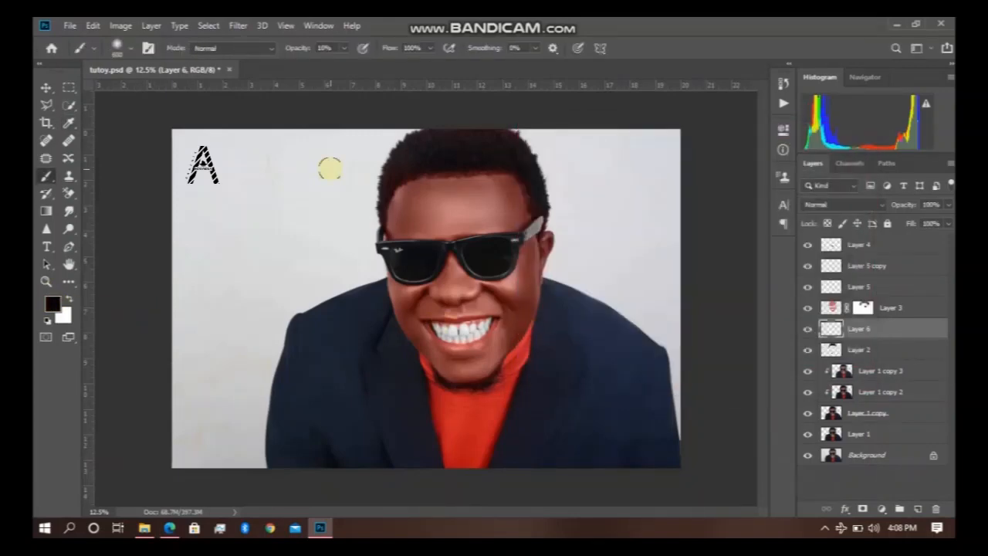
pyautogui.moveTo(329, 168)
pyautogui.mouseDown()
pyautogui.moveTo(491, 177)
pyautogui.moveTo(442, 177)
pyautogui.moveTo(480, 164)
pyautogui.moveTo(497, 139)
pyautogui.moveTo(540, 161)
pyautogui.moveTo(547, 179)
pyautogui.moveTo(406, 149)
pyautogui.moveTo(477, 198)
pyautogui.moveTo(509, 184)
pyautogui.moveTo(438, 194)
pyautogui.mouseUp()
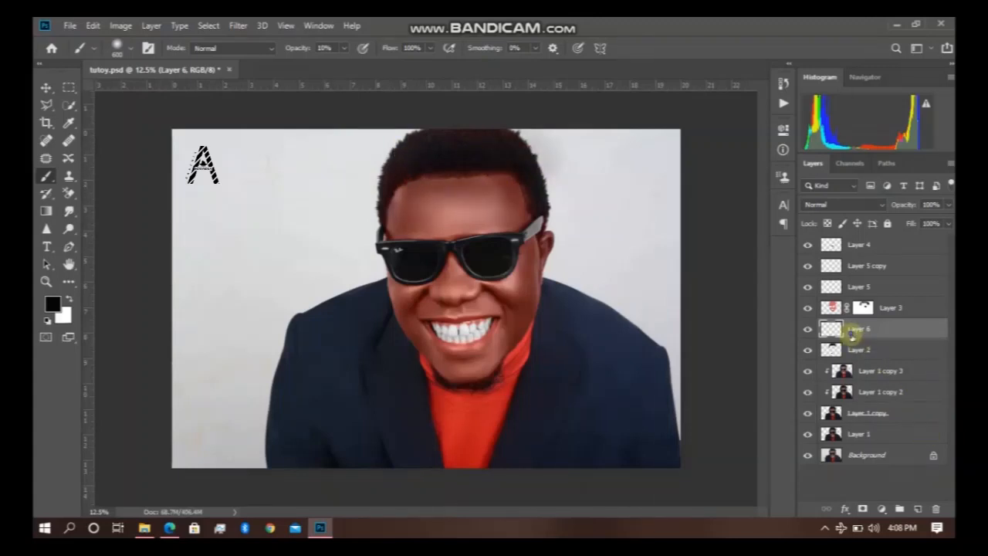
pyautogui.rightClick(852, 330)
pyautogui.click(718, 278)
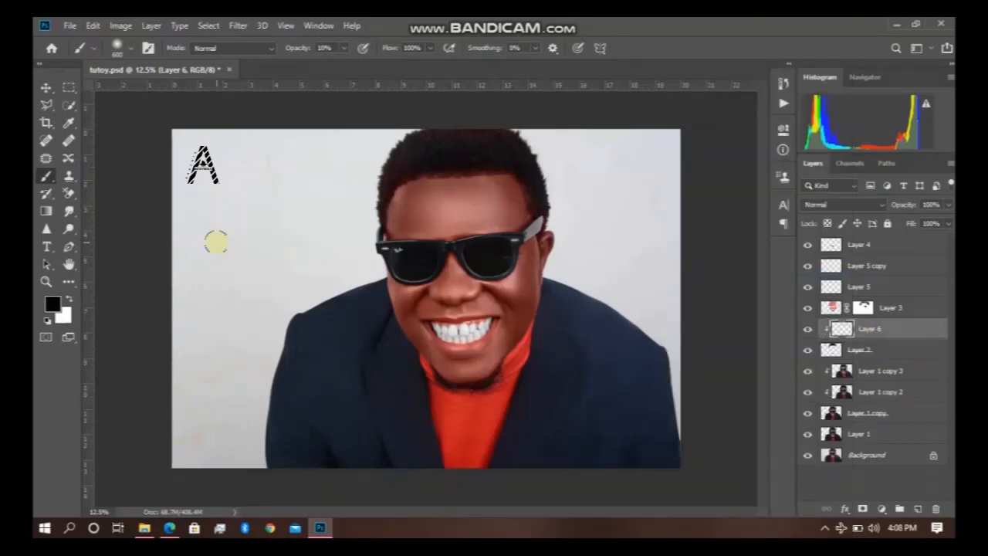
pyautogui.hotkey('ctrl', '-')
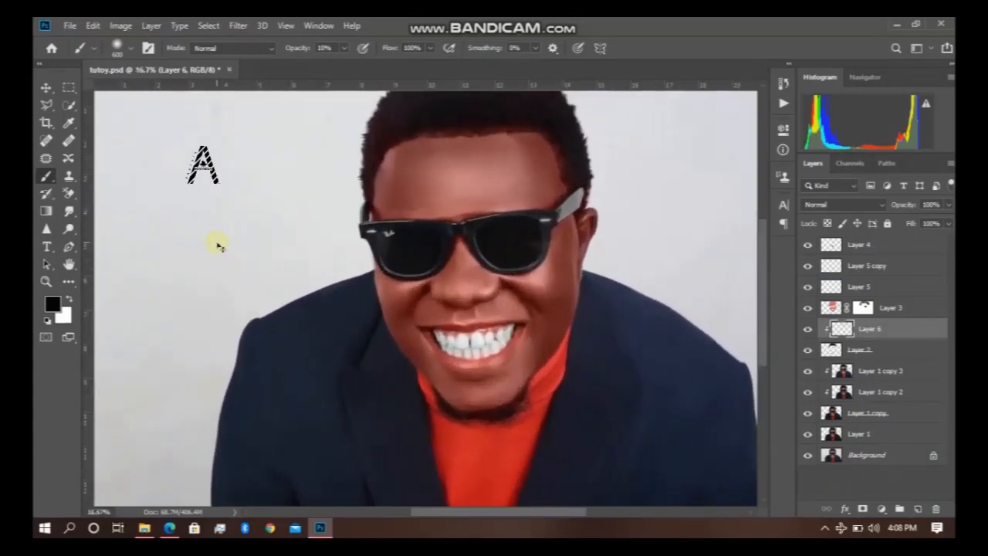
pyautogui.hotkey('ctrl', '+')
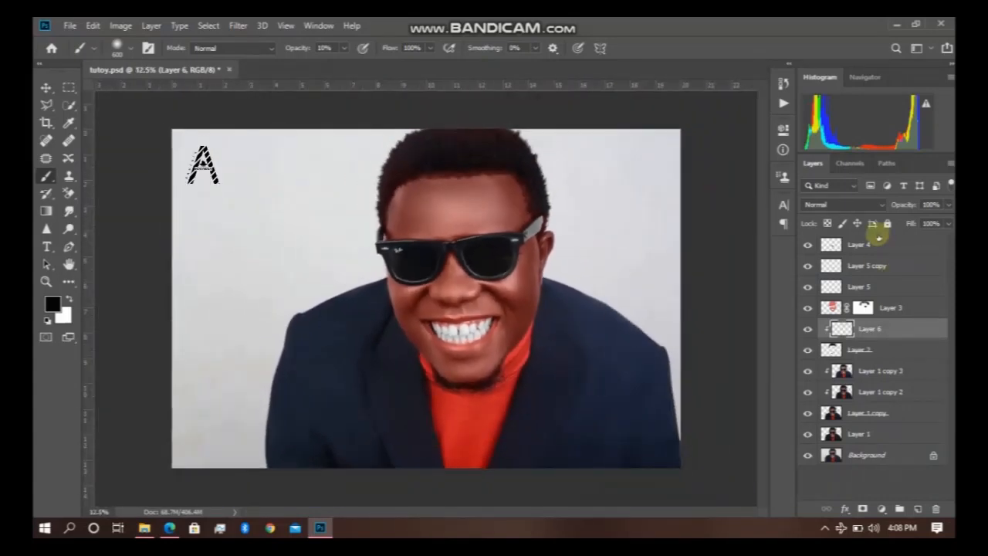
# Group all layers from Layer 4 down to Layer 1, leaving the Background outside the group
pyautogui.click(883, 248)
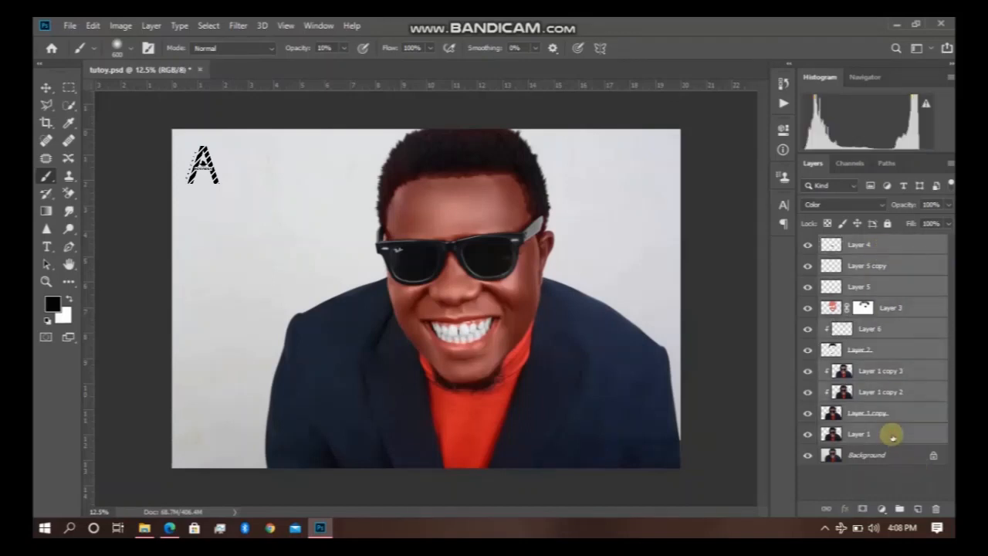
pyautogui.hotkey('ctrl', 'g')
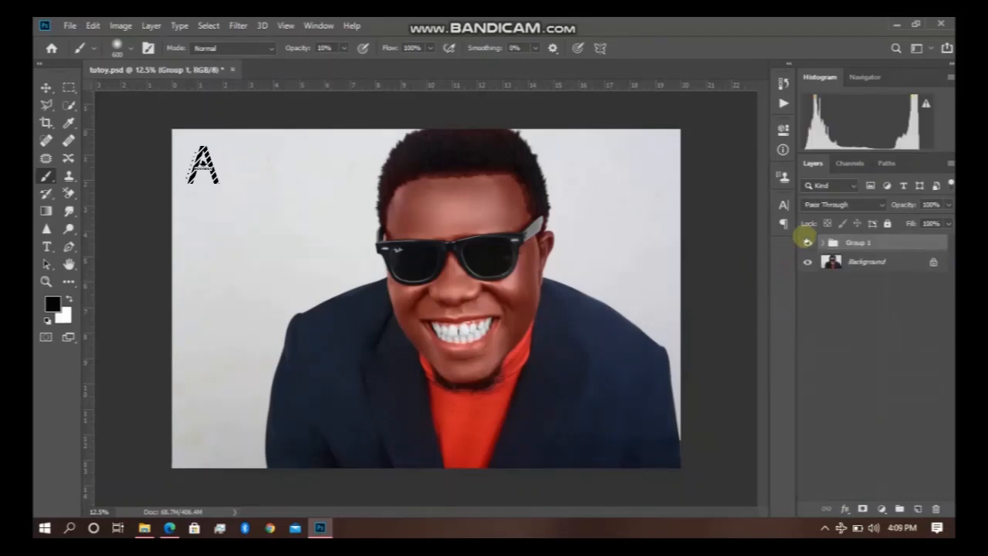
# Compare the portrait with the group of painted layers hidden and shown
pyautogui.click(806, 242)
pyautogui.click(808, 243)
pyautogui.click(807, 244)
pyautogui.click(808, 243)
# Add a white (#ffffff) Solid Color fill layer directly above the Background, beneath the painting group
pyautogui.click(873, 270)
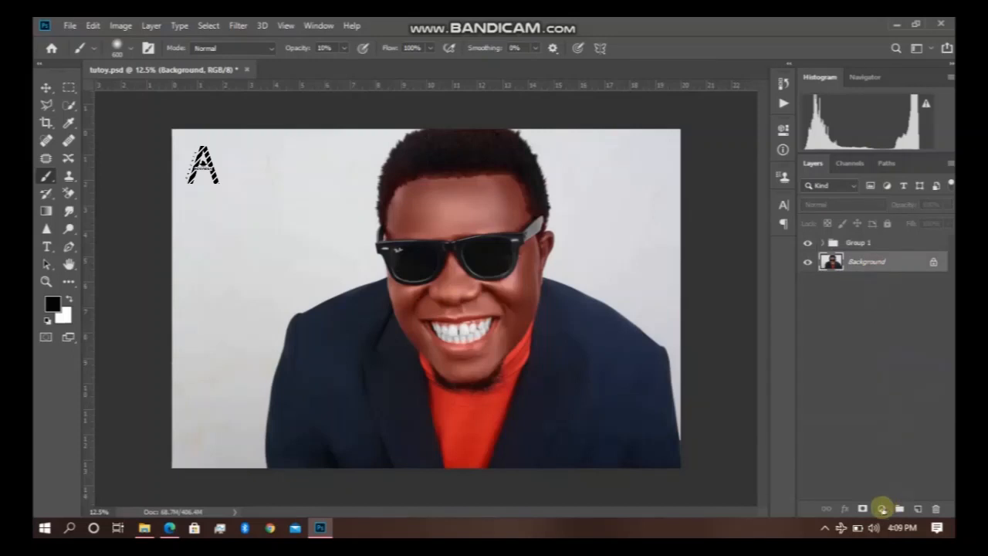
pyautogui.click(882, 509)
pyautogui.click(884, 264)
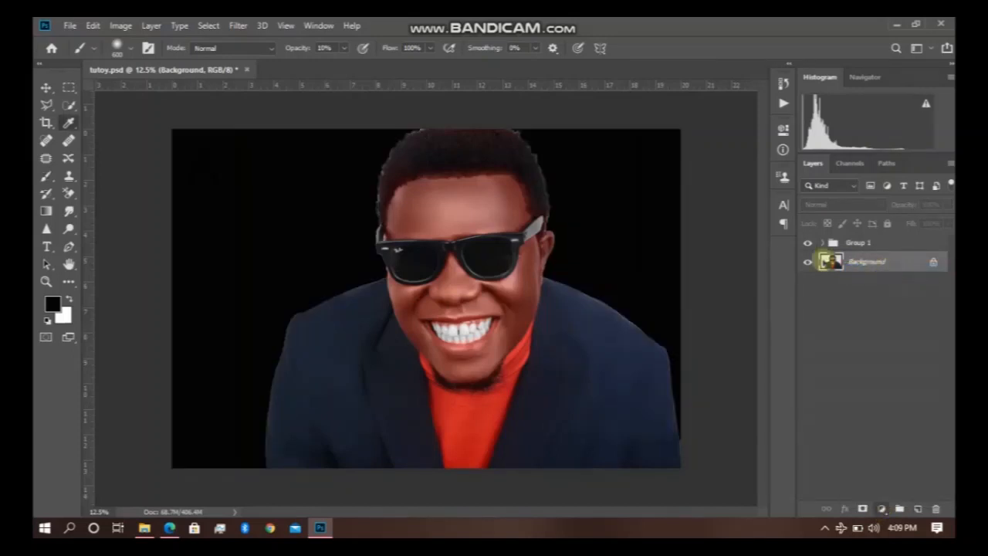
pyautogui.write('ffffff')
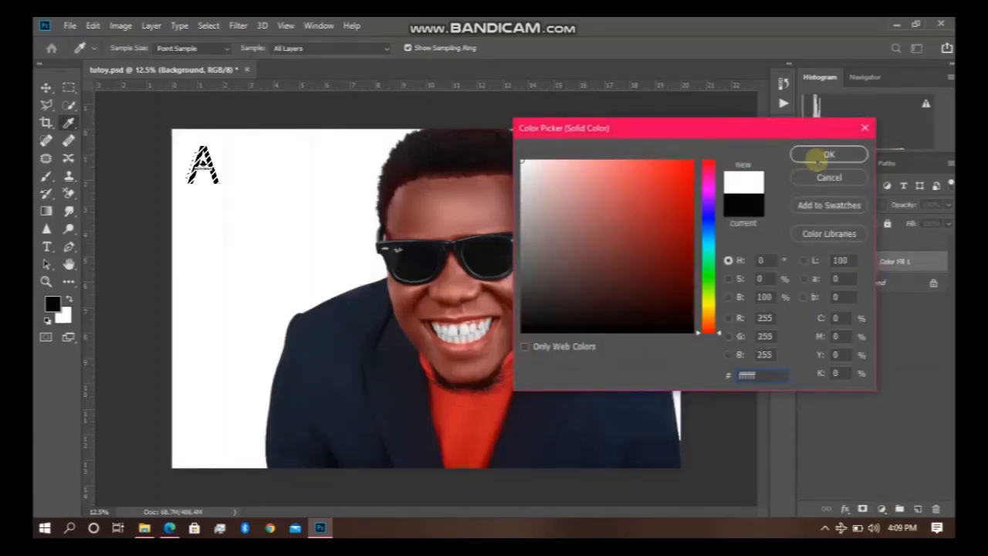
pyautogui.click(819, 155)
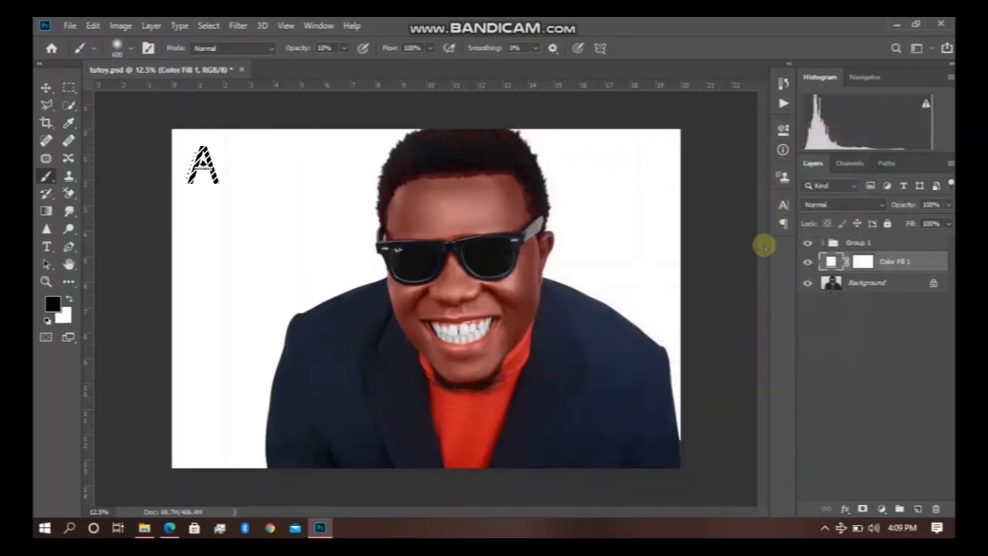
# Add a Gradient fill layer above the white fill, with Radial style and the gradient reversed
pyautogui.click(882, 509)
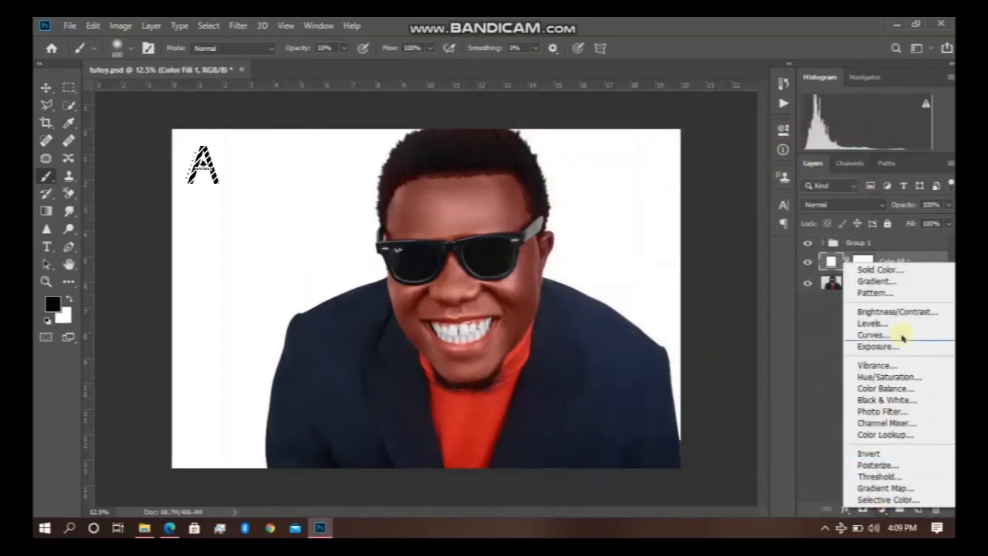
pyautogui.click(876, 281)
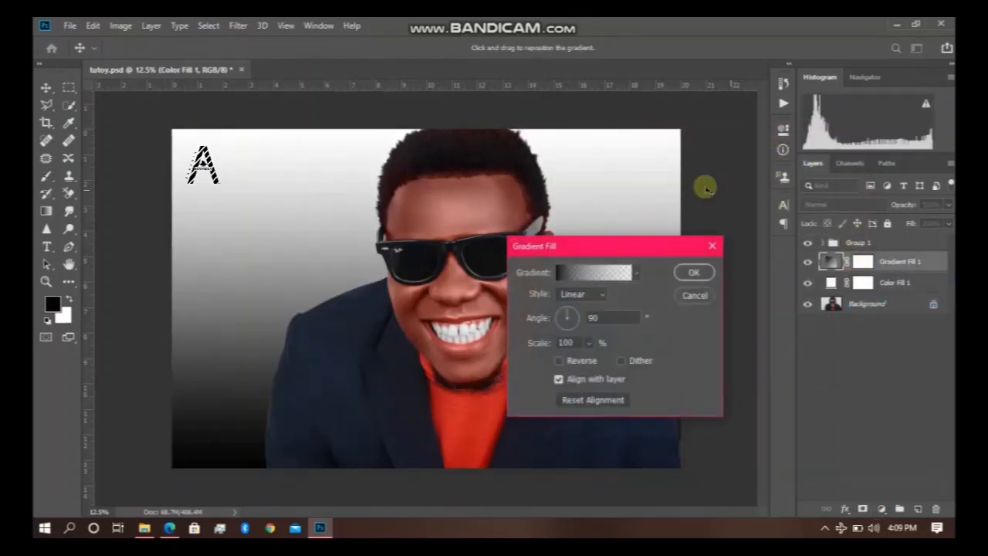
pyautogui.click(594, 294)
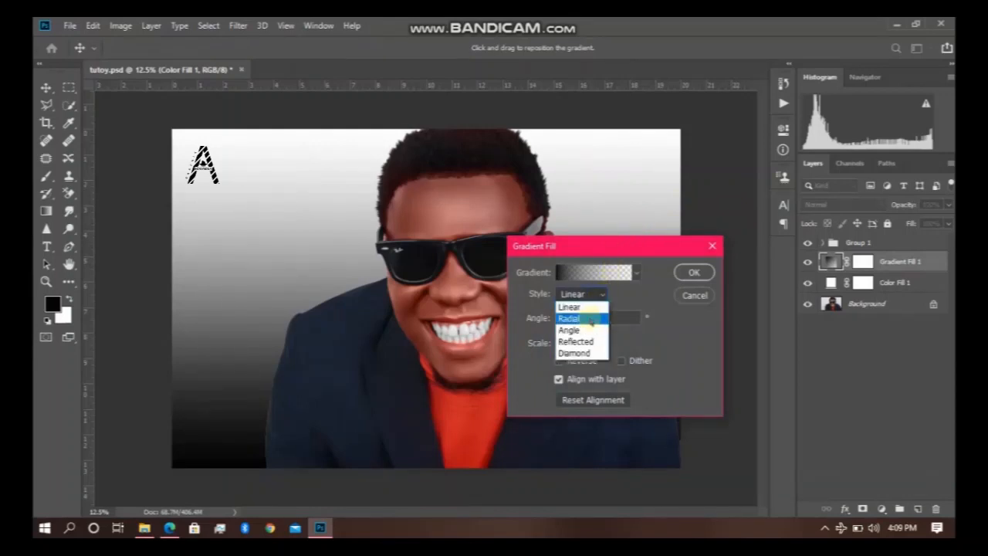
pyautogui.click(587, 319)
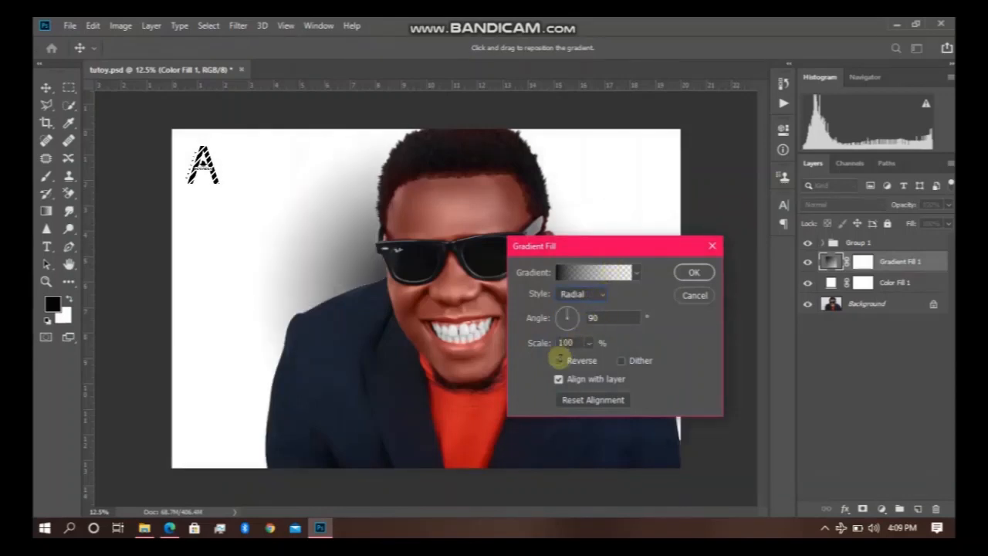
pyautogui.click(559, 361)
# Set the color stop at location 0% of the fill's gradient to bright cyan, #00f0ff
pyautogui.click(610, 272)
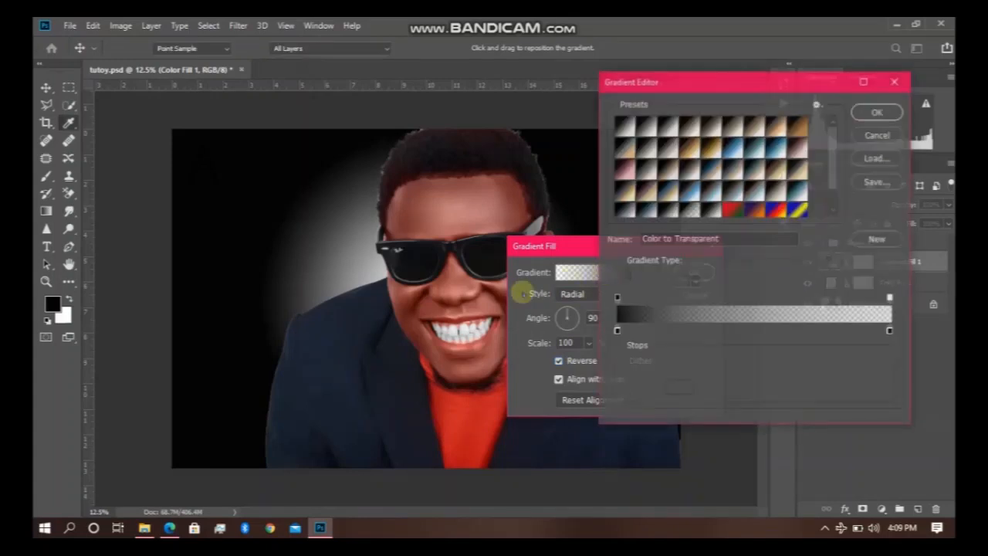
pyautogui.click(616, 331)
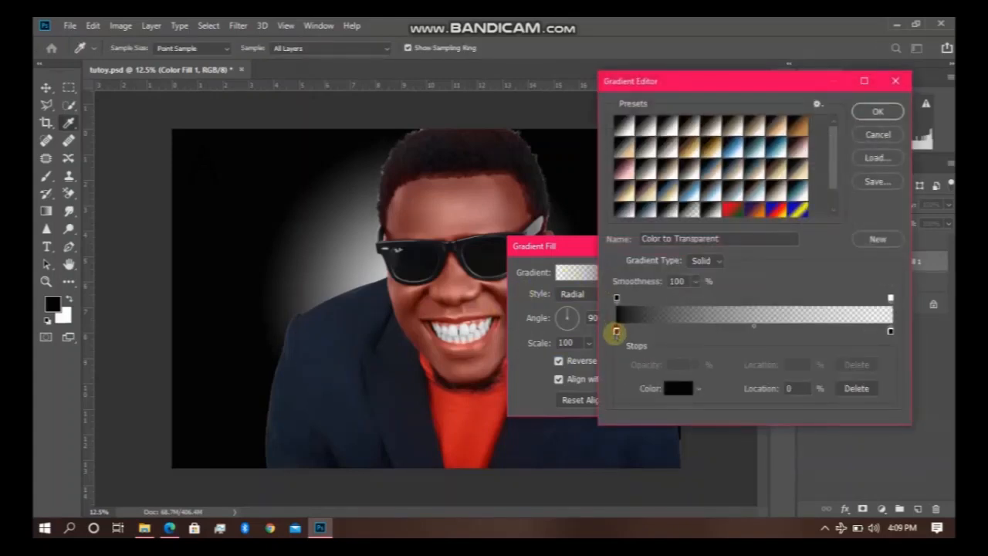
pyautogui.doubleClick(616, 331)
pyautogui.click(708, 244)
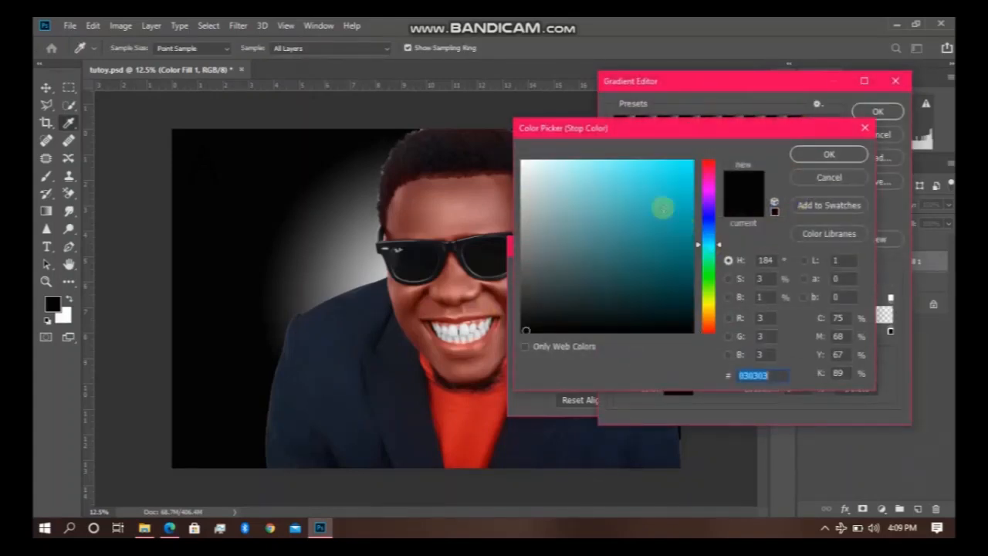
pyautogui.moveTo(663, 207); pyautogui.dragTo(693, 158)
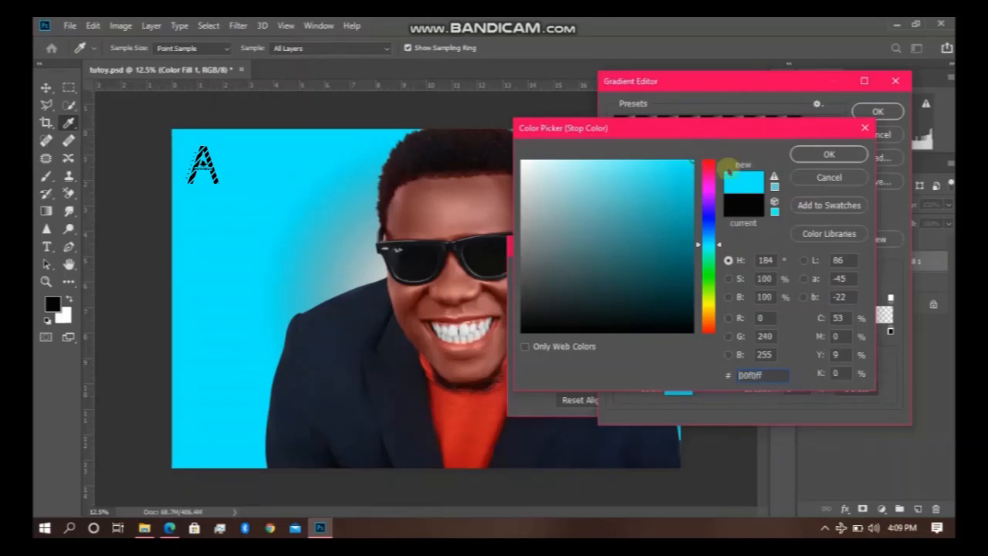
pyautogui.click(822, 153)
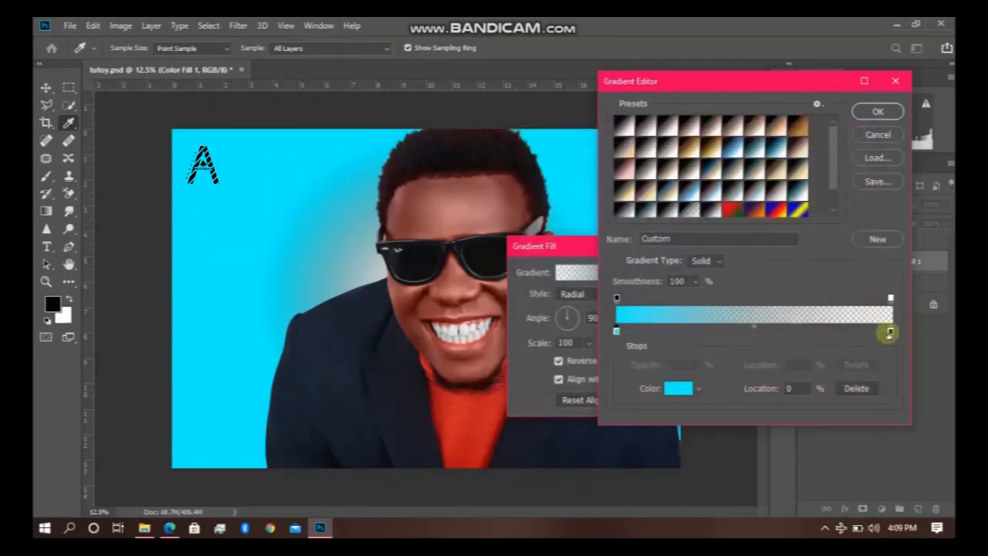
# Set the gradient's color stop at location 100% to white, #ffffff, and apply the gradient fill
pyautogui.doubleClick(891, 331)
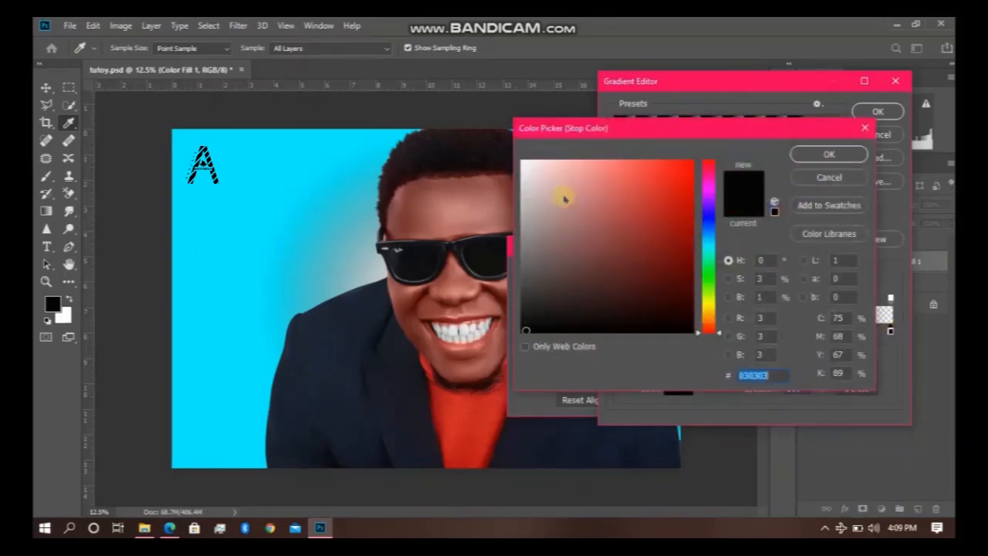
pyautogui.moveTo(534, 177); pyautogui.dragTo(474, 137)
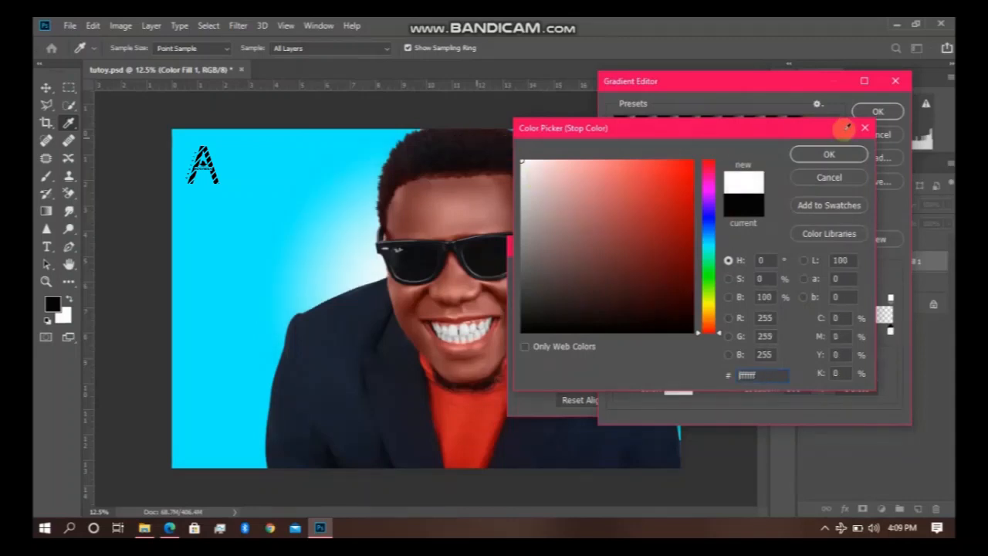
pyautogui.click(825, 154)
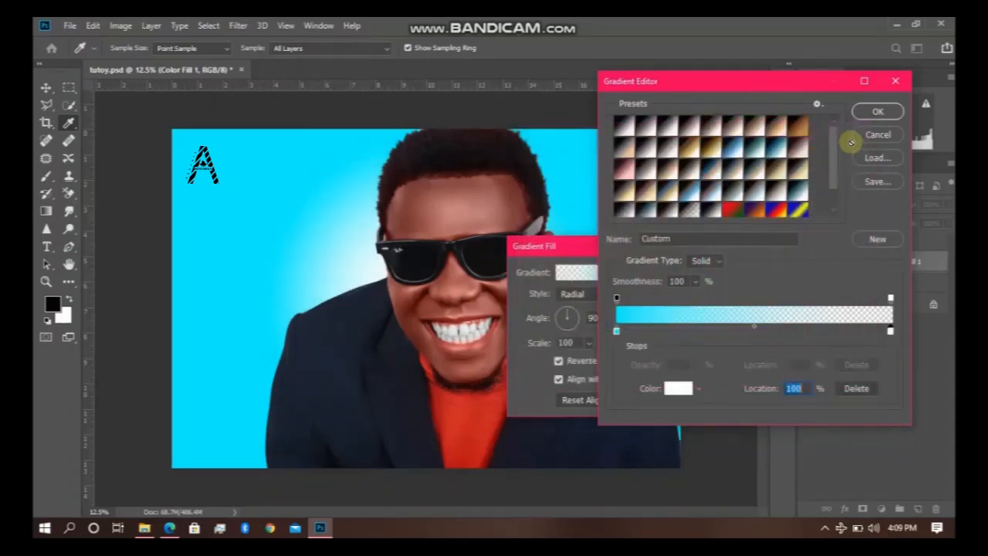
pyautogui.click(877, 111)
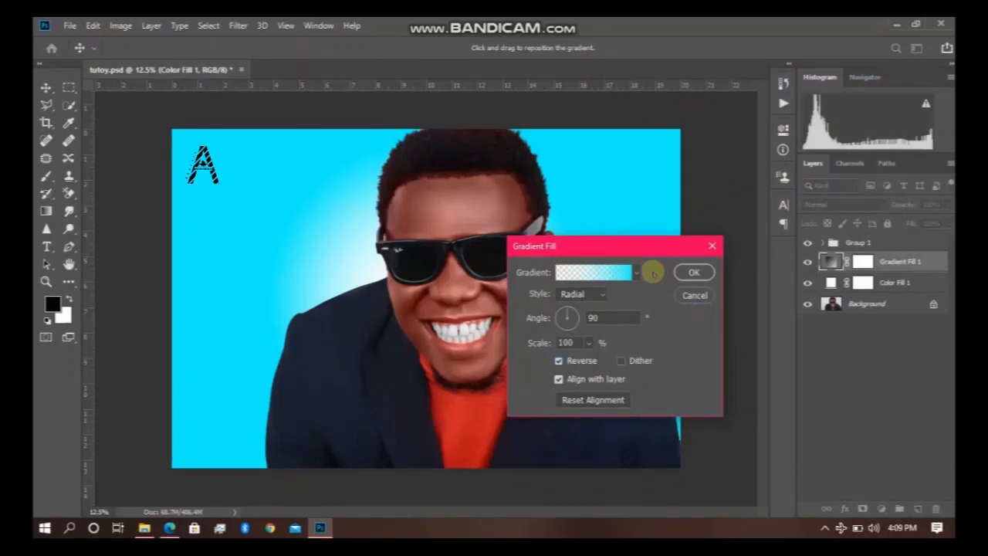
pyautogui.click(694, 272)
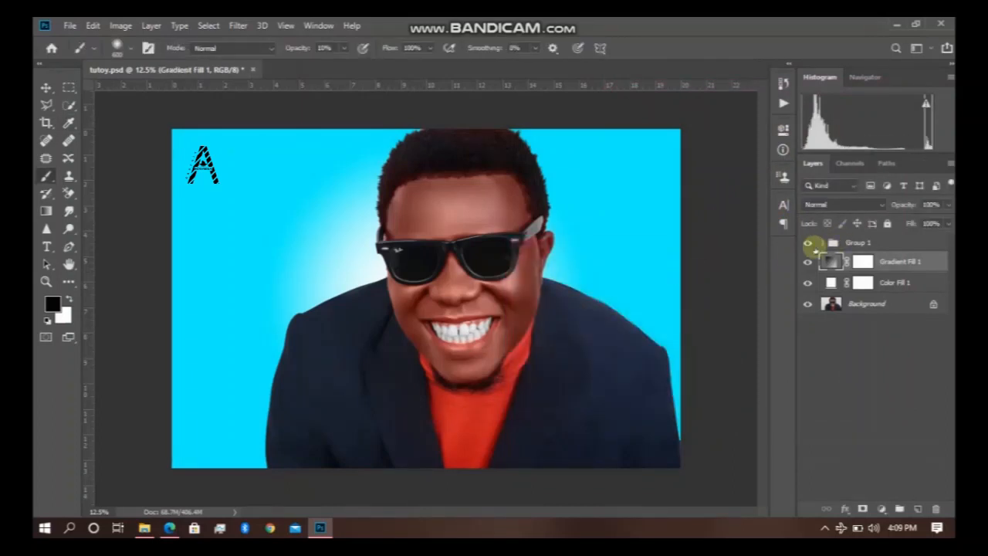
# Group the painting group together with the gradient and white fill layers, leaving the Background outside
pyautogui.click(898, 282)
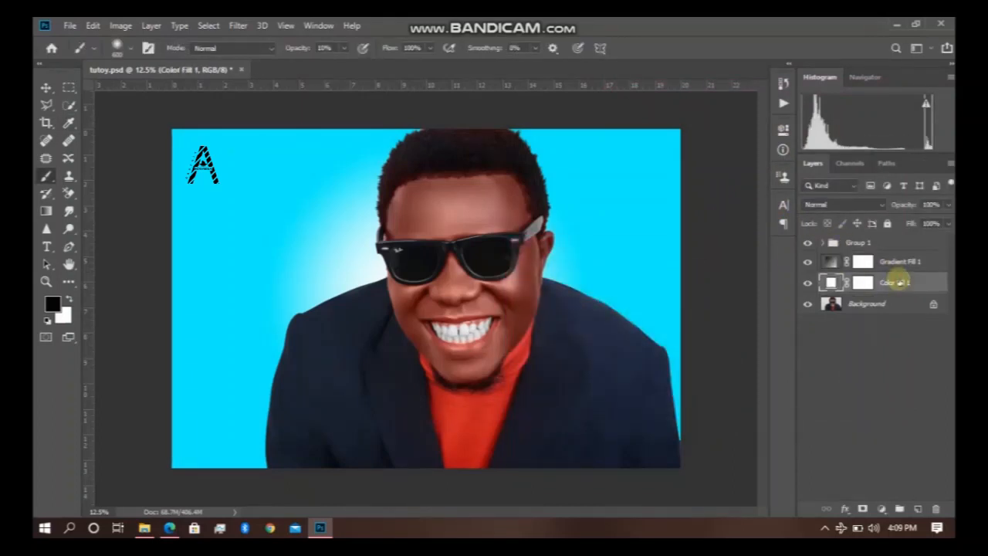
pyautogui.keyDown('shift'); pyautogui.click(878, 245); pyautogui.keyUp('shift')
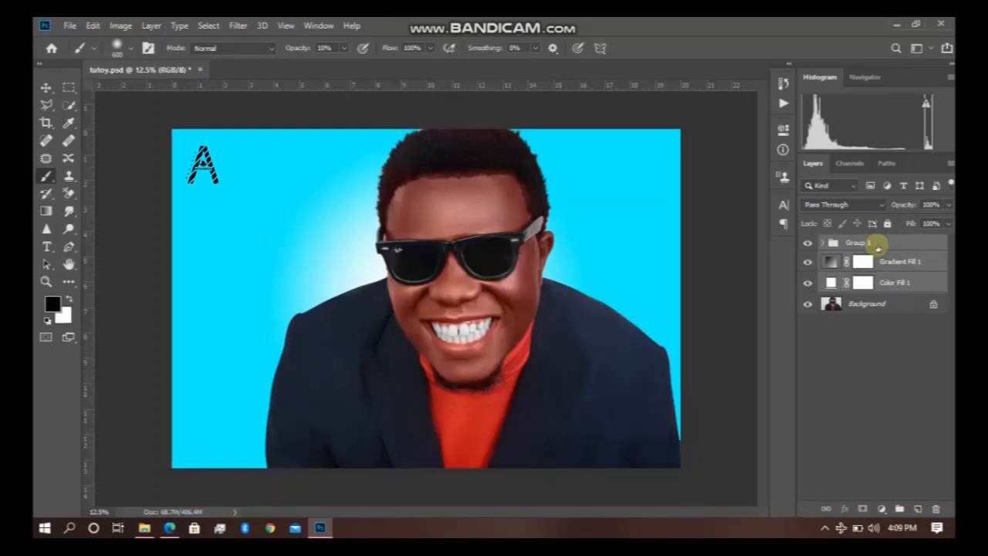
pyautogui.hotkey('ctrl', 'g')
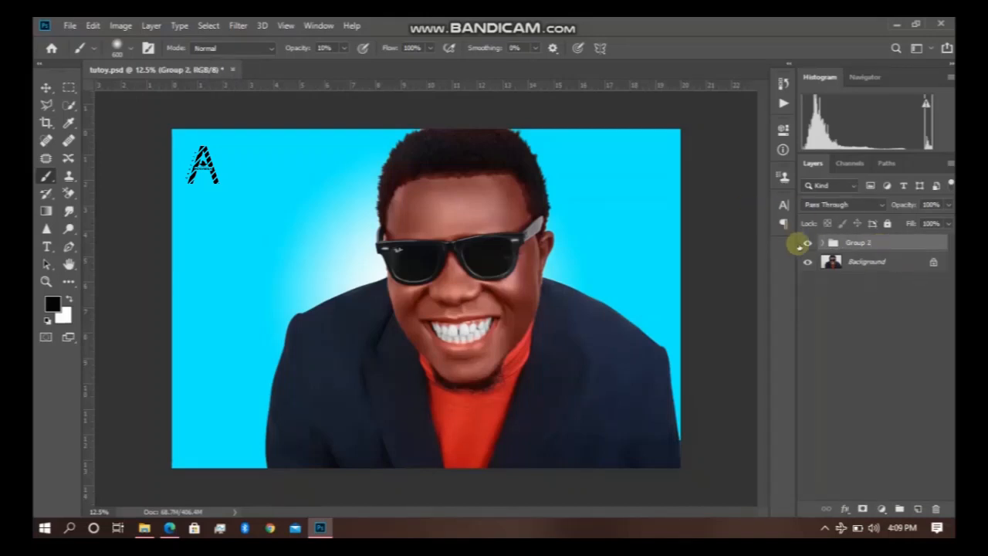
# Compare the finished painting with the original photo by hiding and showing the new outer group
pyautogui.click(806, 244)
pyautogui.click(807, 244)
pyautogui.click(807, 241)
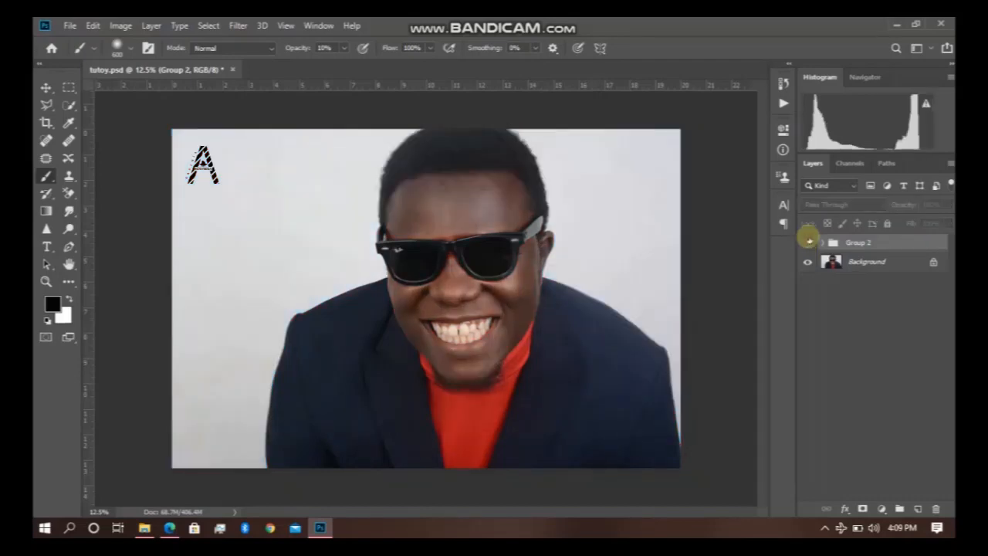
pyautogui.click(808, 241)
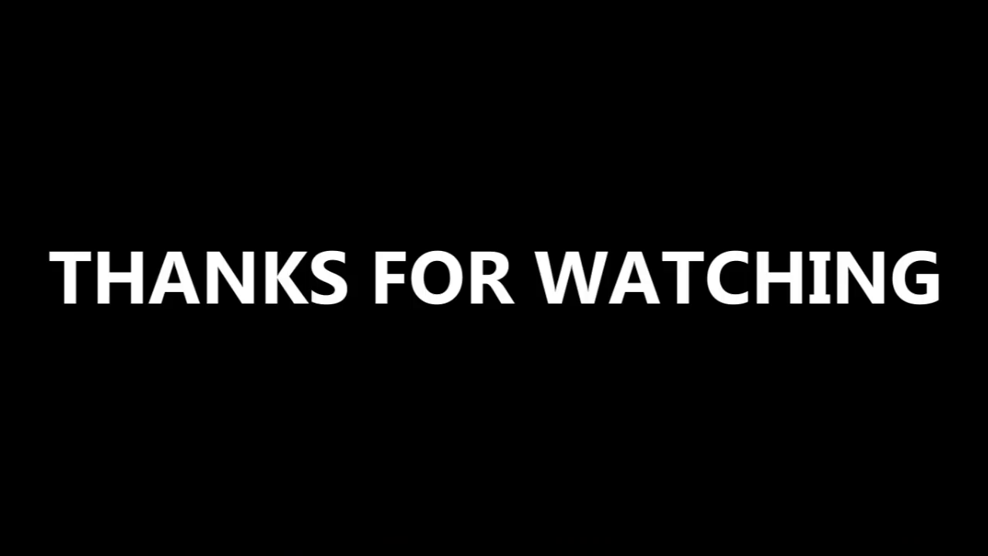